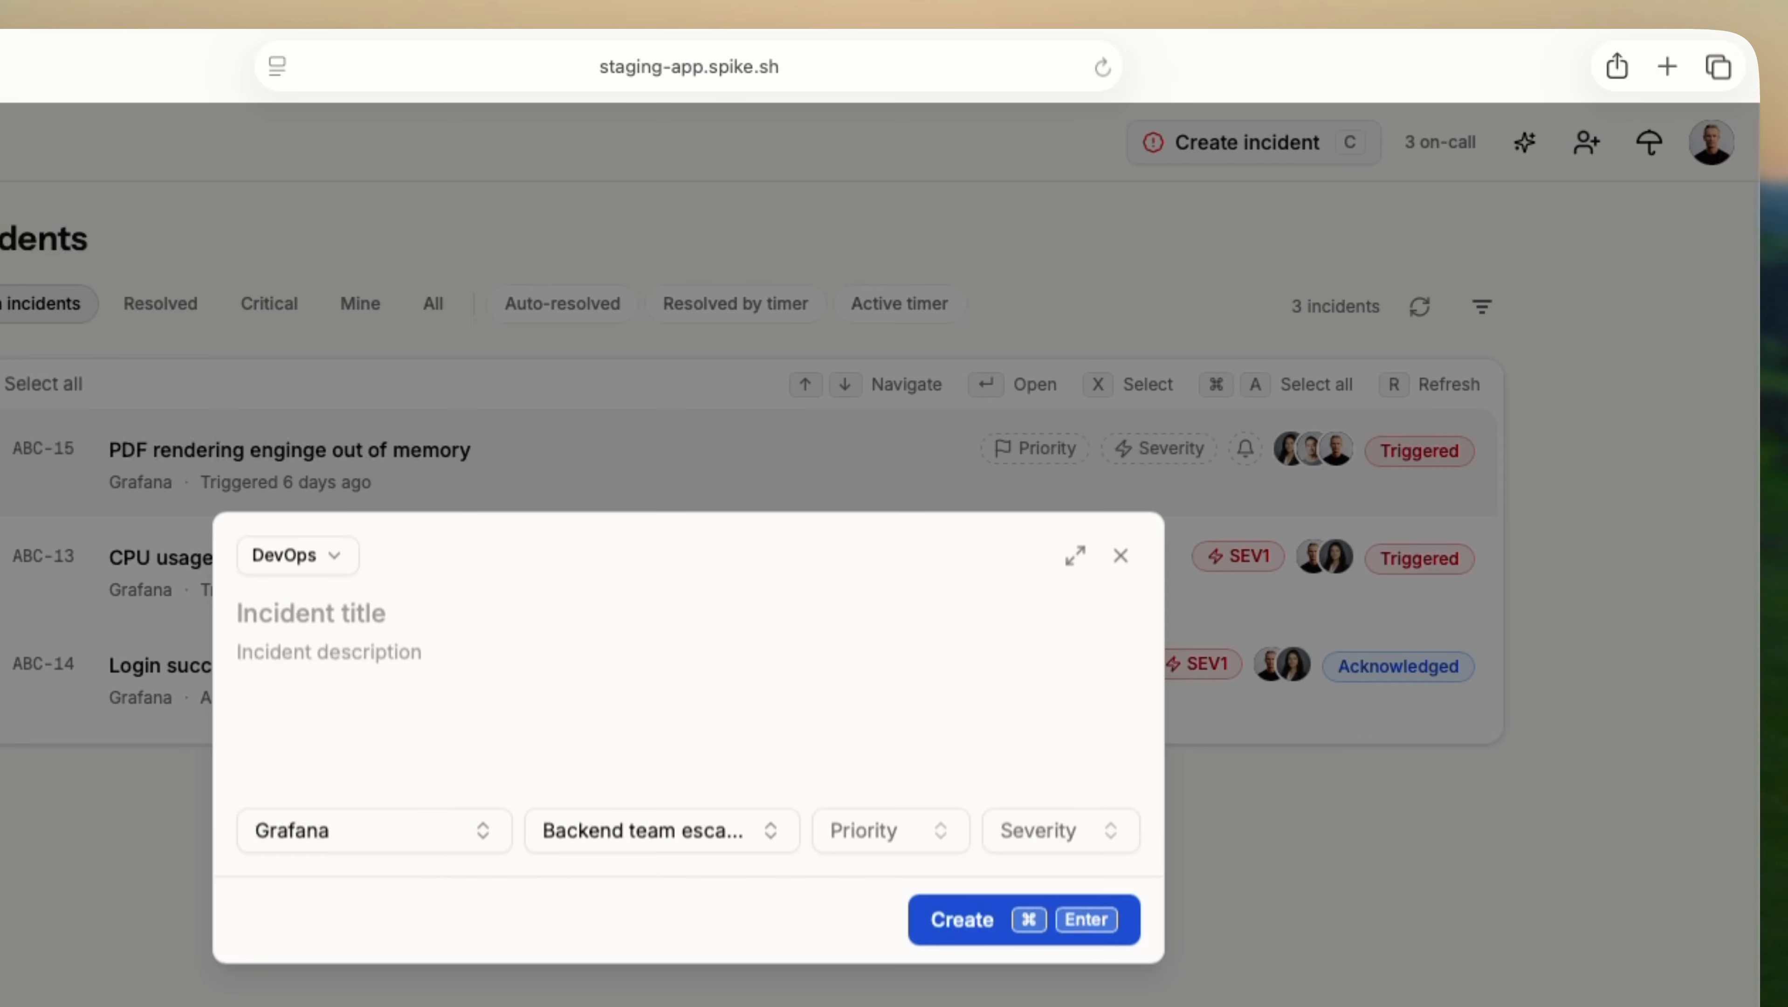
Dismiss the Create incident form without creating an incident, returning to the open incidents list.
key(Escape)
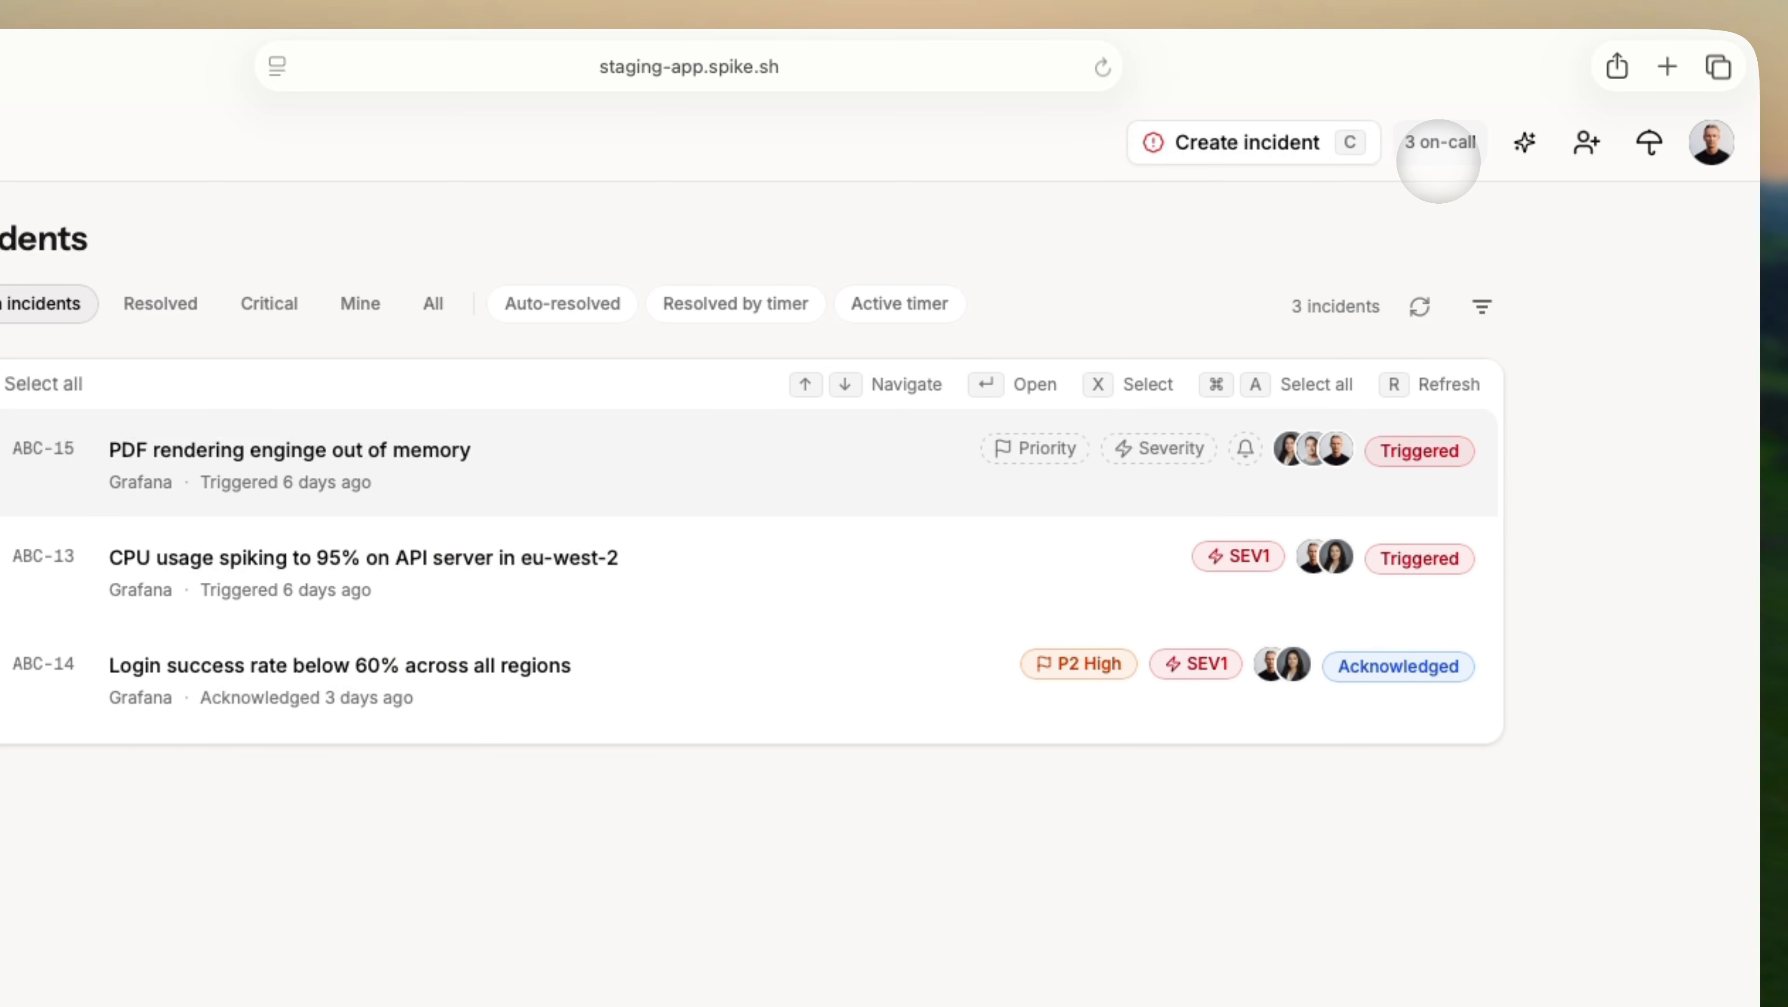
click(1440, 143)
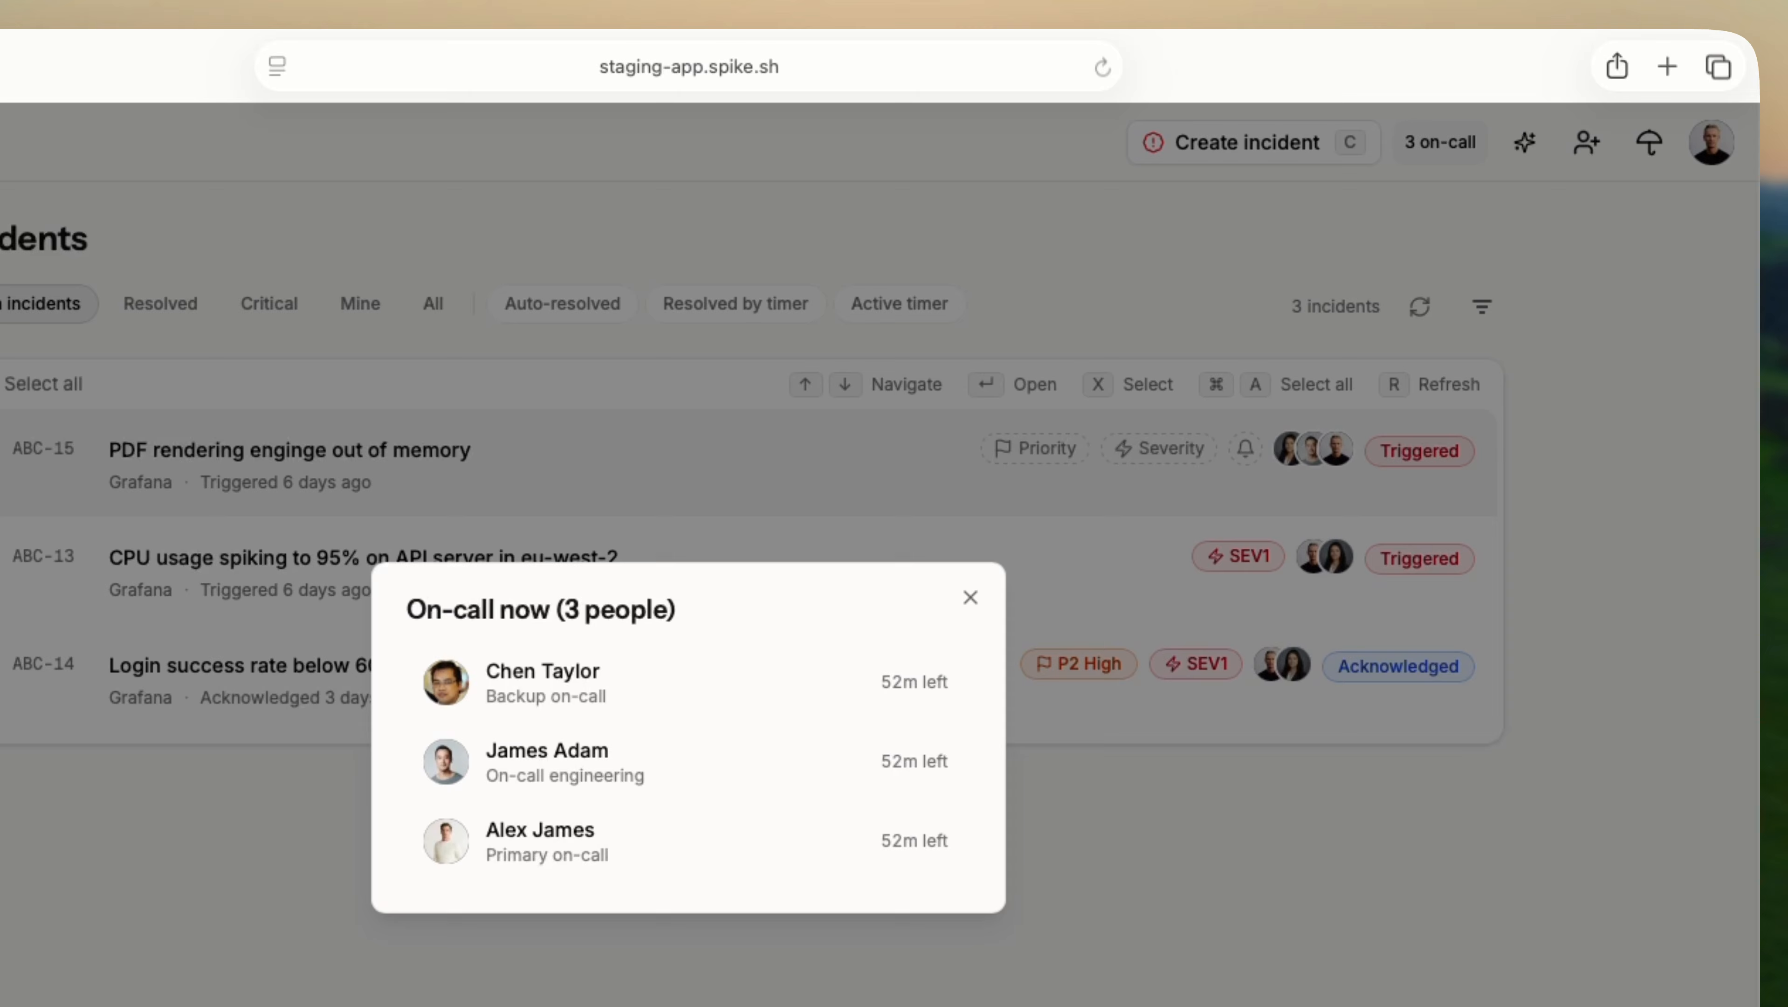
key(Escape)
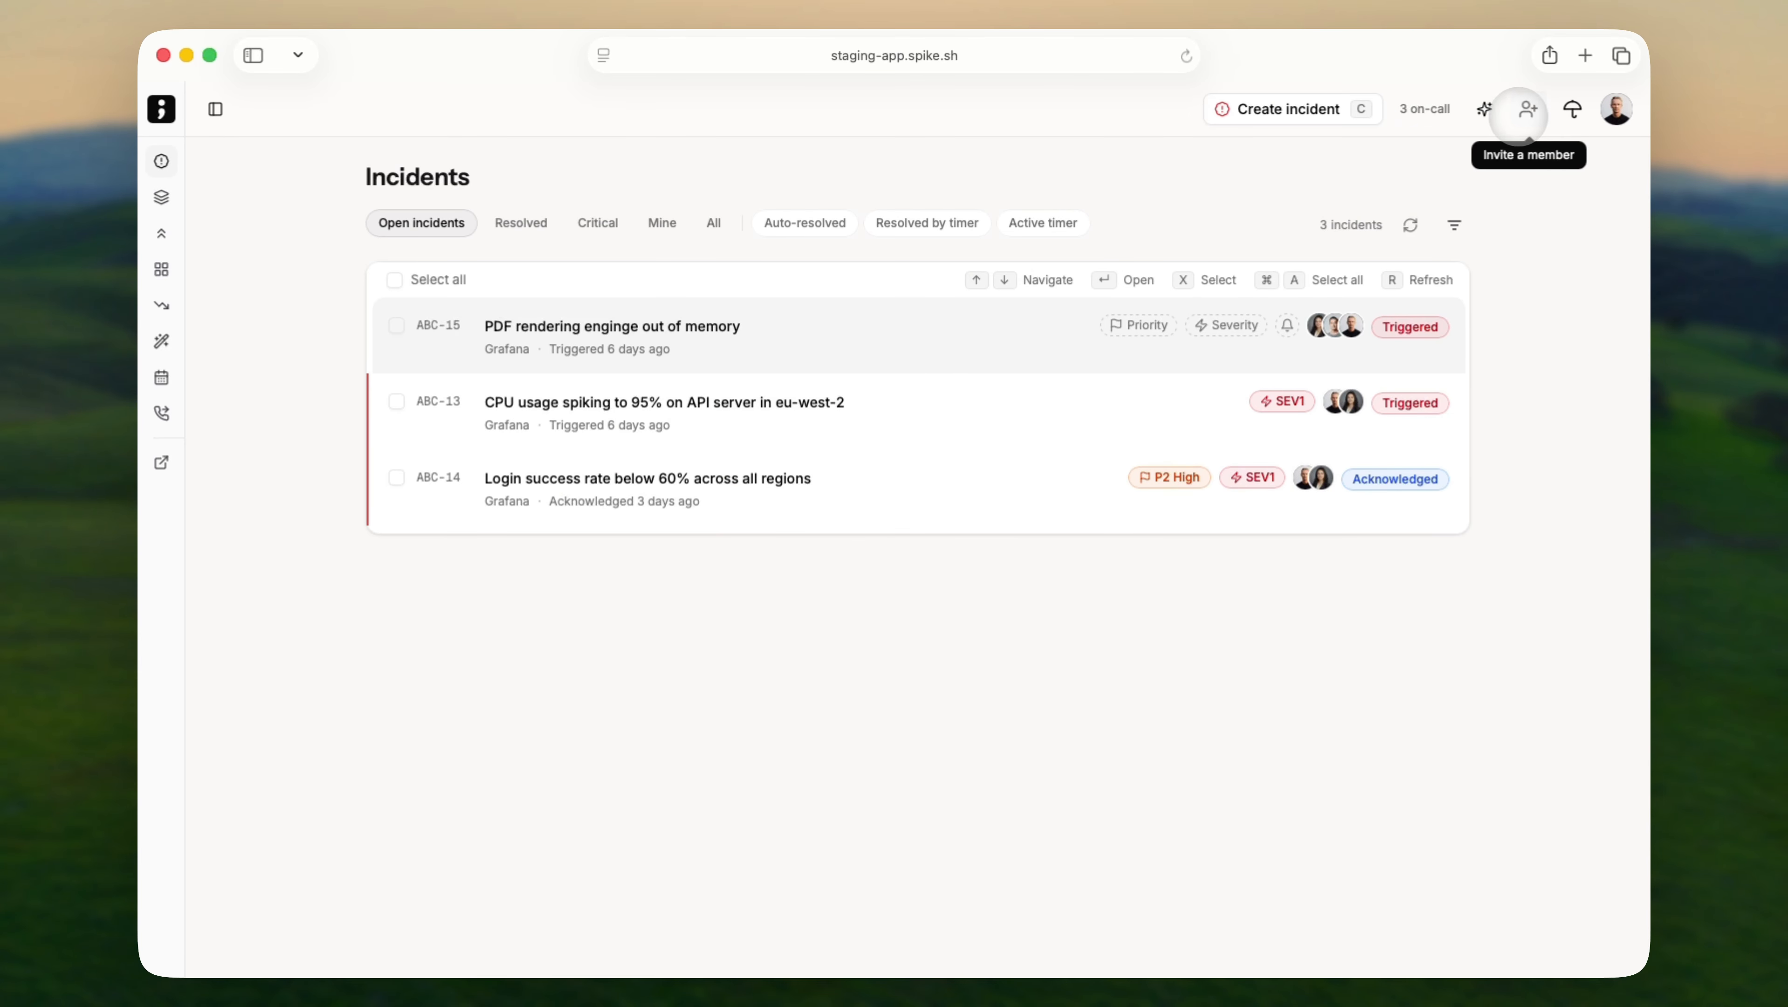
click(1573, 109)
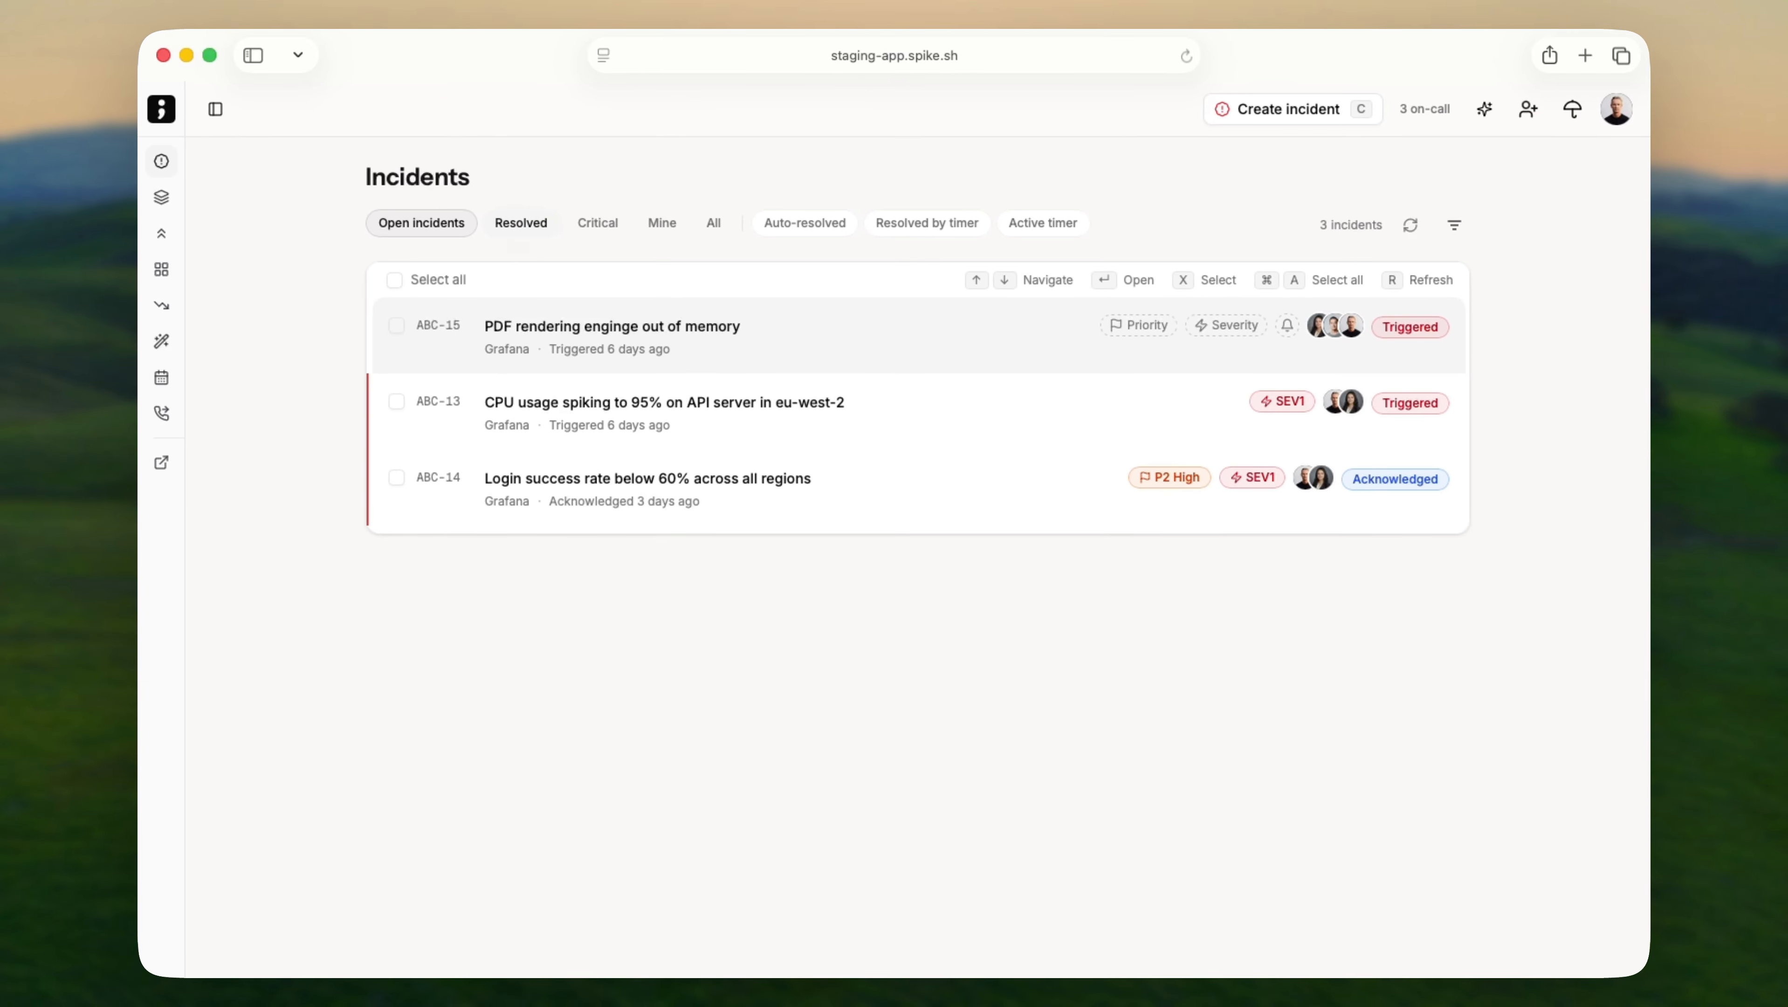
Filter the incident list by Resolved, Critical and Mine, and toggle Auto-resolved on and off.
click(520, 222)
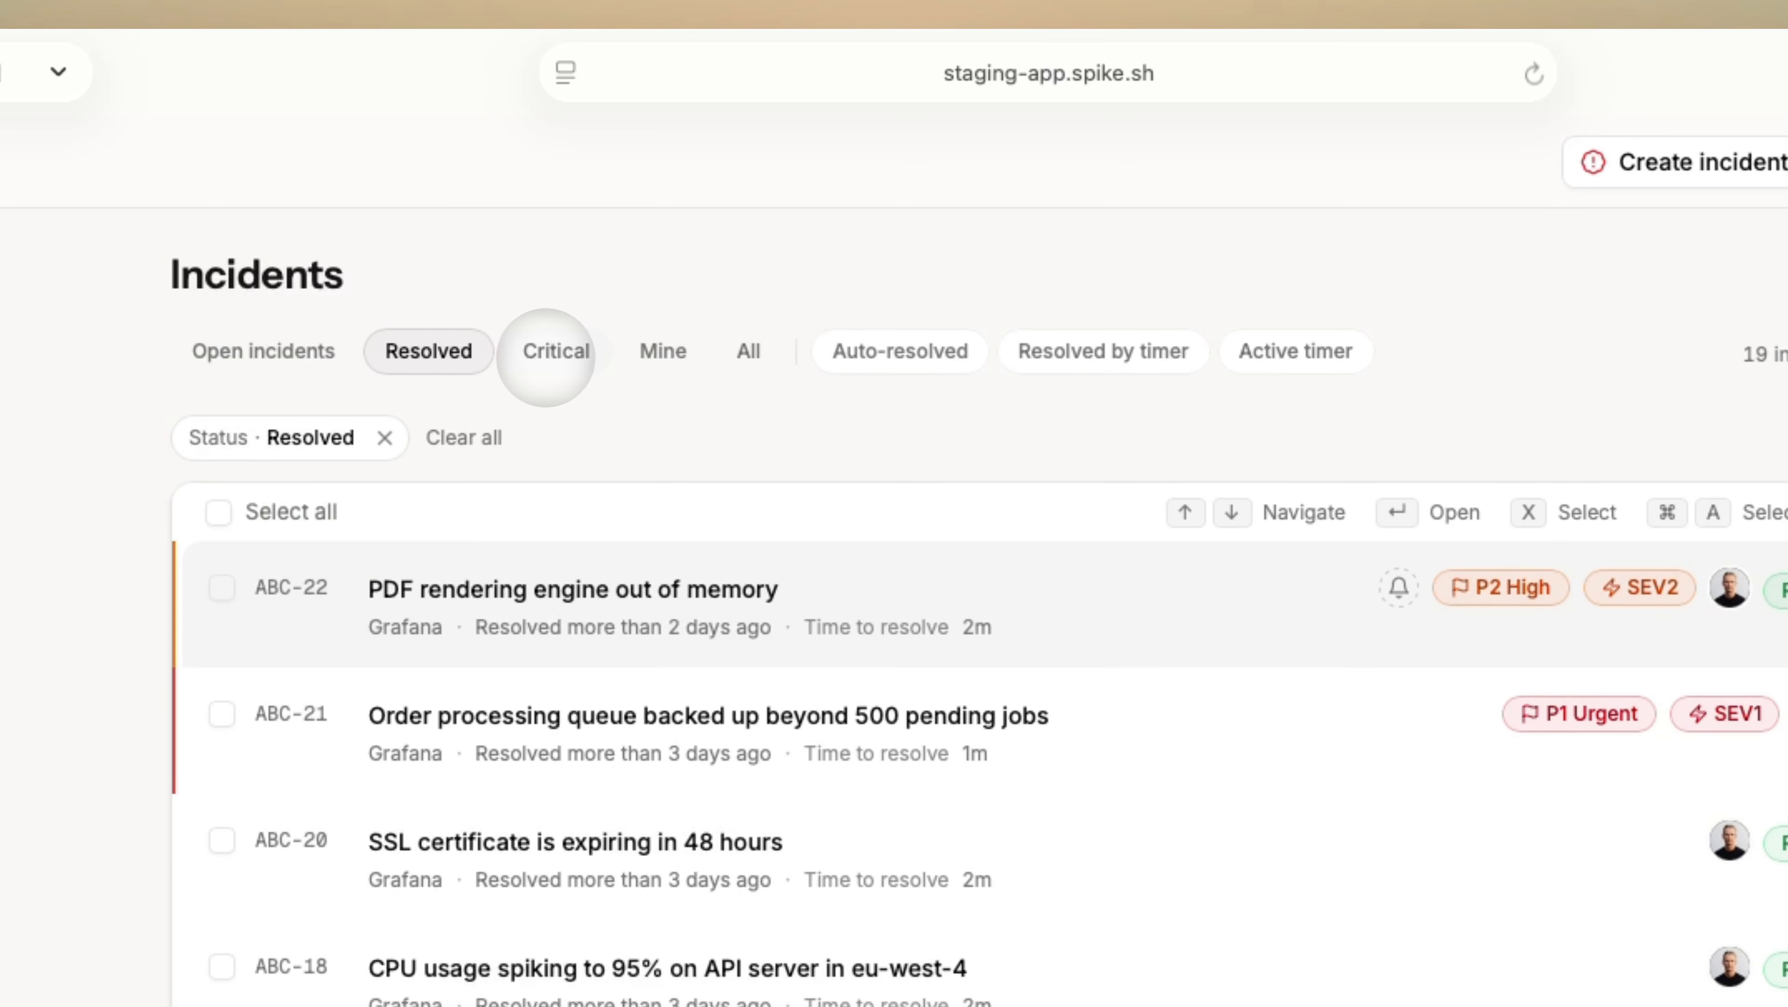
click(545, 358)
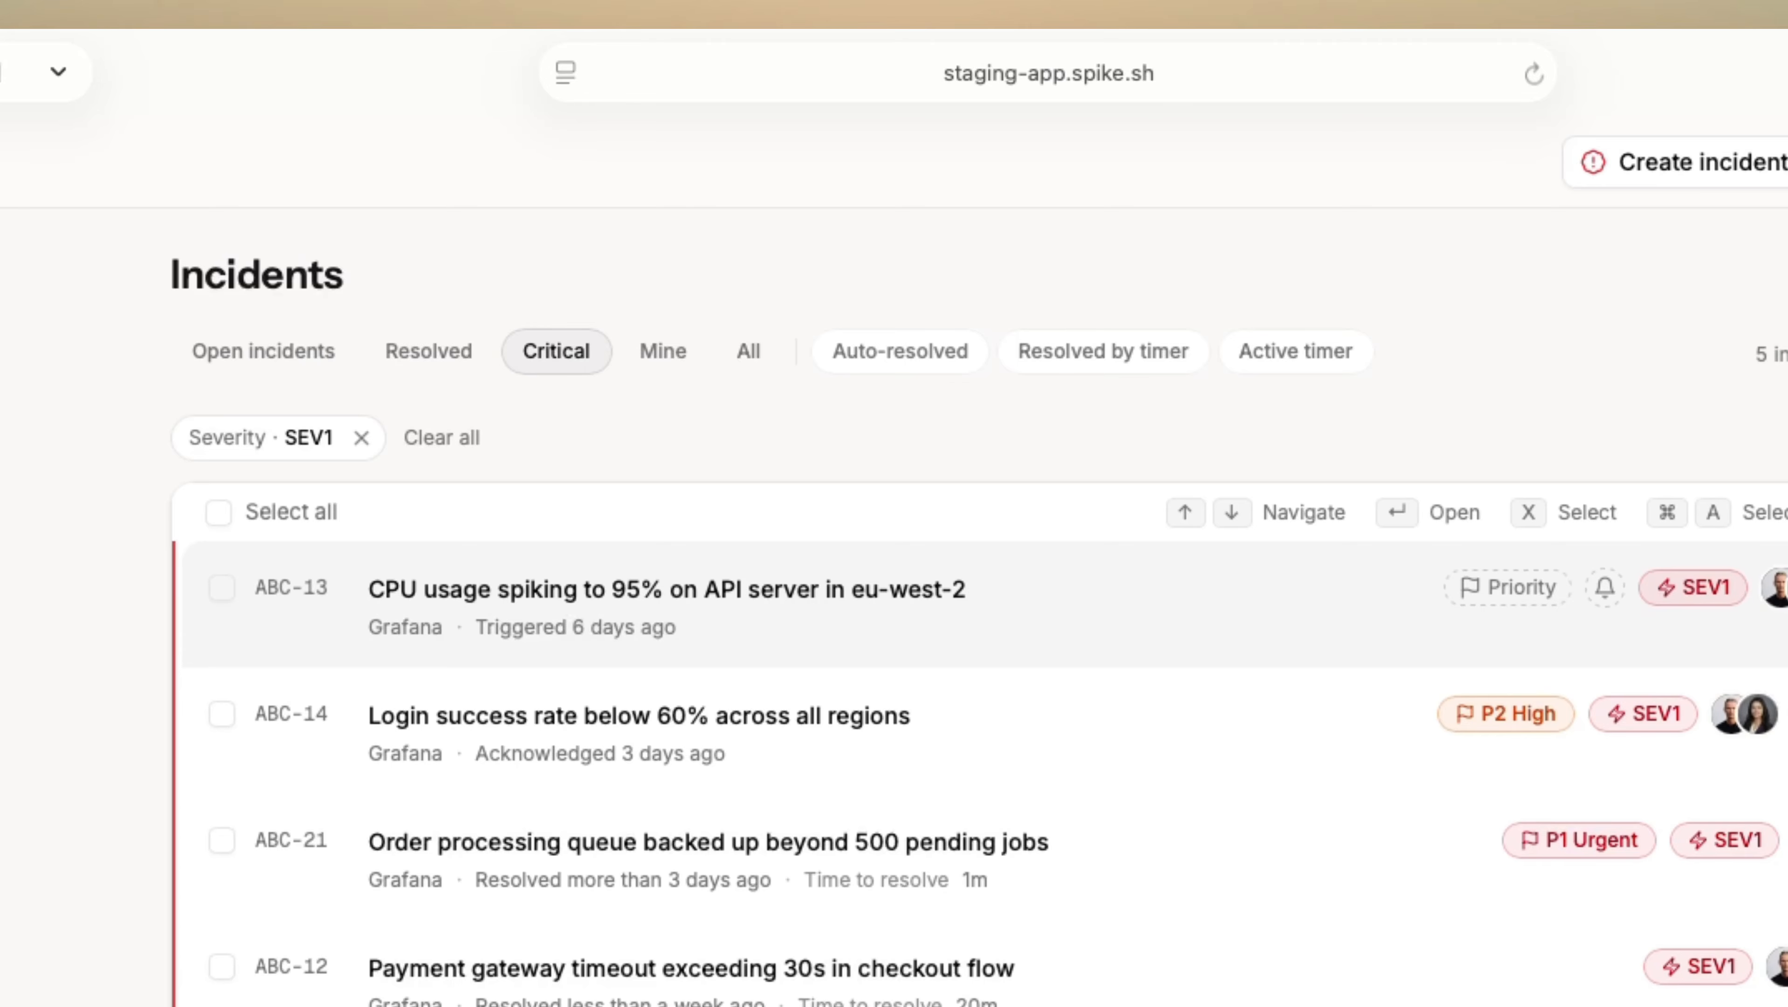
click(642, 353)
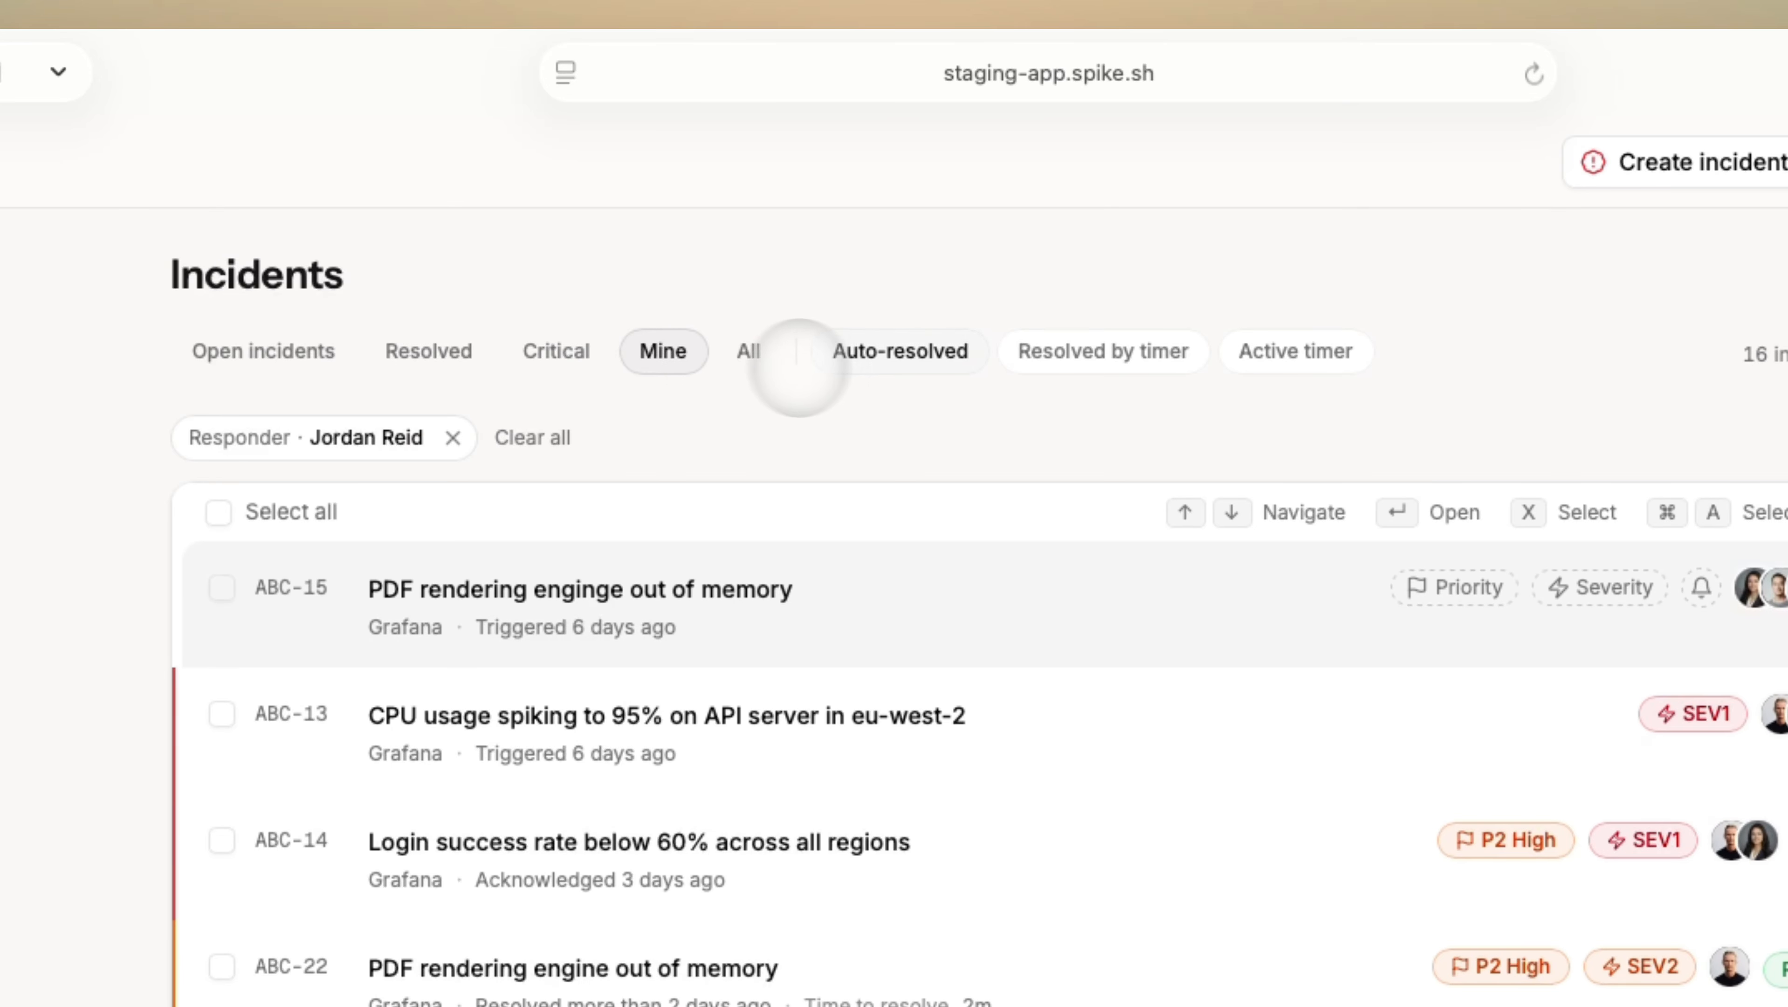
click(894, 366)
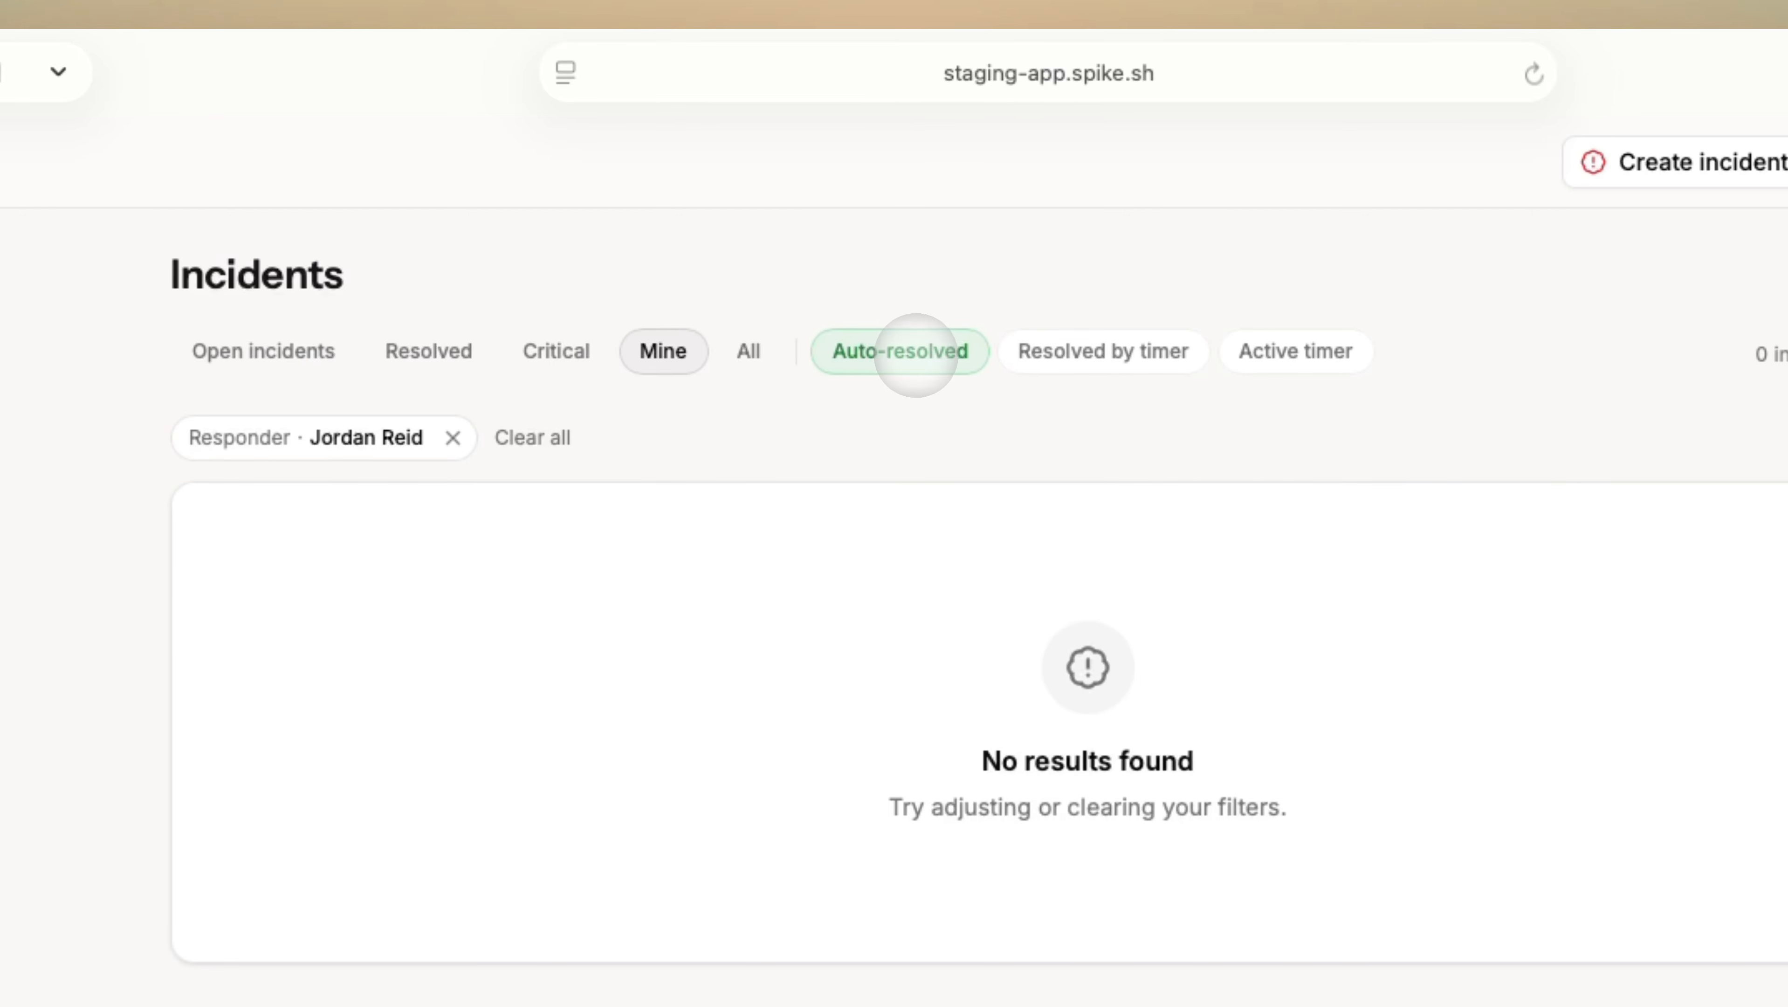
click(913, 353)
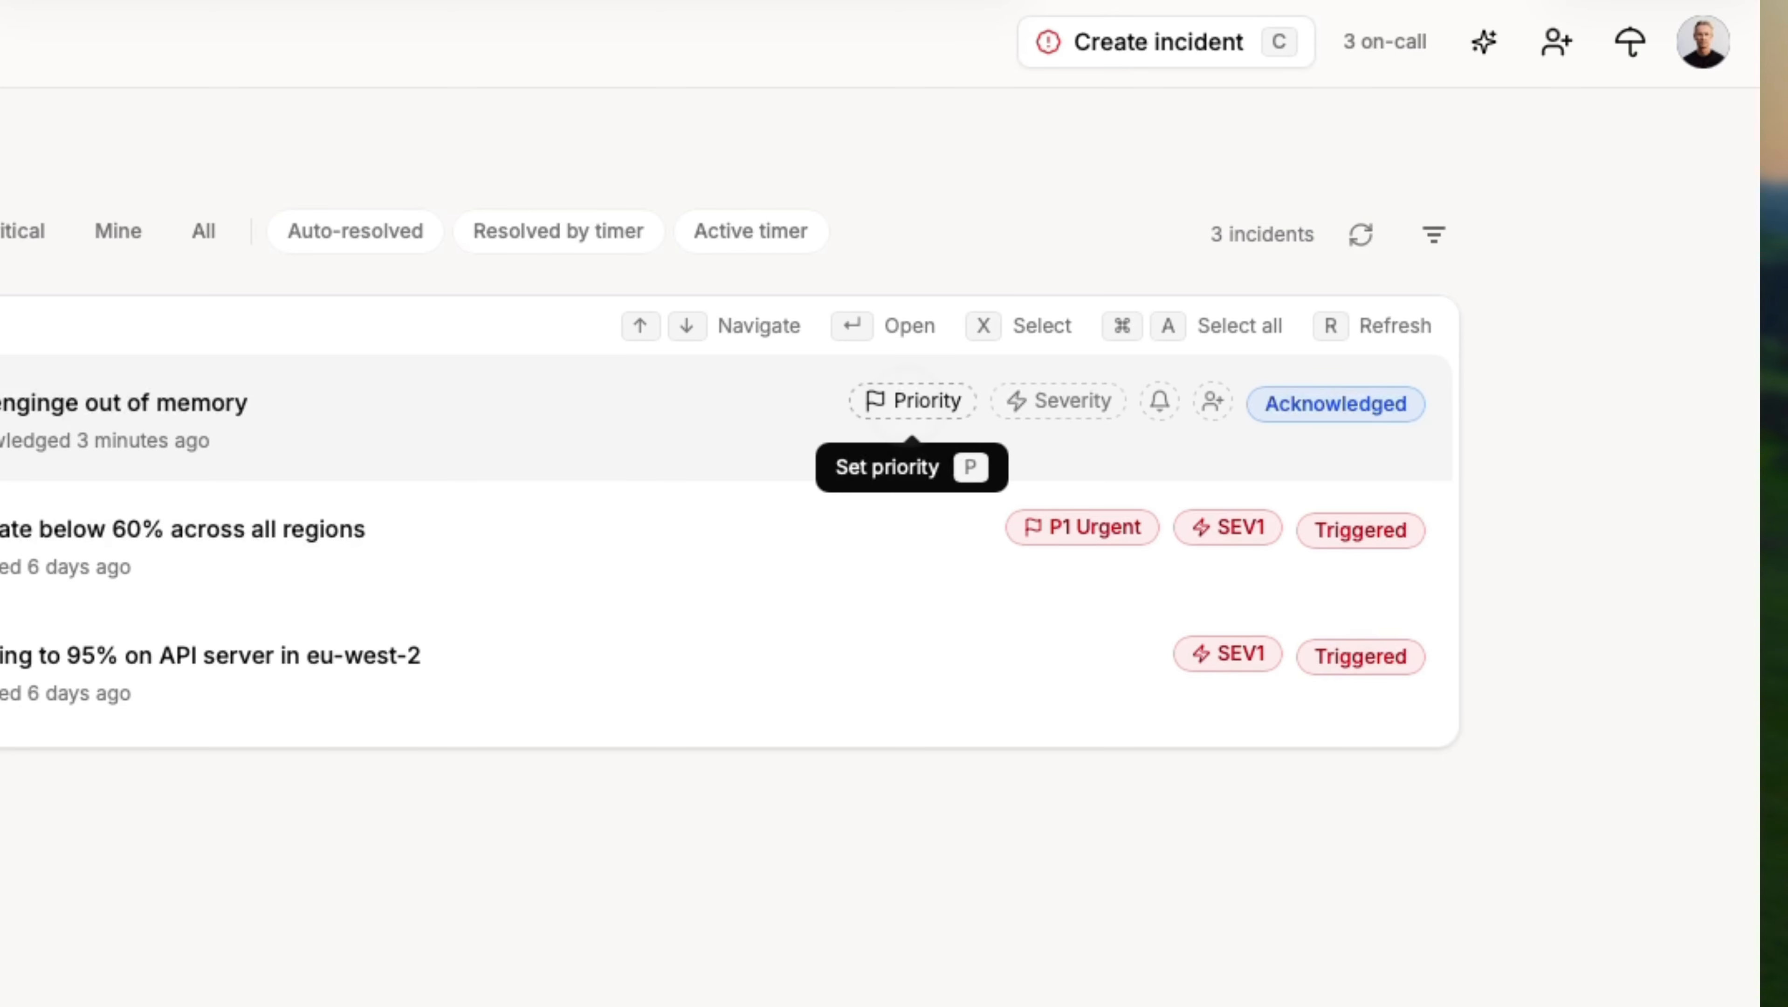
Look through ABC-15's priority, severity, mute and responder menus, then set its status to Triggered.
click(913, 400)
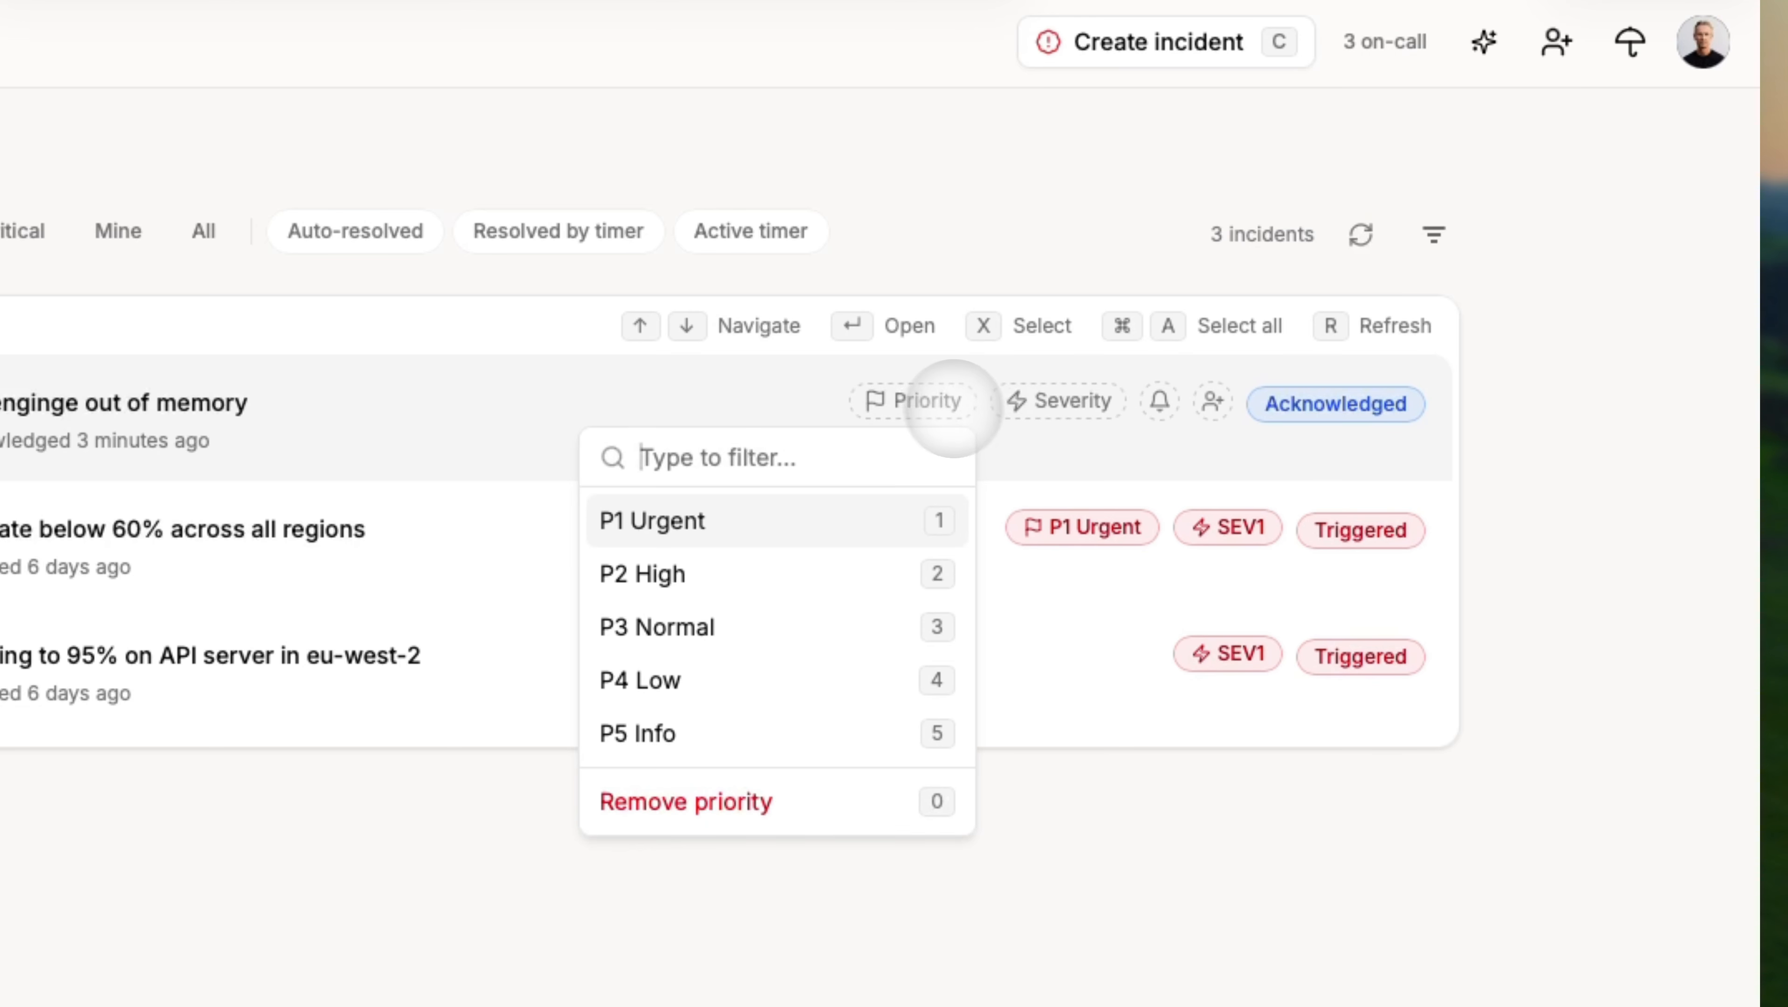
click(1084, 402)
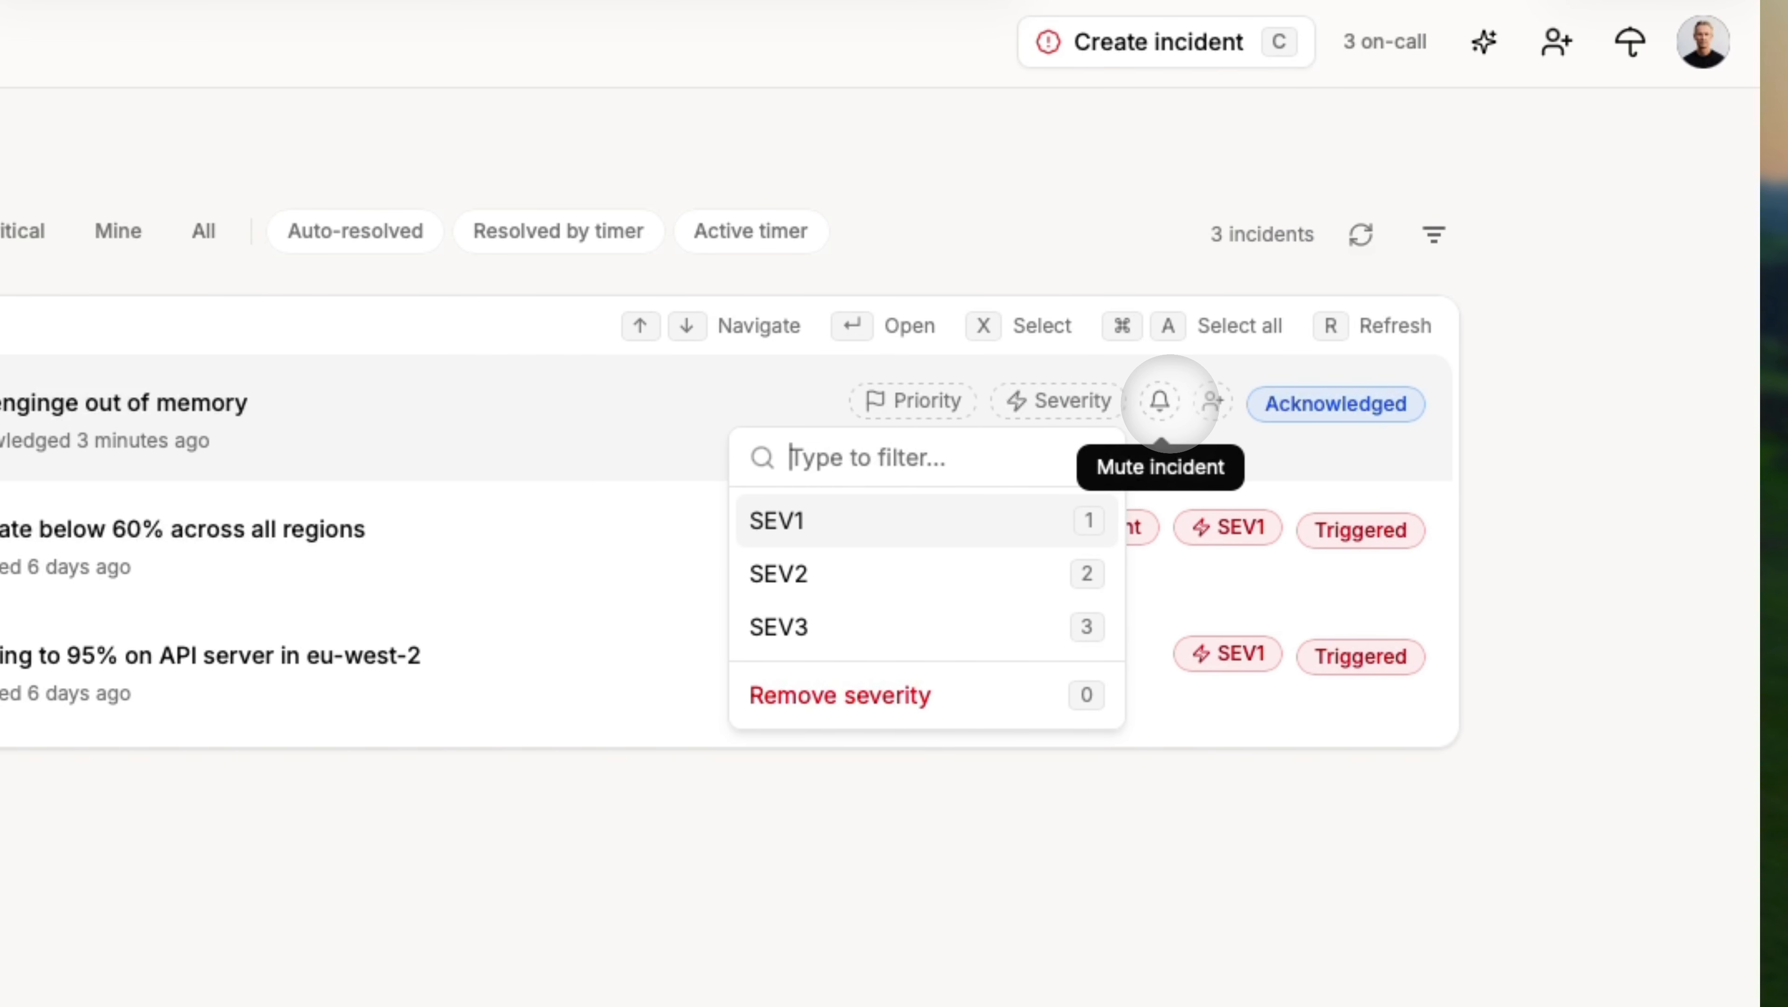
click(1159, 401)
click(1213, 400)
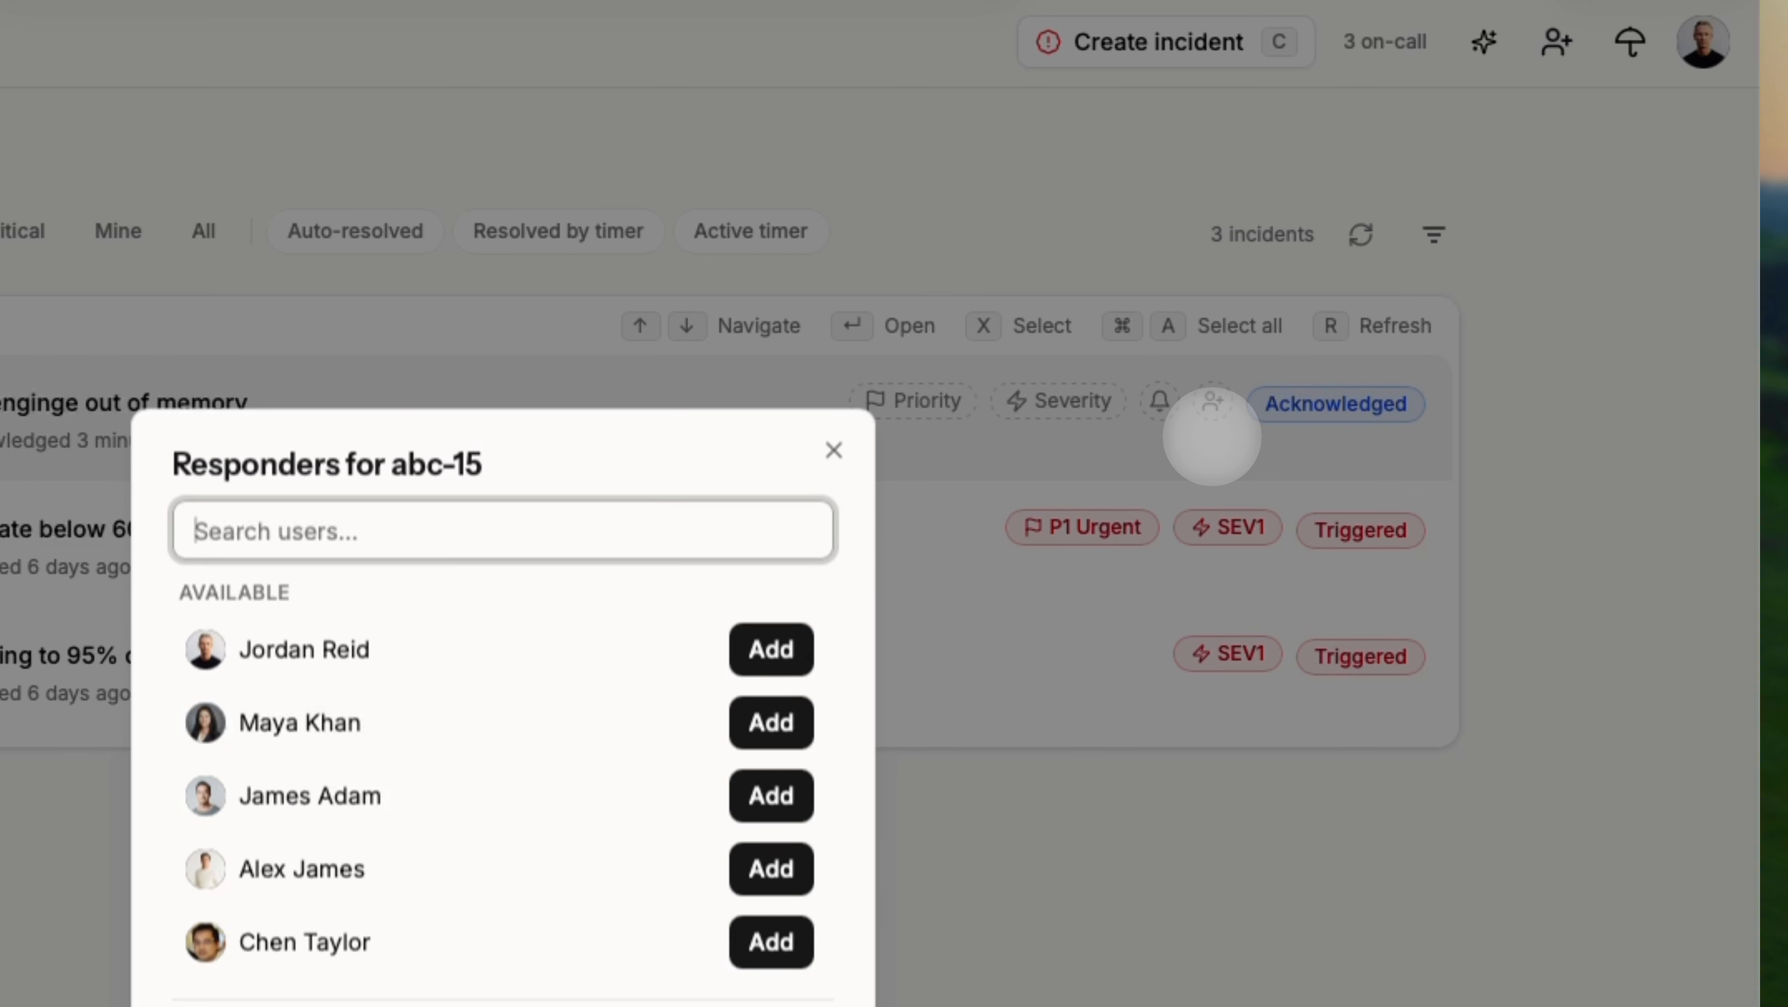
click(1212, 437)
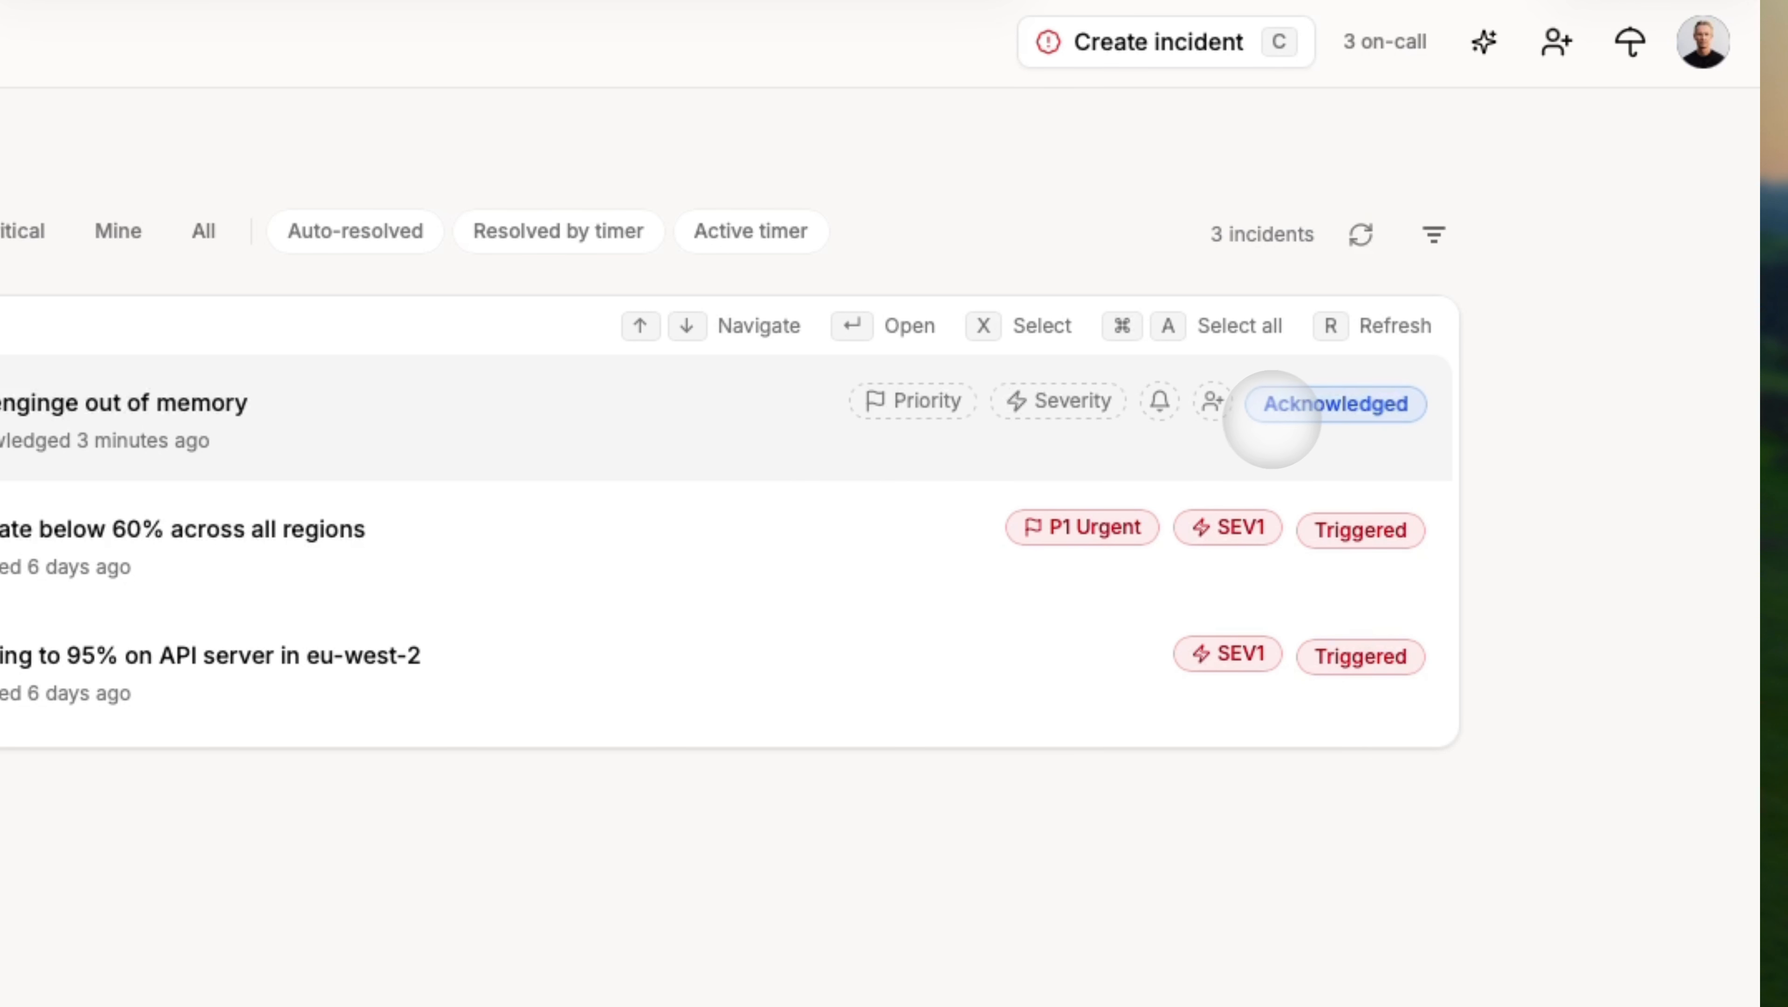
click(1290, 413)
click(1218, 509)
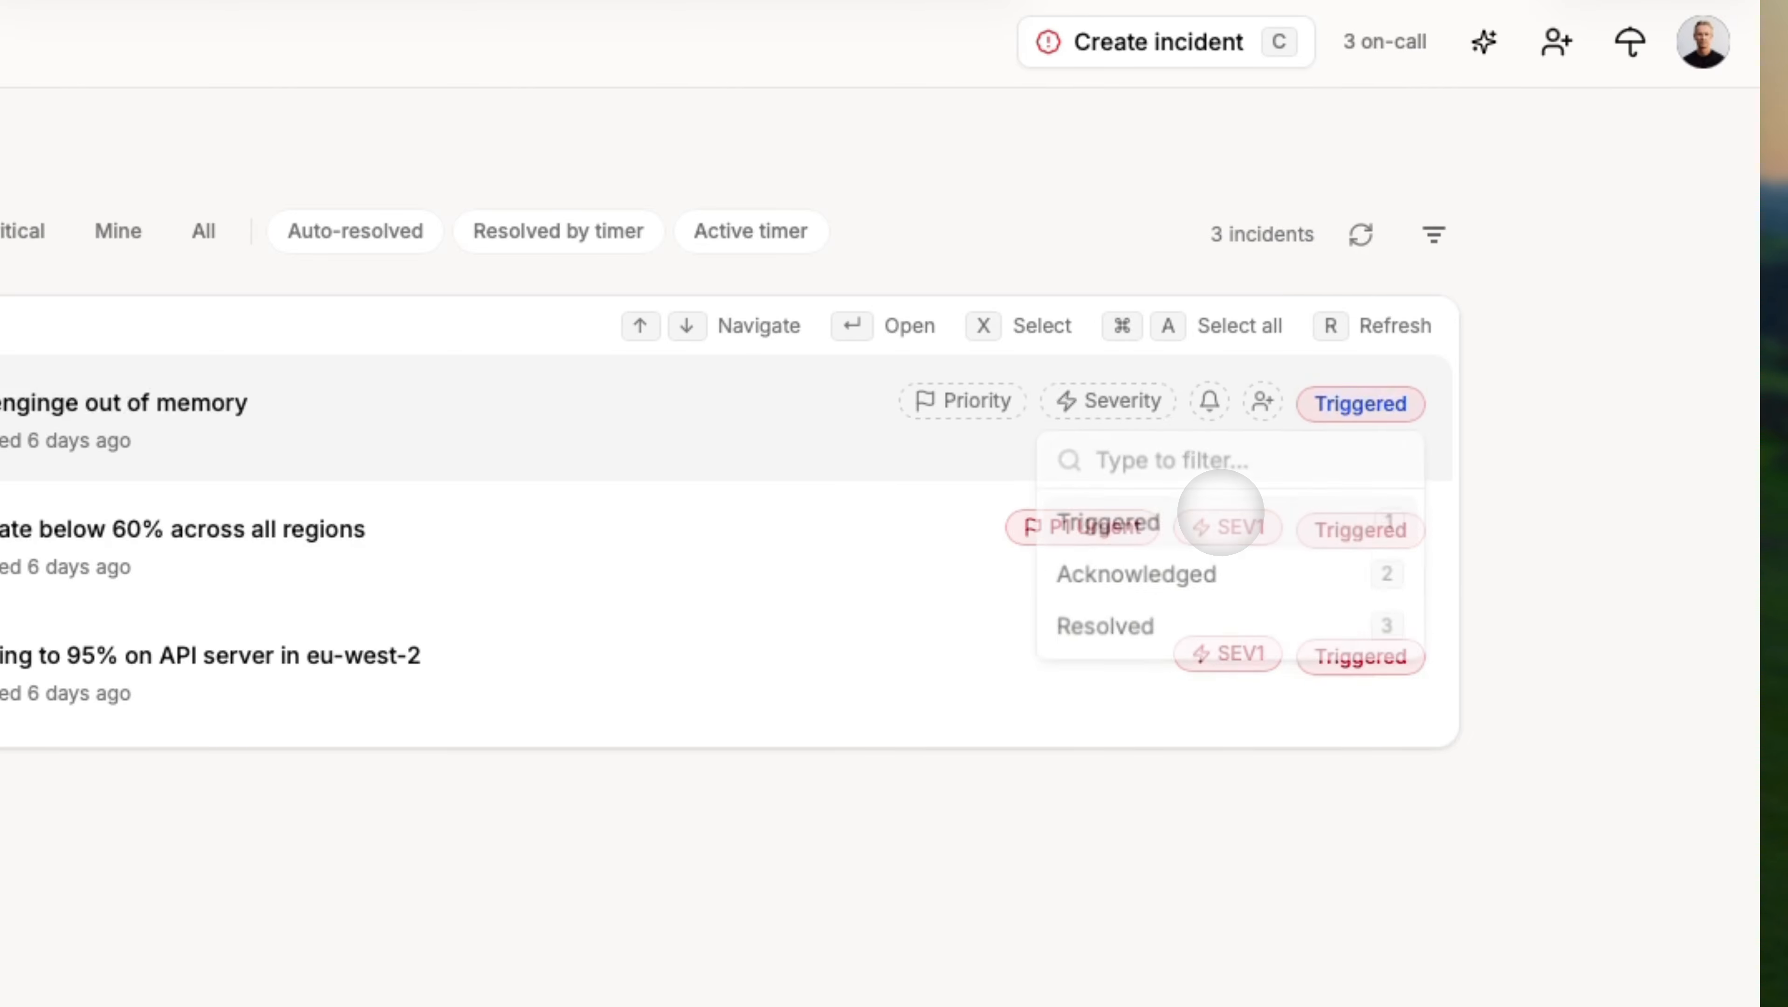
Select ABC-15, ABC-14 and ABC-13 together and bring up the command palette for them.
key(Down)
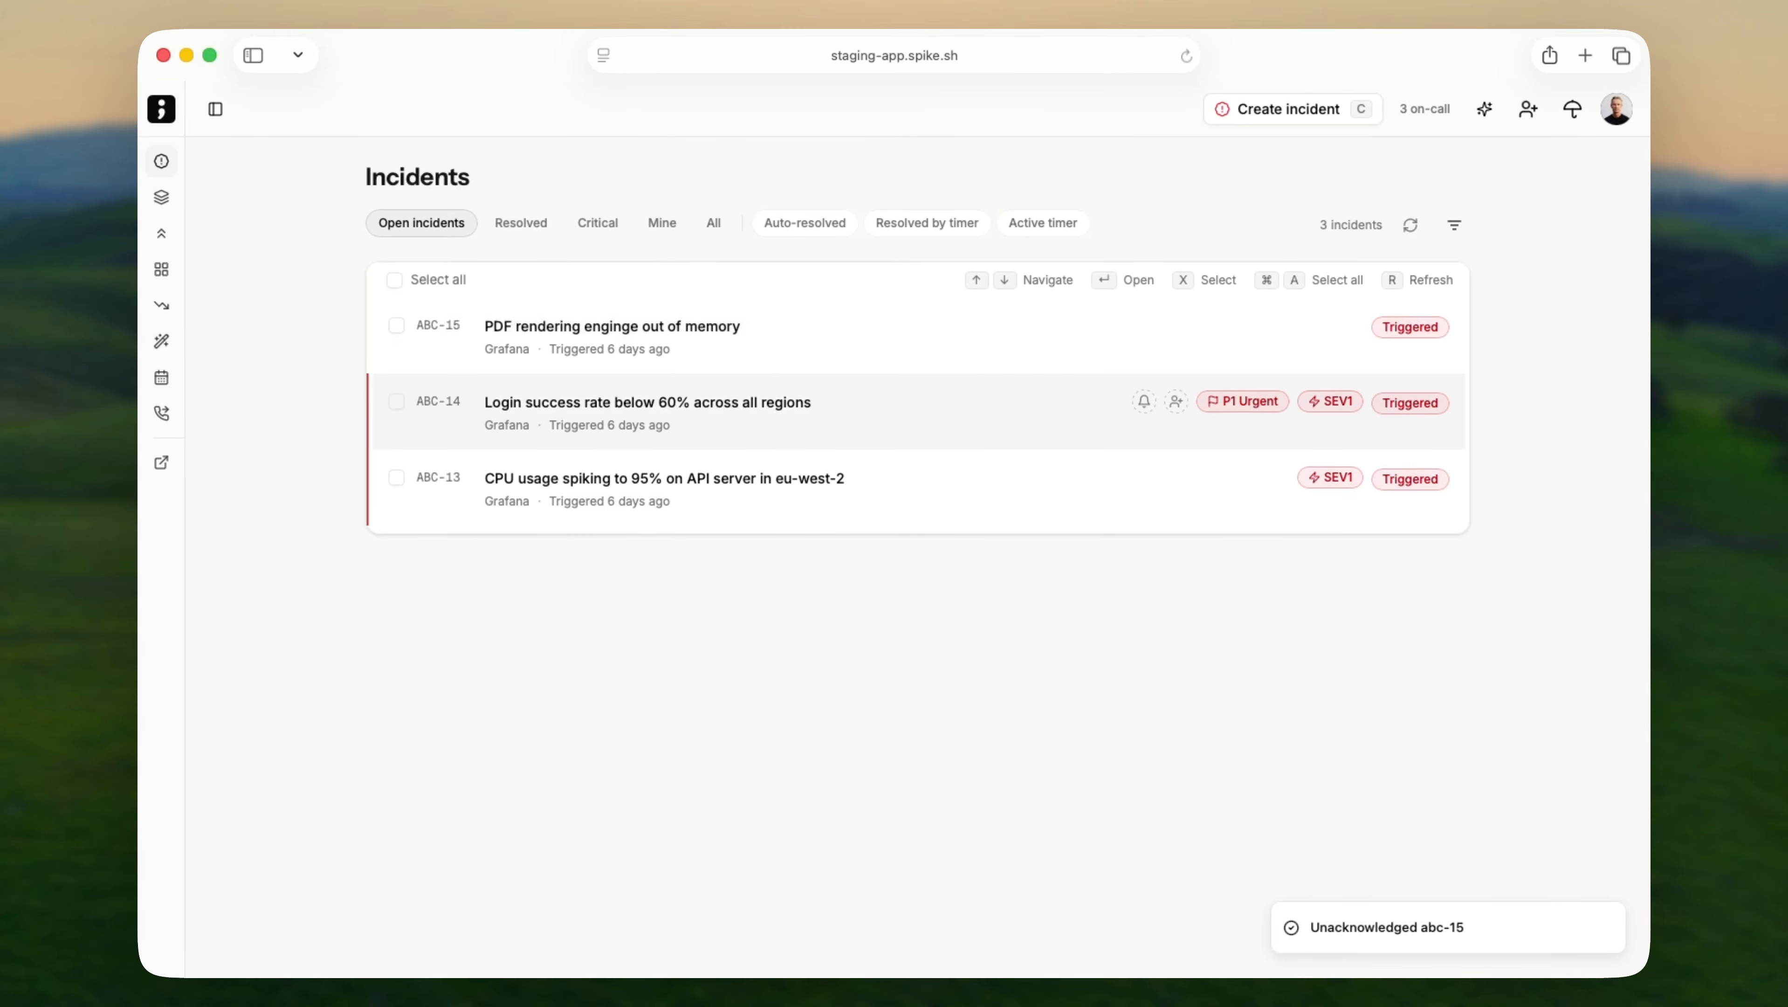
key(Up)
click(396, 325)
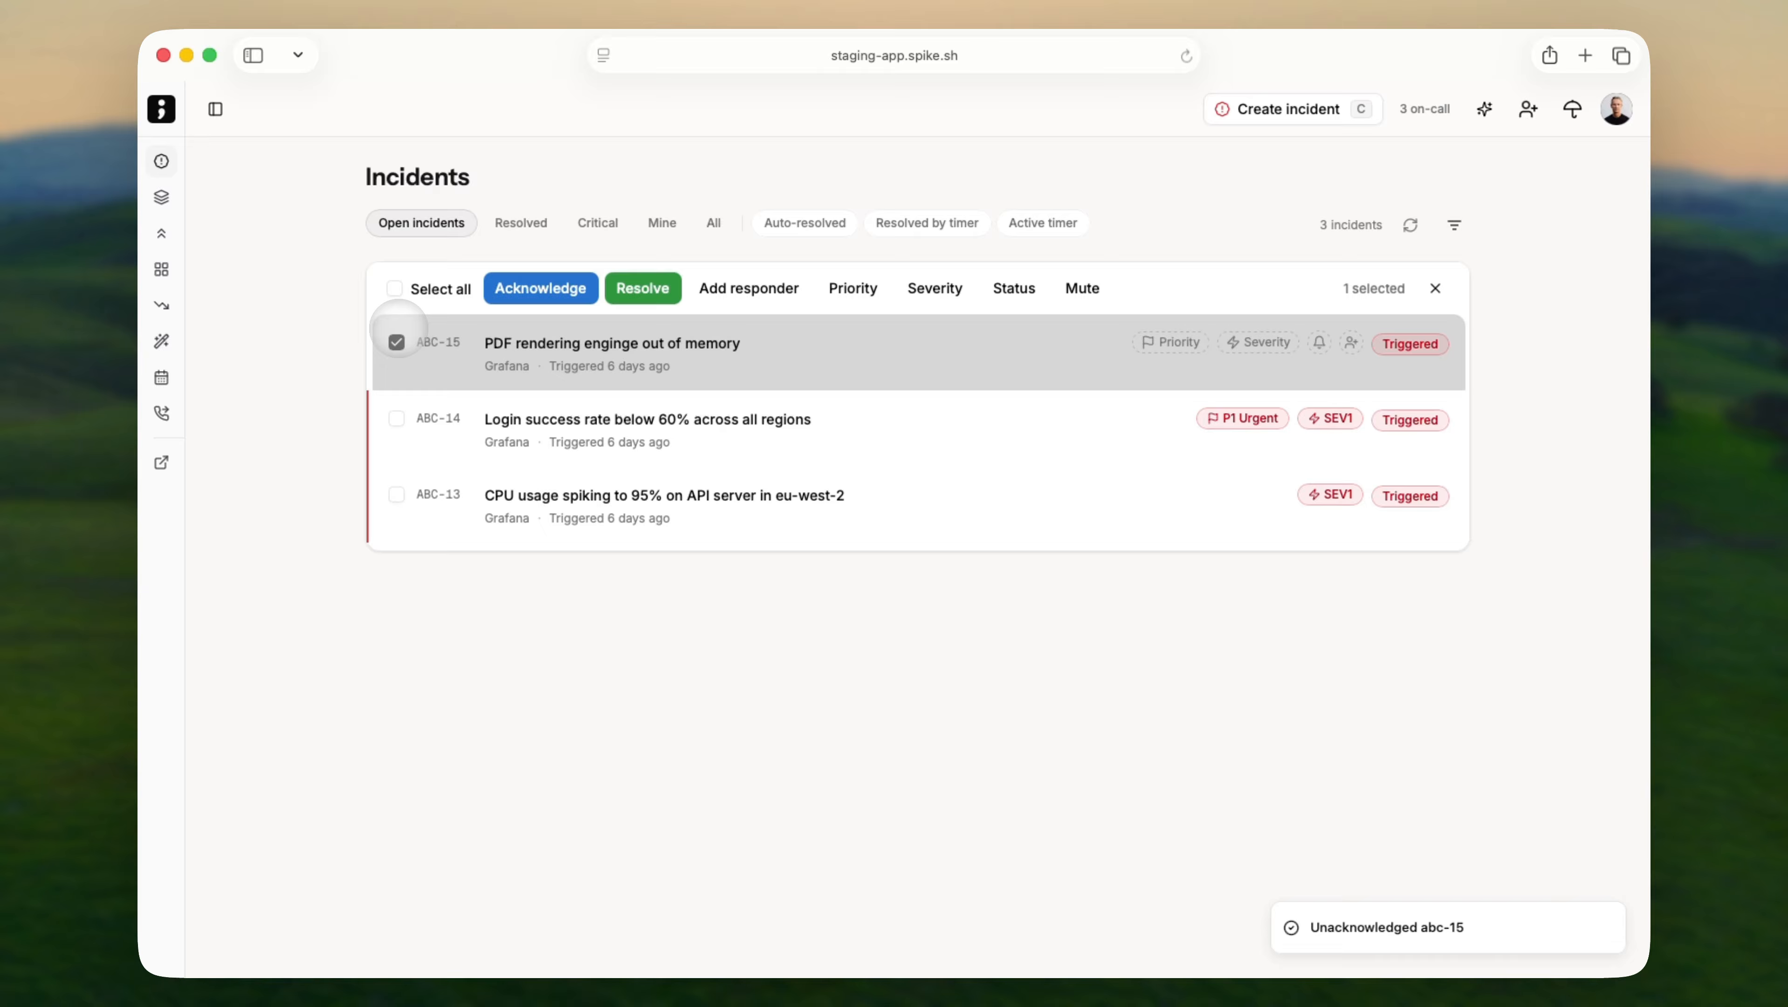
key(shift+Down)
key(shift+Down)
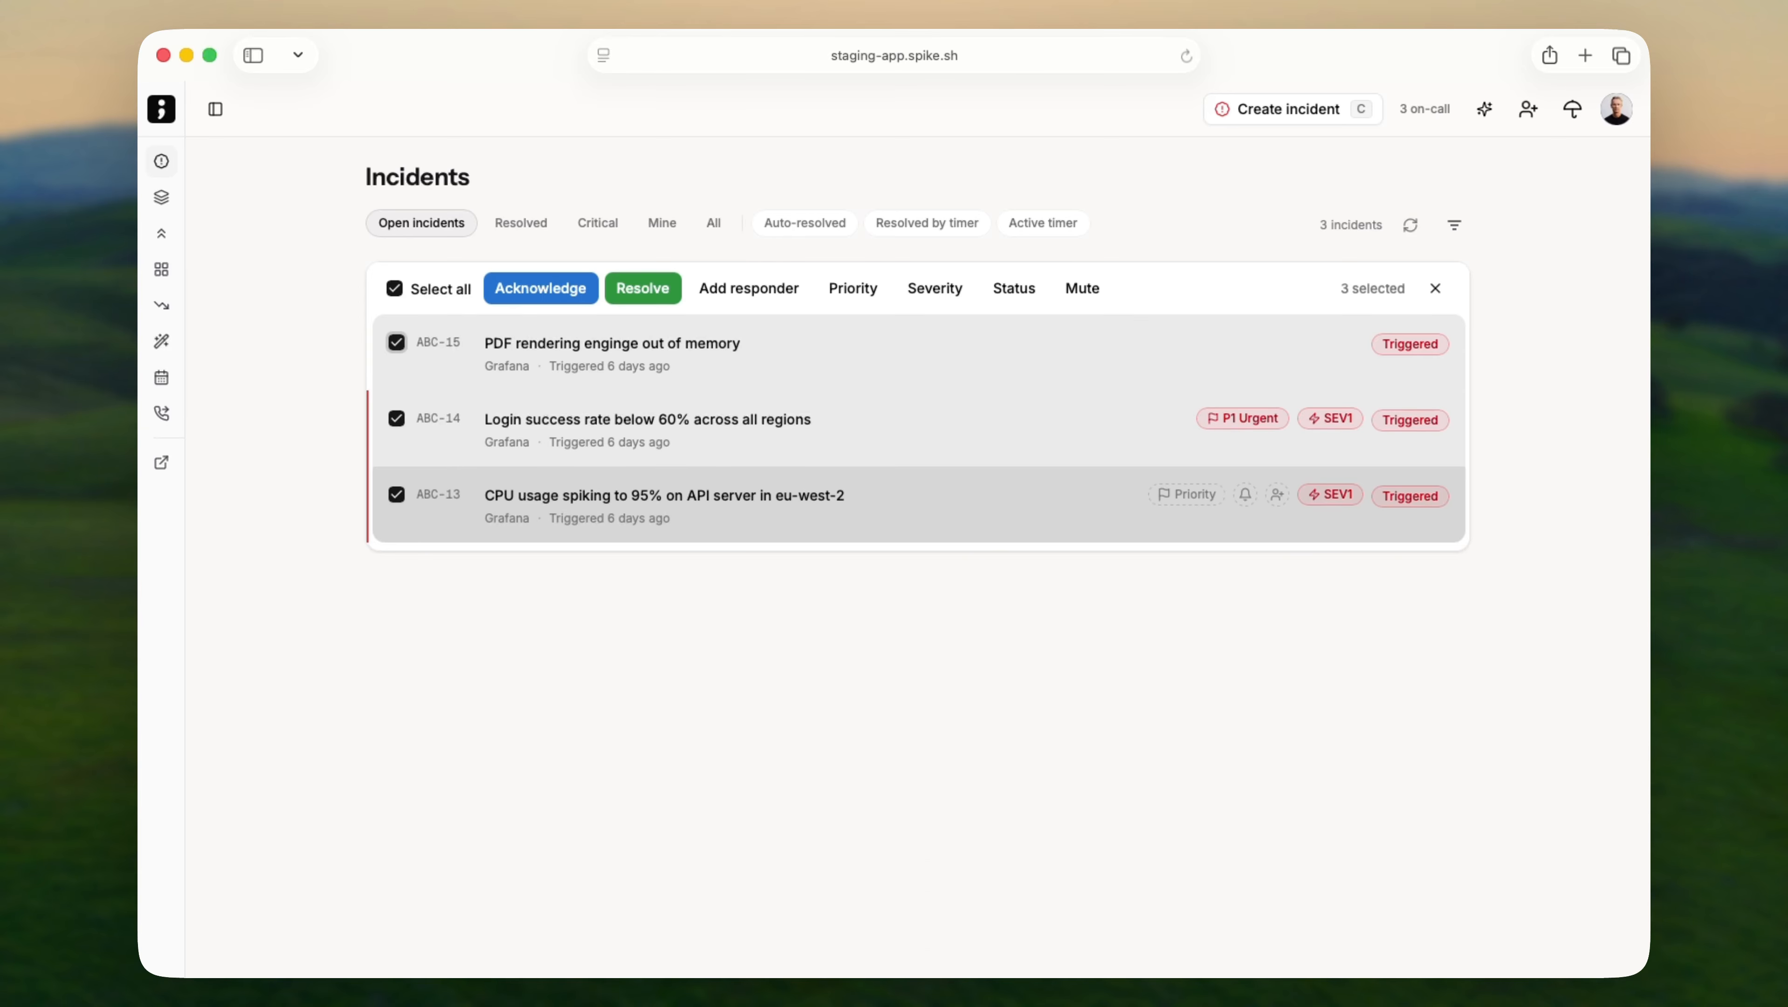
key(shift+Up)
key(shift+Down)
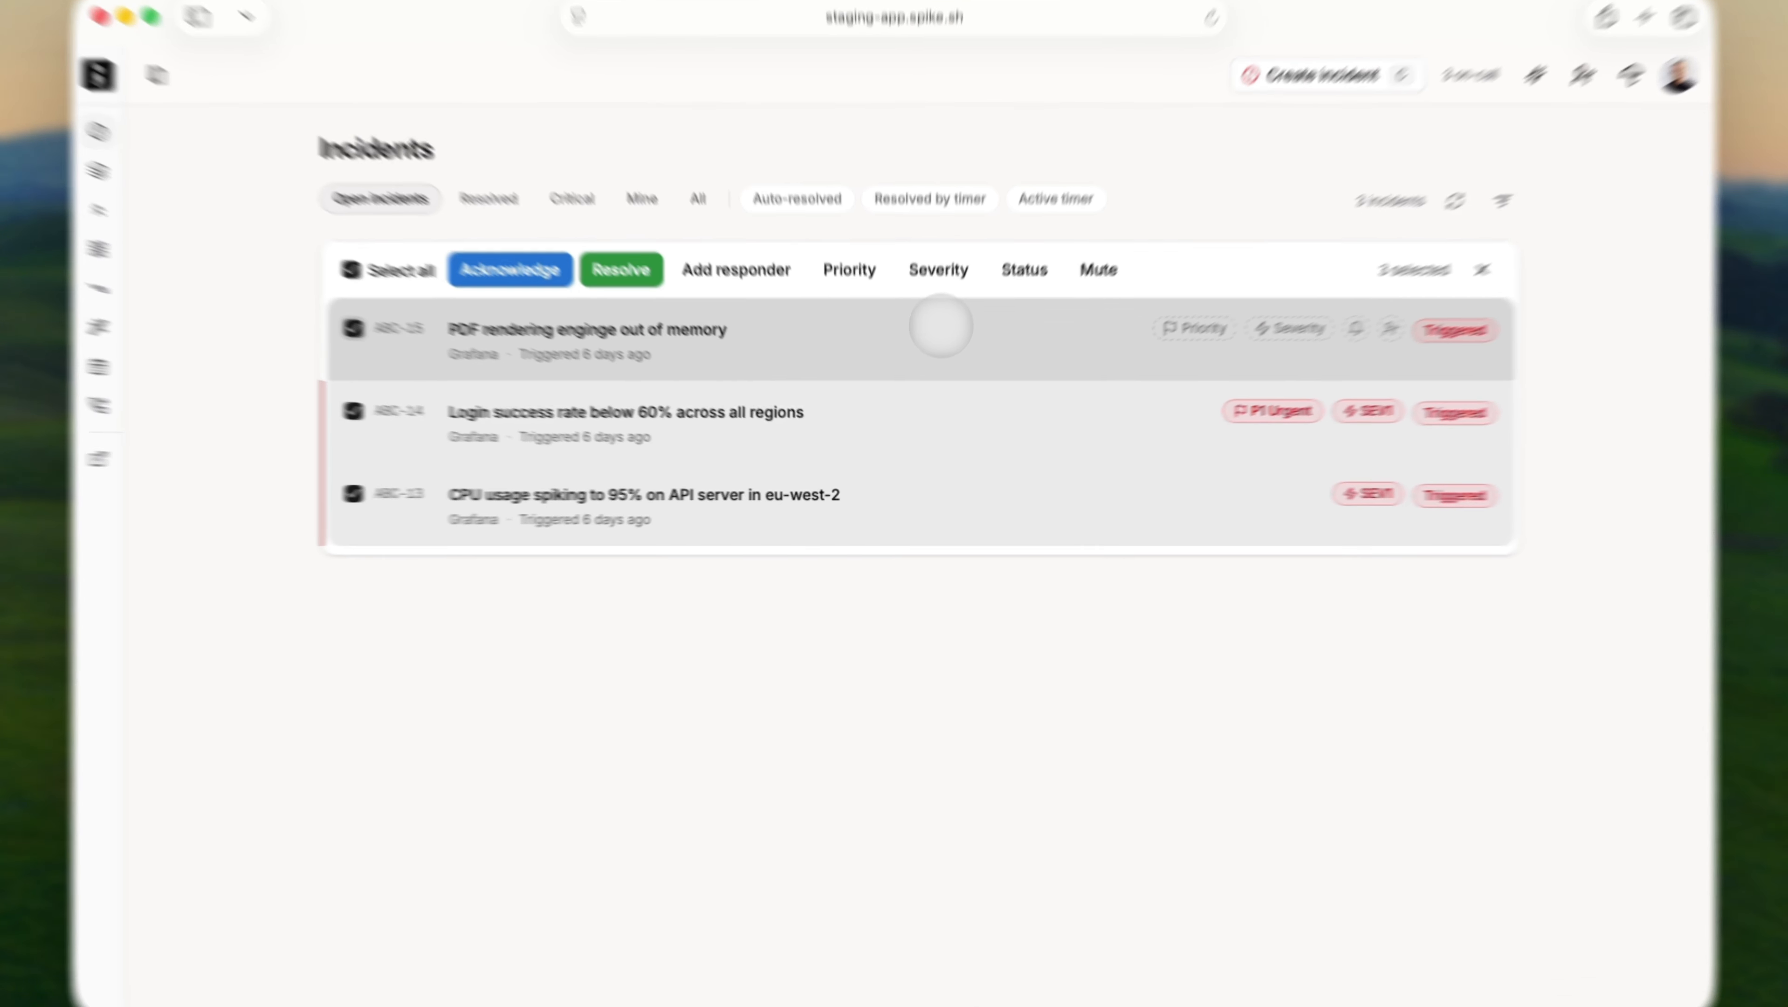
key(super+k)
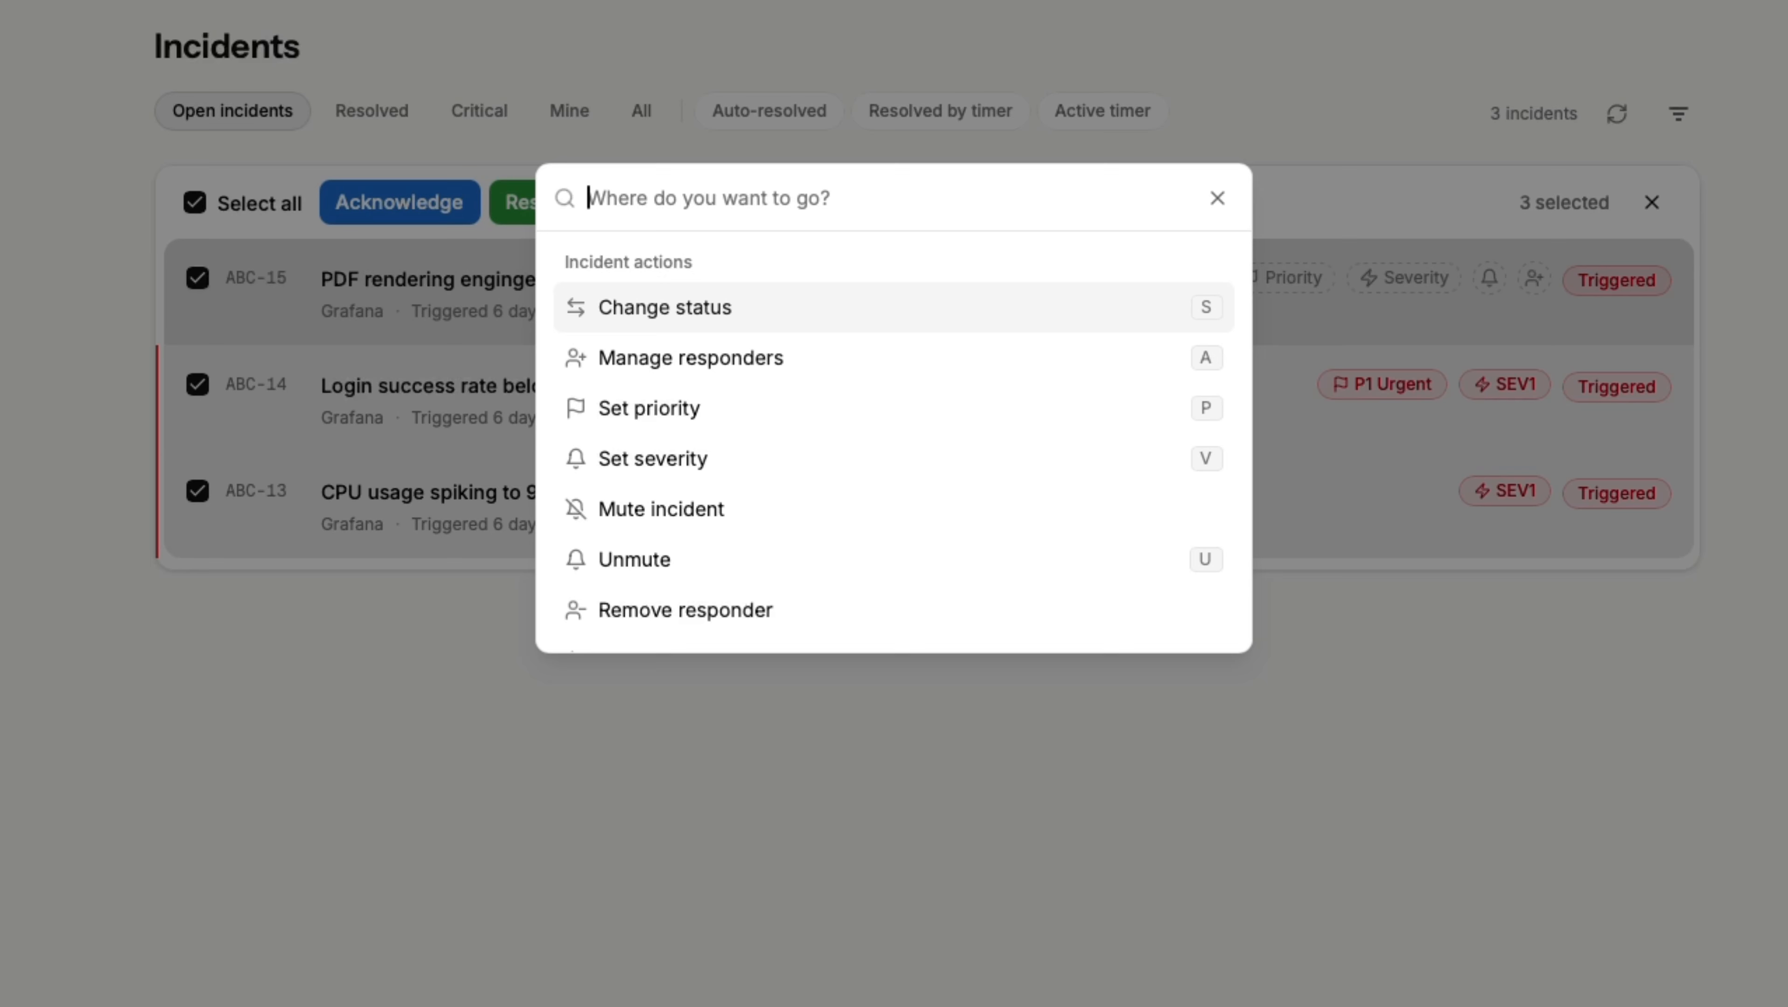
Acknowledge all three selected incidents with 'ack', then set them back to Triggered with 'tri'.
text(ack)
key(Return)
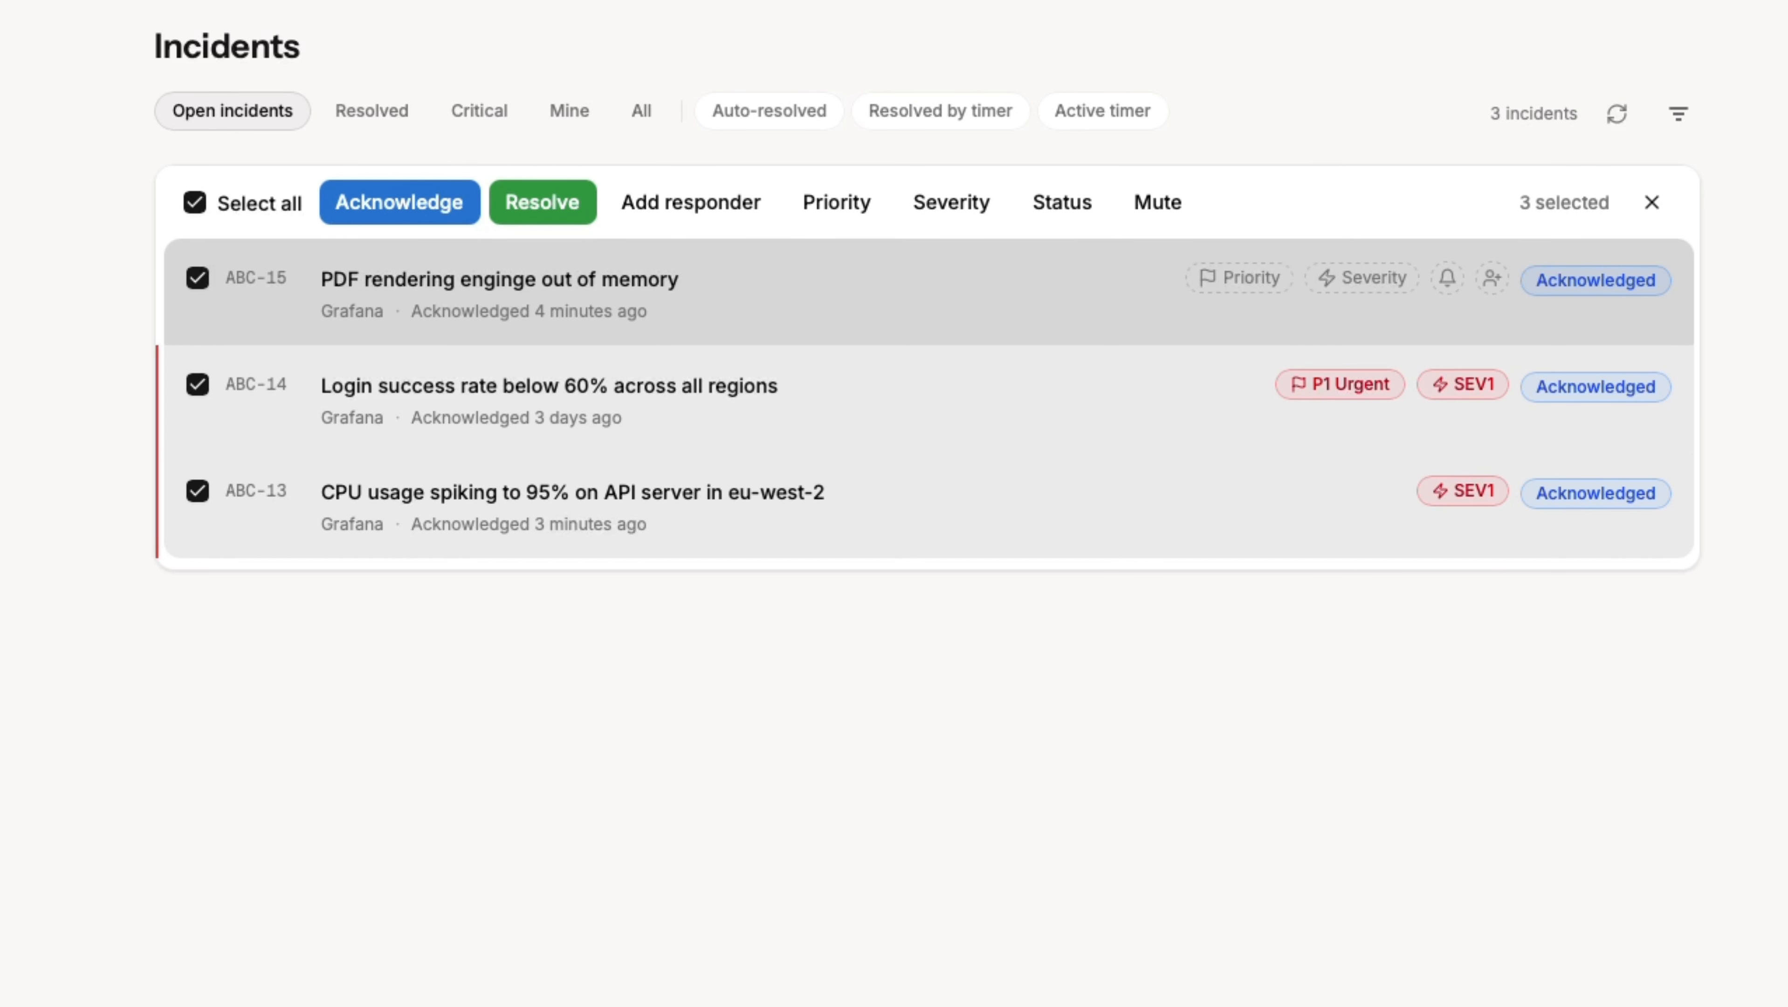
key(super+k)
text(tri)
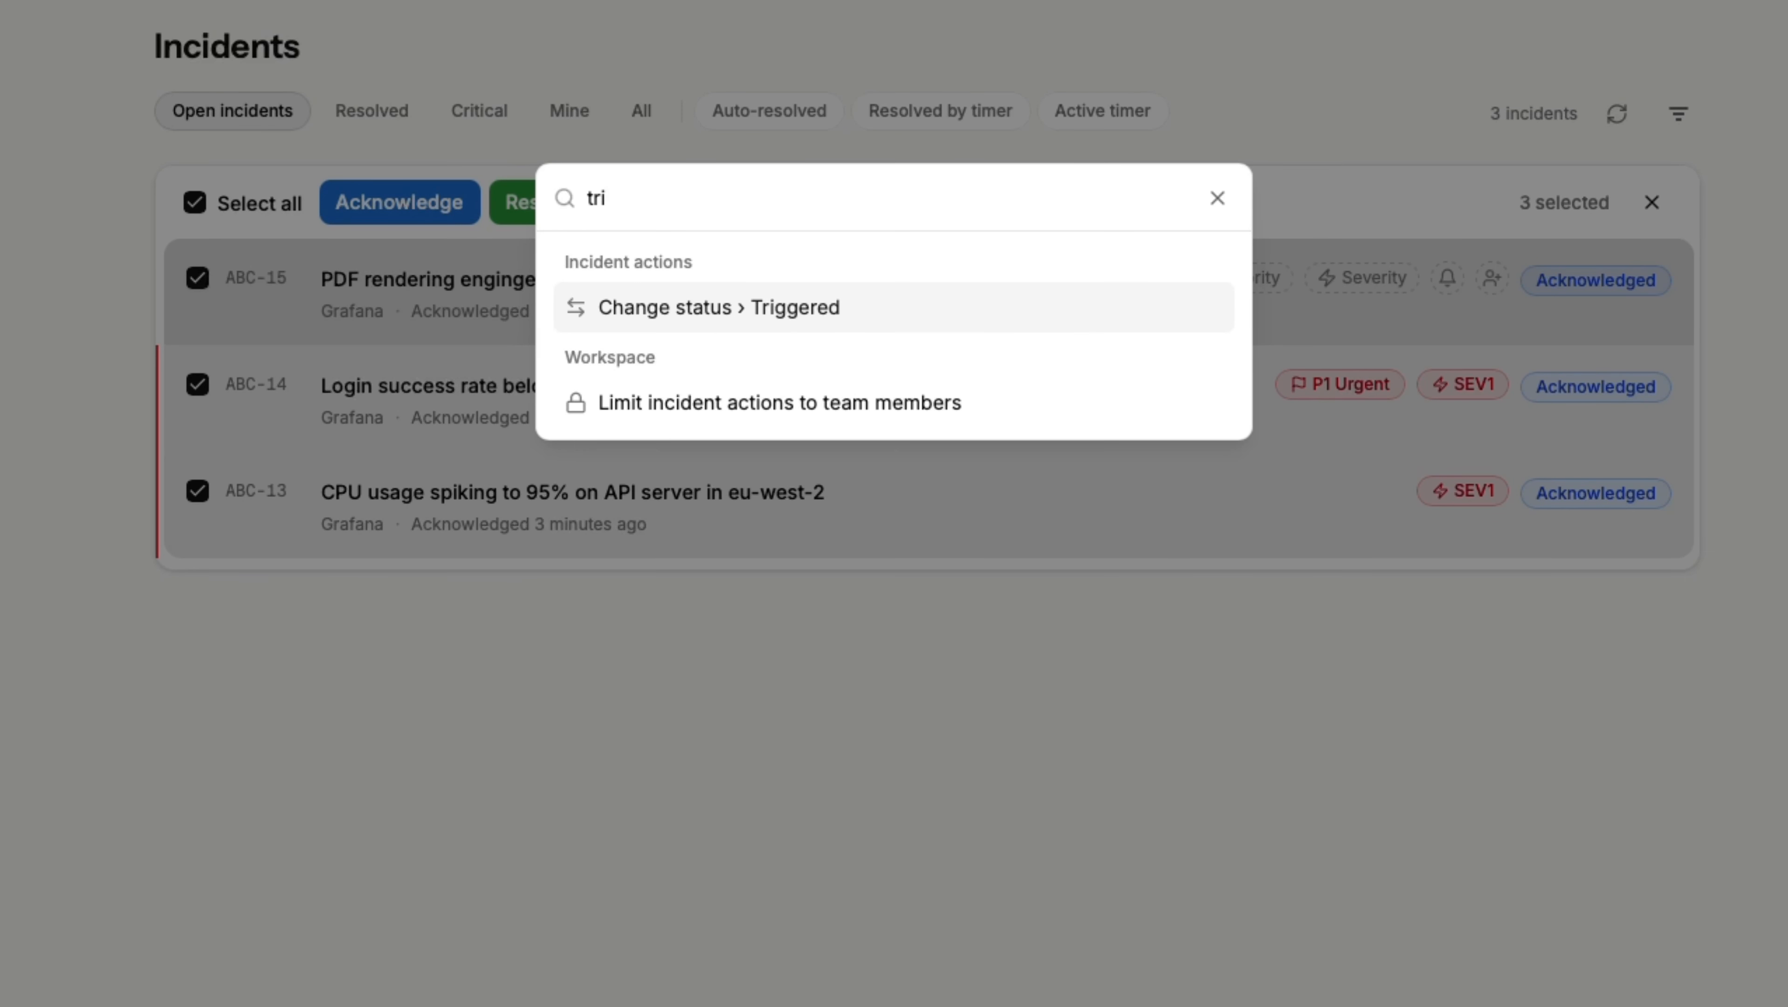
key(Return)
Add two team members as responders to all three incidents through the command palette.
key(super+k)
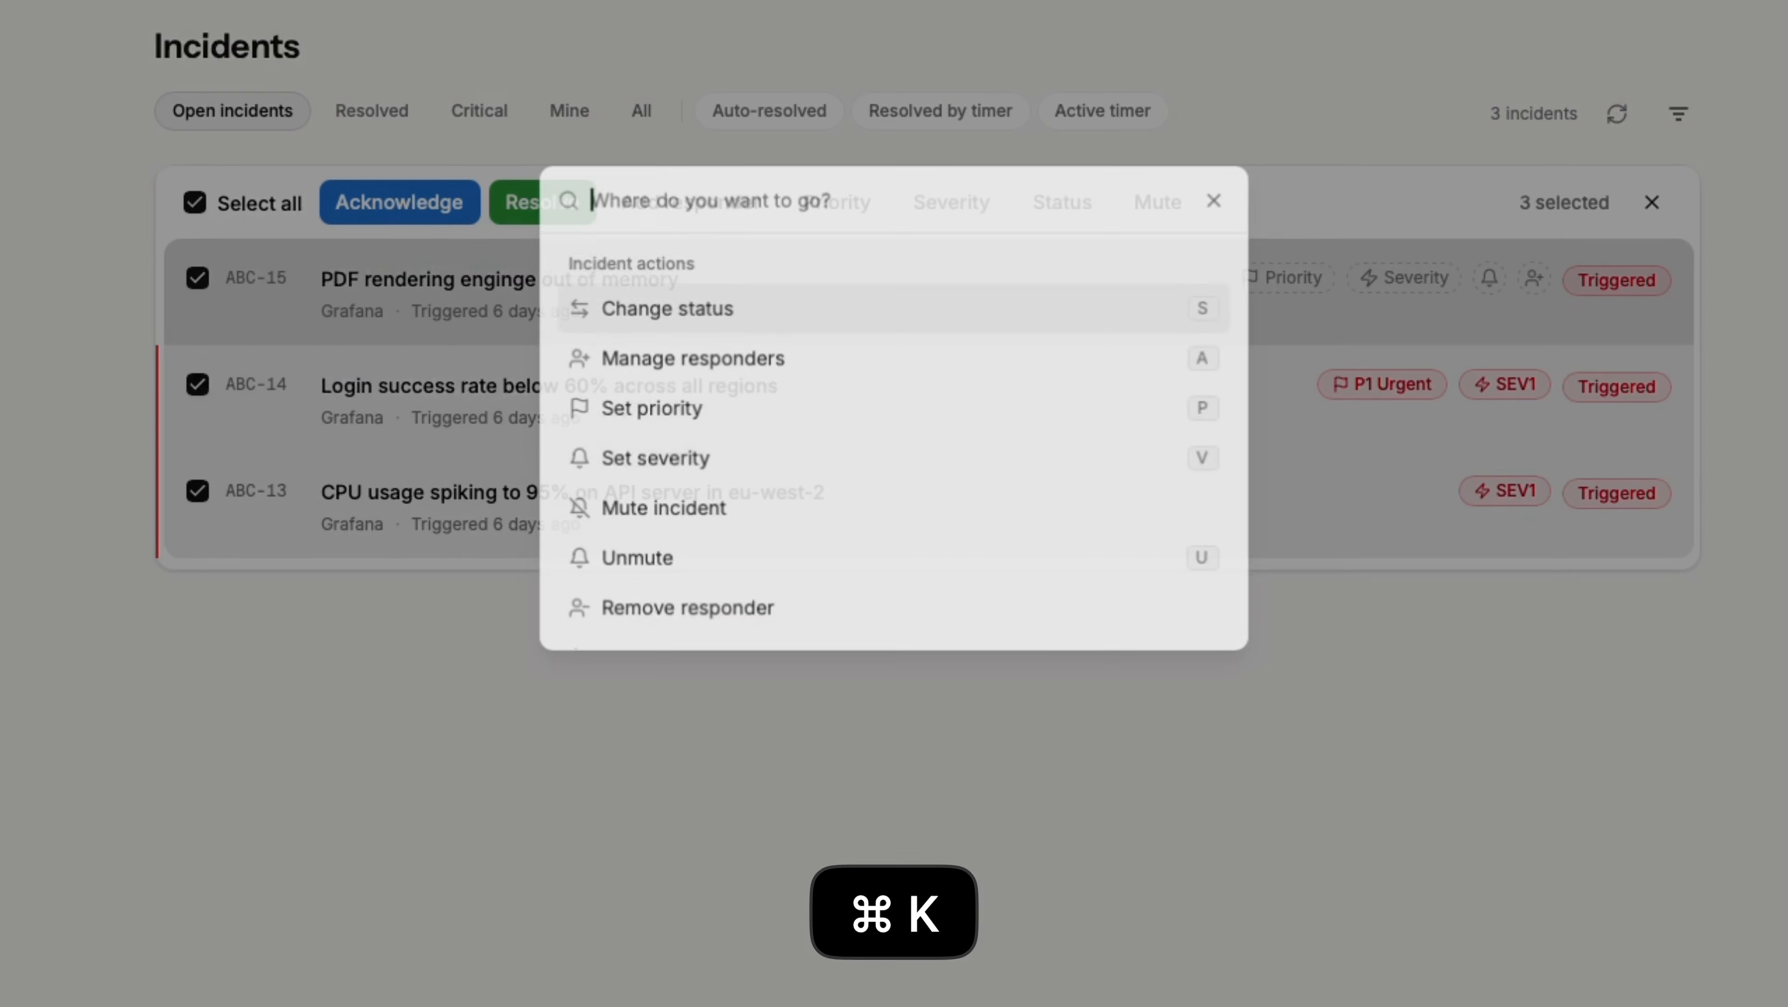
text(jo)
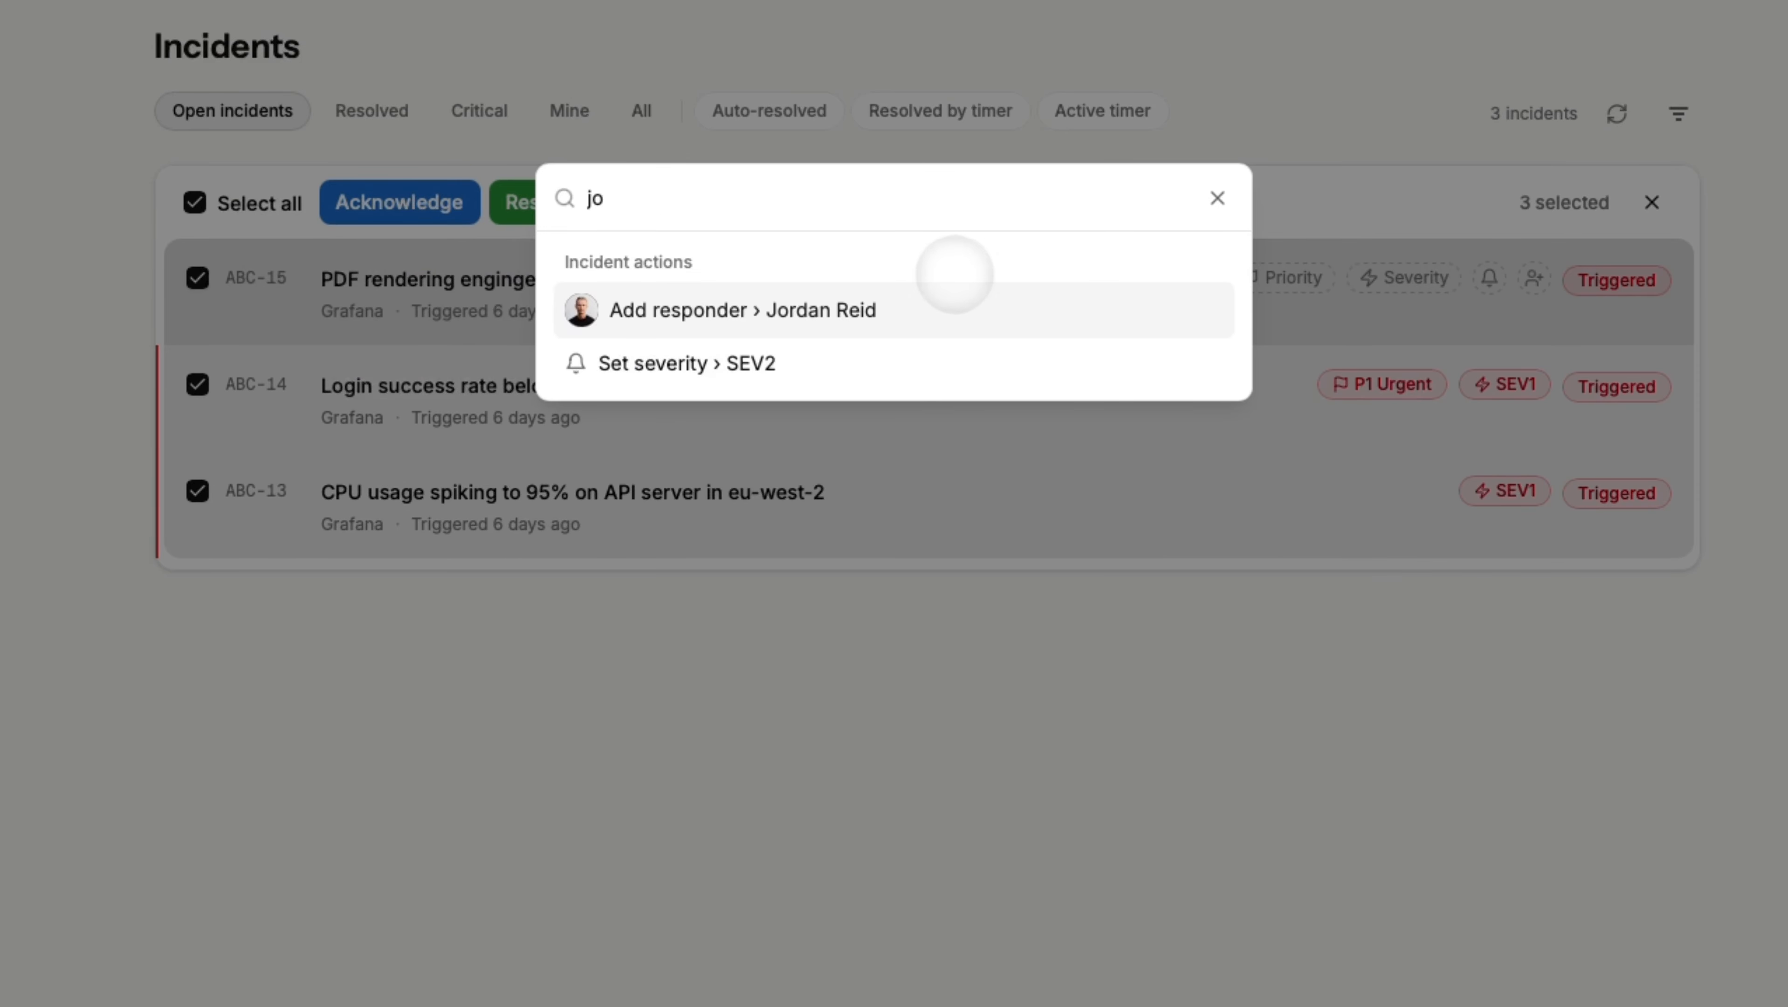
key(Return)
key(Down)
key(Down)
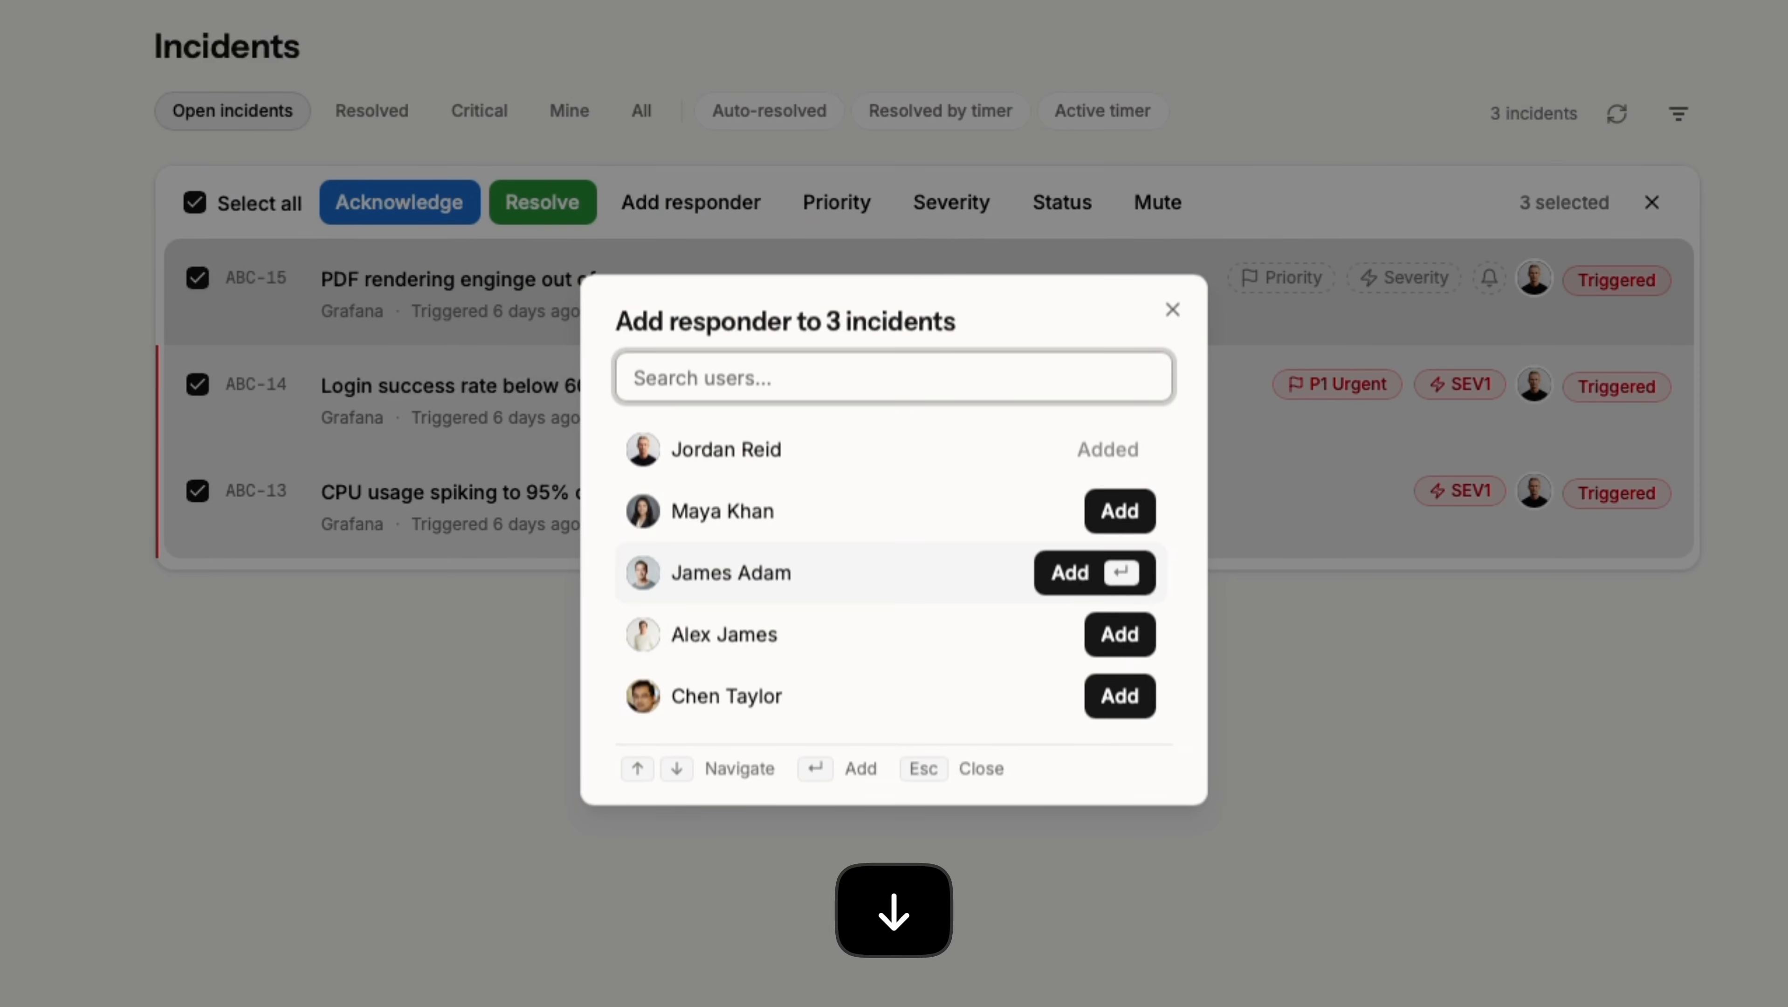
key(Up)
key(Return)
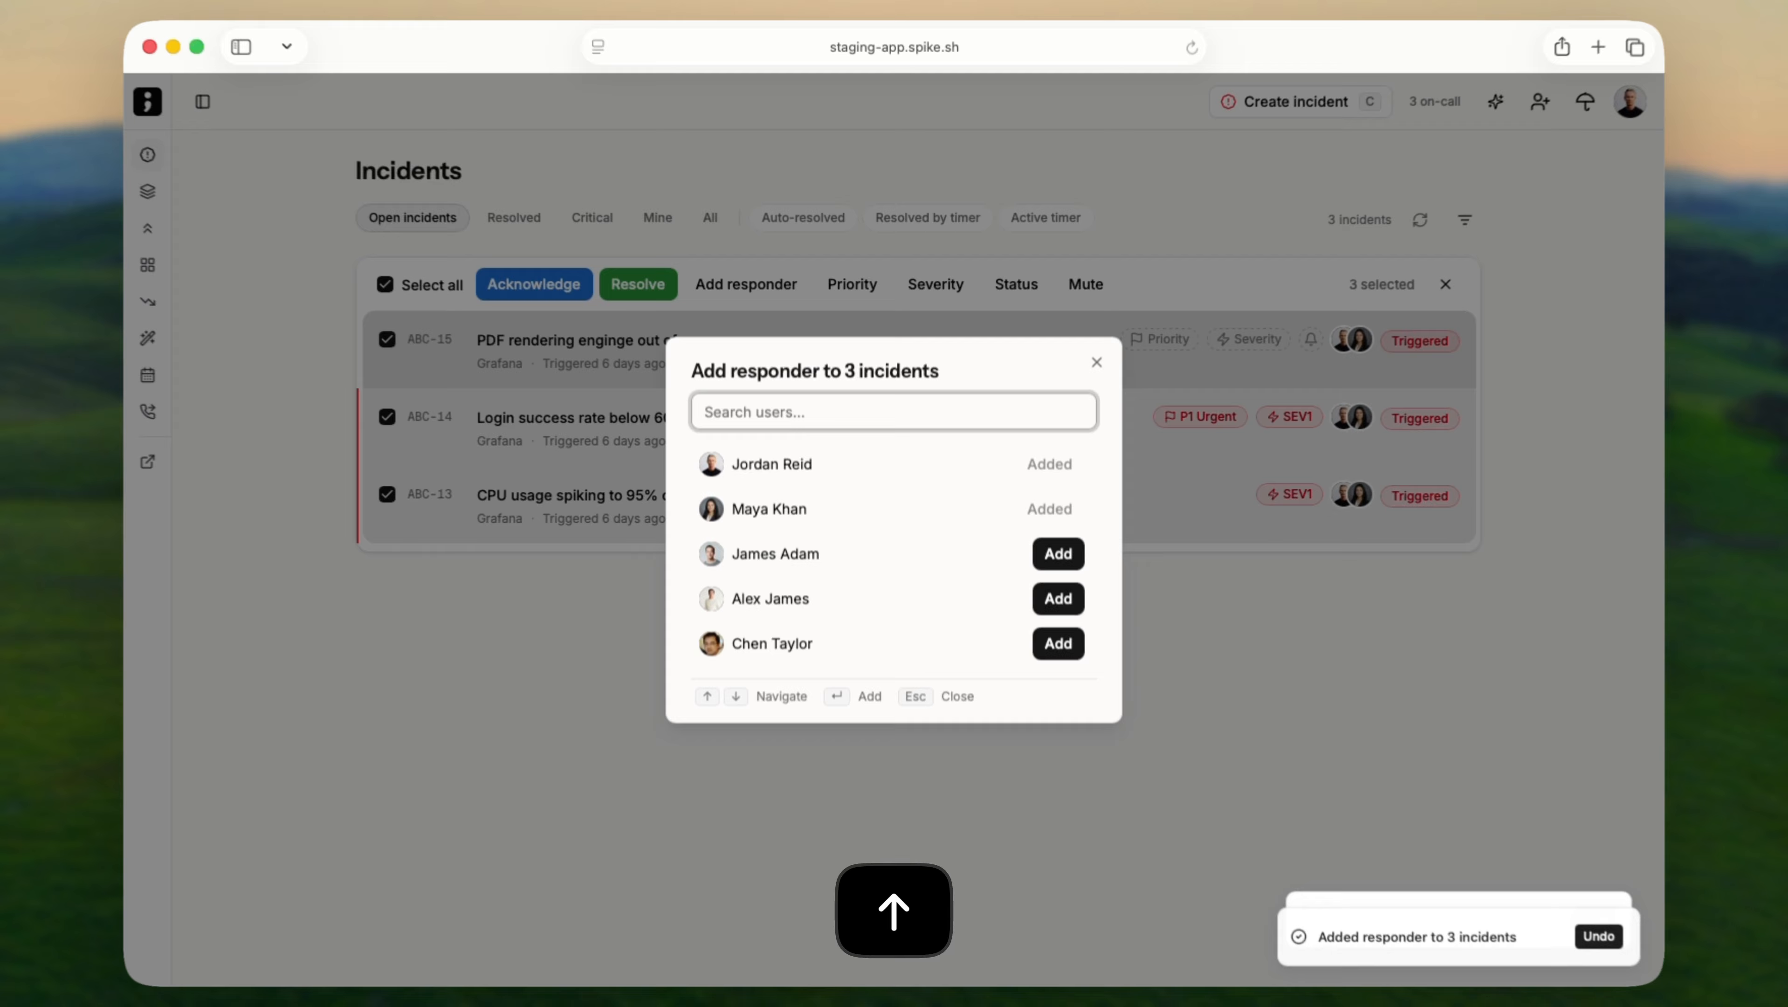
key(Escape)
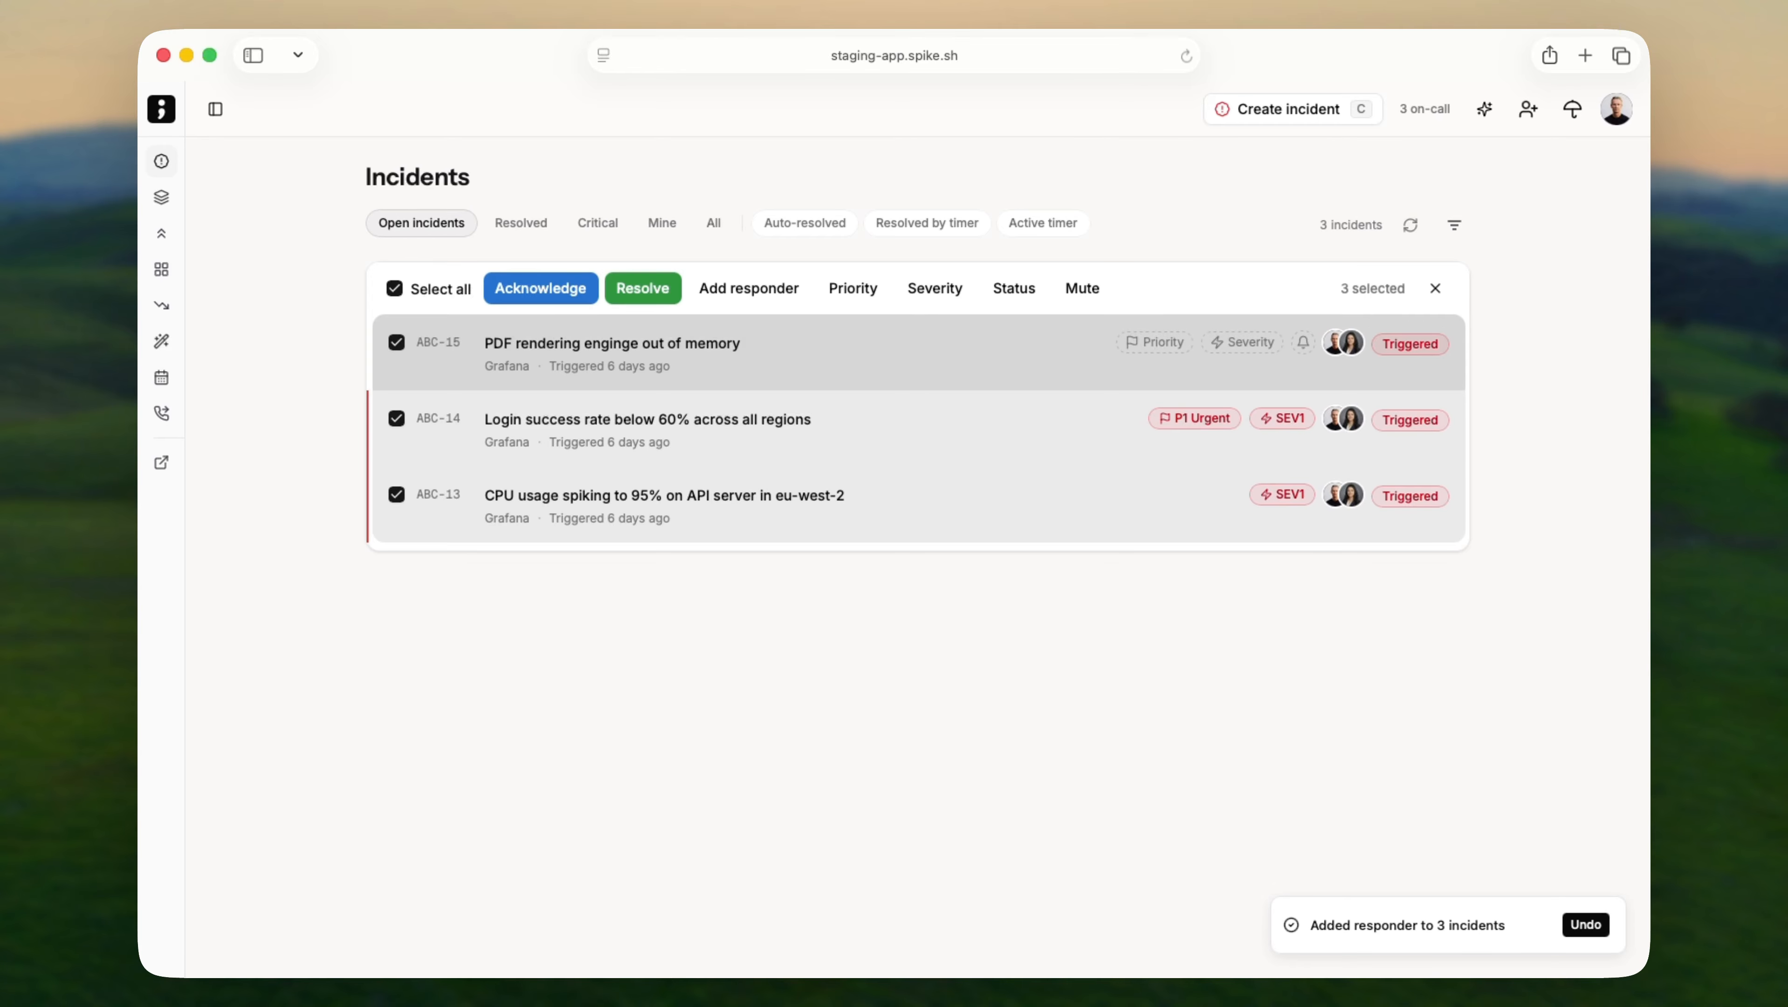
Give ABC-16 the pasted resolution note: alert routing now ignores these low priority incidents.
key(Escape)
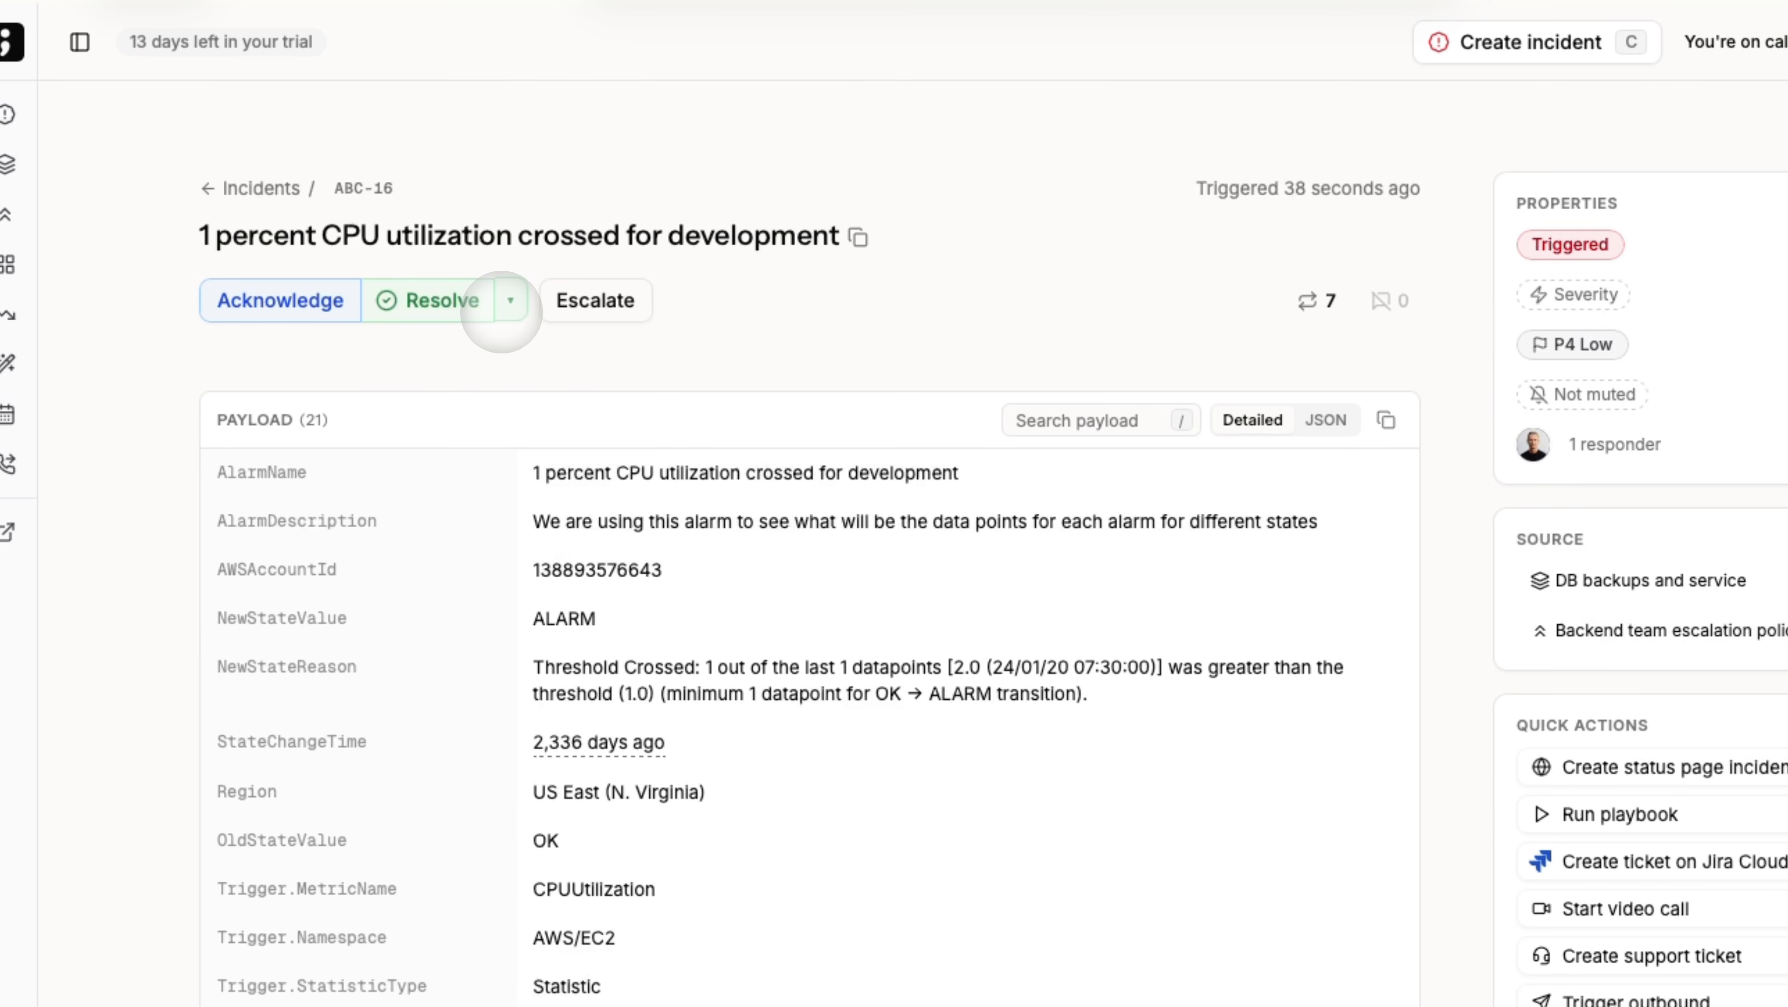
click(510, 300)
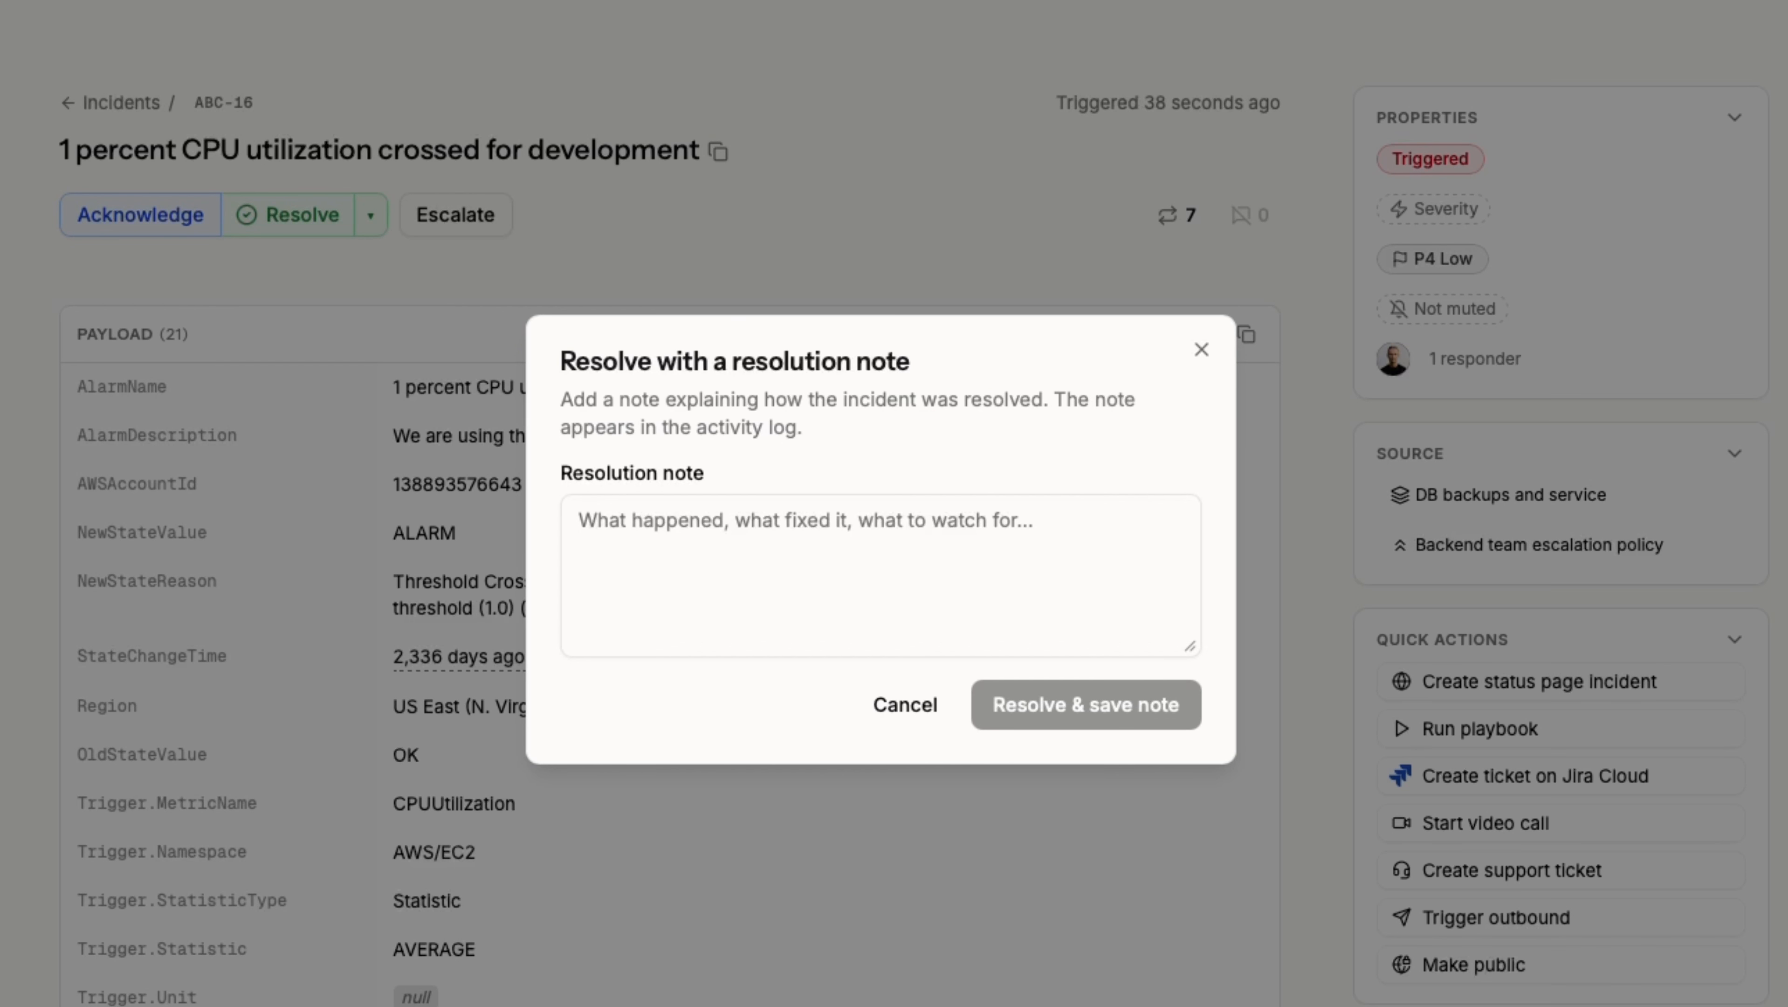
text(I have setup an alert routing to ignore these low priority incidents.)
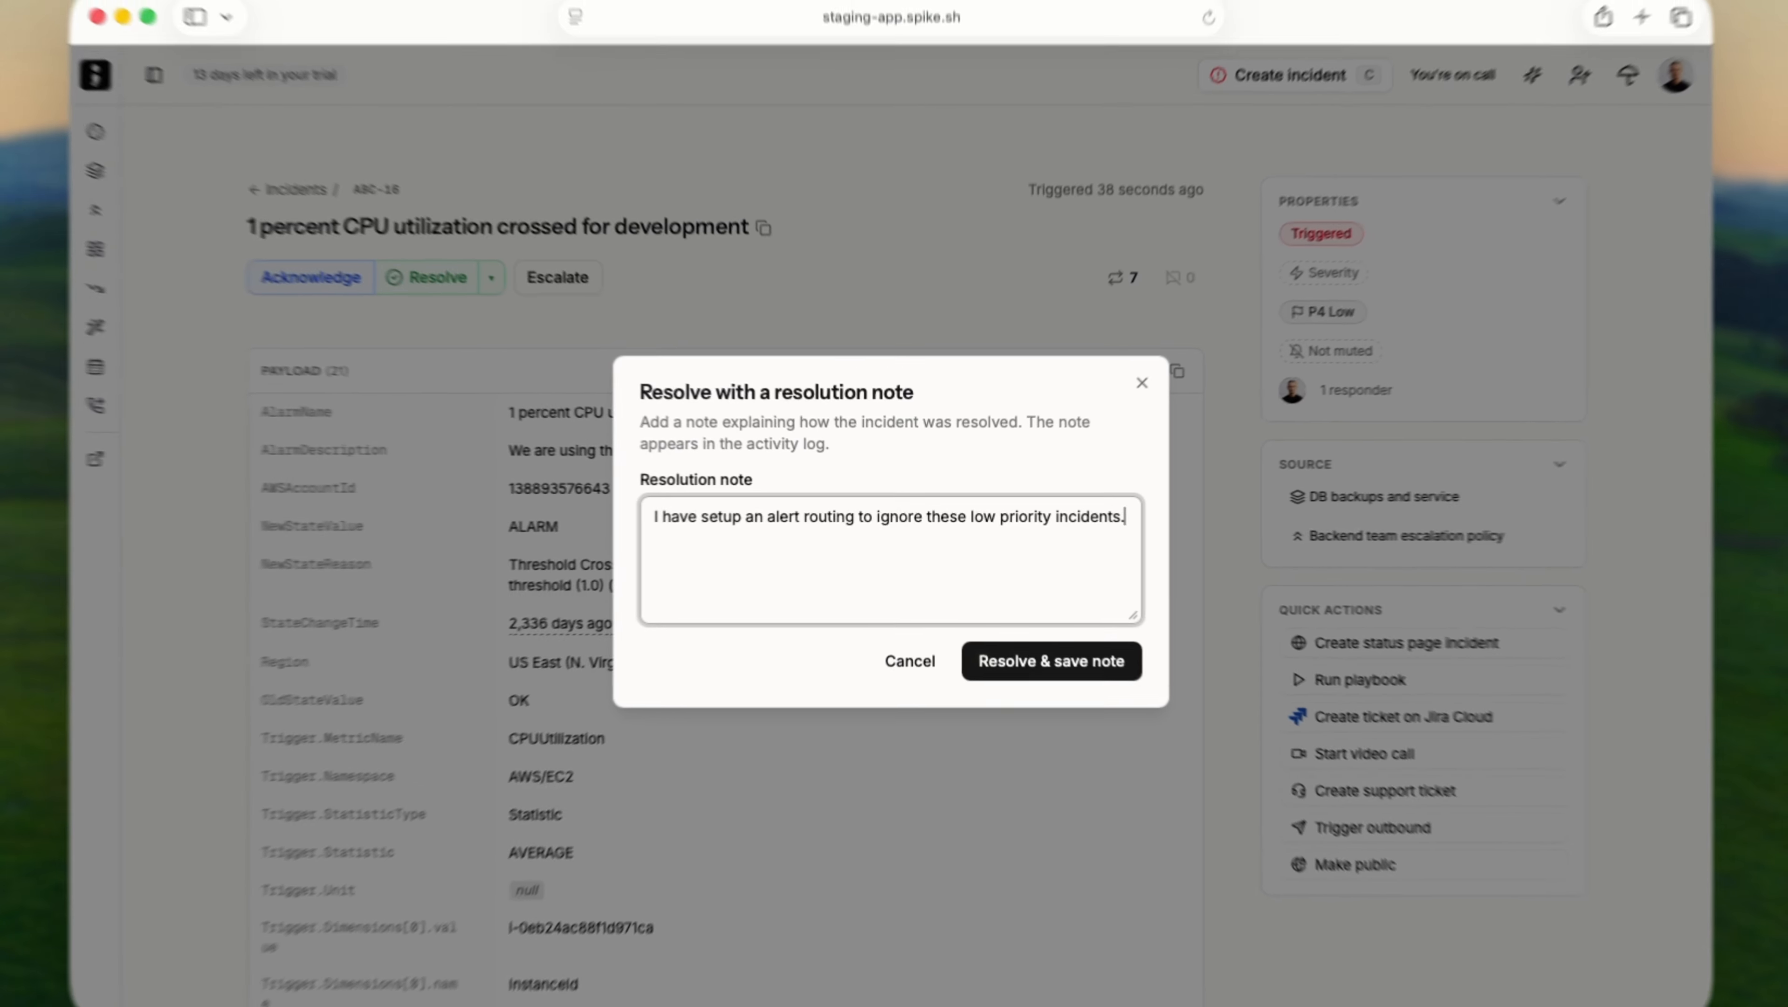
key(super+Return)
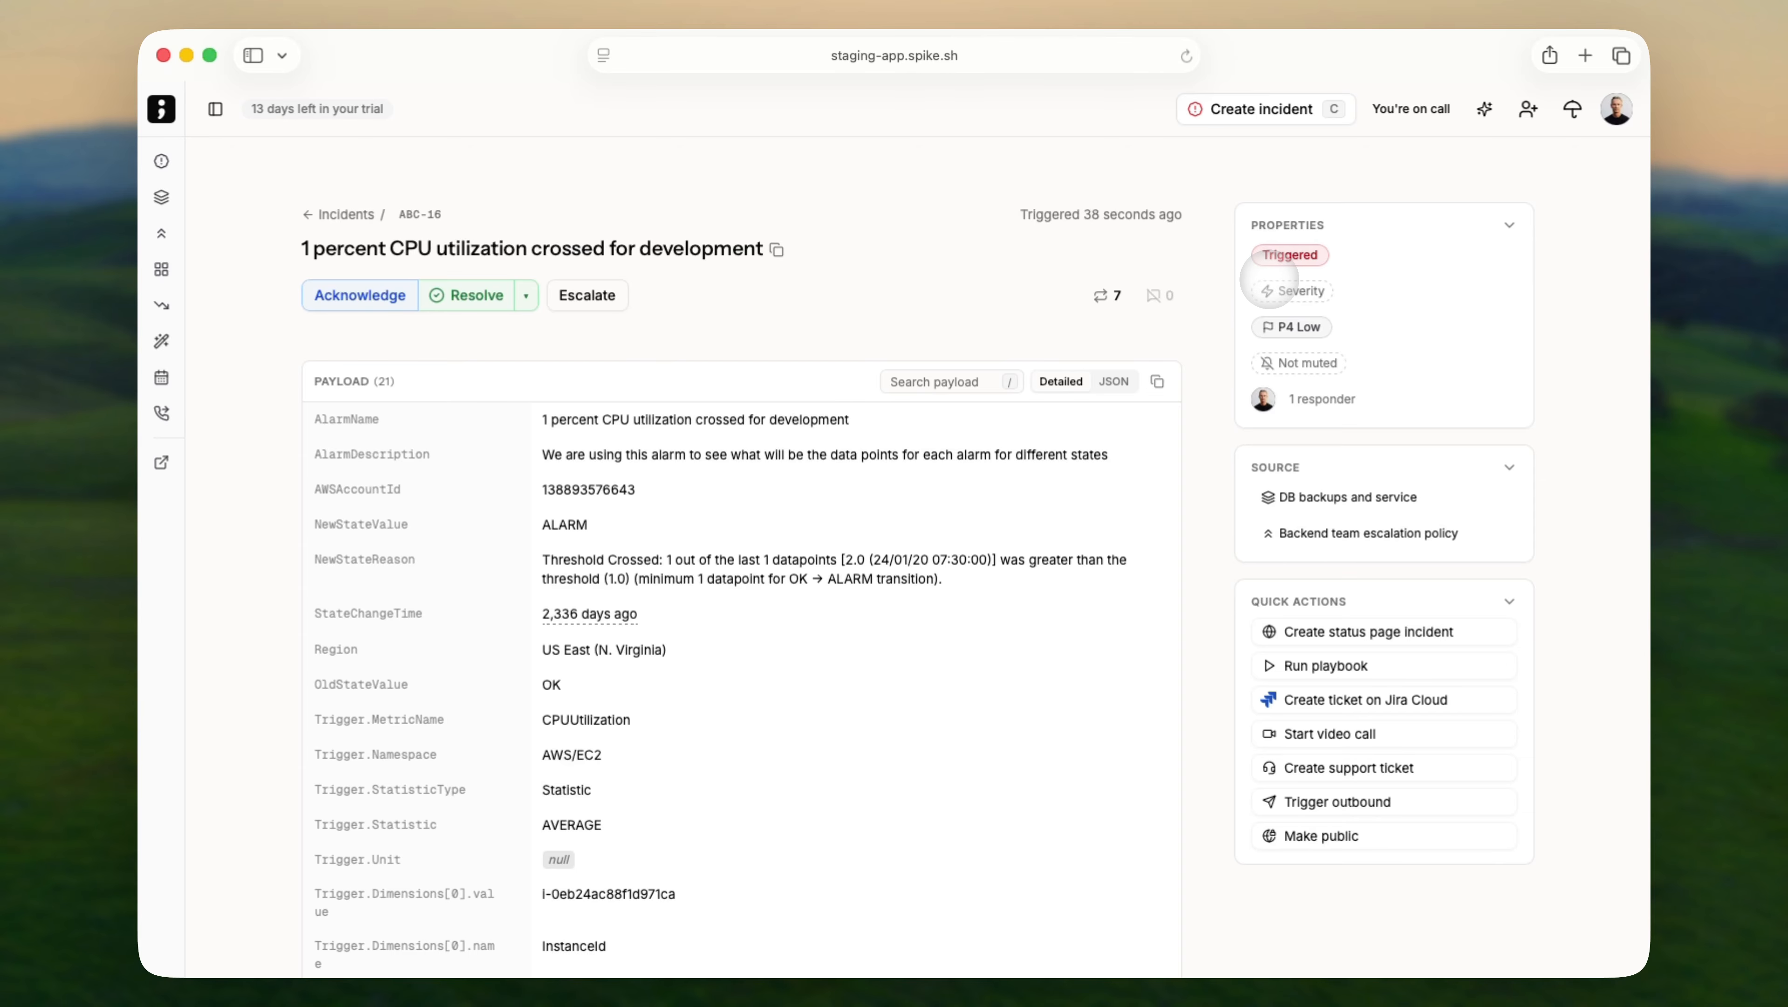
Set ABC-16 to P3 Normal, add a teammate as a second responder, and review its past occurrences.
click(1290, 327)
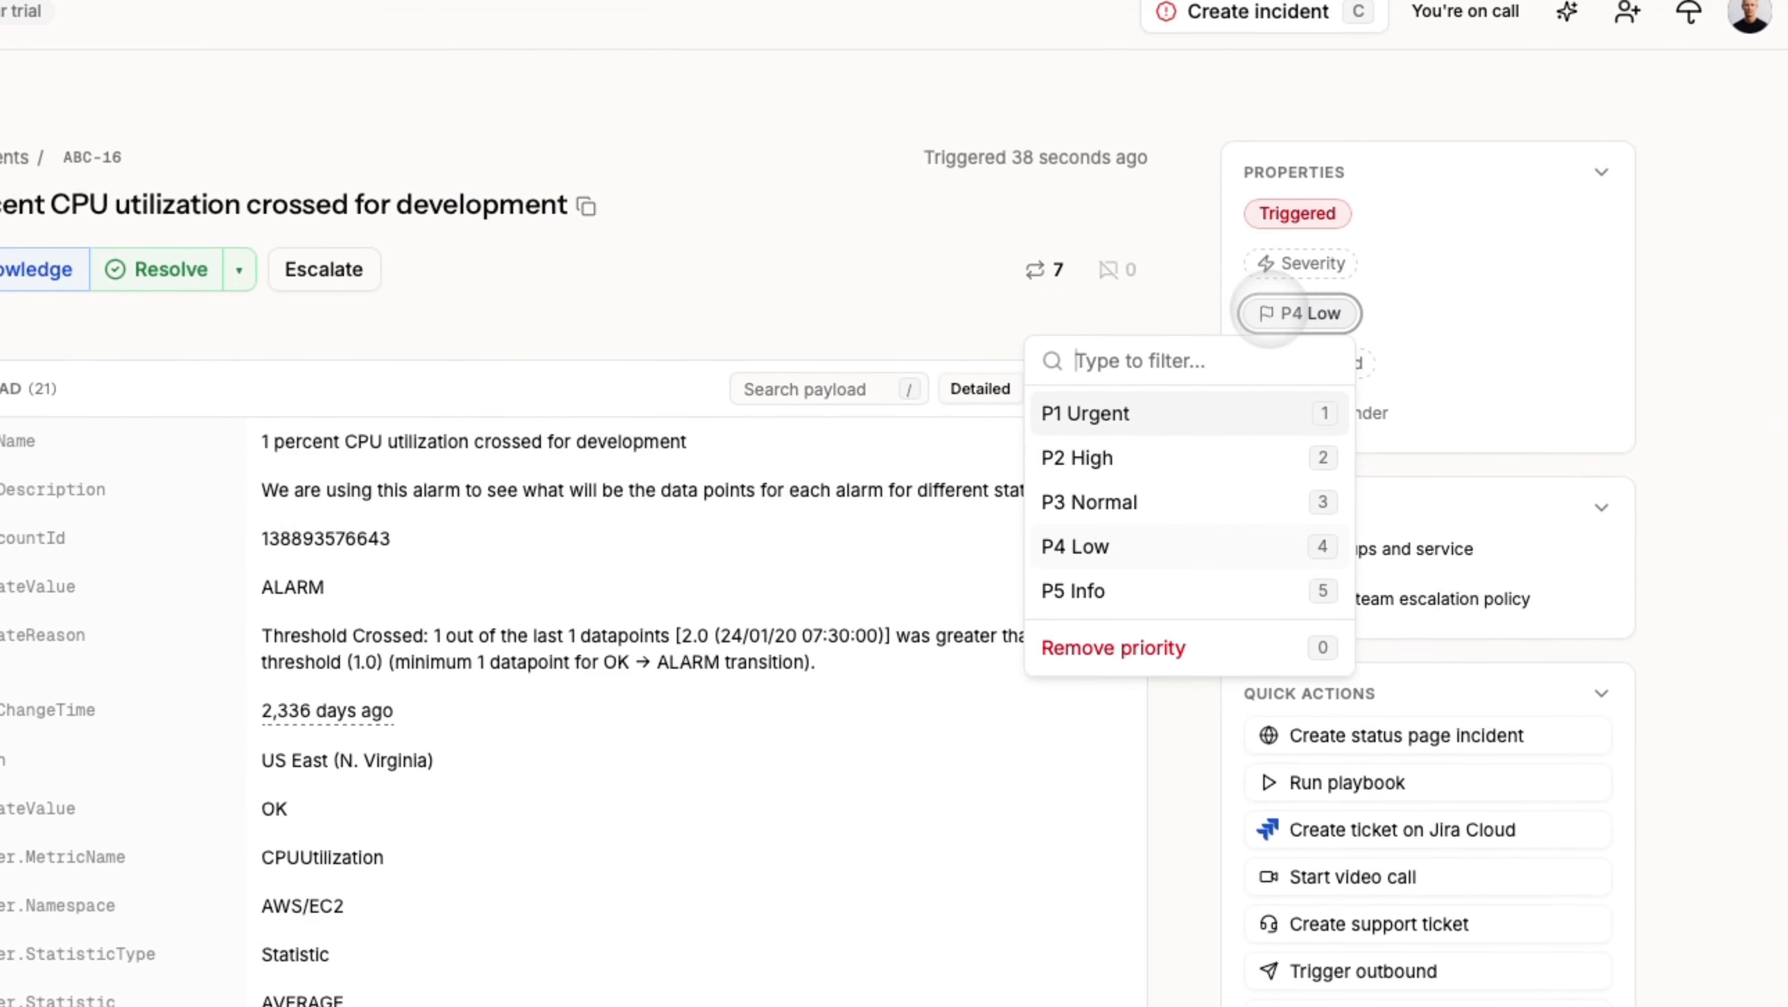
click(1130, 509)
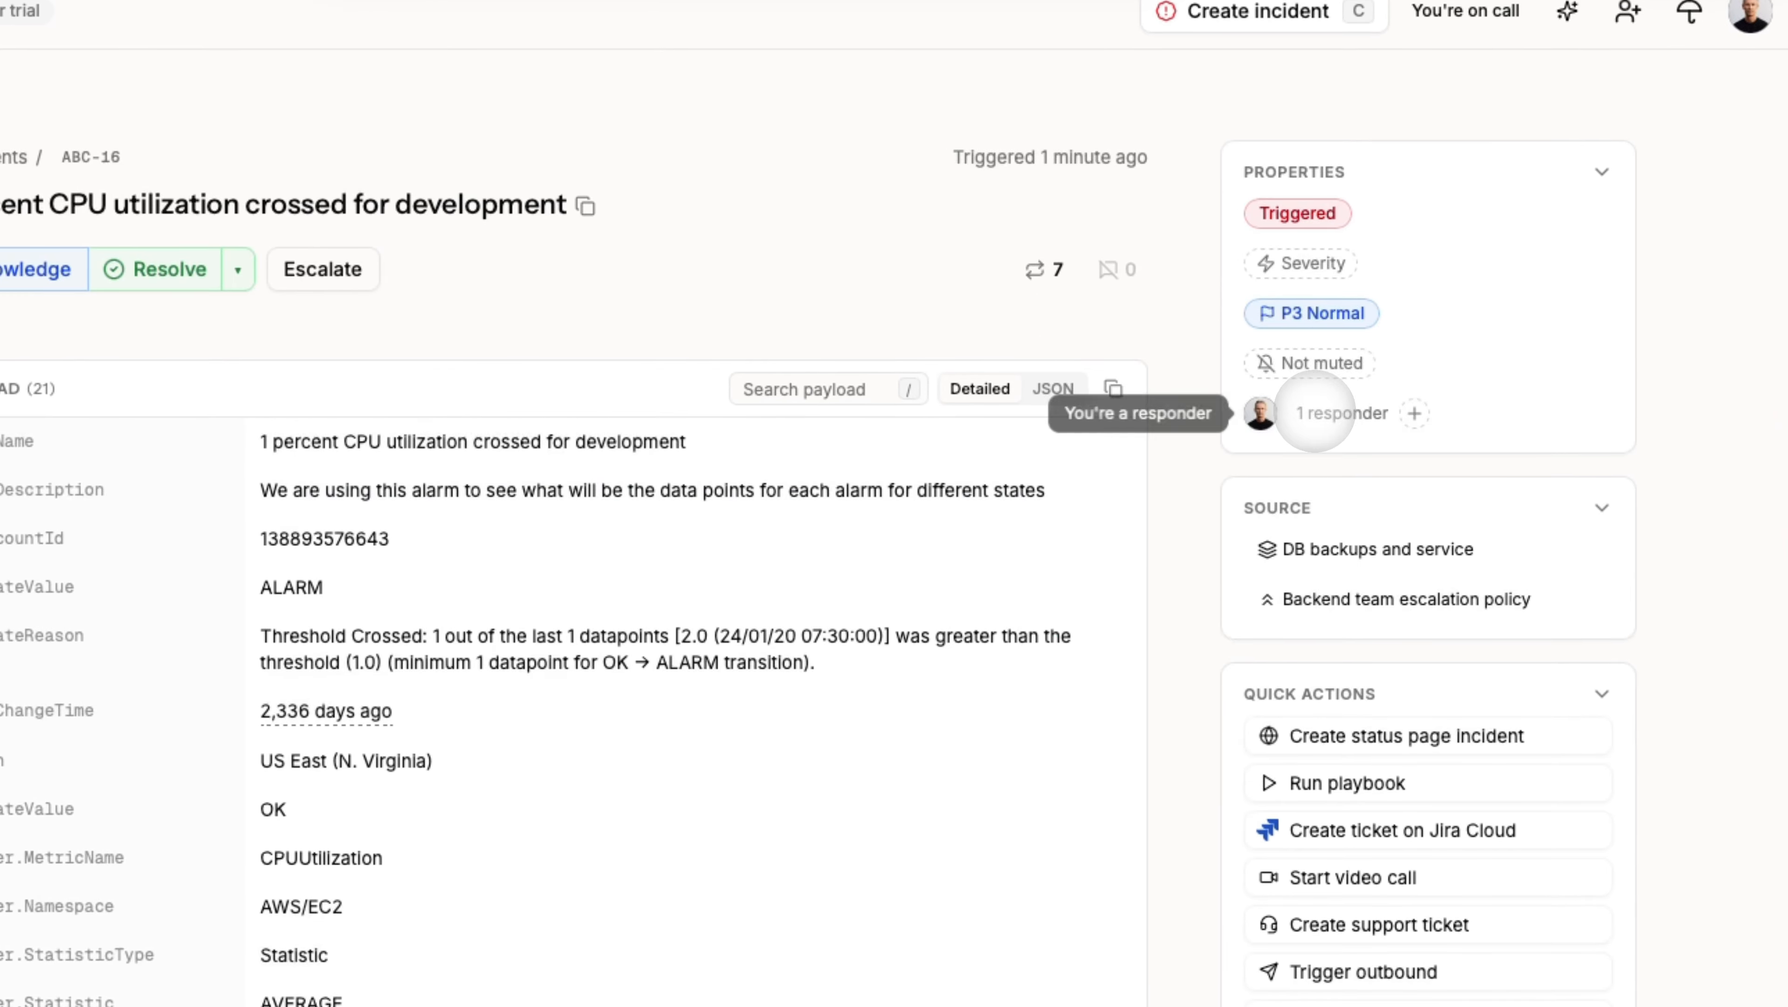
click(1315, 413)
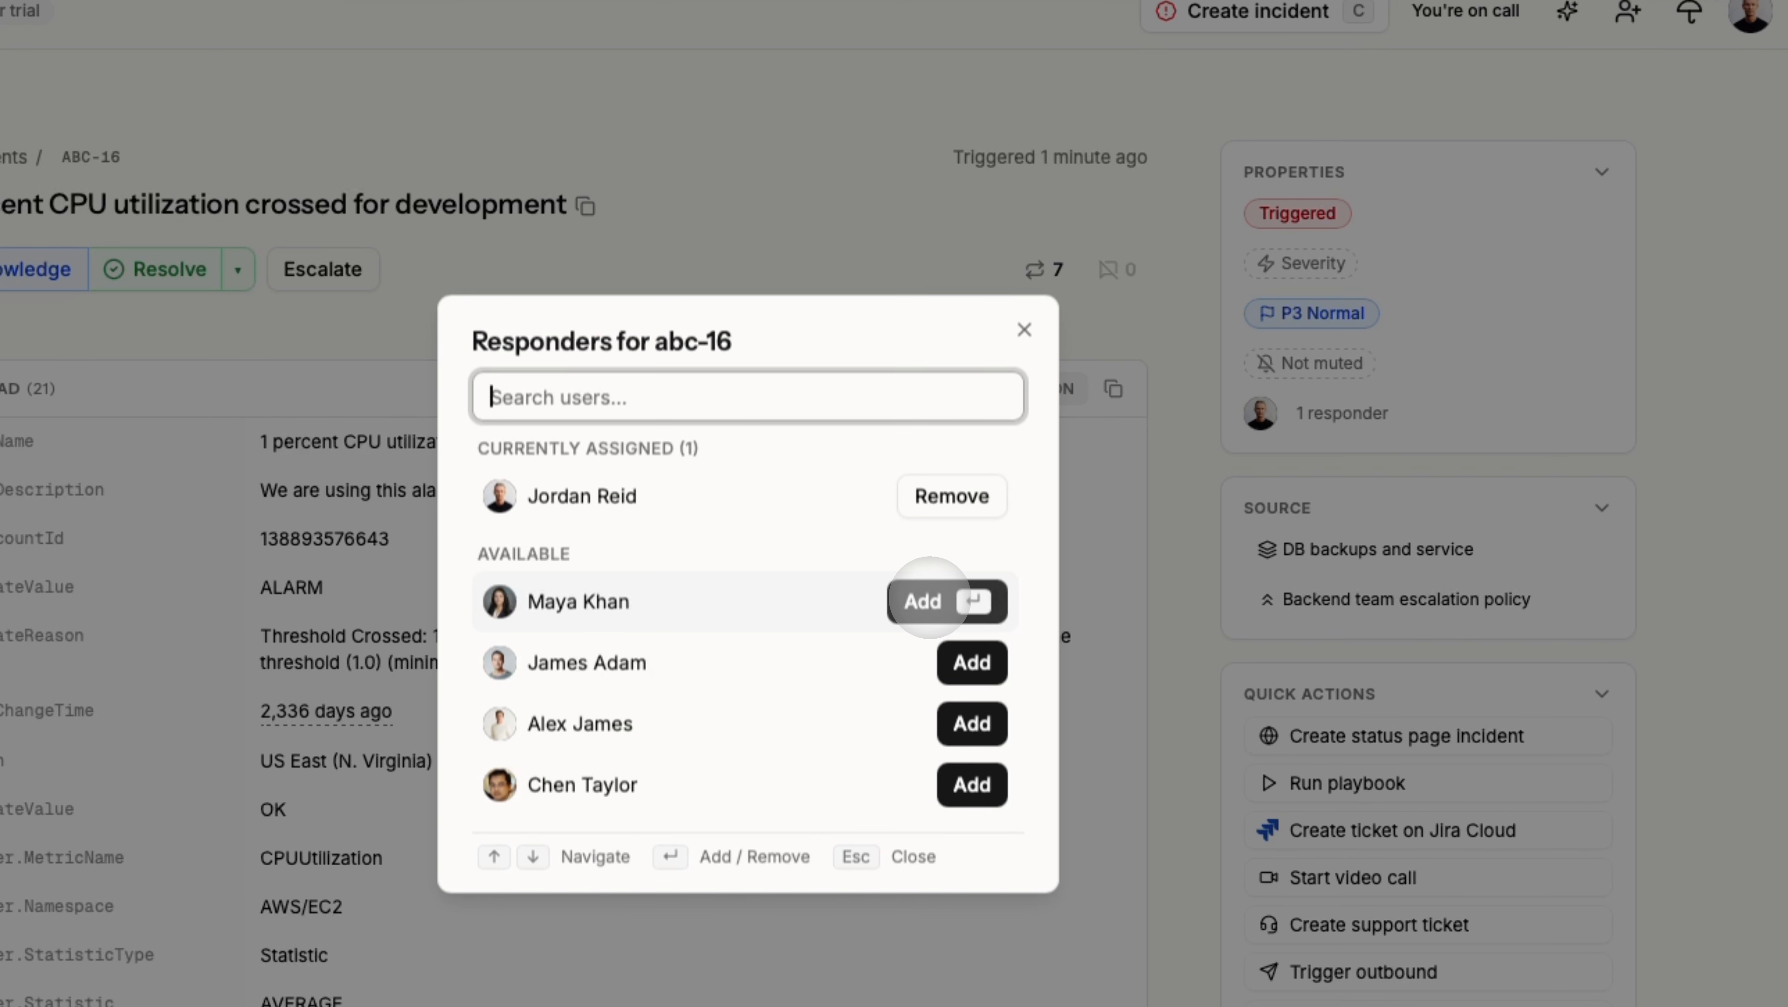
click(976, 656)
click(1257, 444)
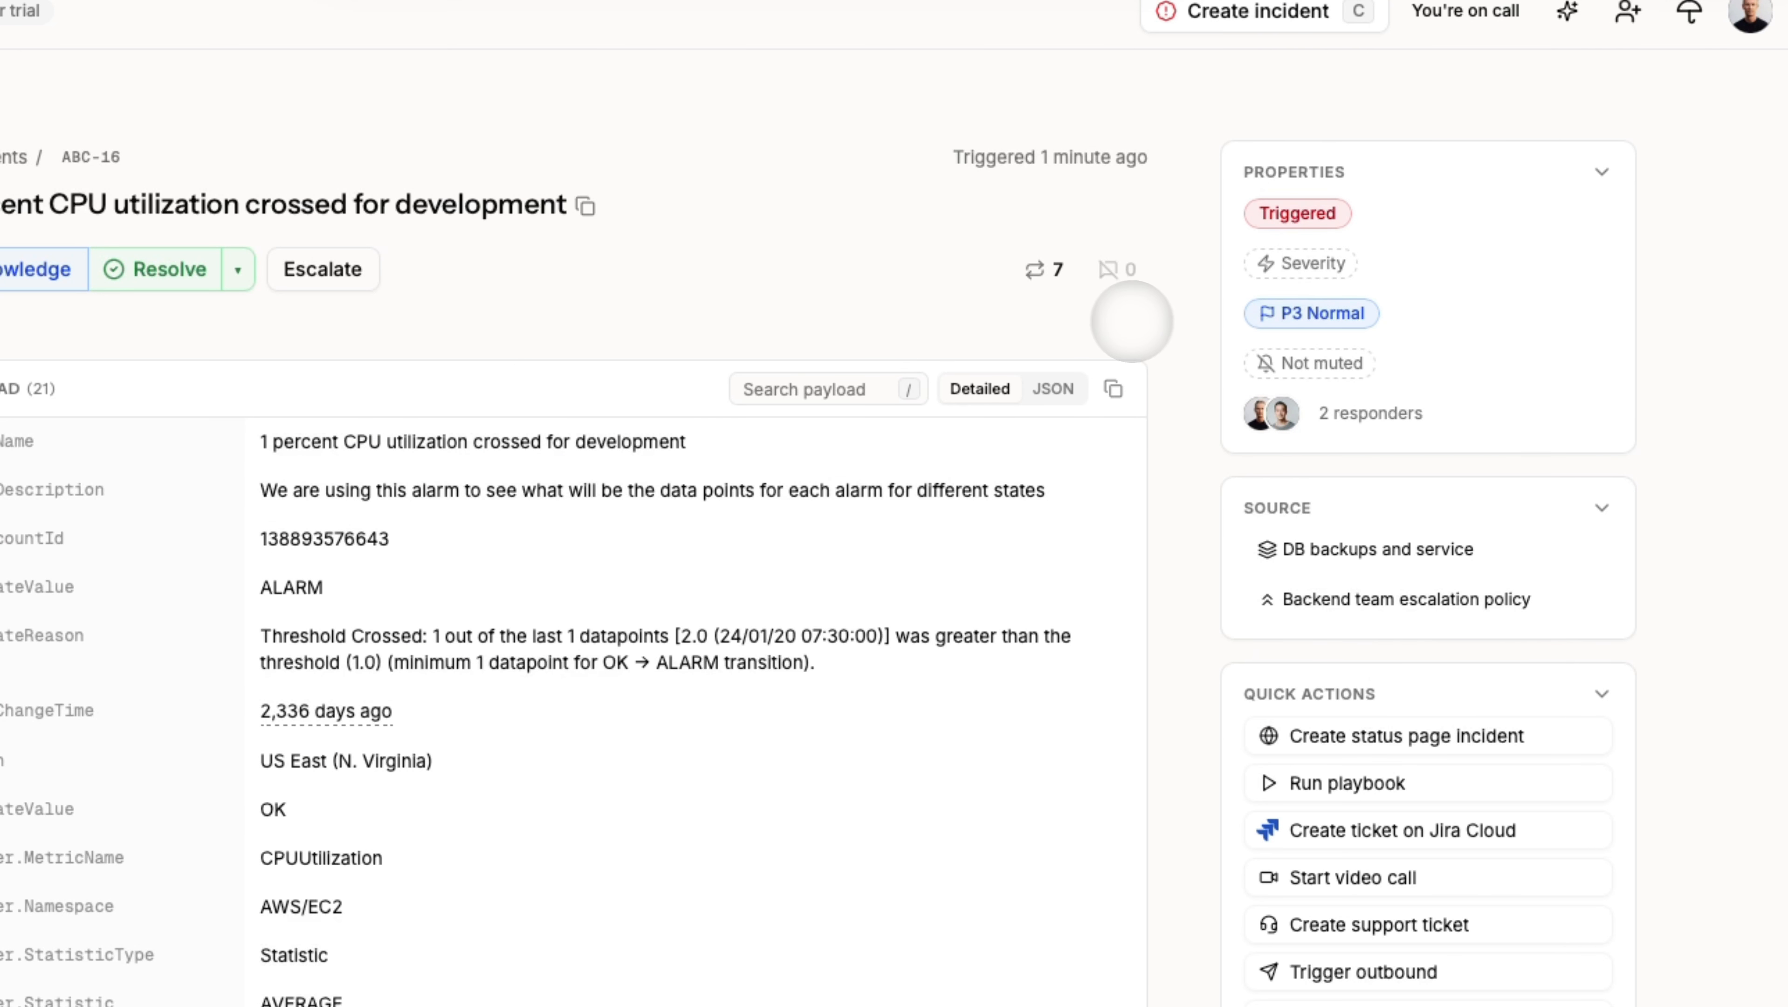
click(1047, 270)
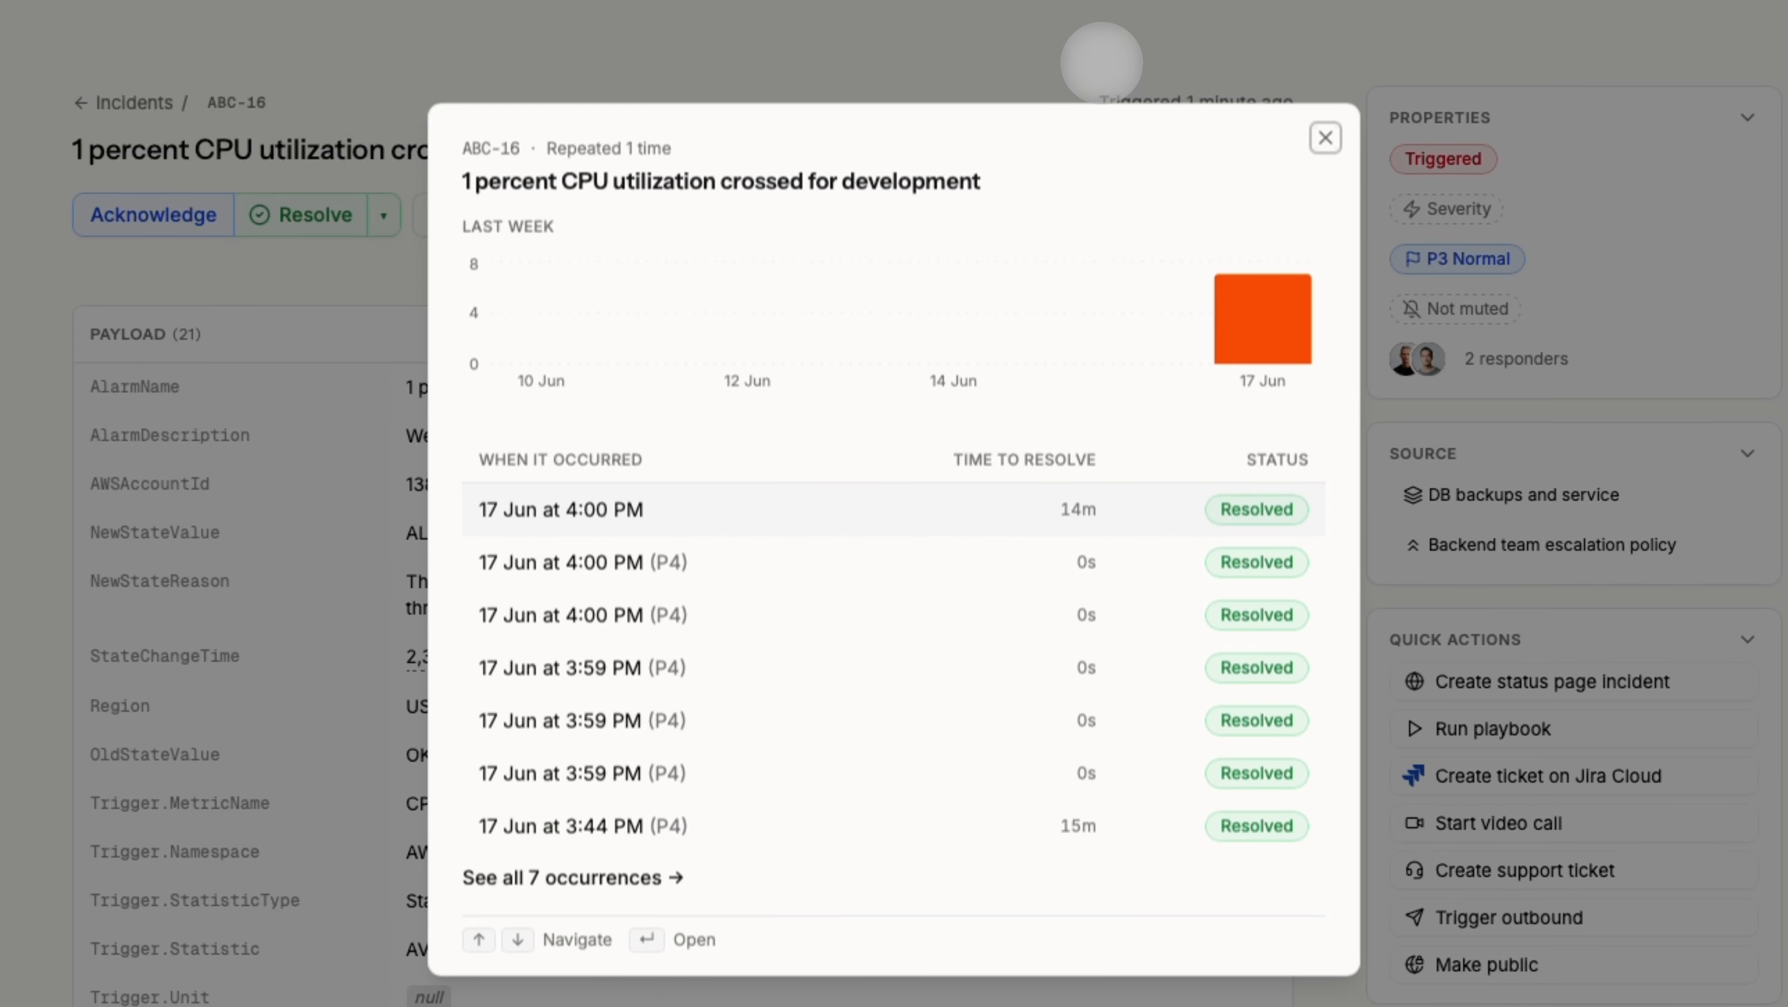
click(1089, 60)
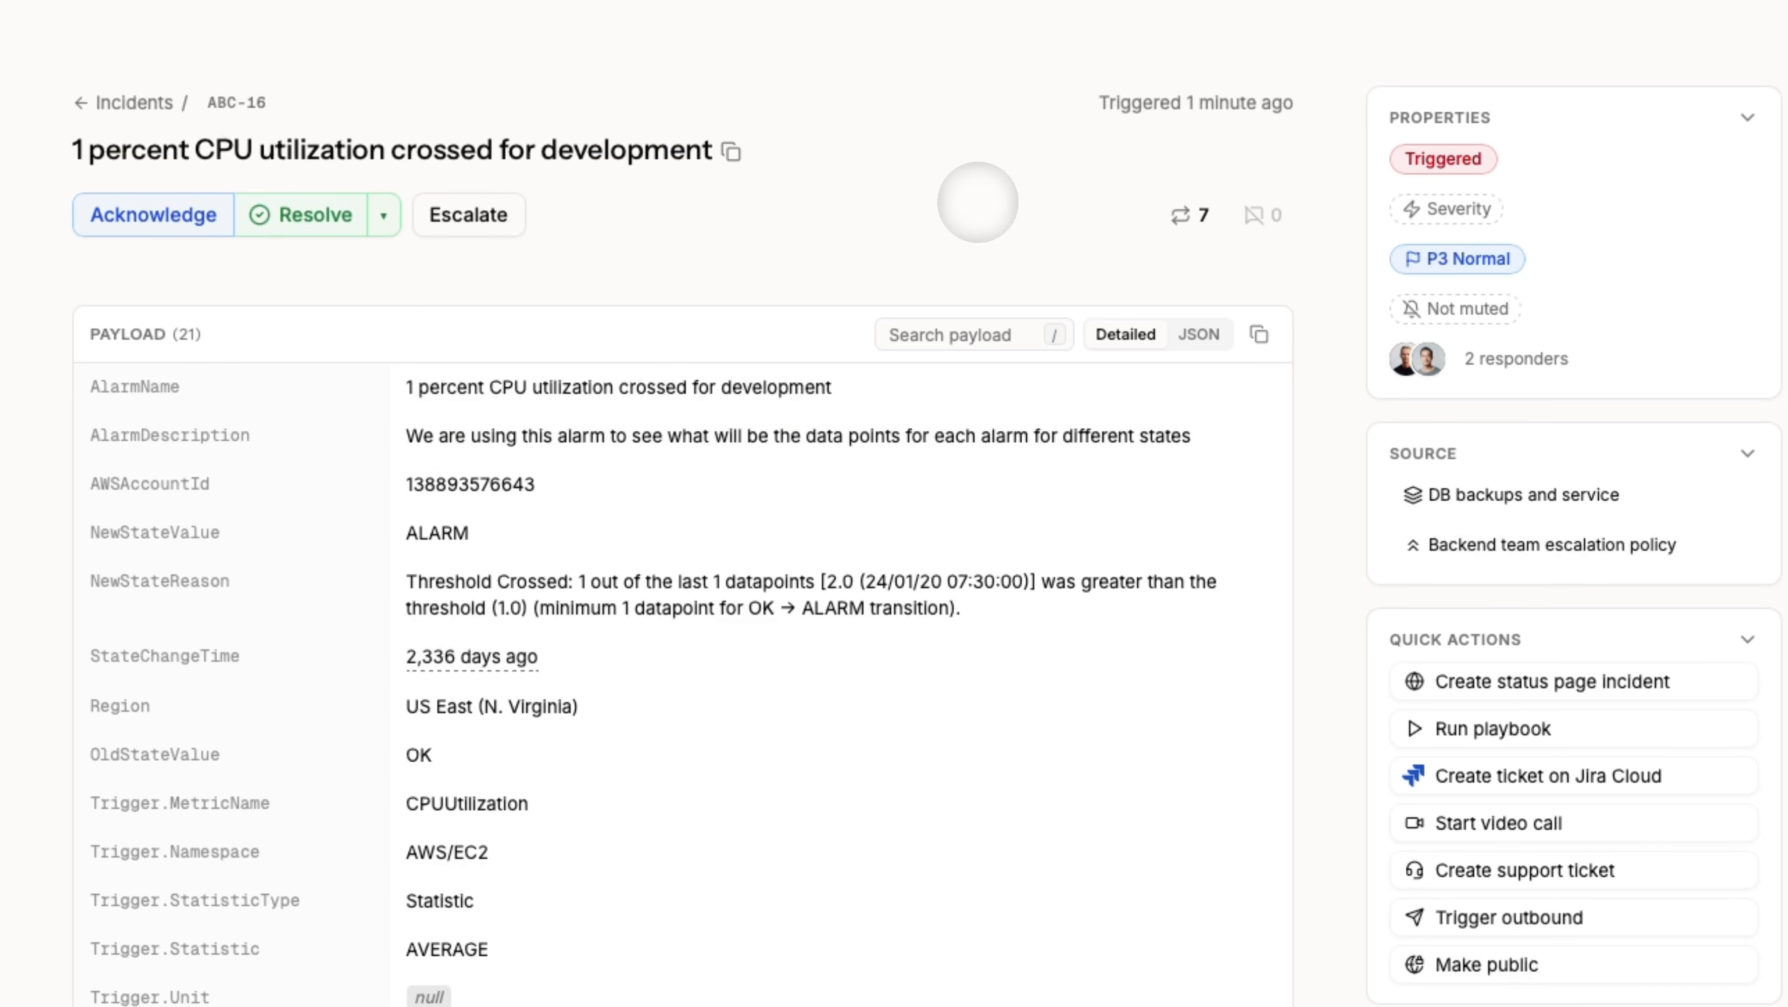
Acknowledge ABC-16, then unacknowledge and escalate it to the next escalation policy step.
click(153, 217)
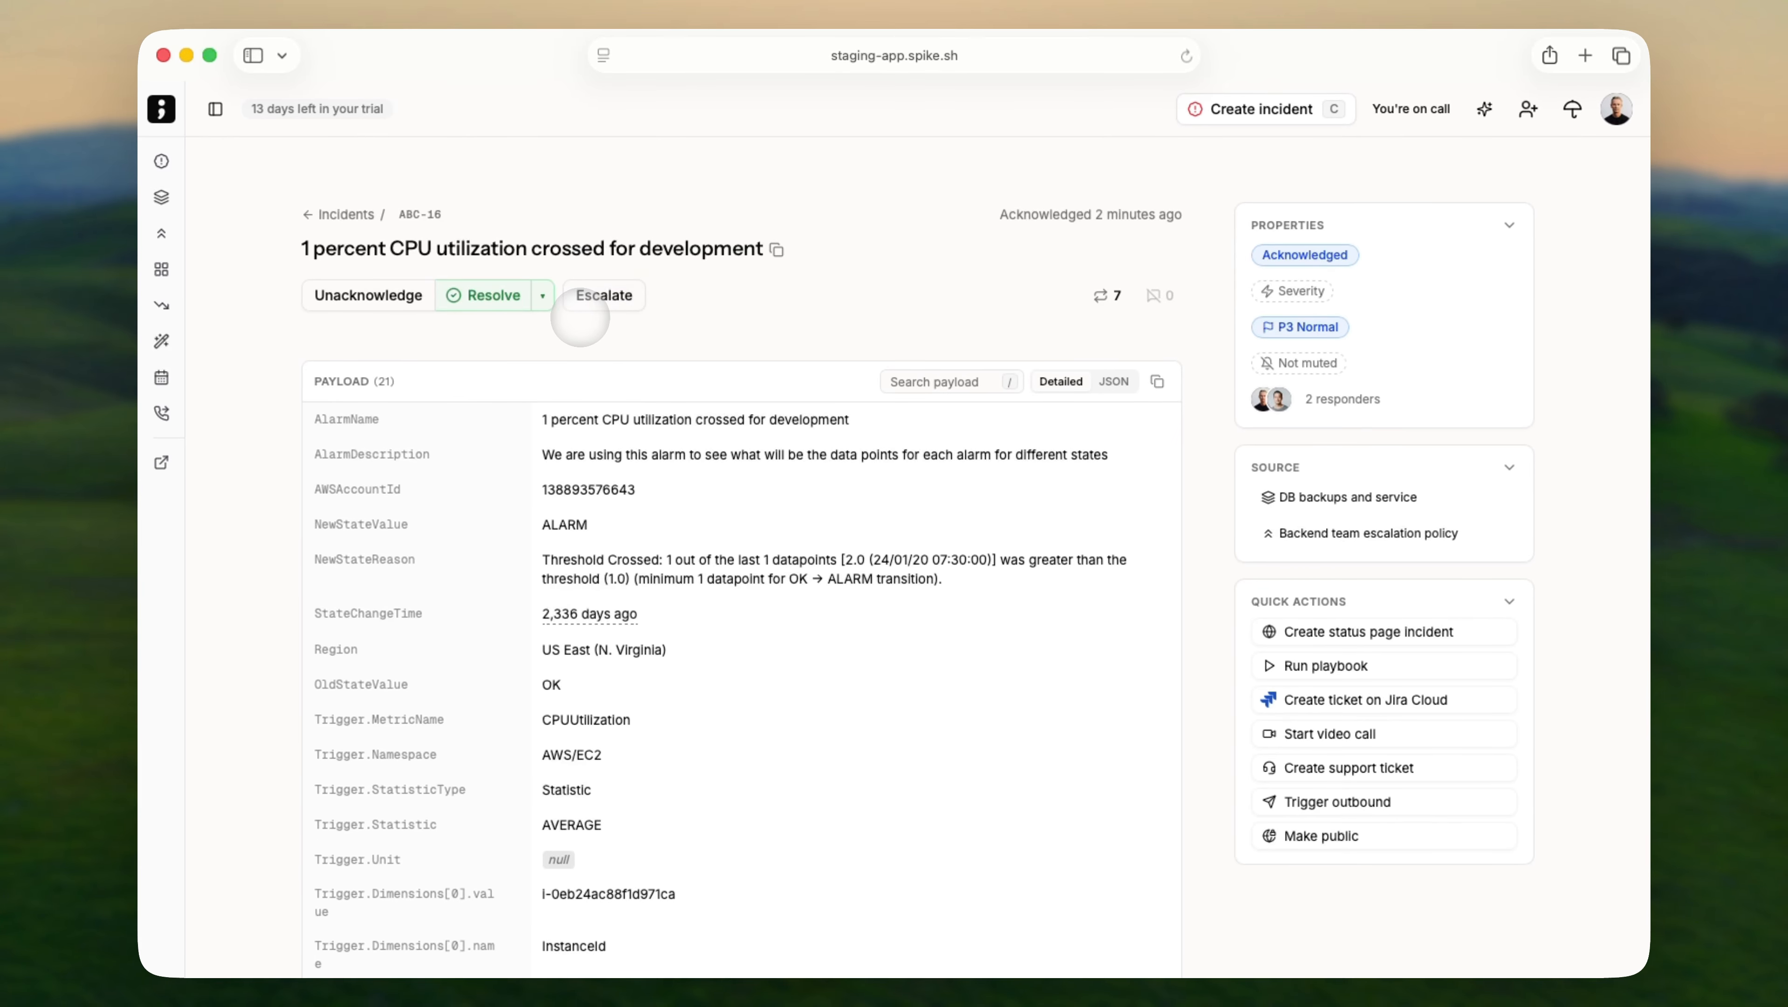
click(601, 309)
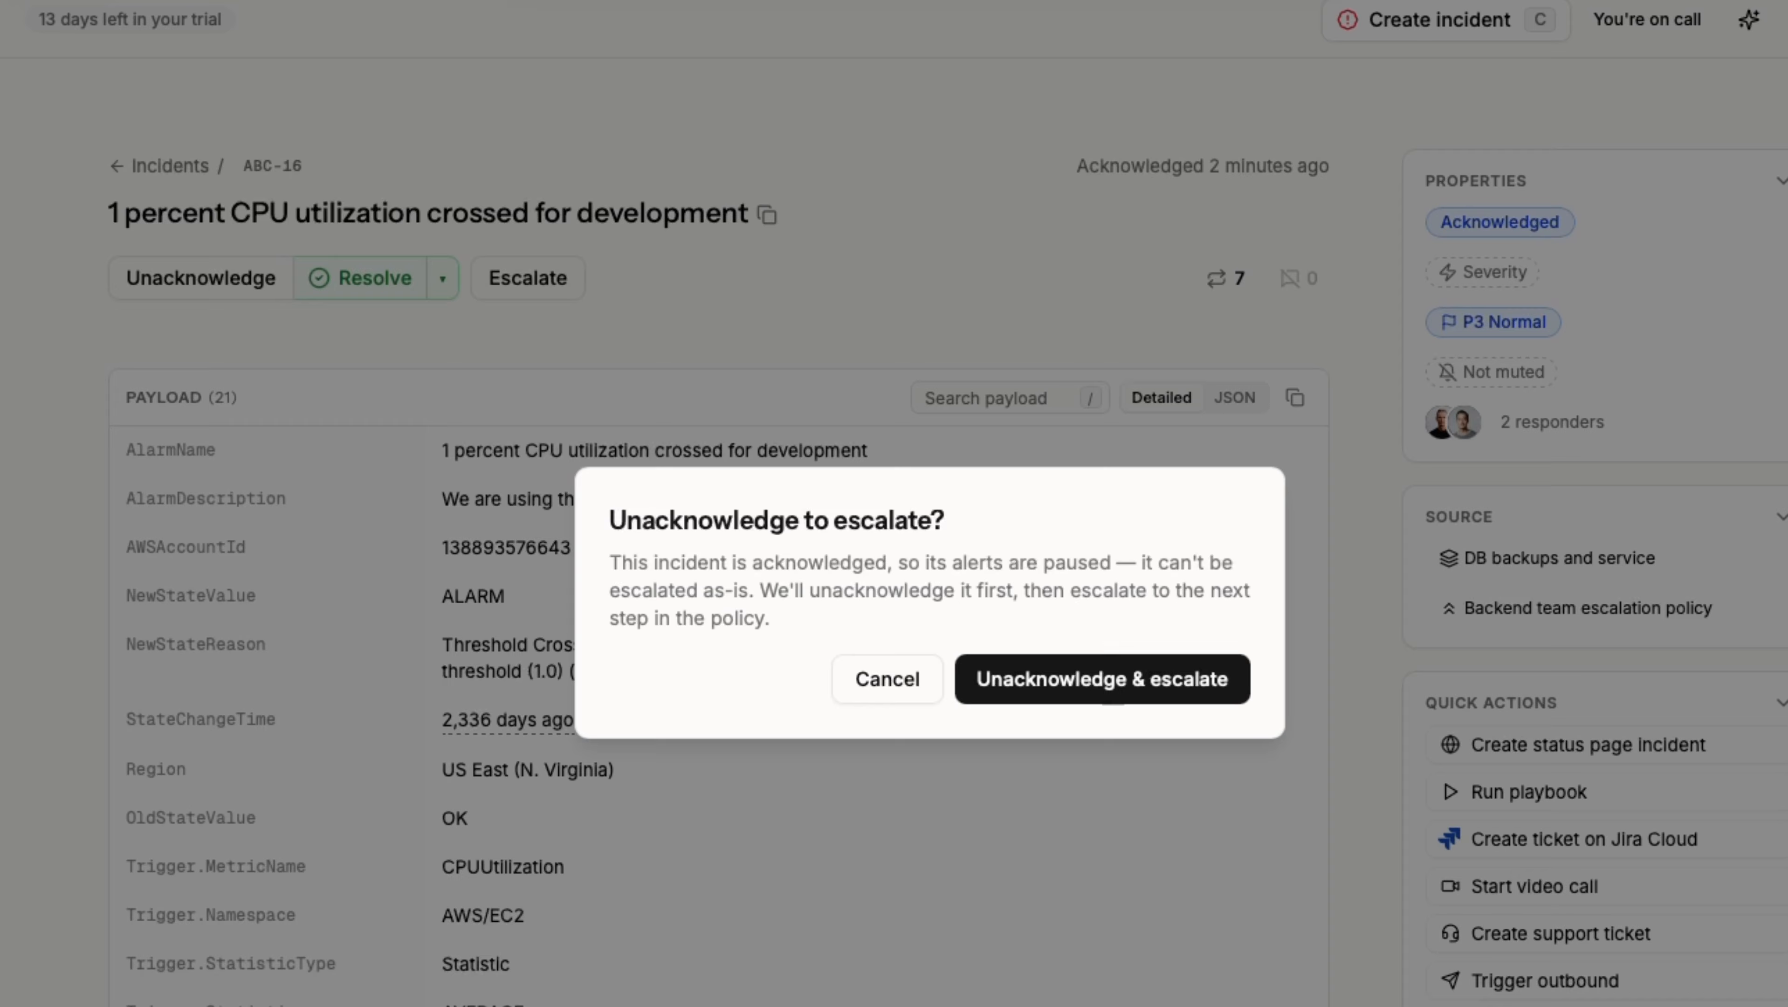
click(1102, 679)
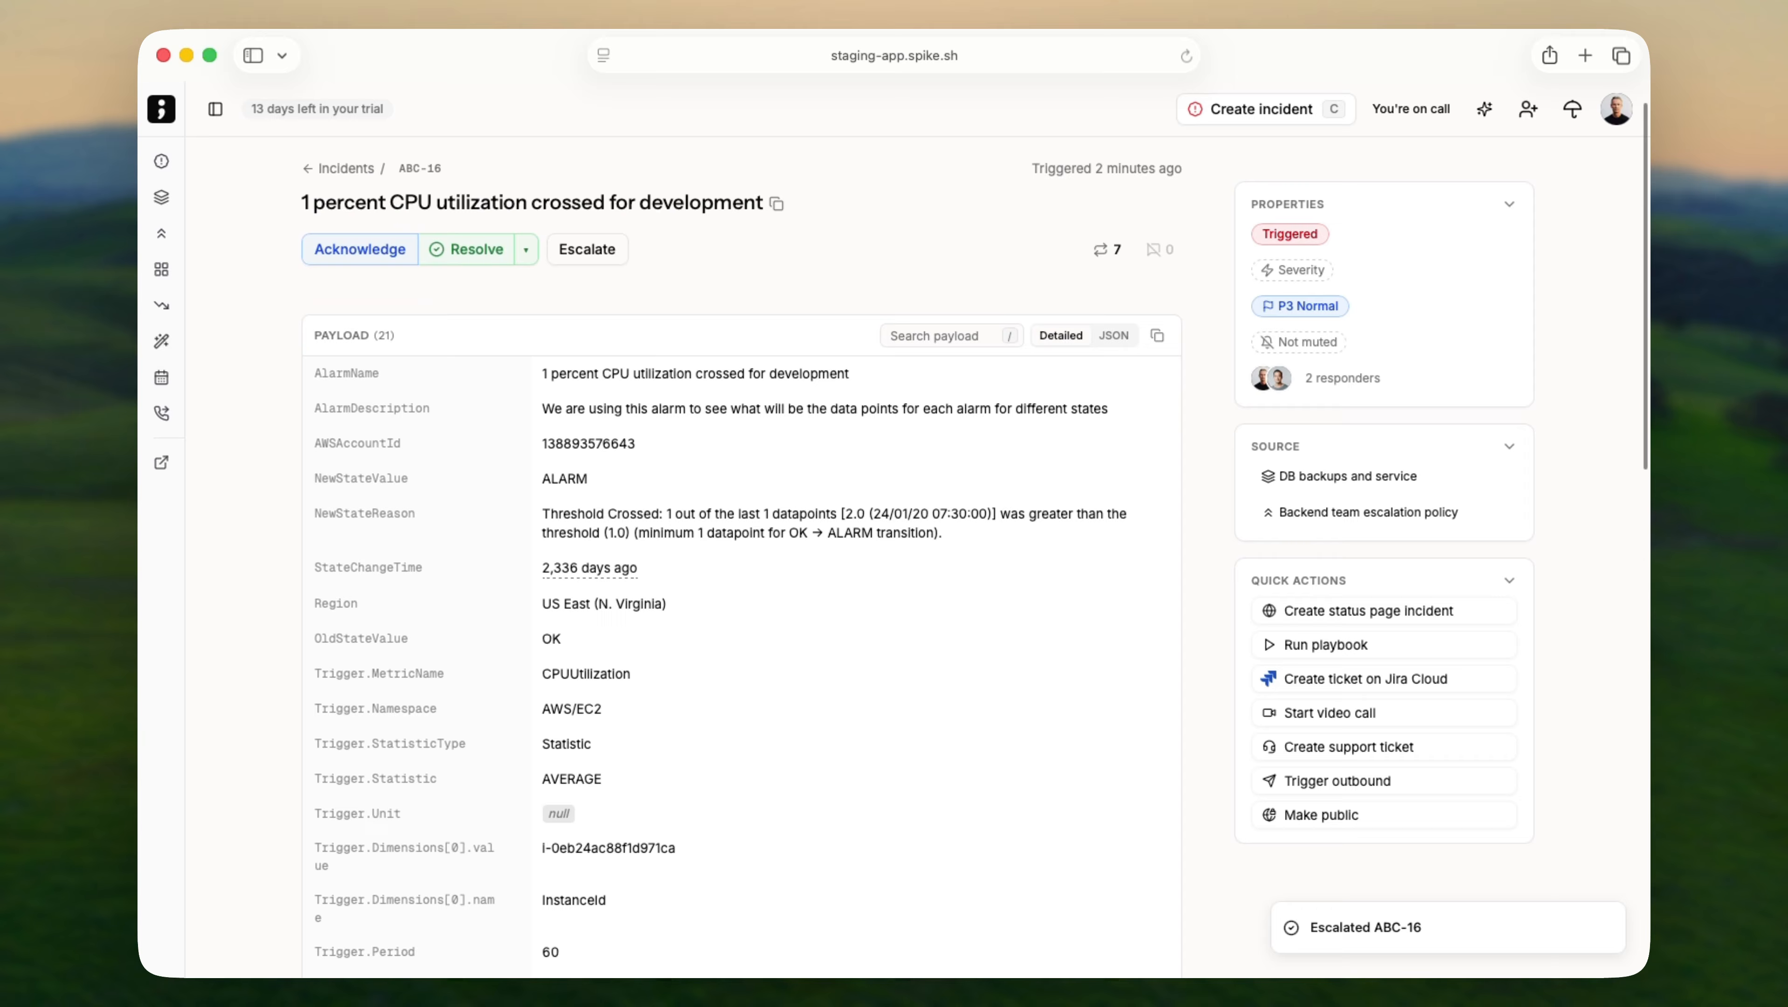
scroll(942, 308, down, 3)
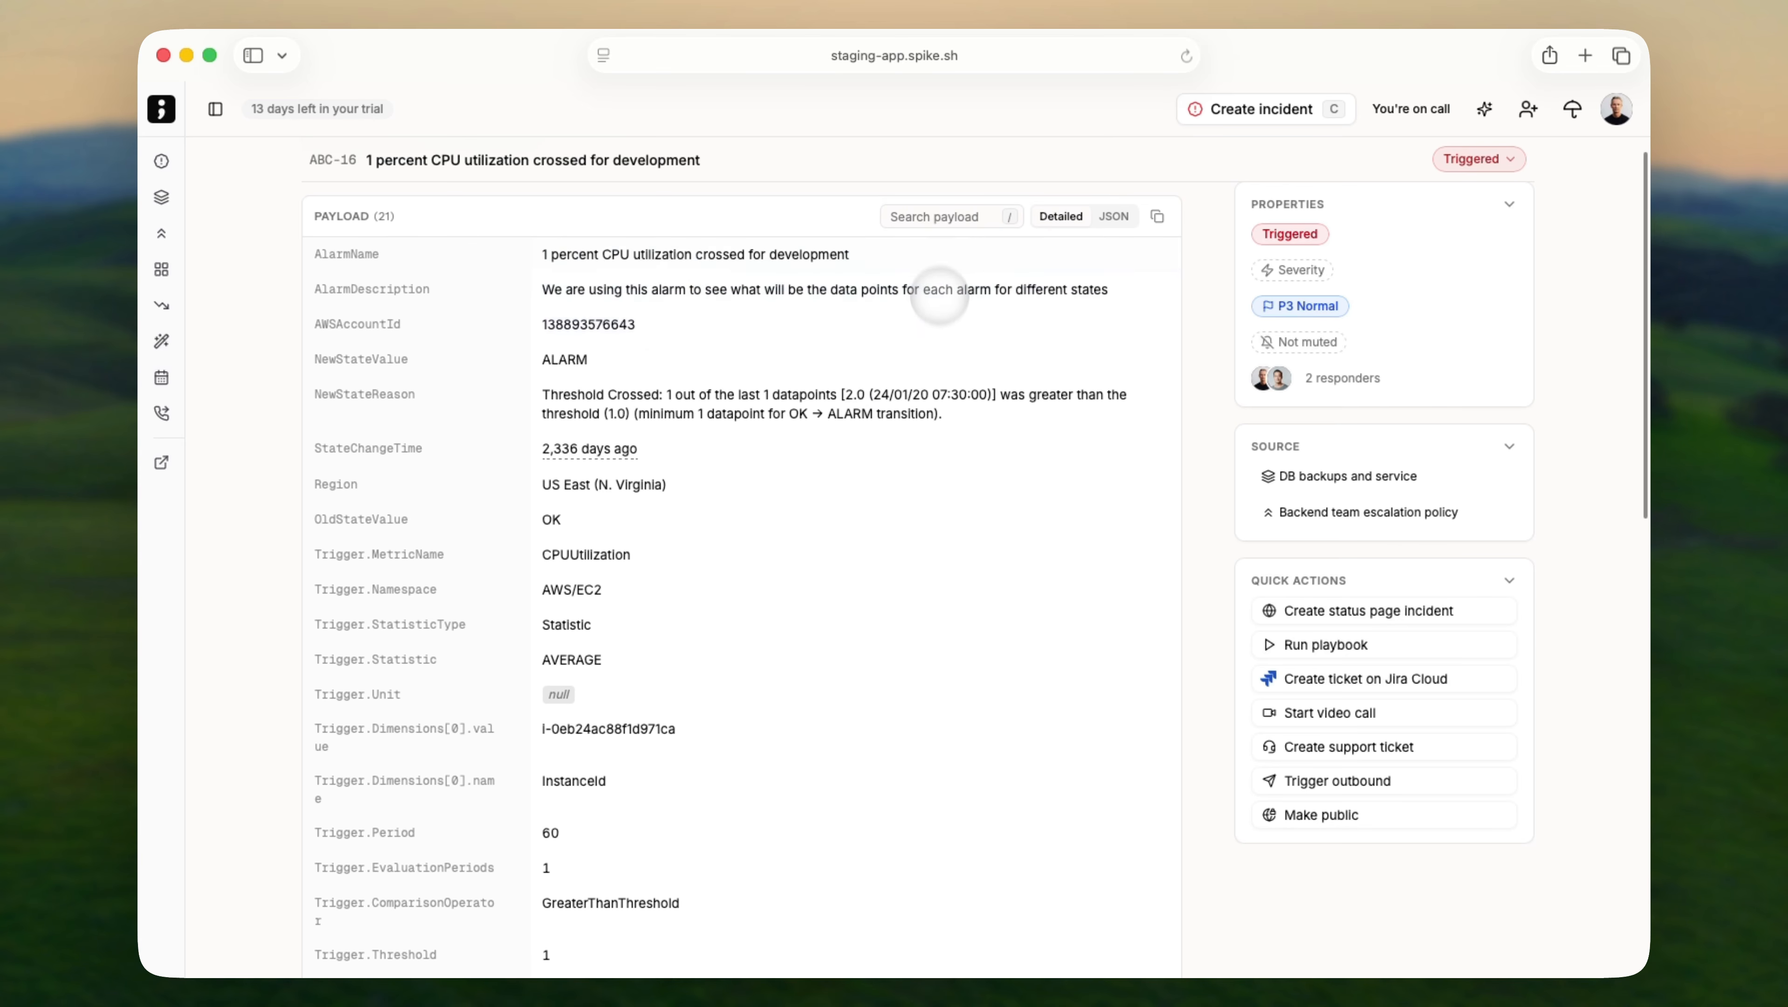
Copy the NewStateValue ALARM, try a payload search for 'thres', then view the payload as raw JSON.
click(778, 371)
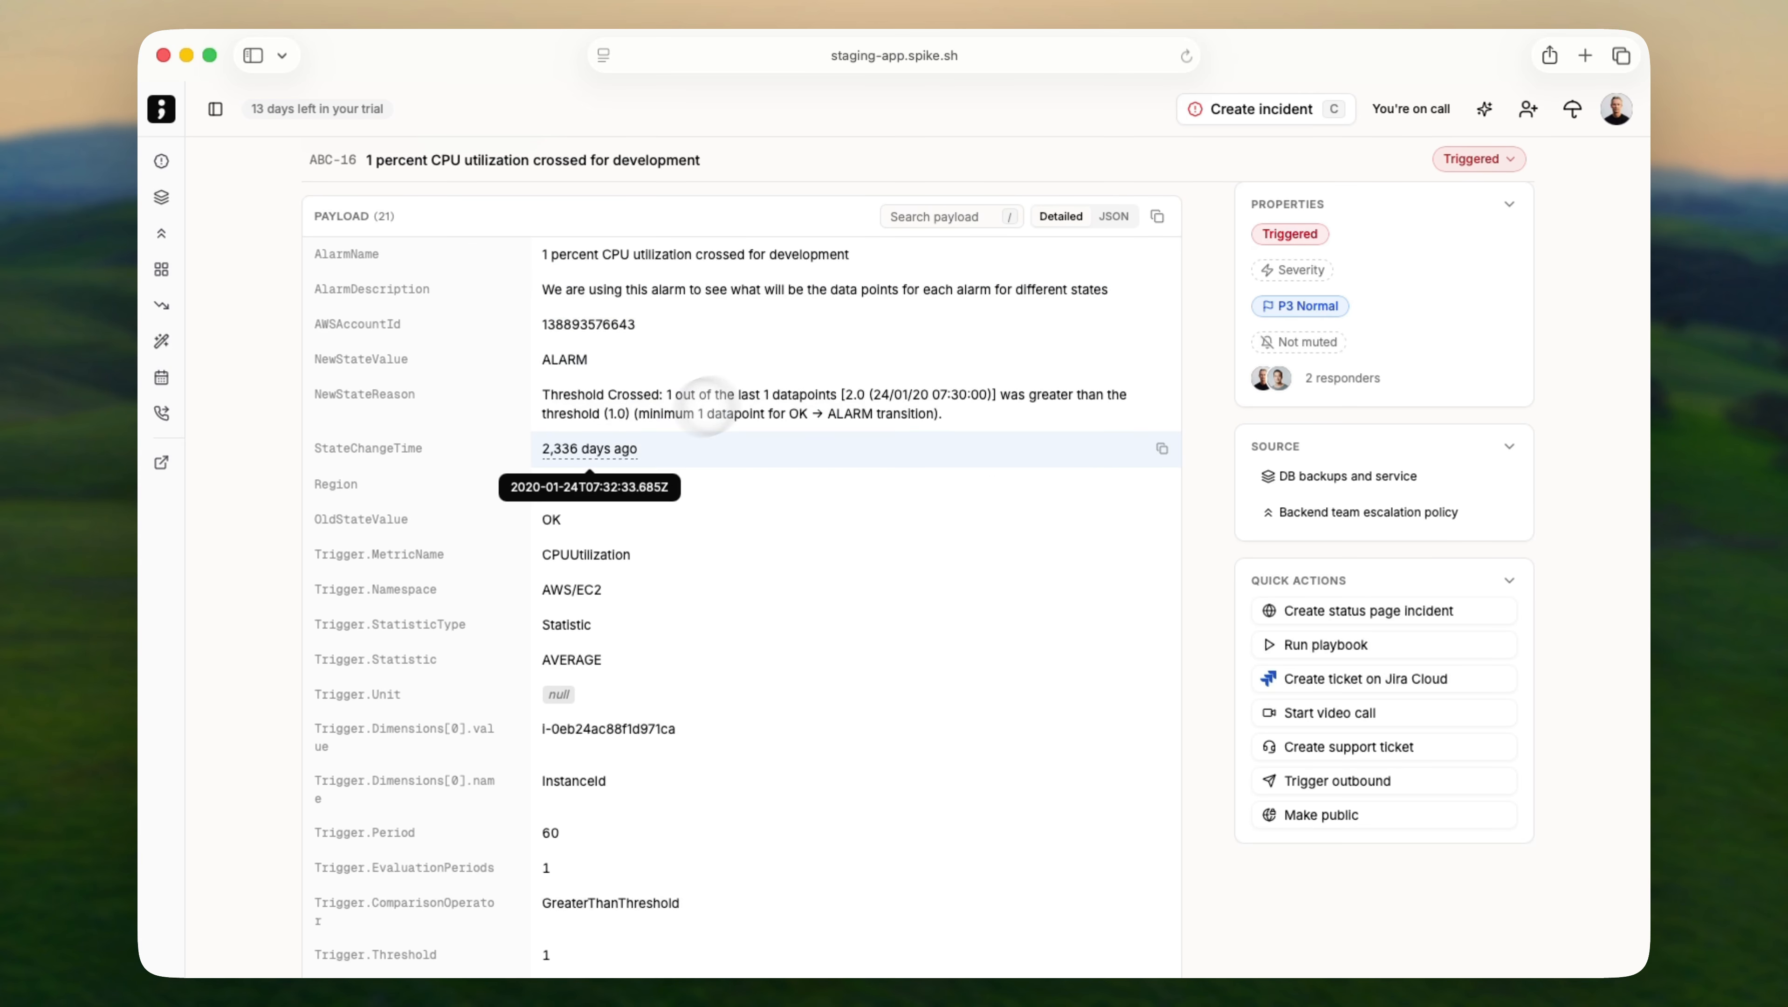
click(898, 216)
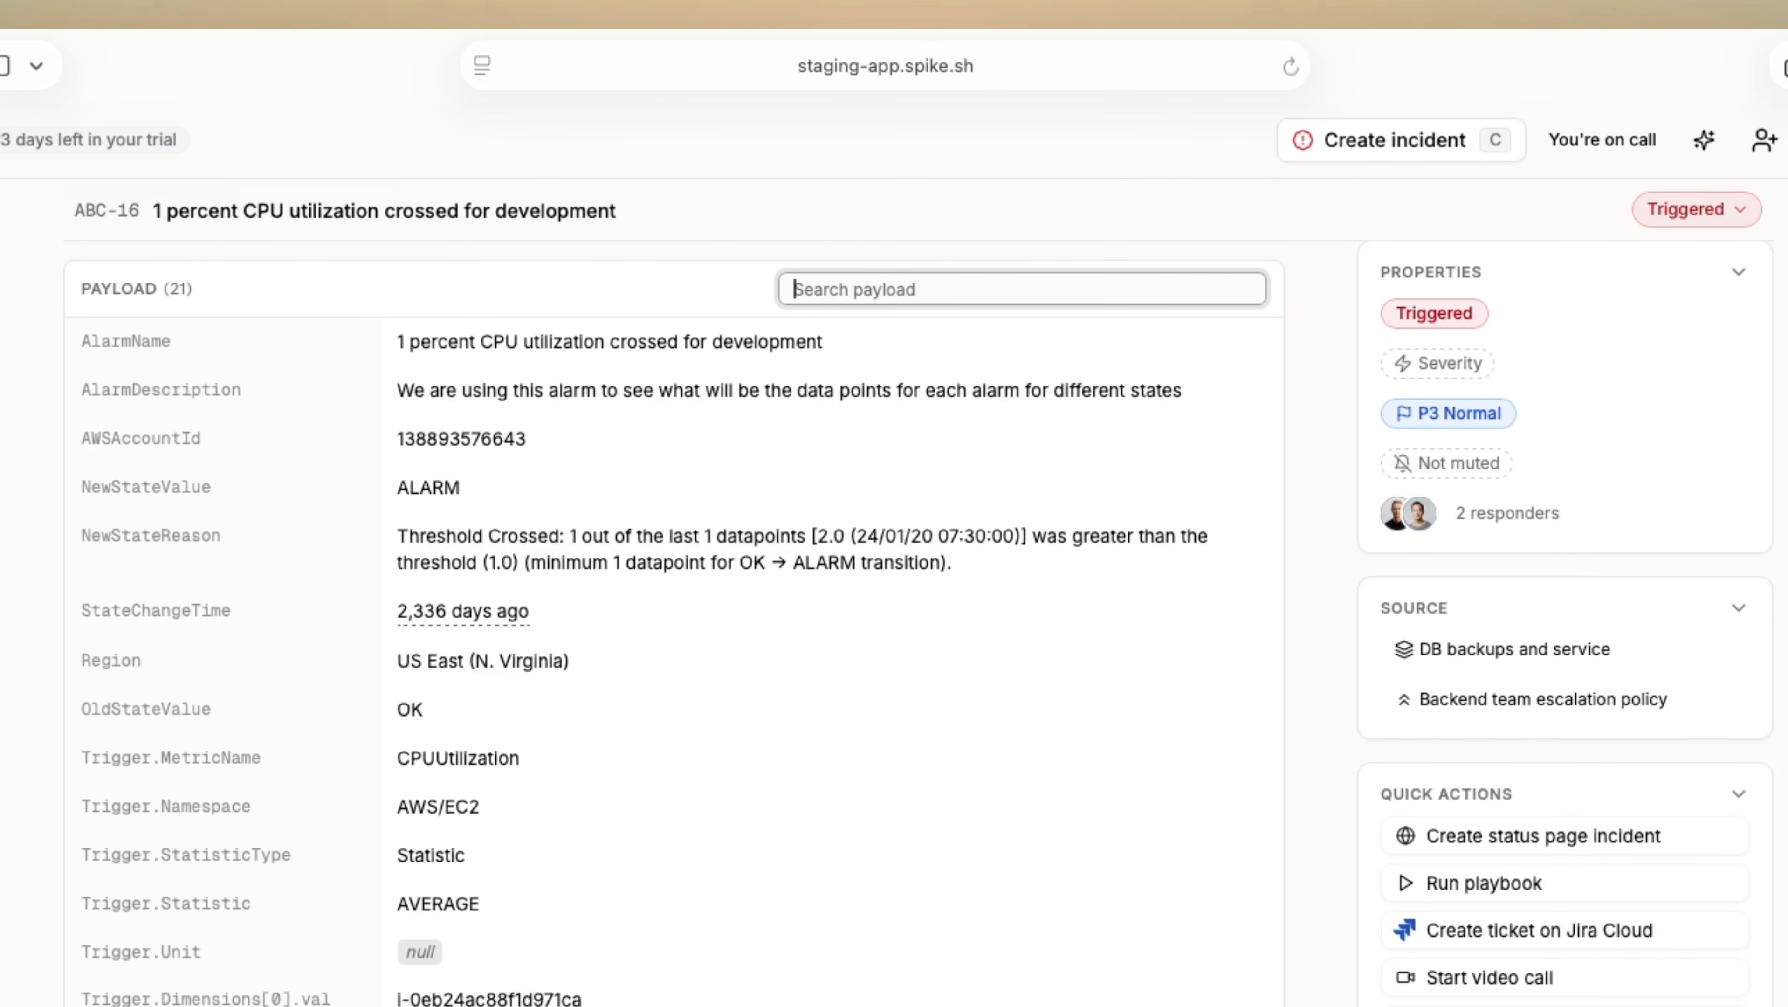
text(thres)
key(super+BackSpace)
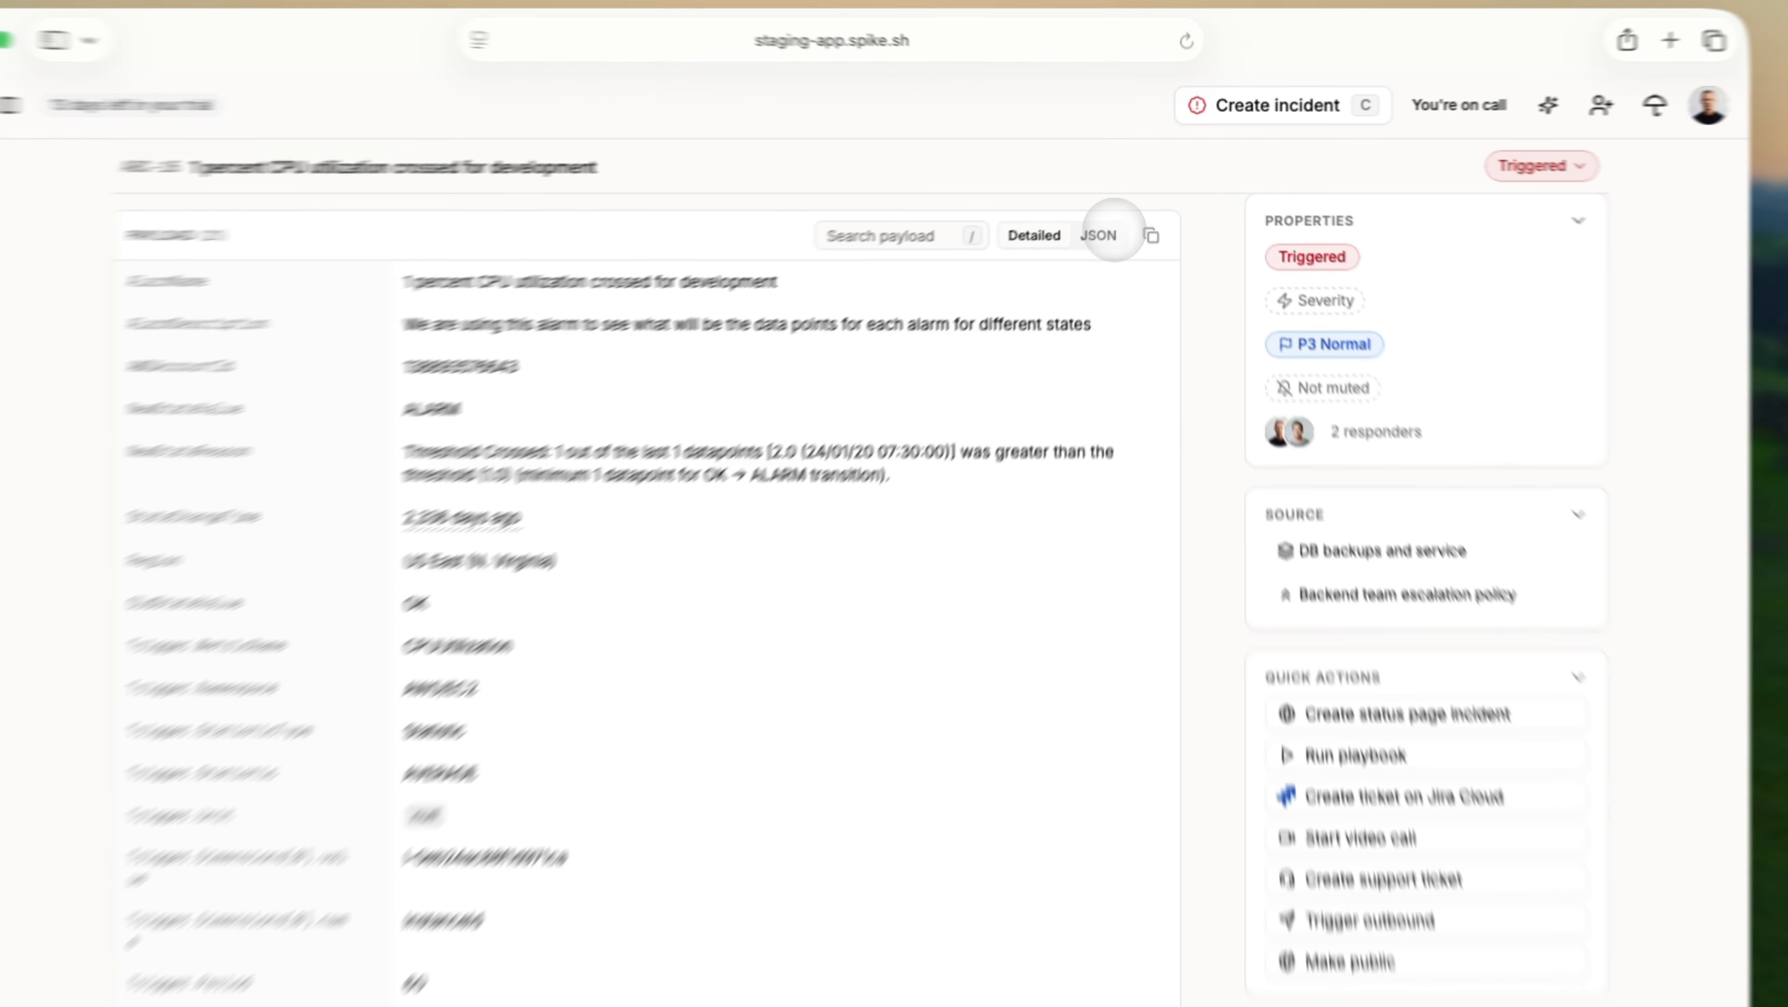
click(1111, 216)
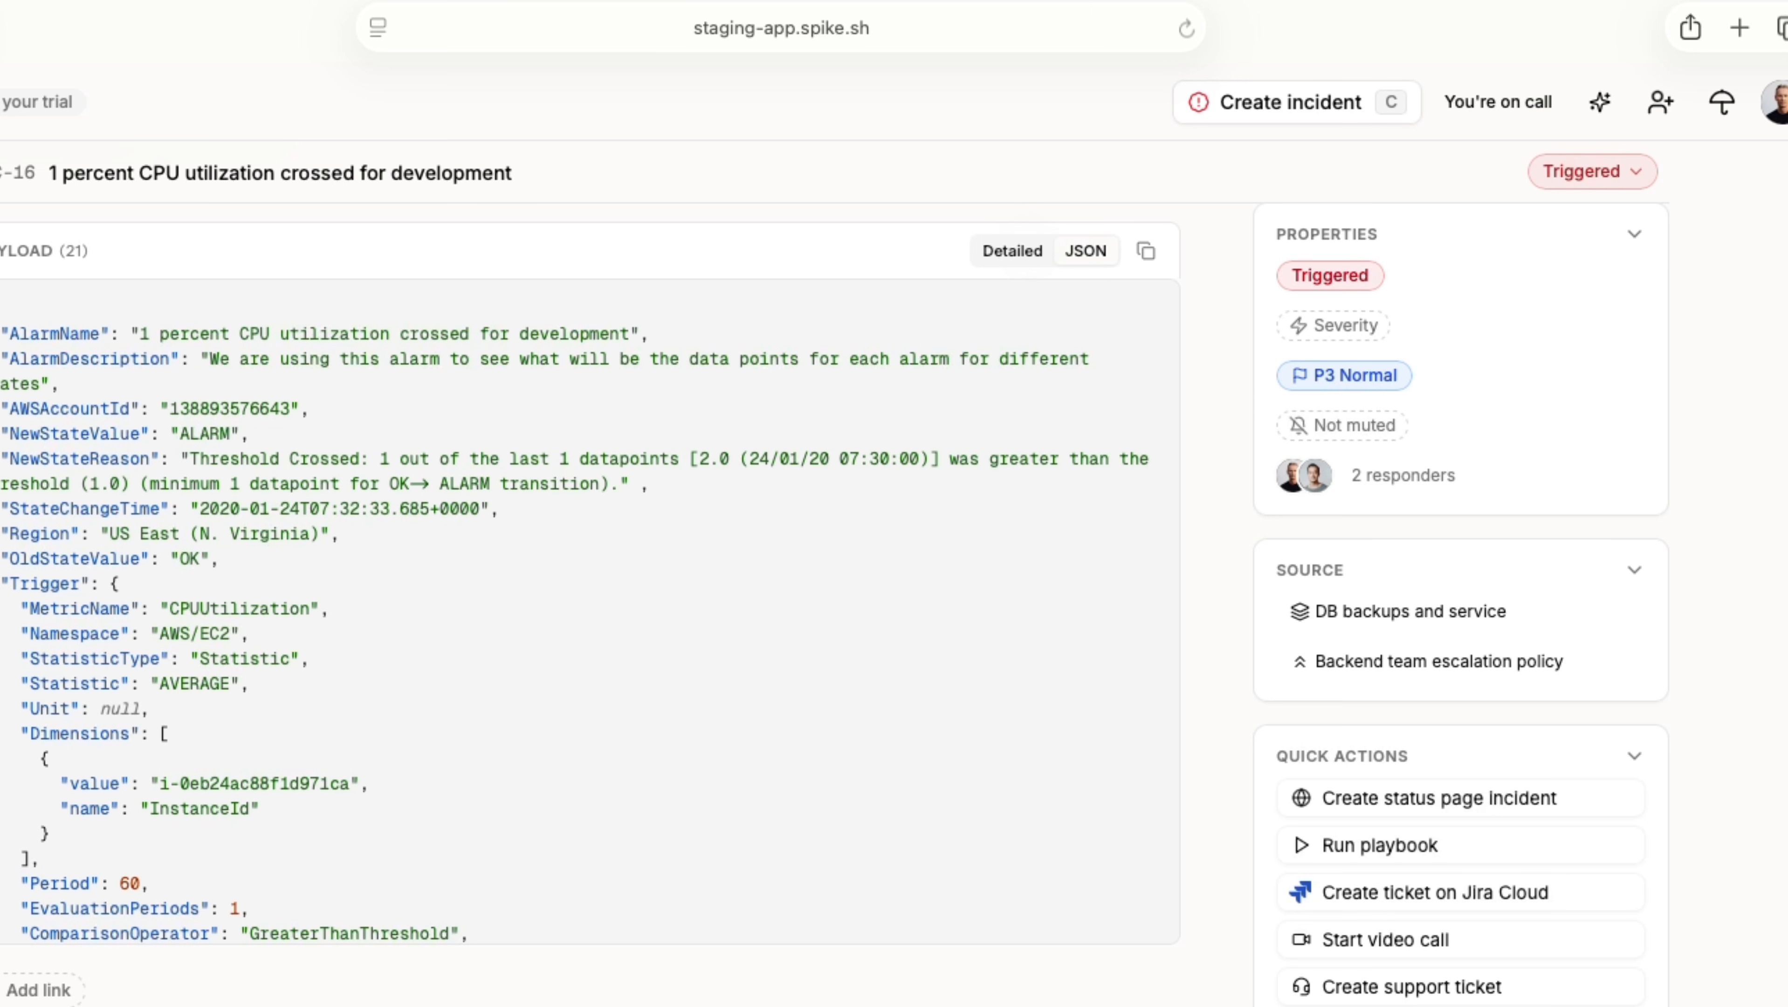
Return the payload to Detailed view and copy it as JSON, also via the palette's 'cop' action.
click(1014, 250)
click(1146, 250)
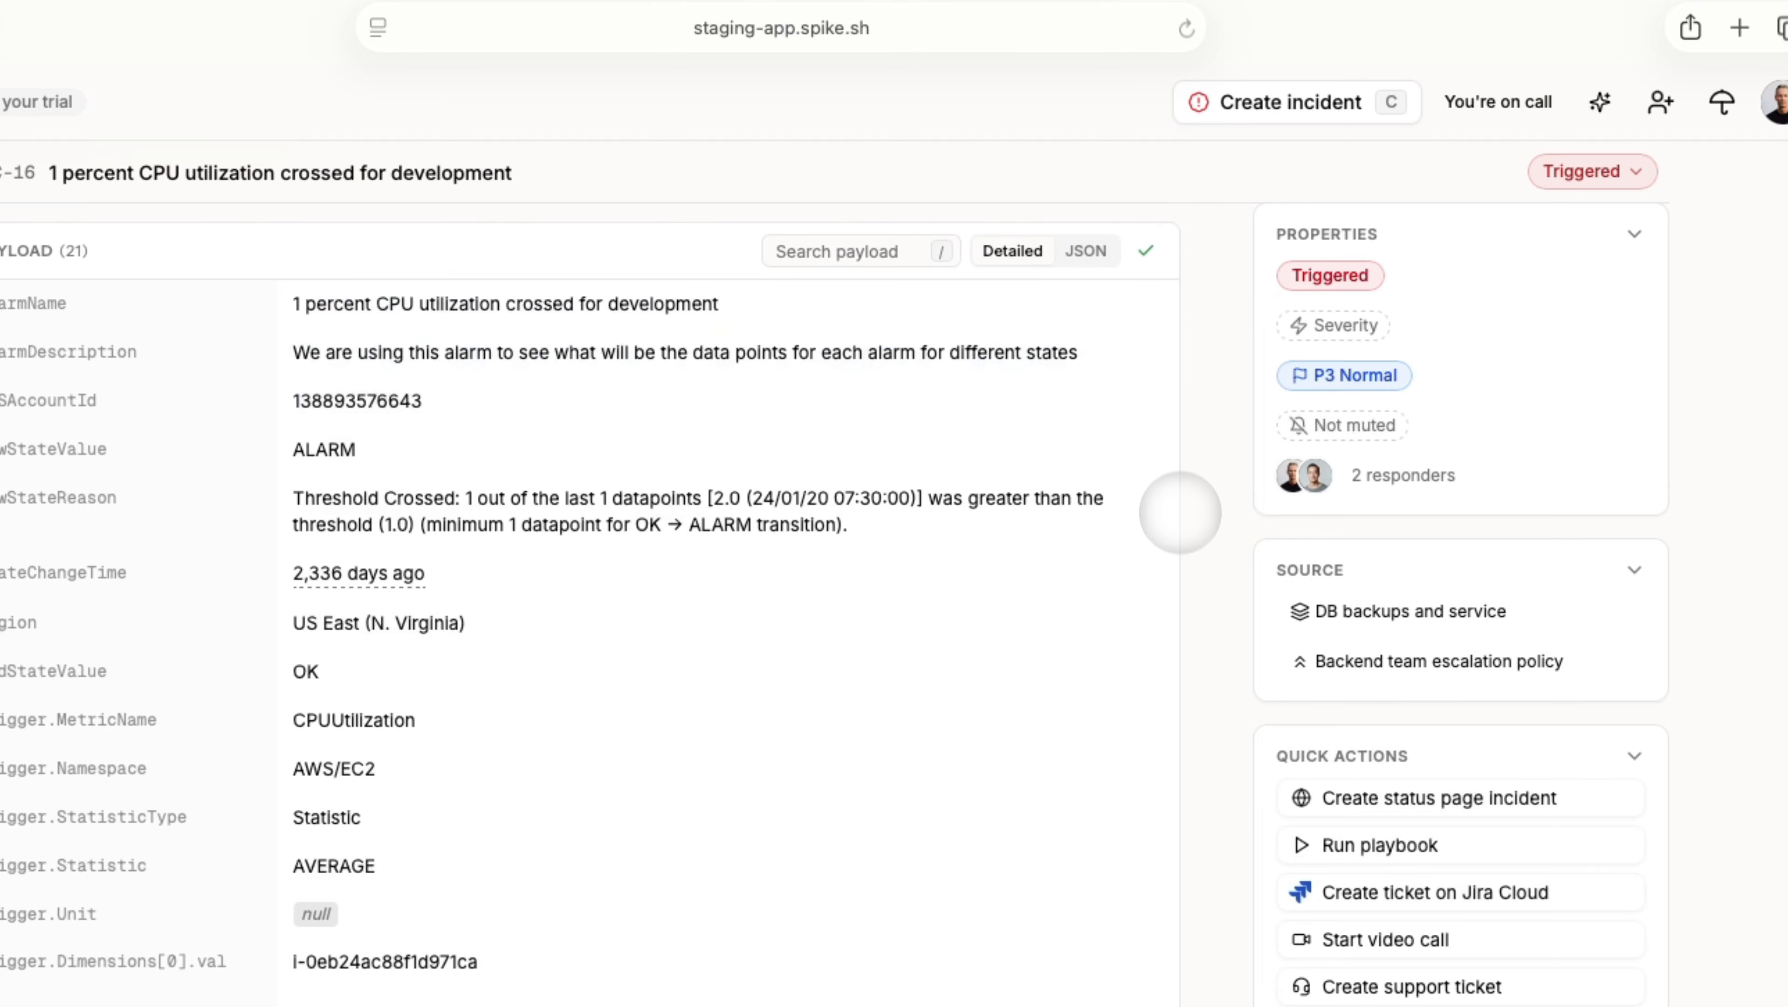
key(super+k)
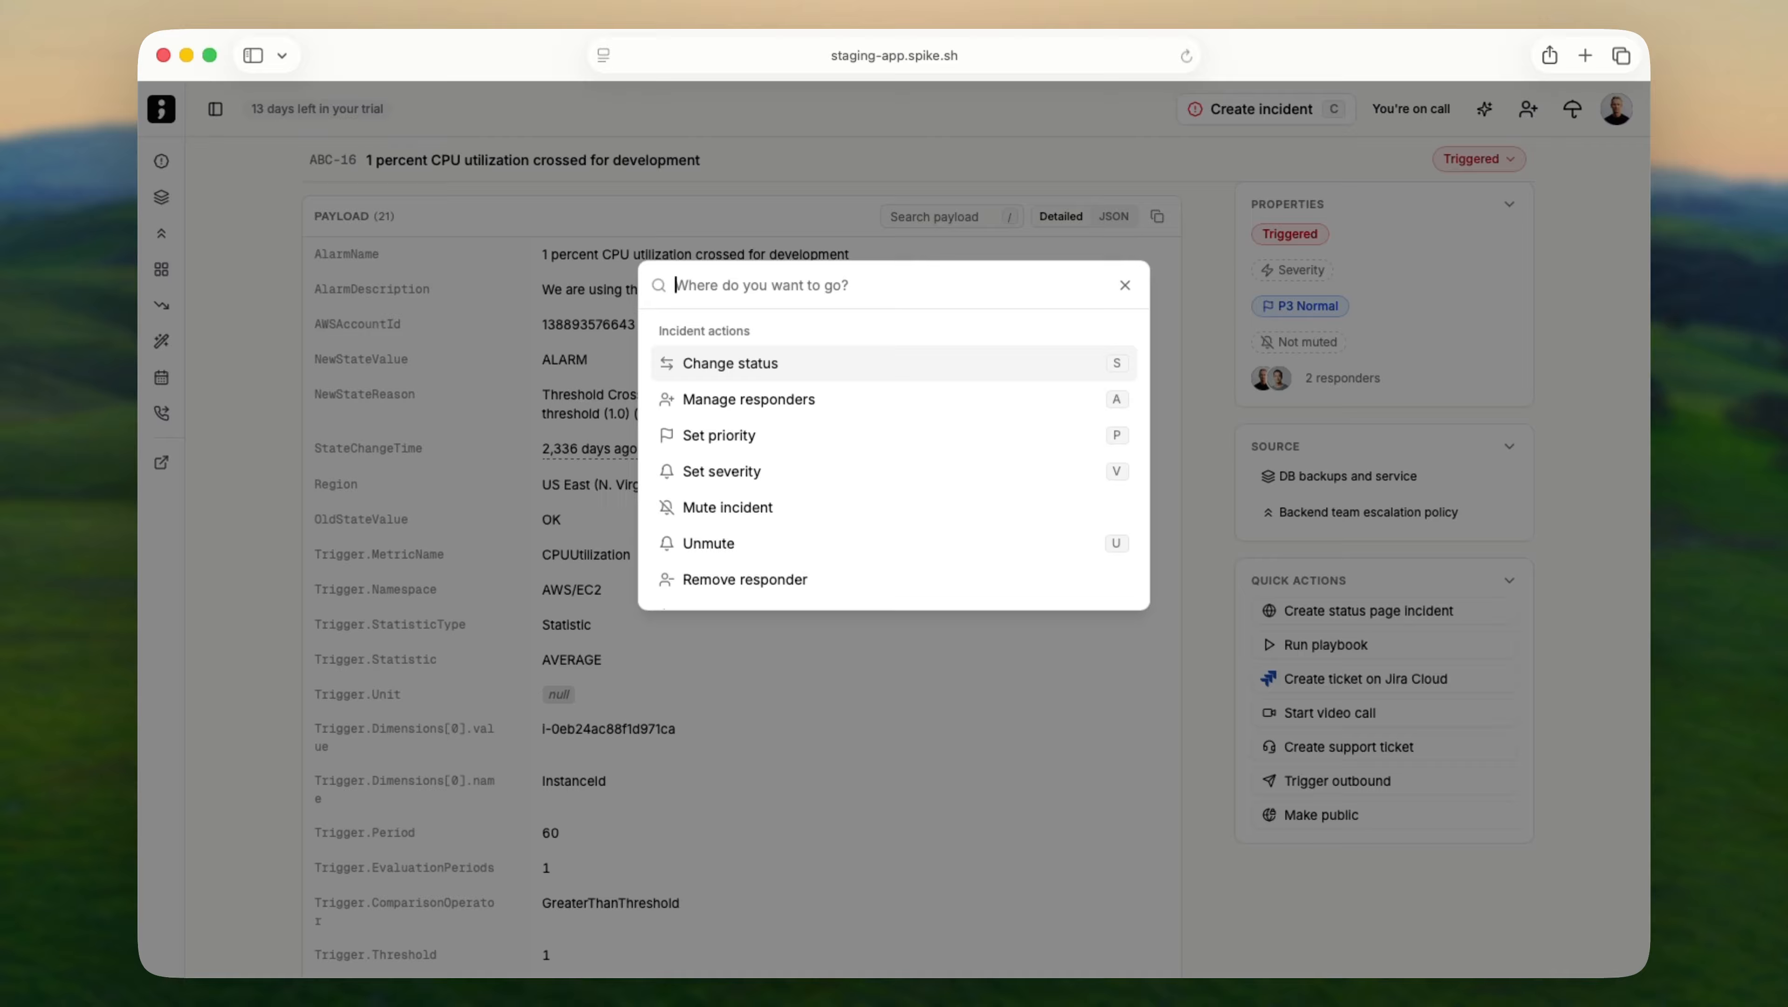
text(copy)
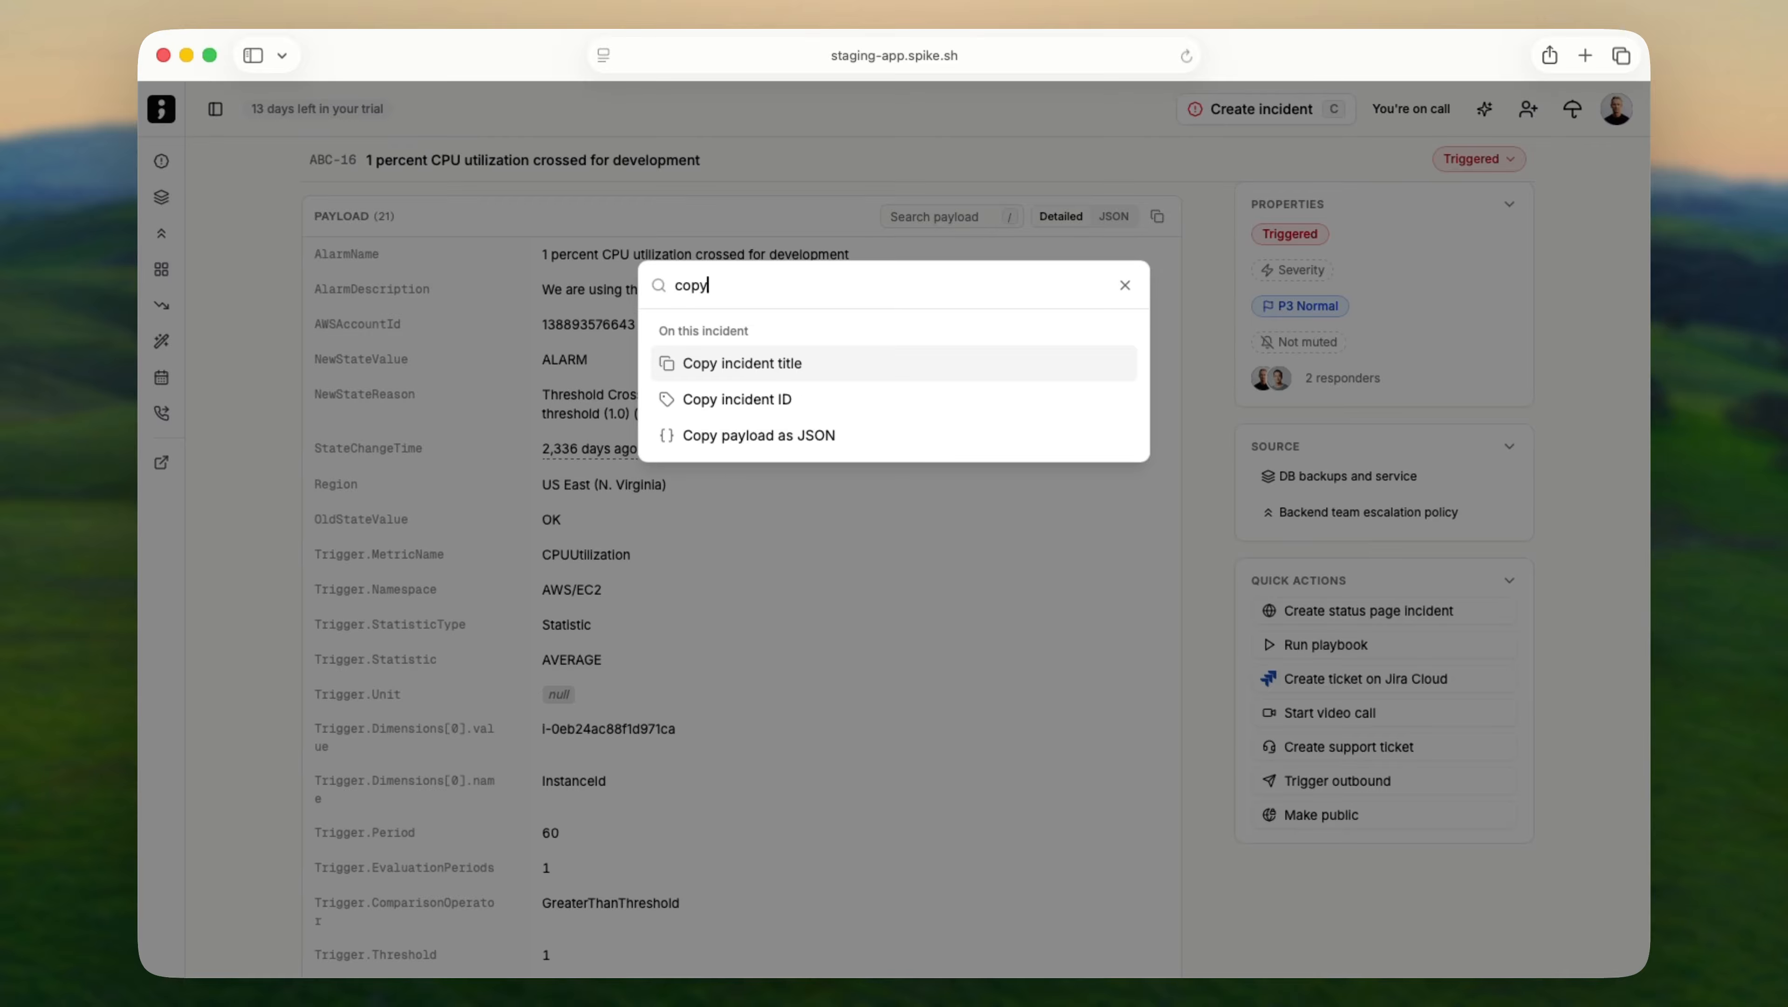
key(Return)
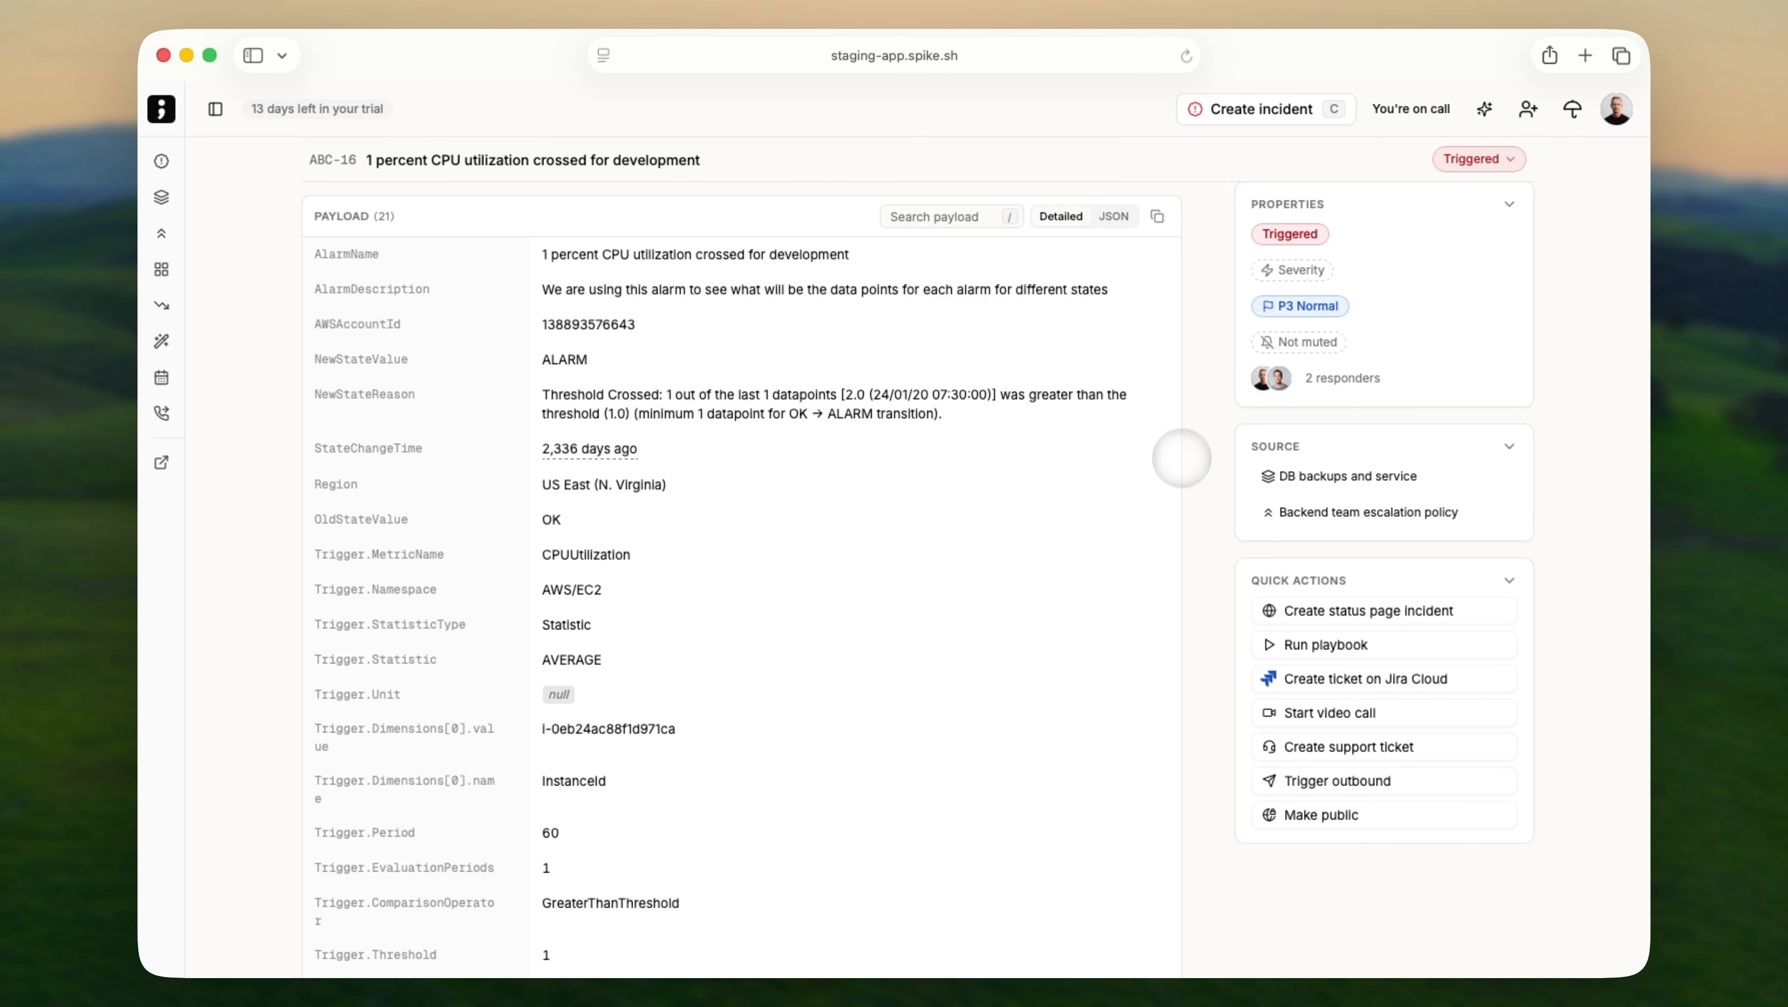
scroll(1178, 459, down, 10)
Post a resolution note on ABC-16 @-mentioning teammates, ending 'on Spike to ignore this.', and resolve it.
scroll(1177, 460, down, 5)
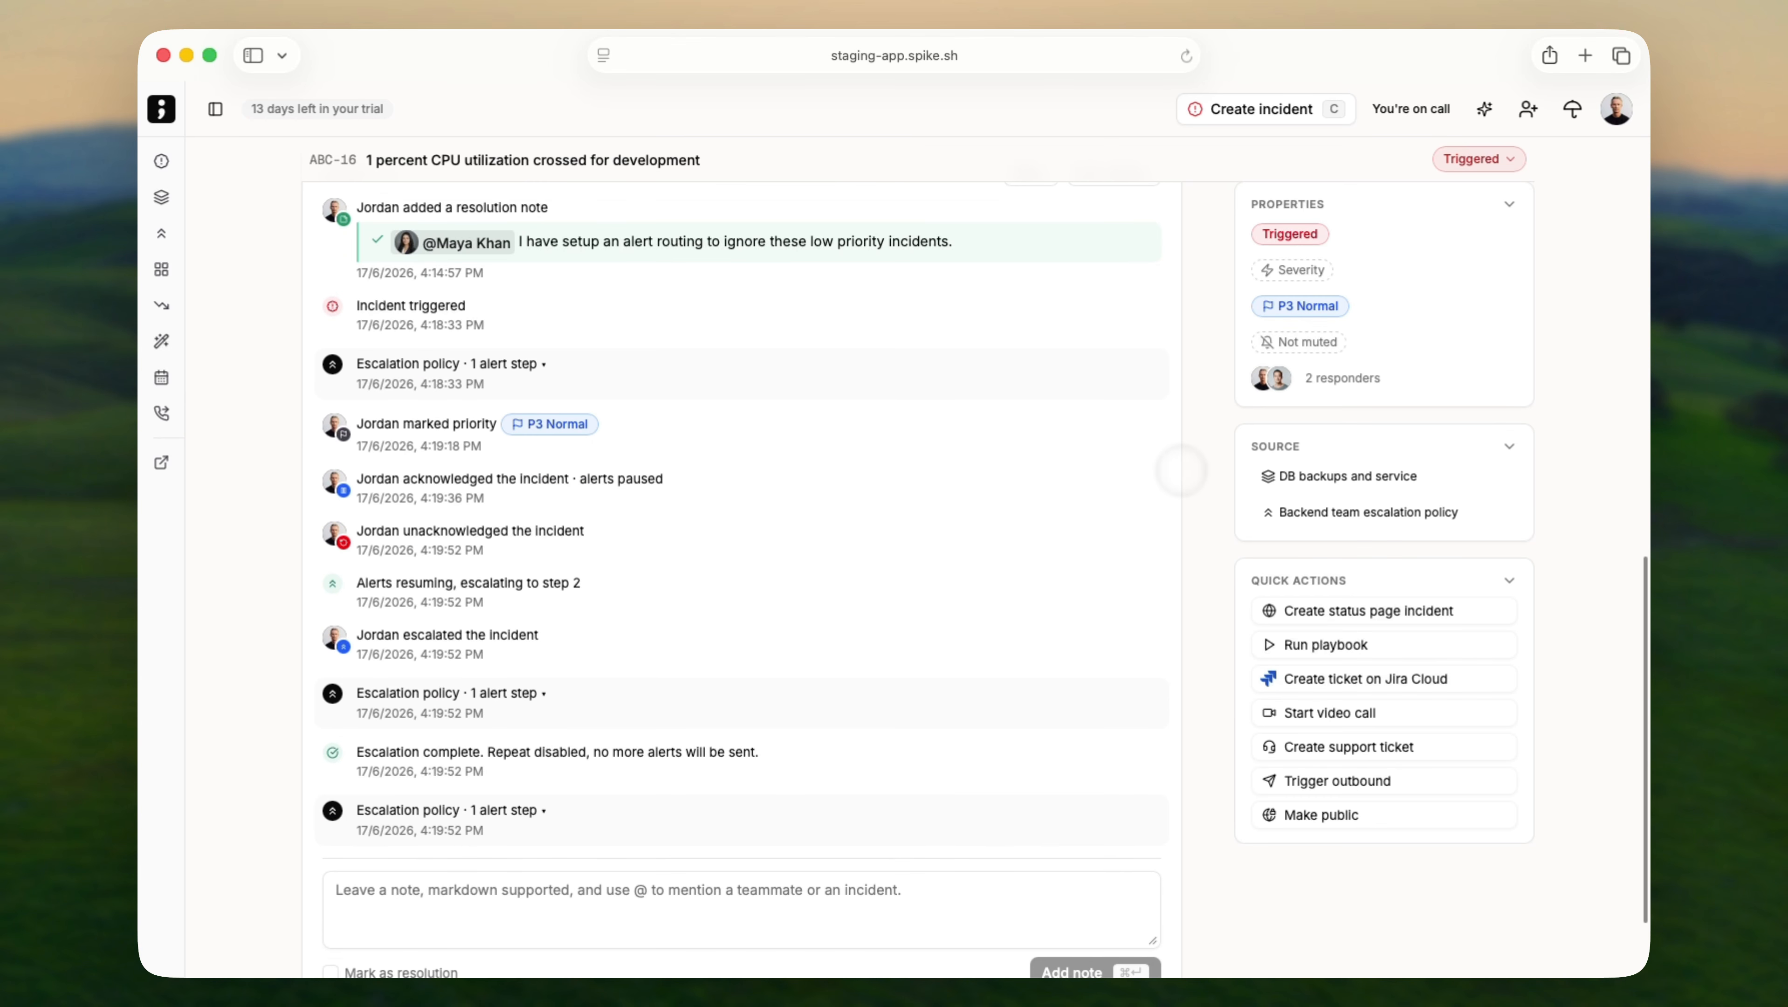
scroll(850, 409, down, 4)
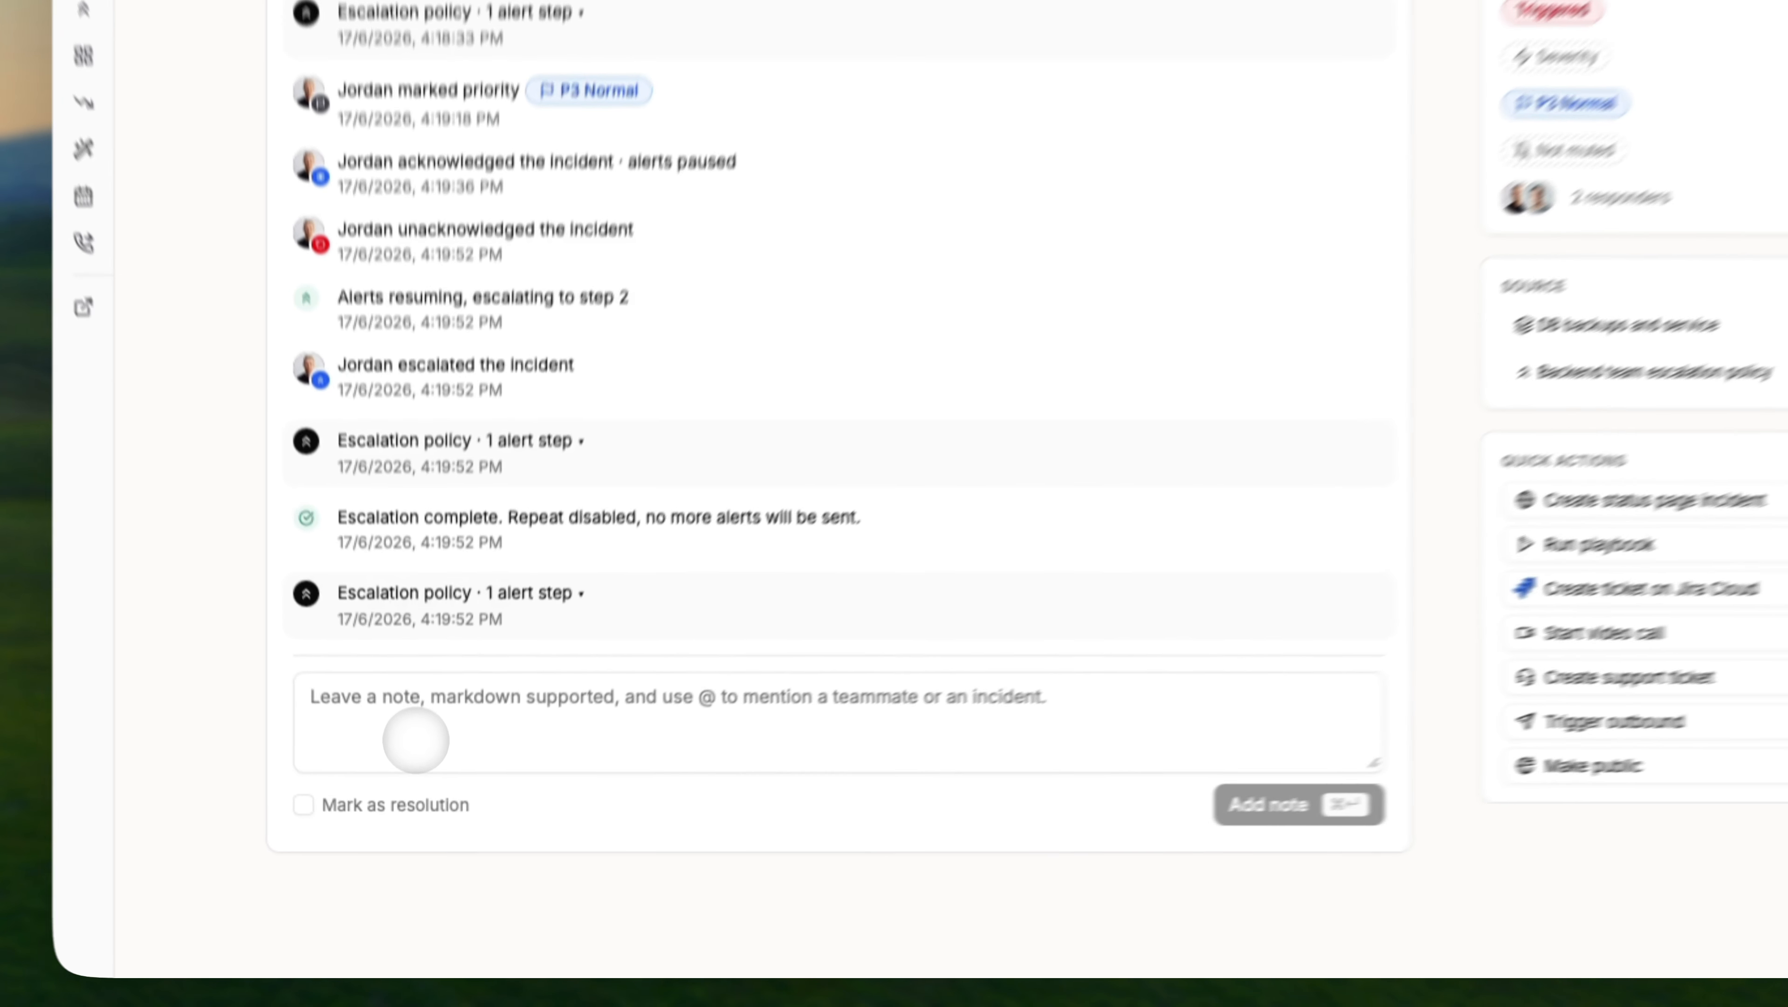
click(415, 740)
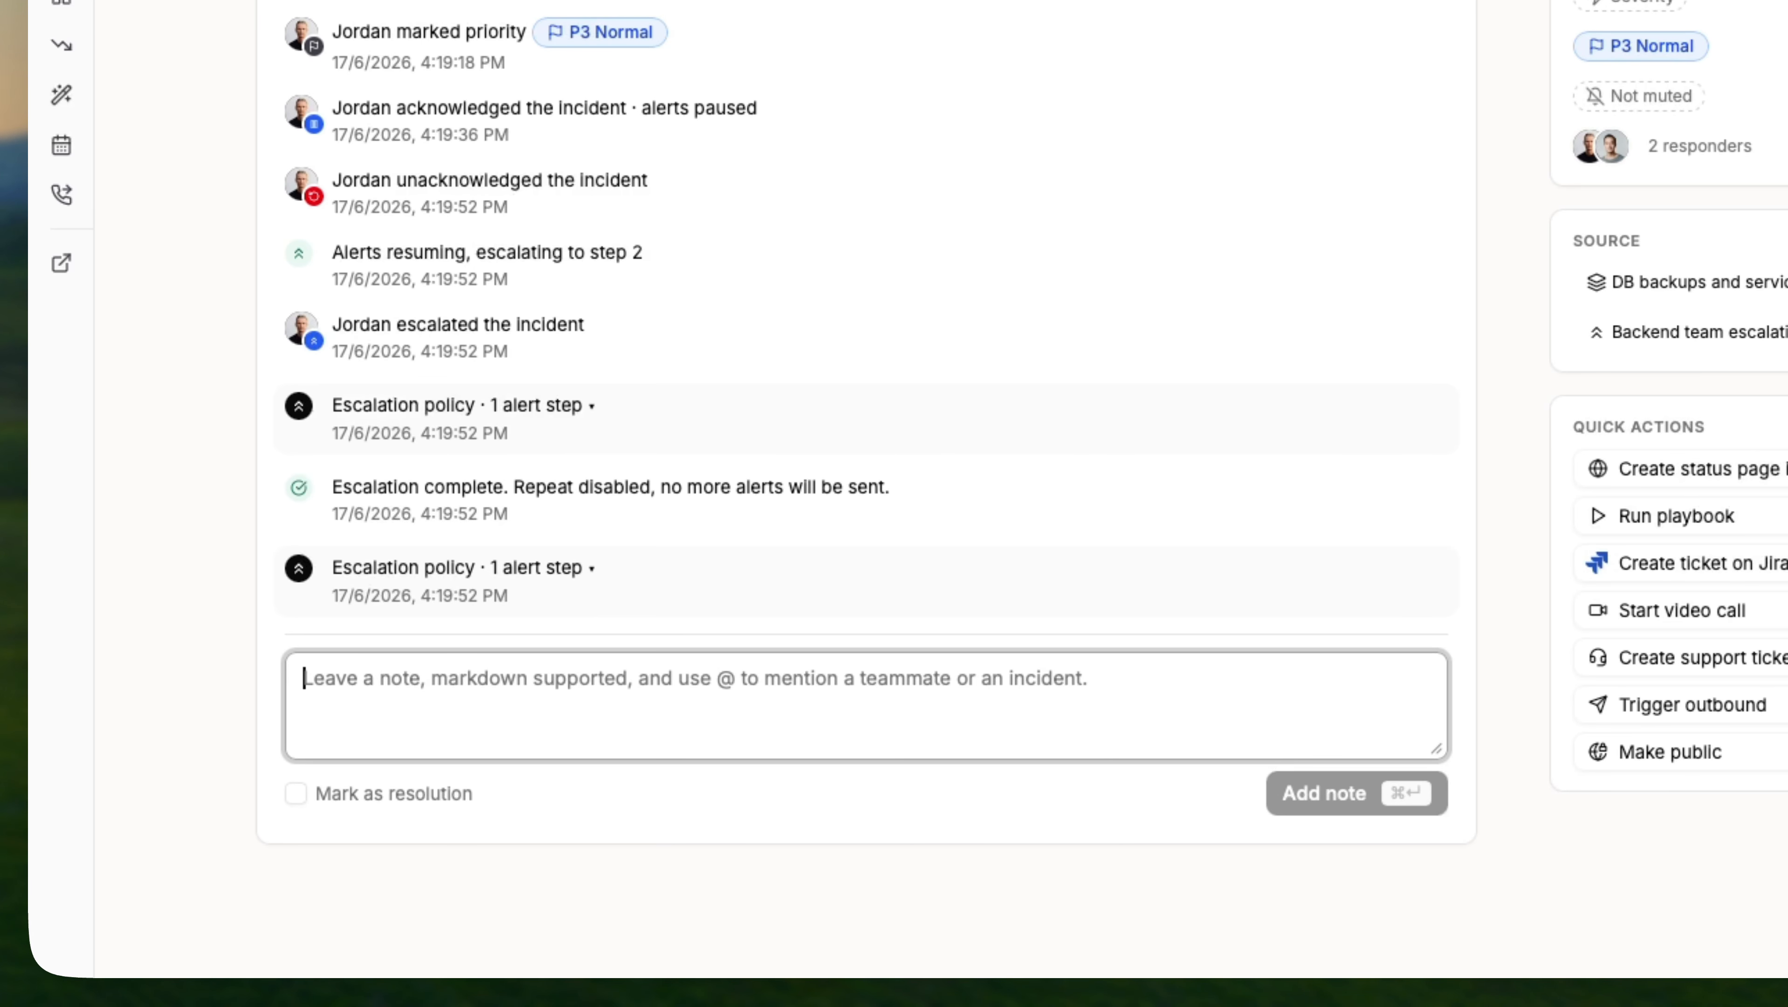
text(@)
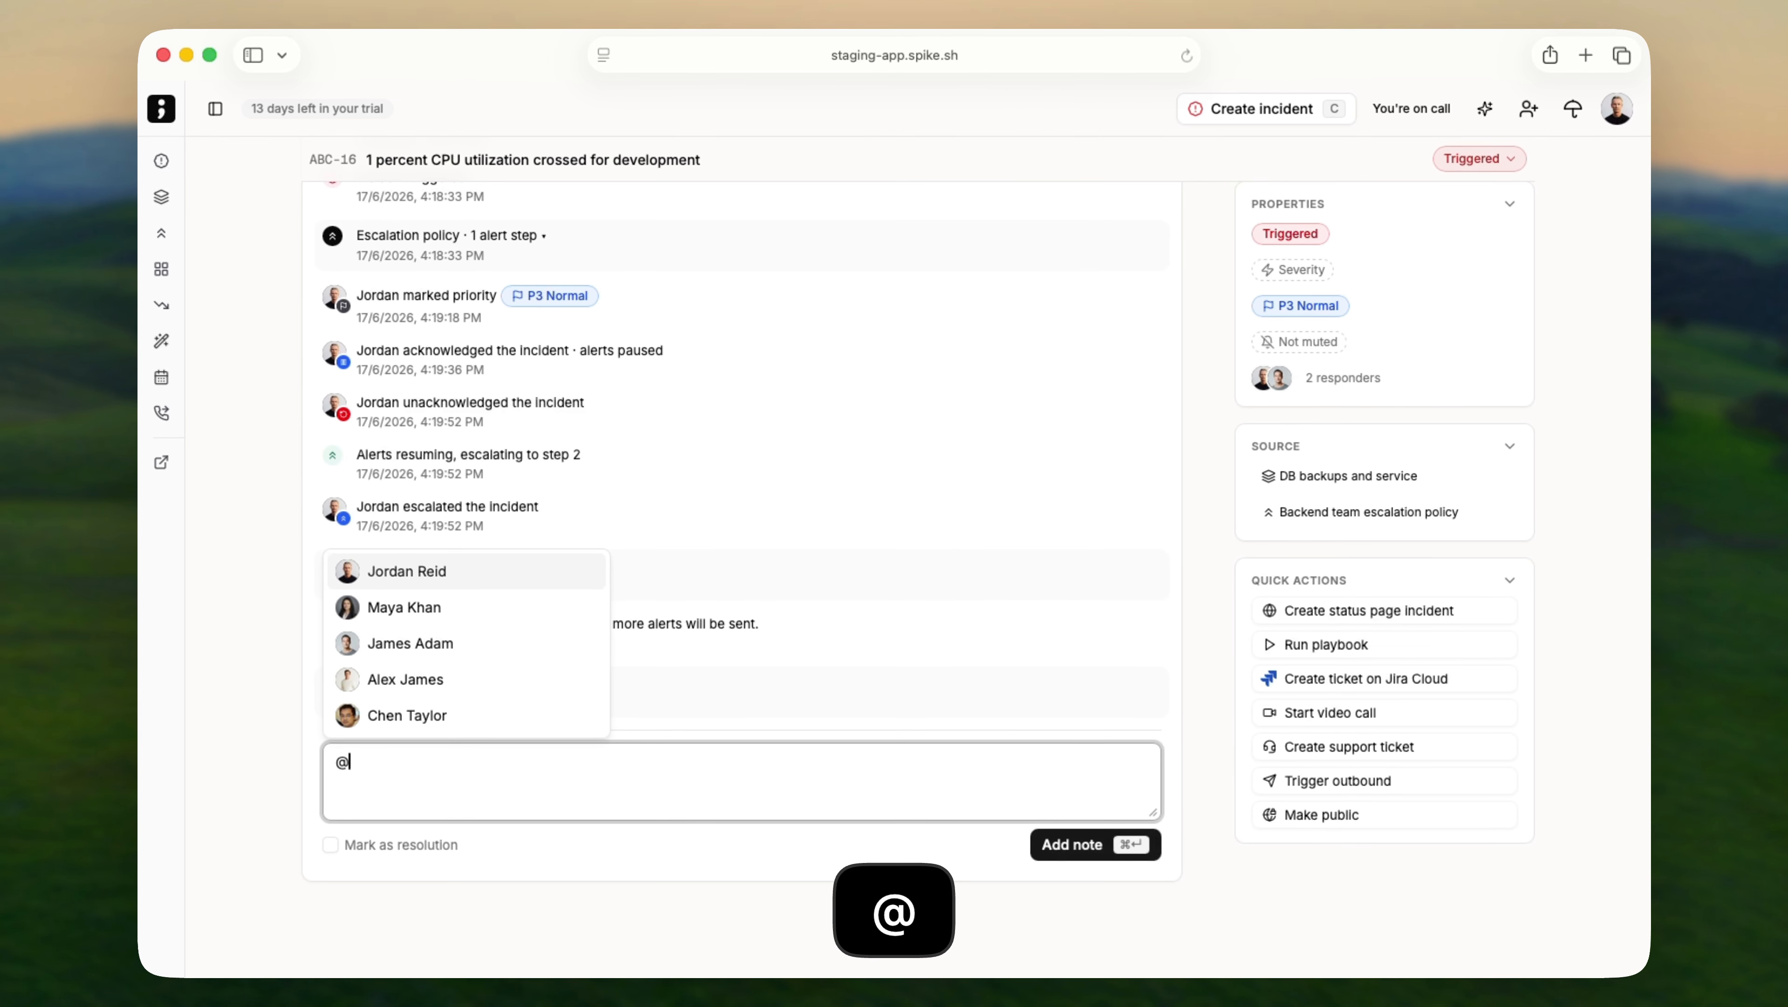
text(a)
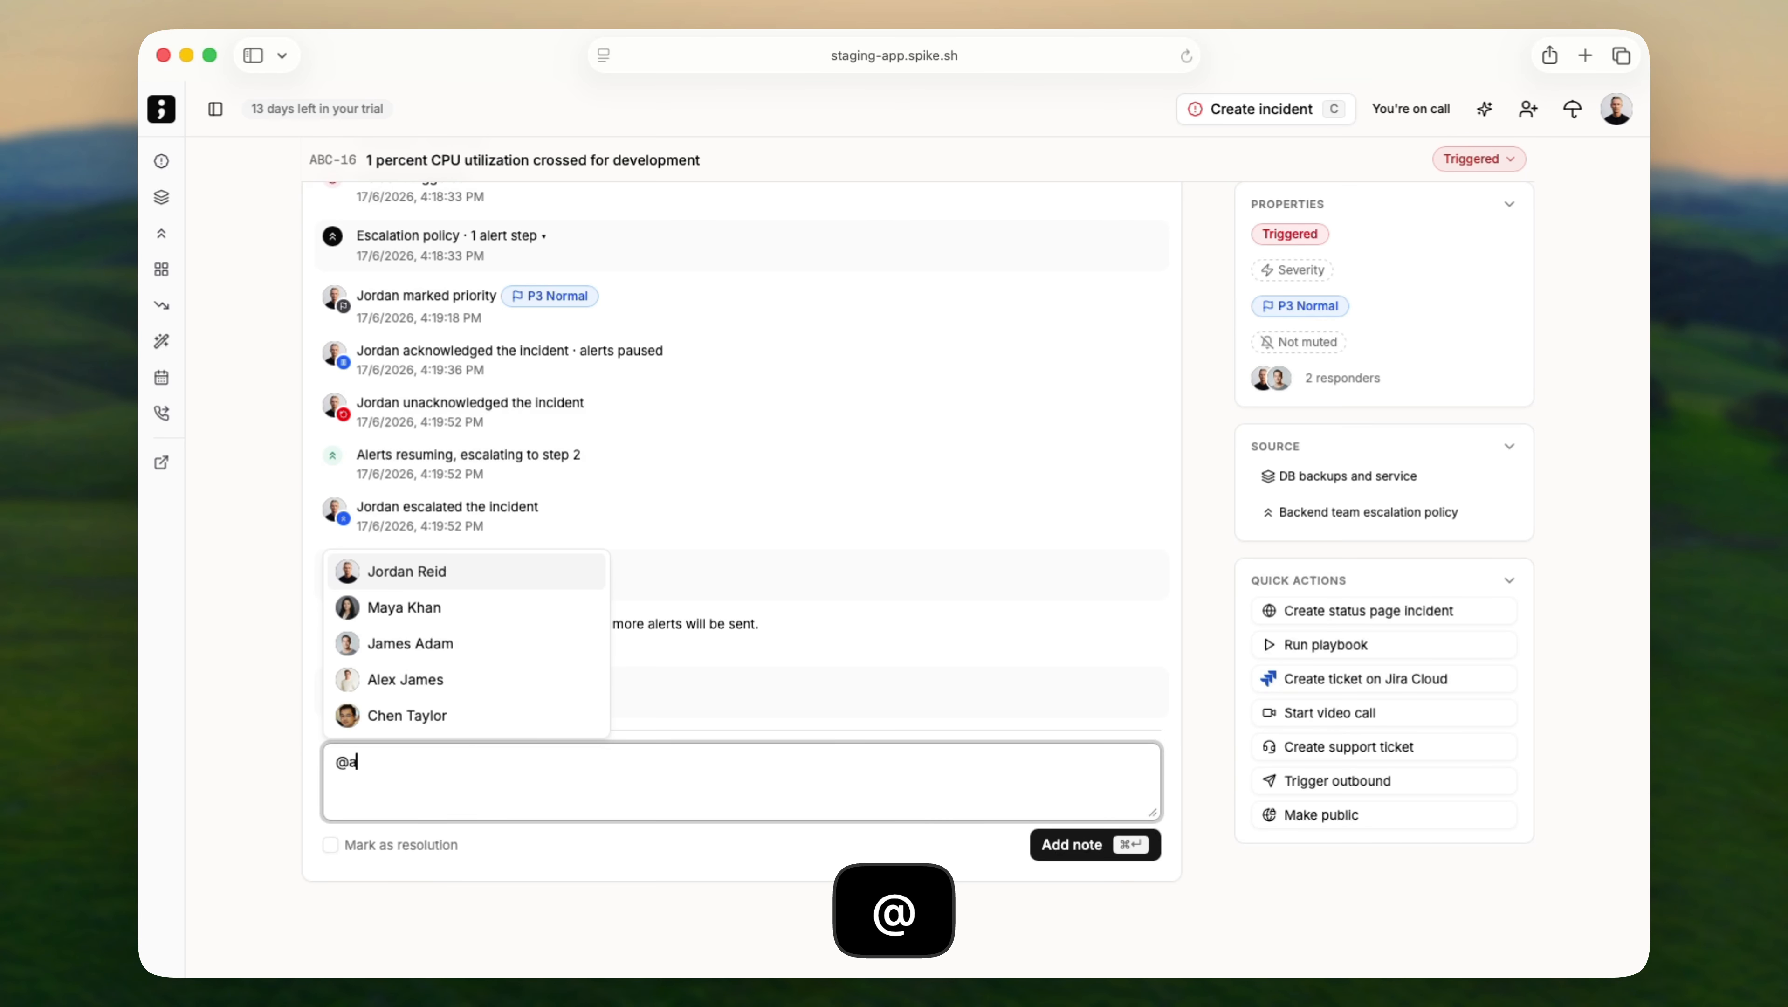
text(l)
key(Return)
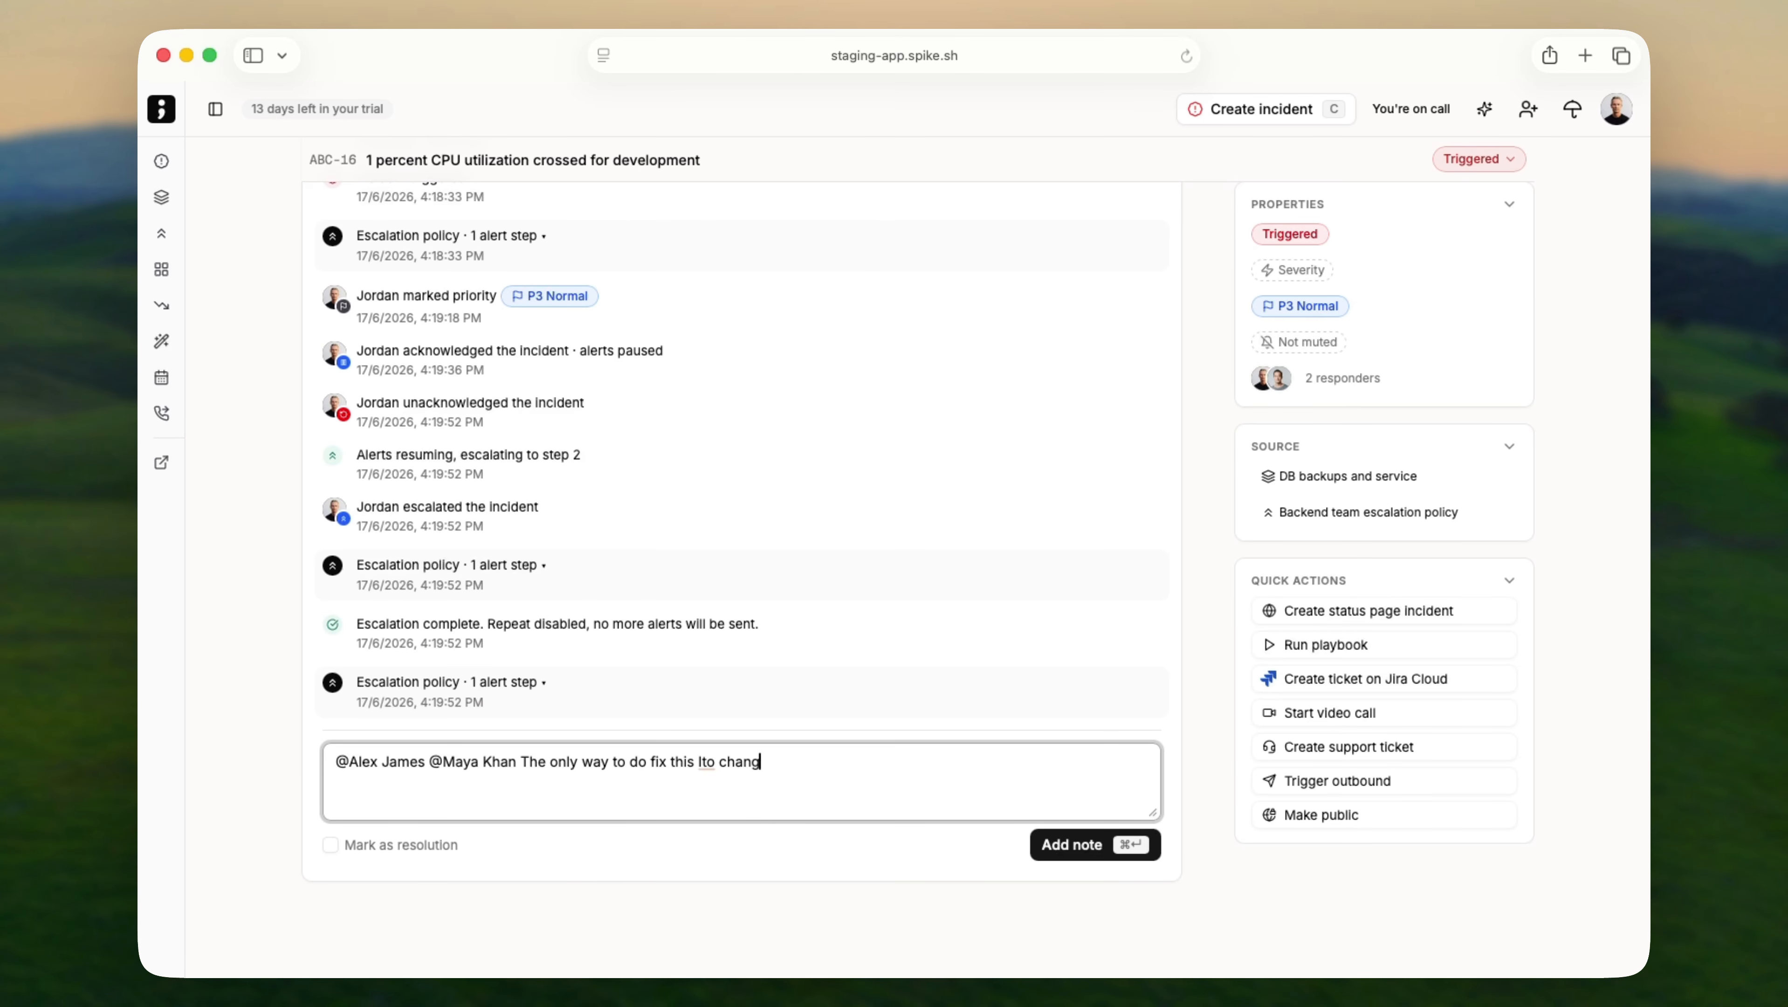
text(on Spike to ignore this.)
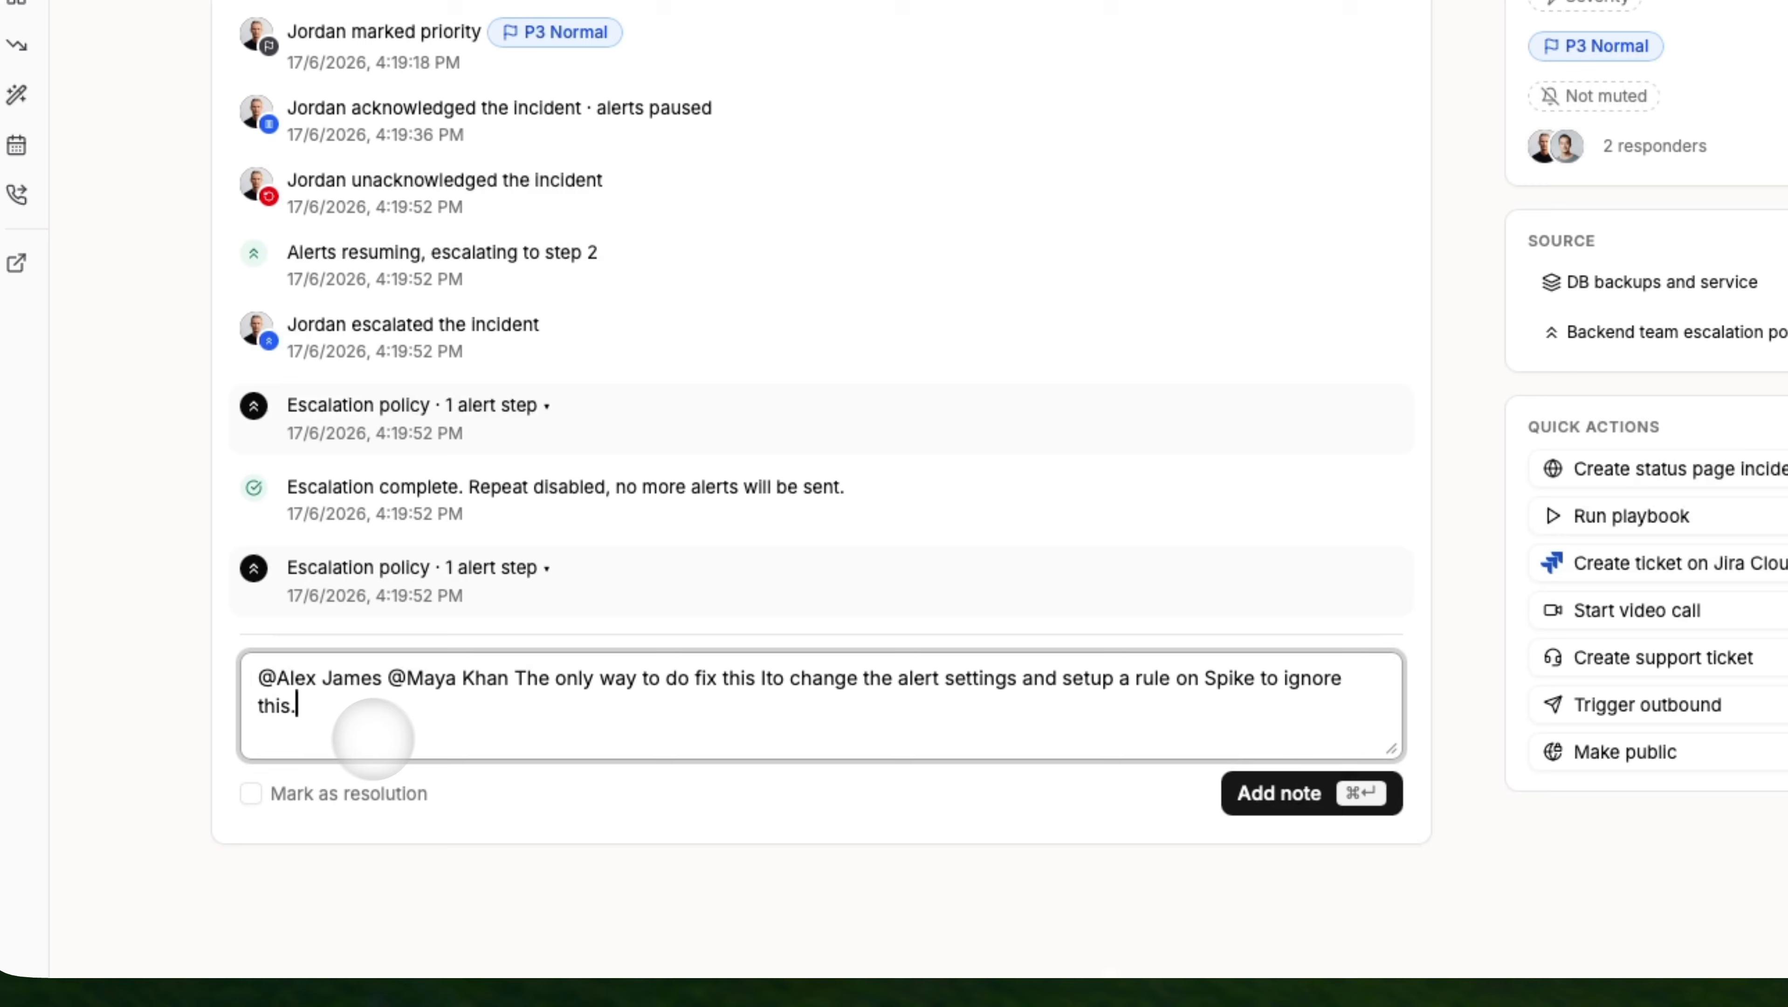
click(290, 791)
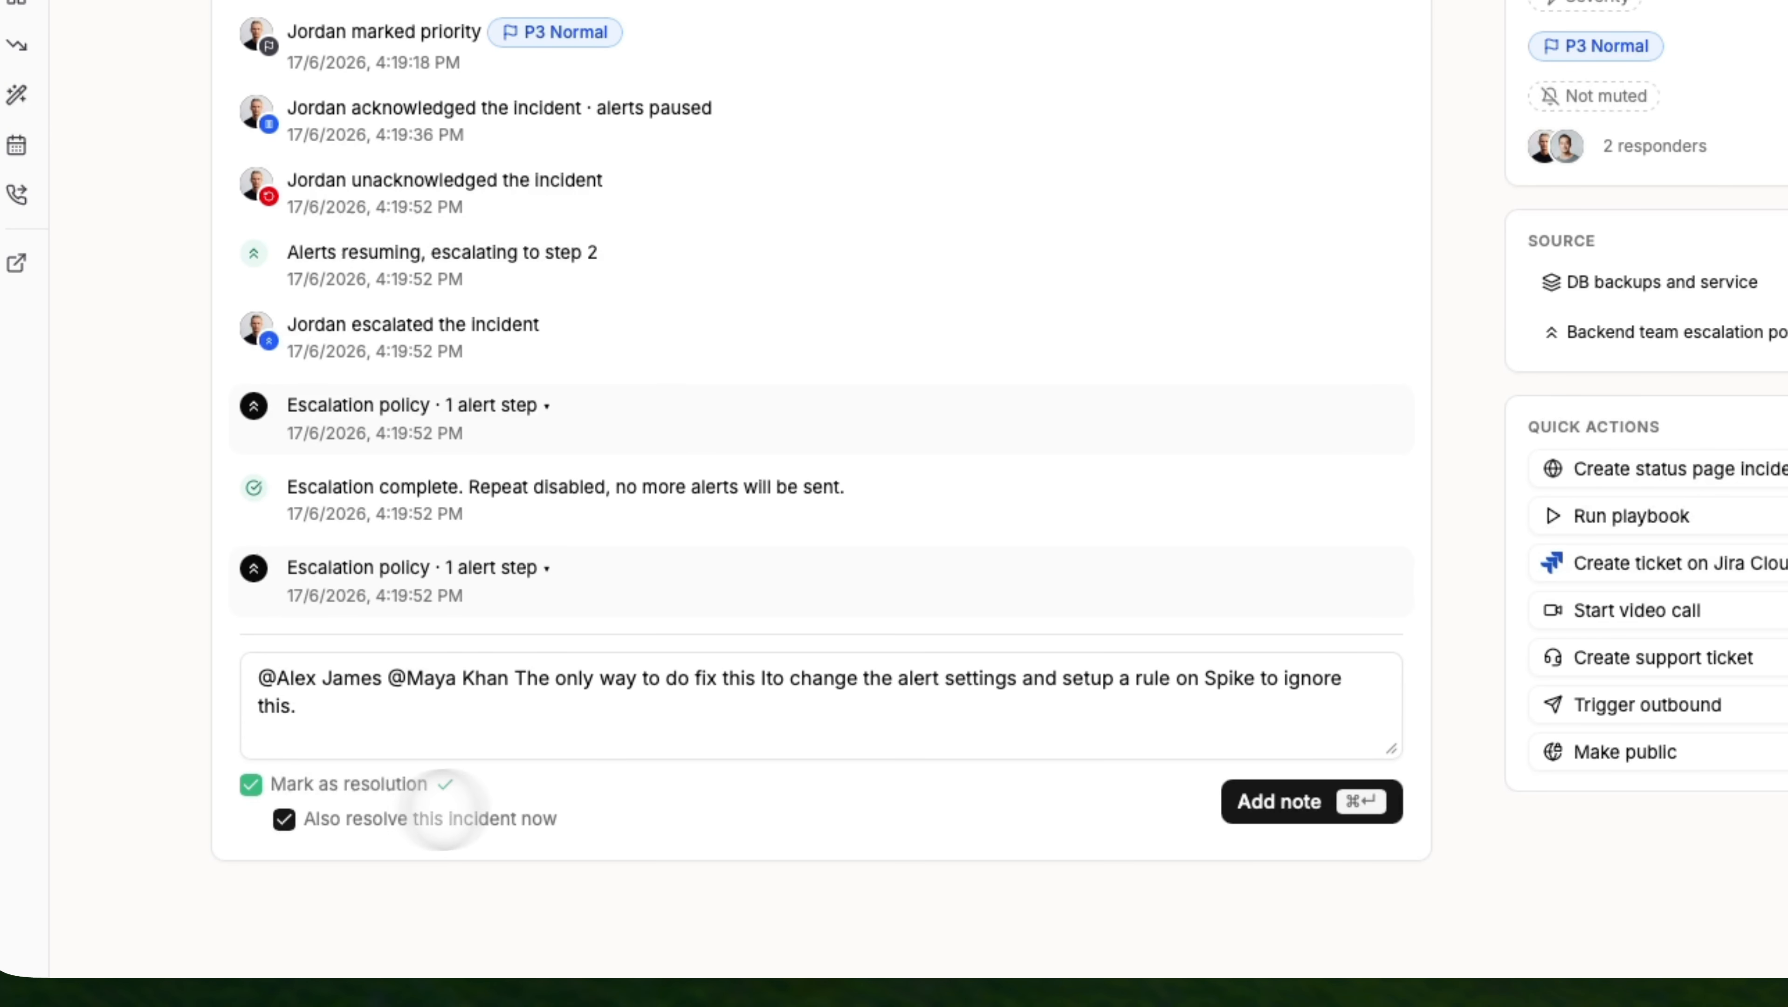
click(1124, 804)
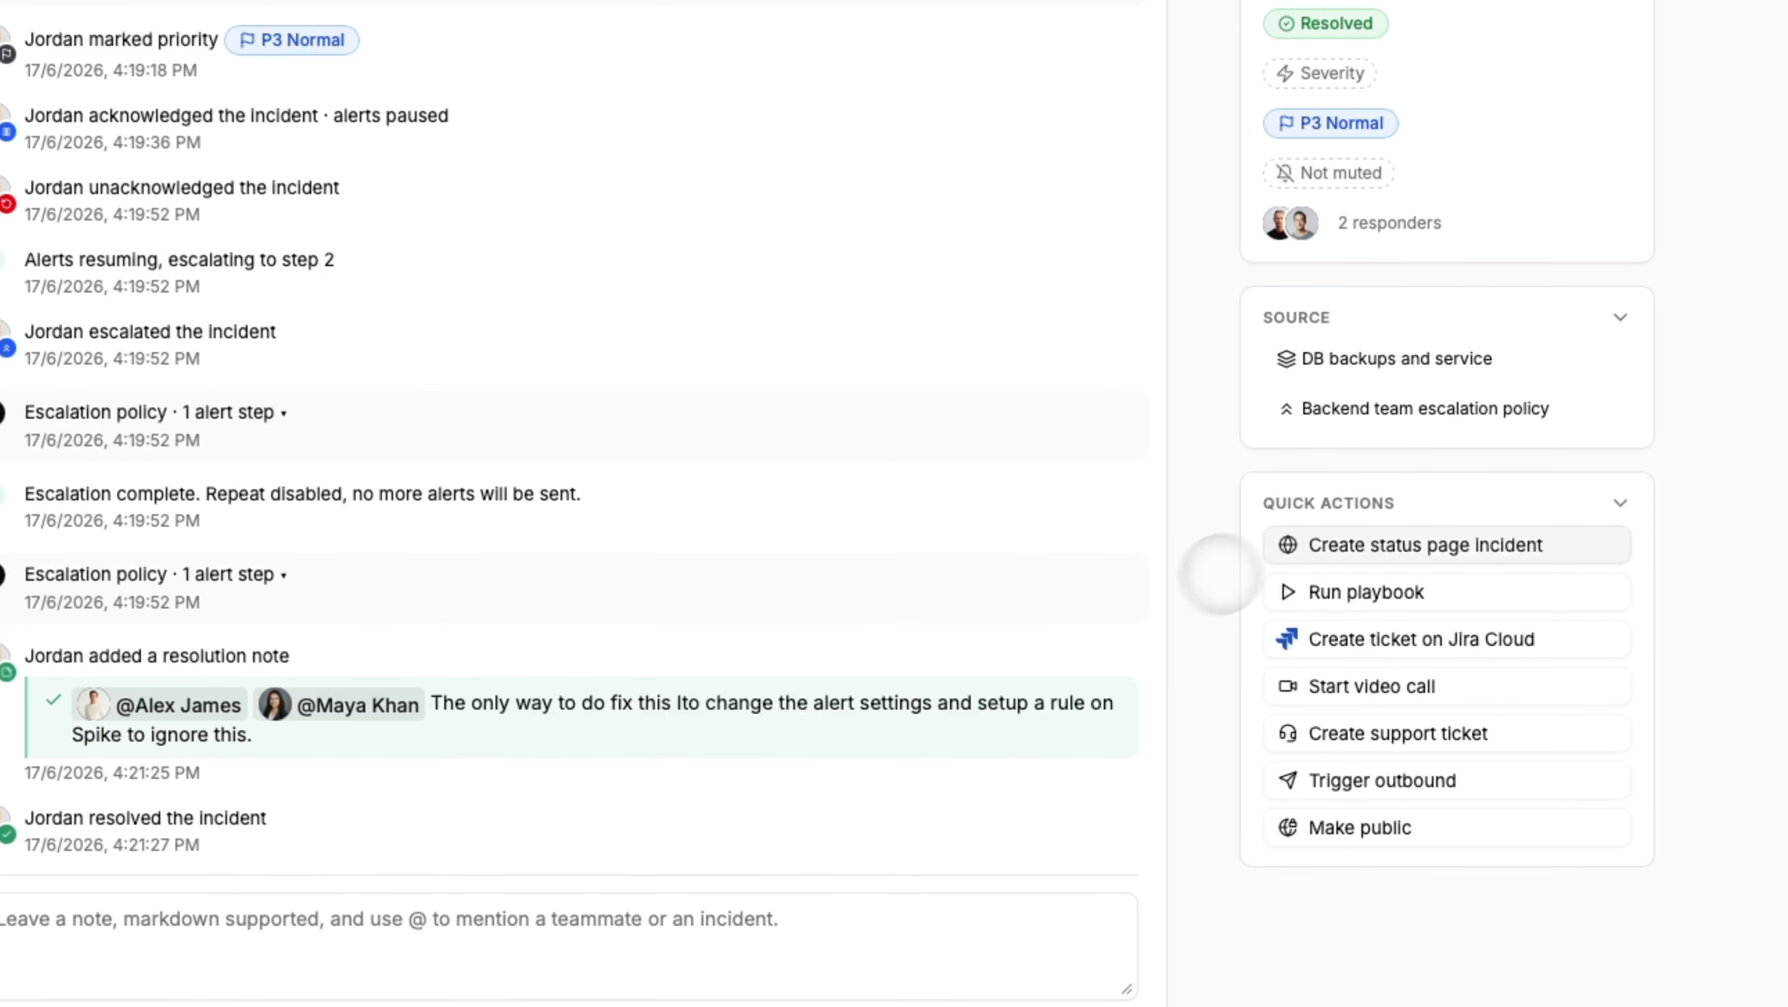
click(1350, 547)
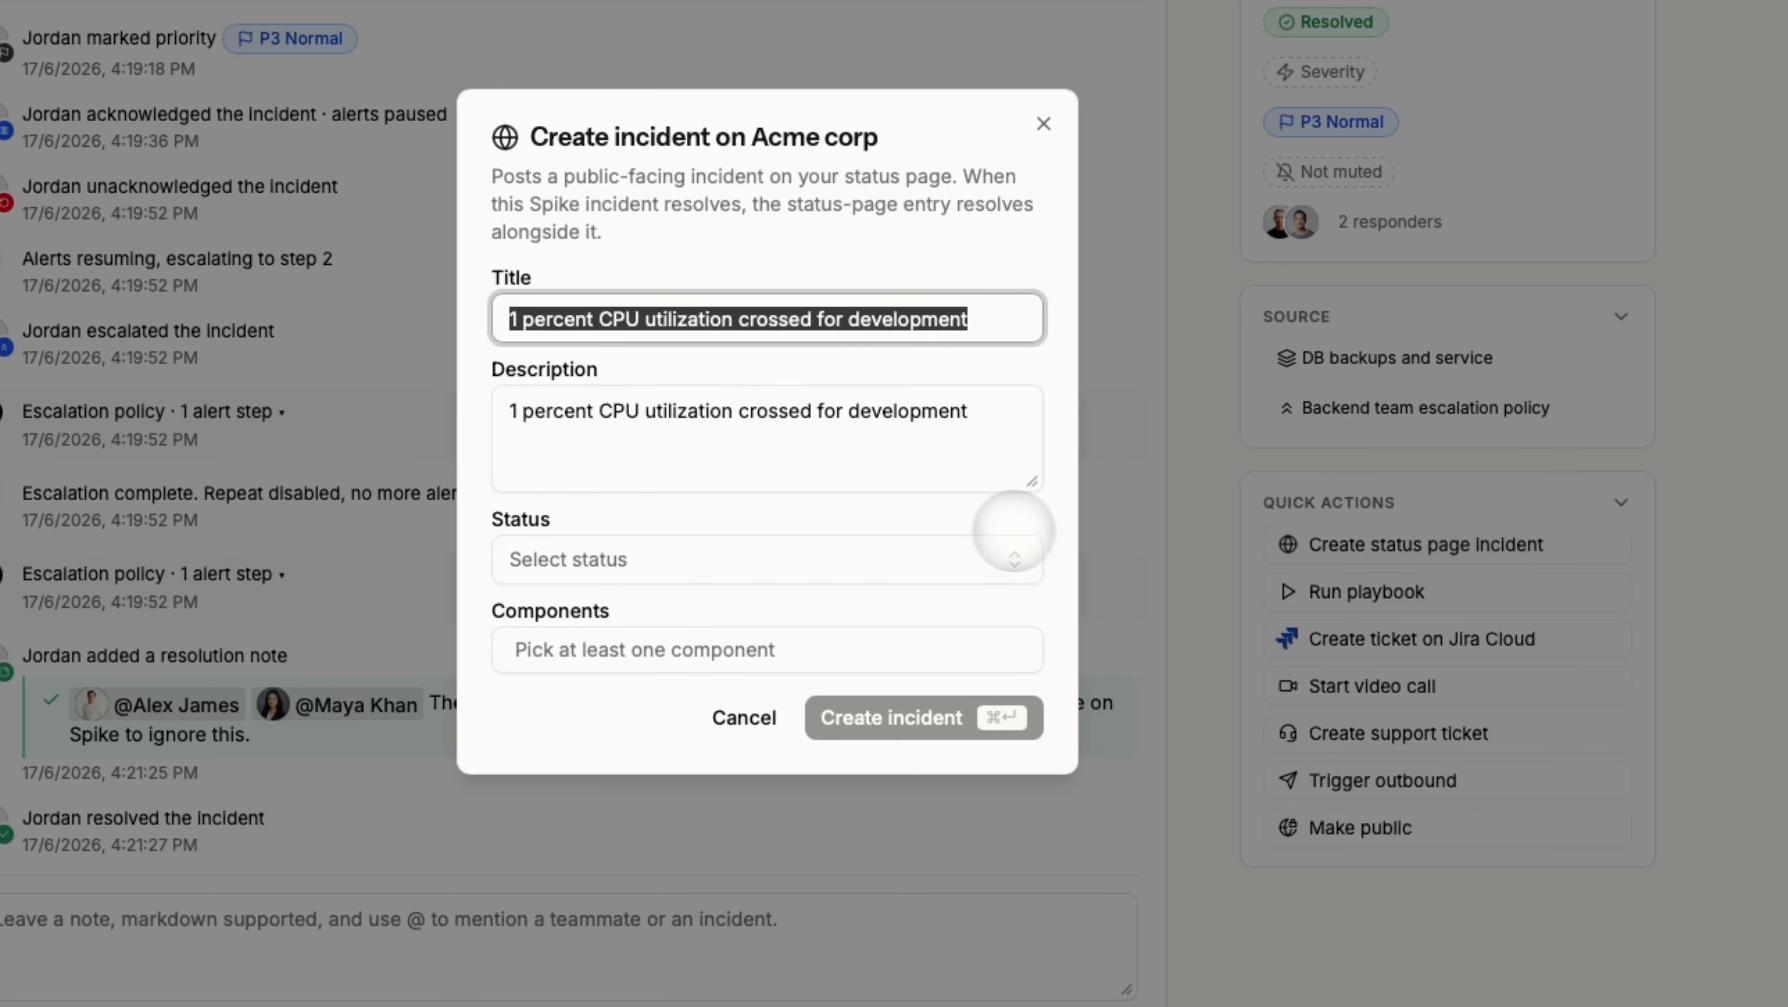
click(973, 541)
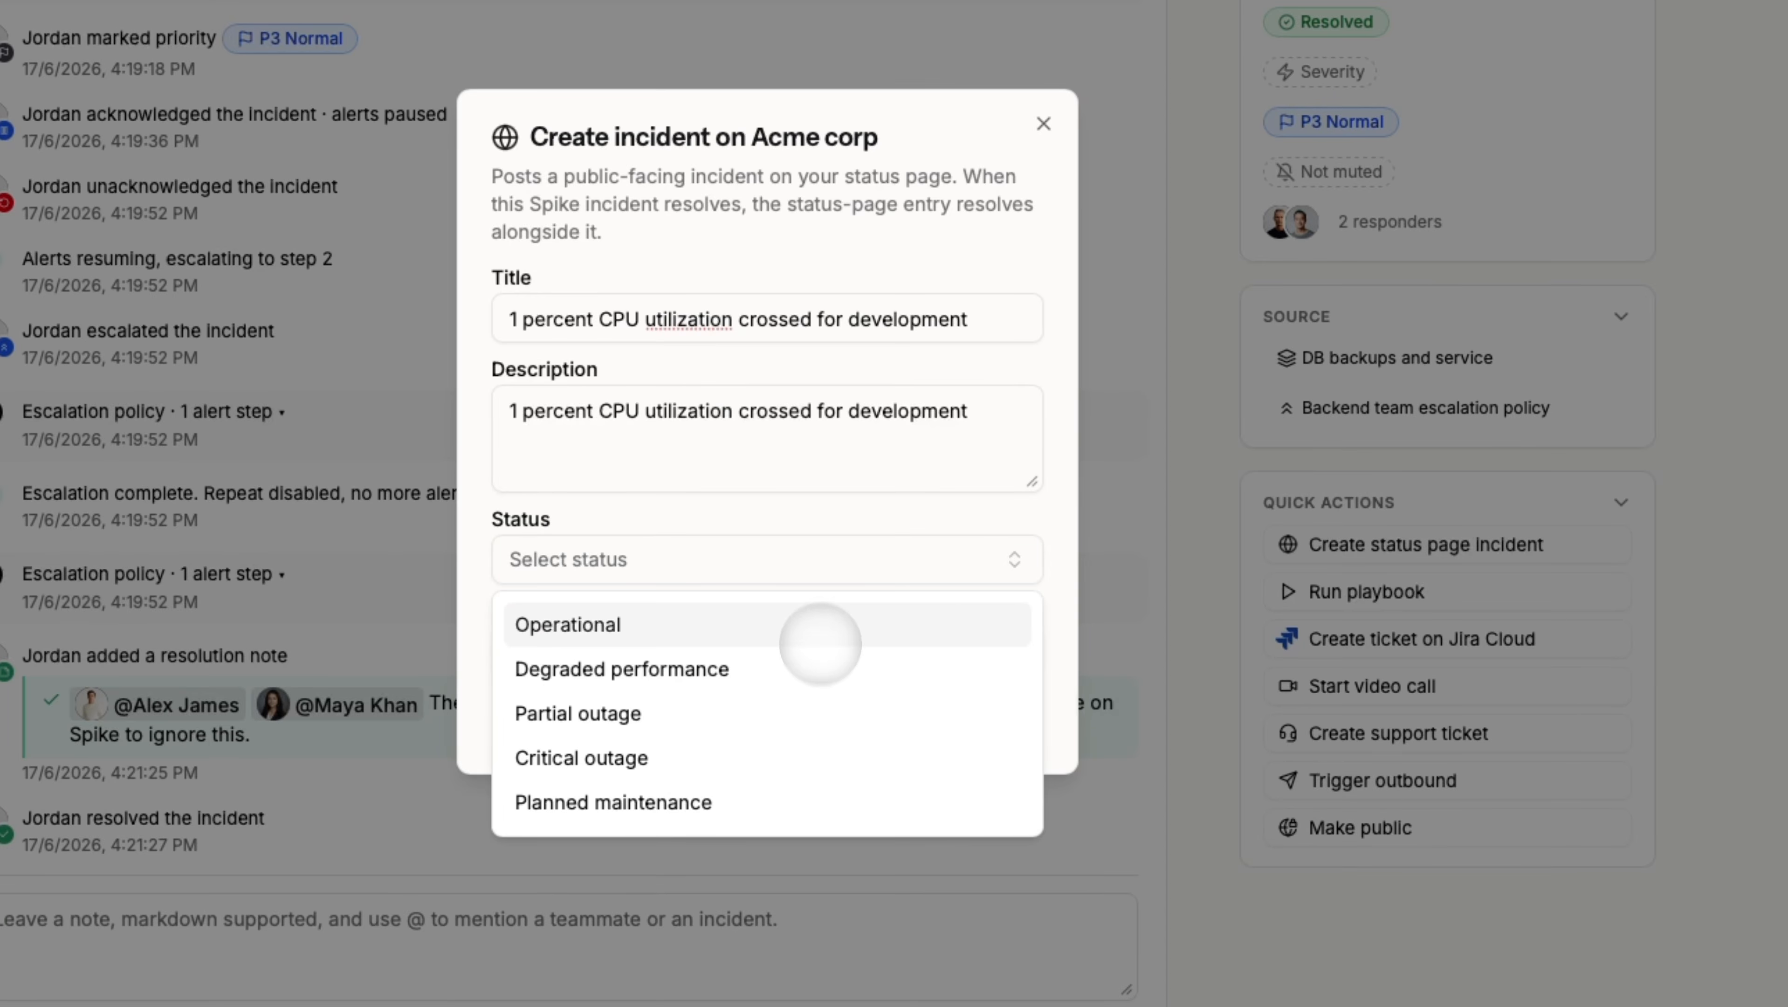
click(821, 583)
click(764, 650)
click(765, 651)
key(Escape)
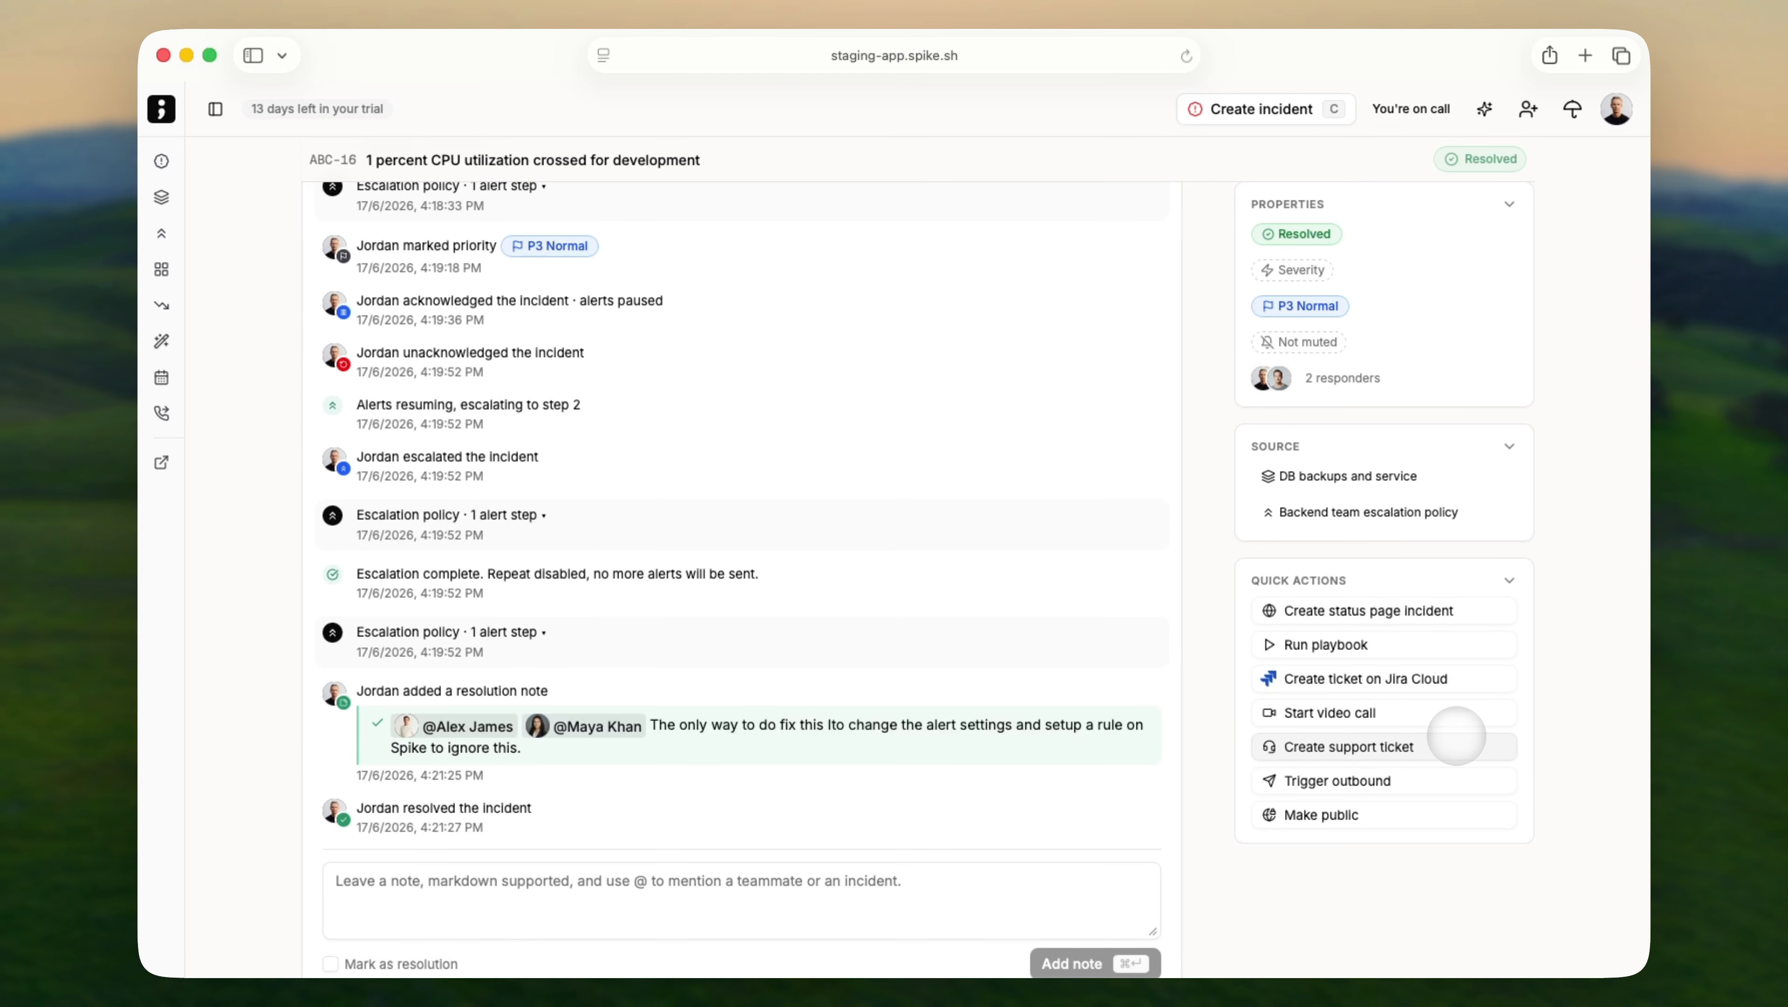
click(1434, 815)
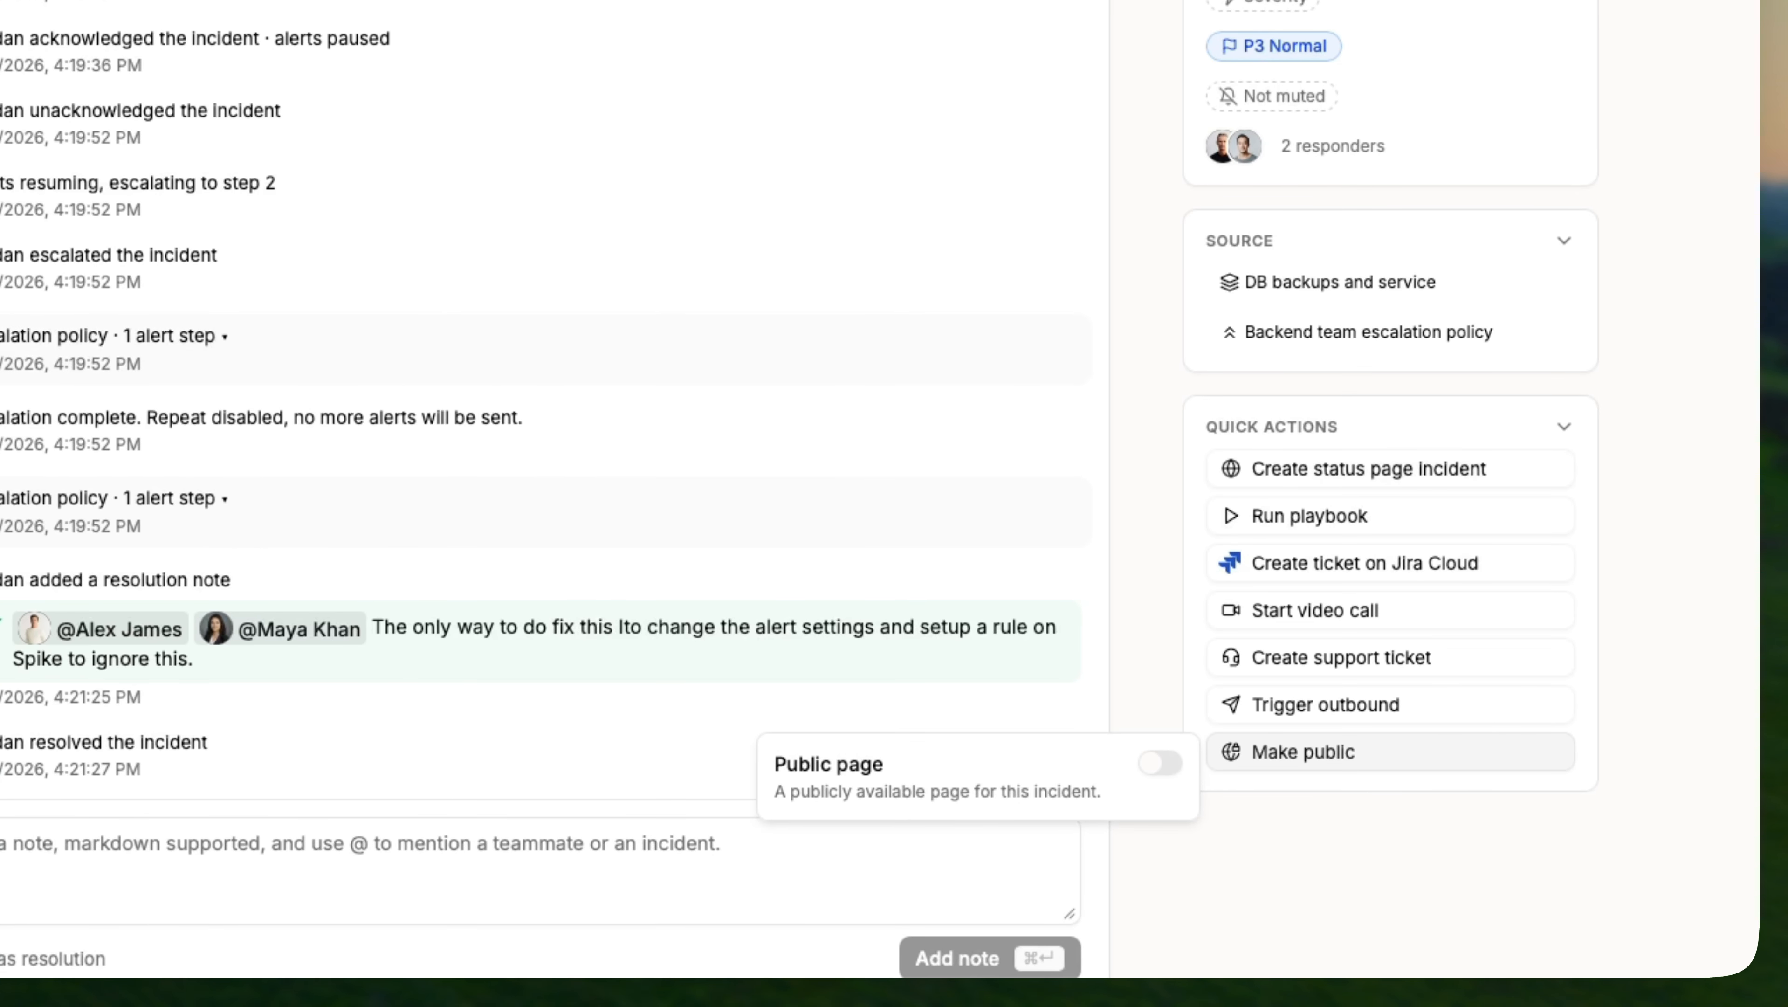
key(Escape)
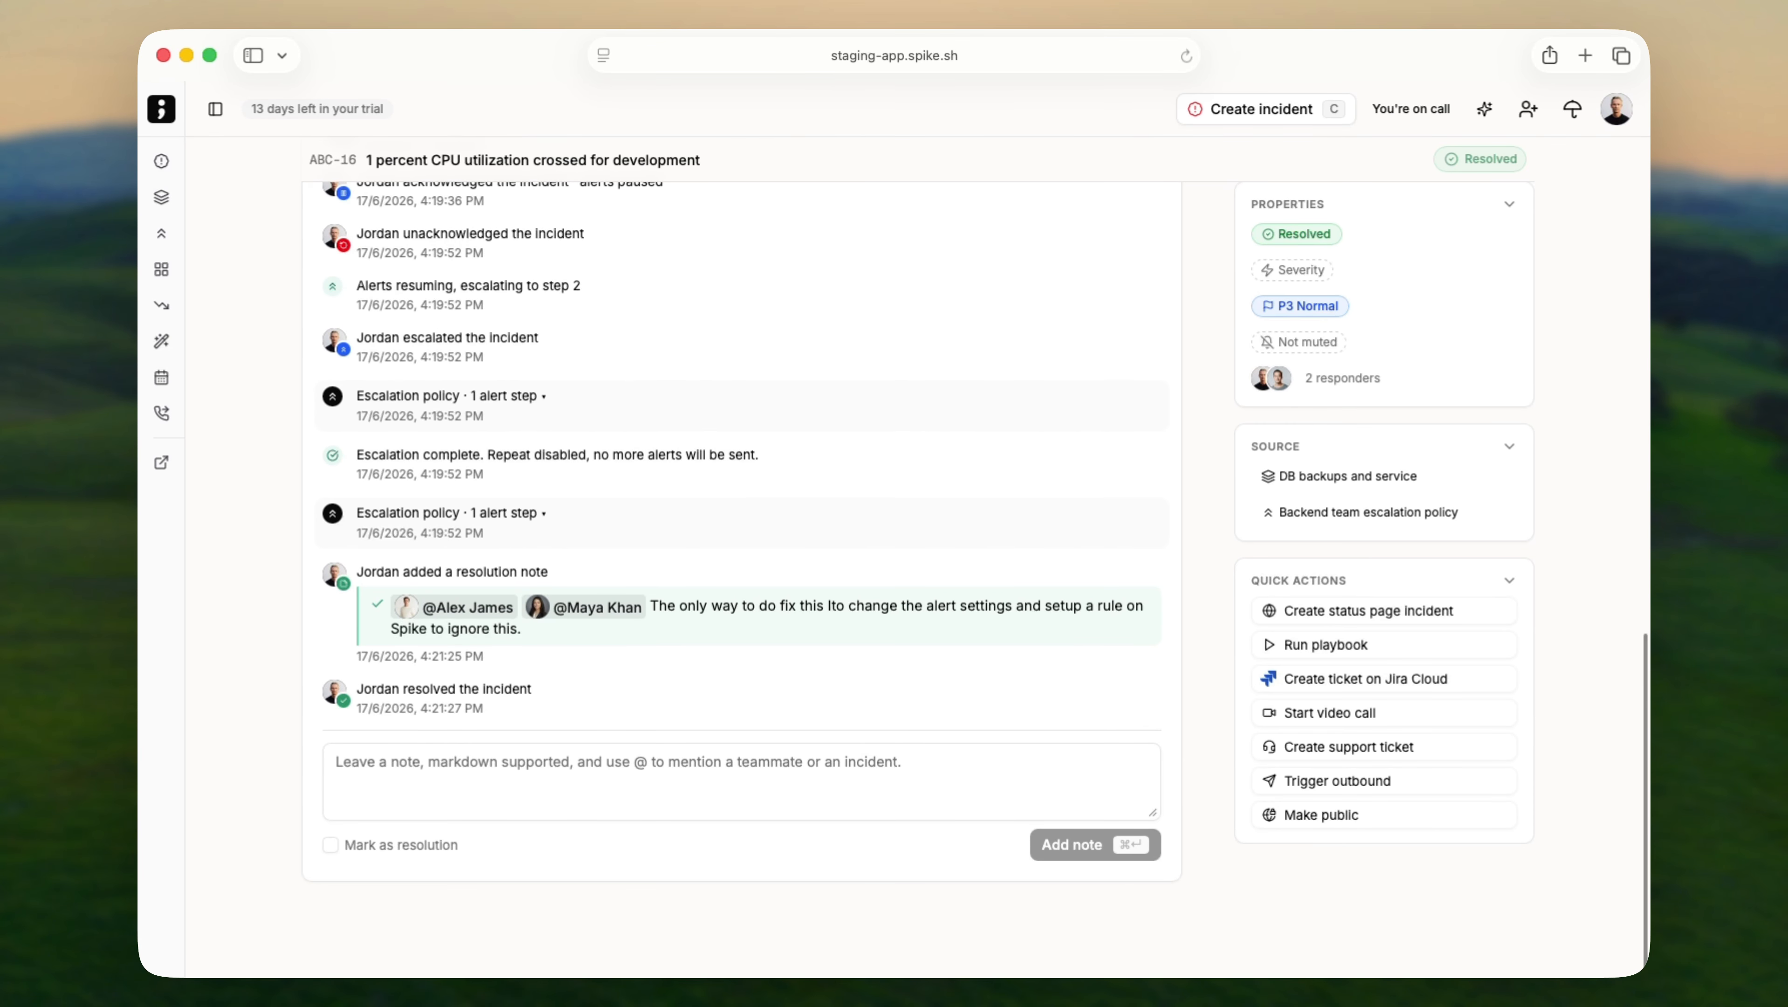
scroll(1197, 758, up, 20)
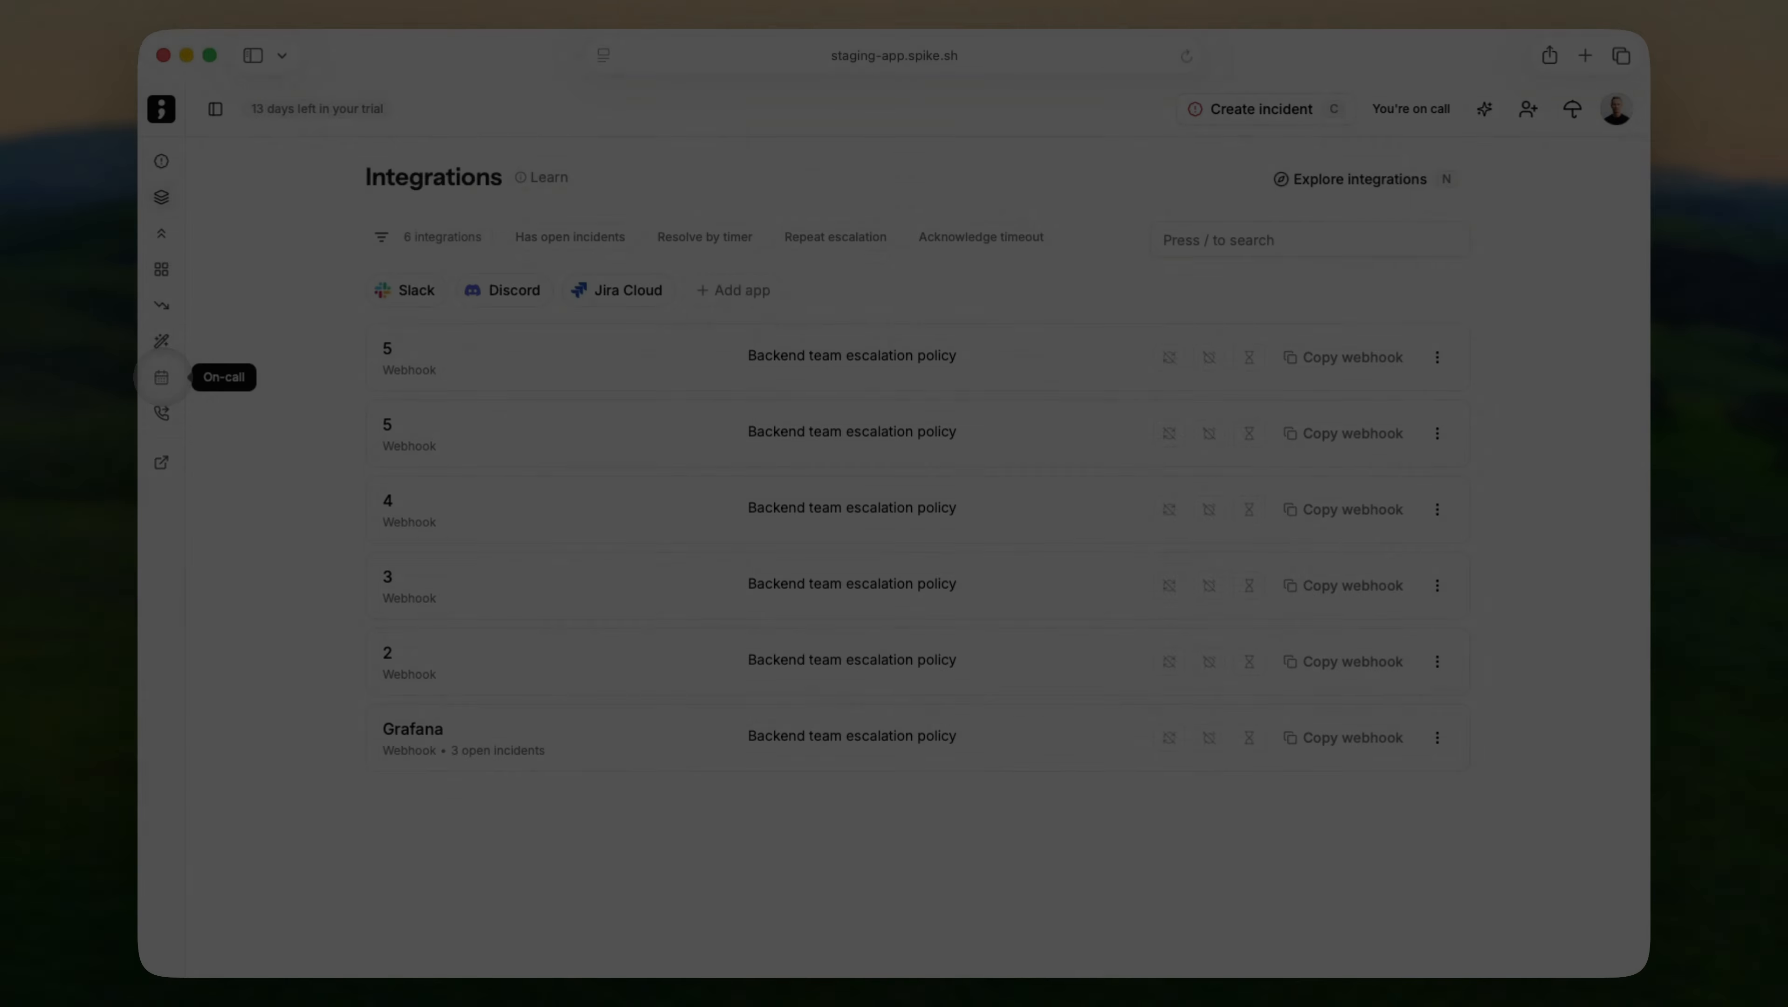
Open Backup on-call, advance to July 2026, toggle My shifts, and view the on-call person's contact.
click(161, 377)
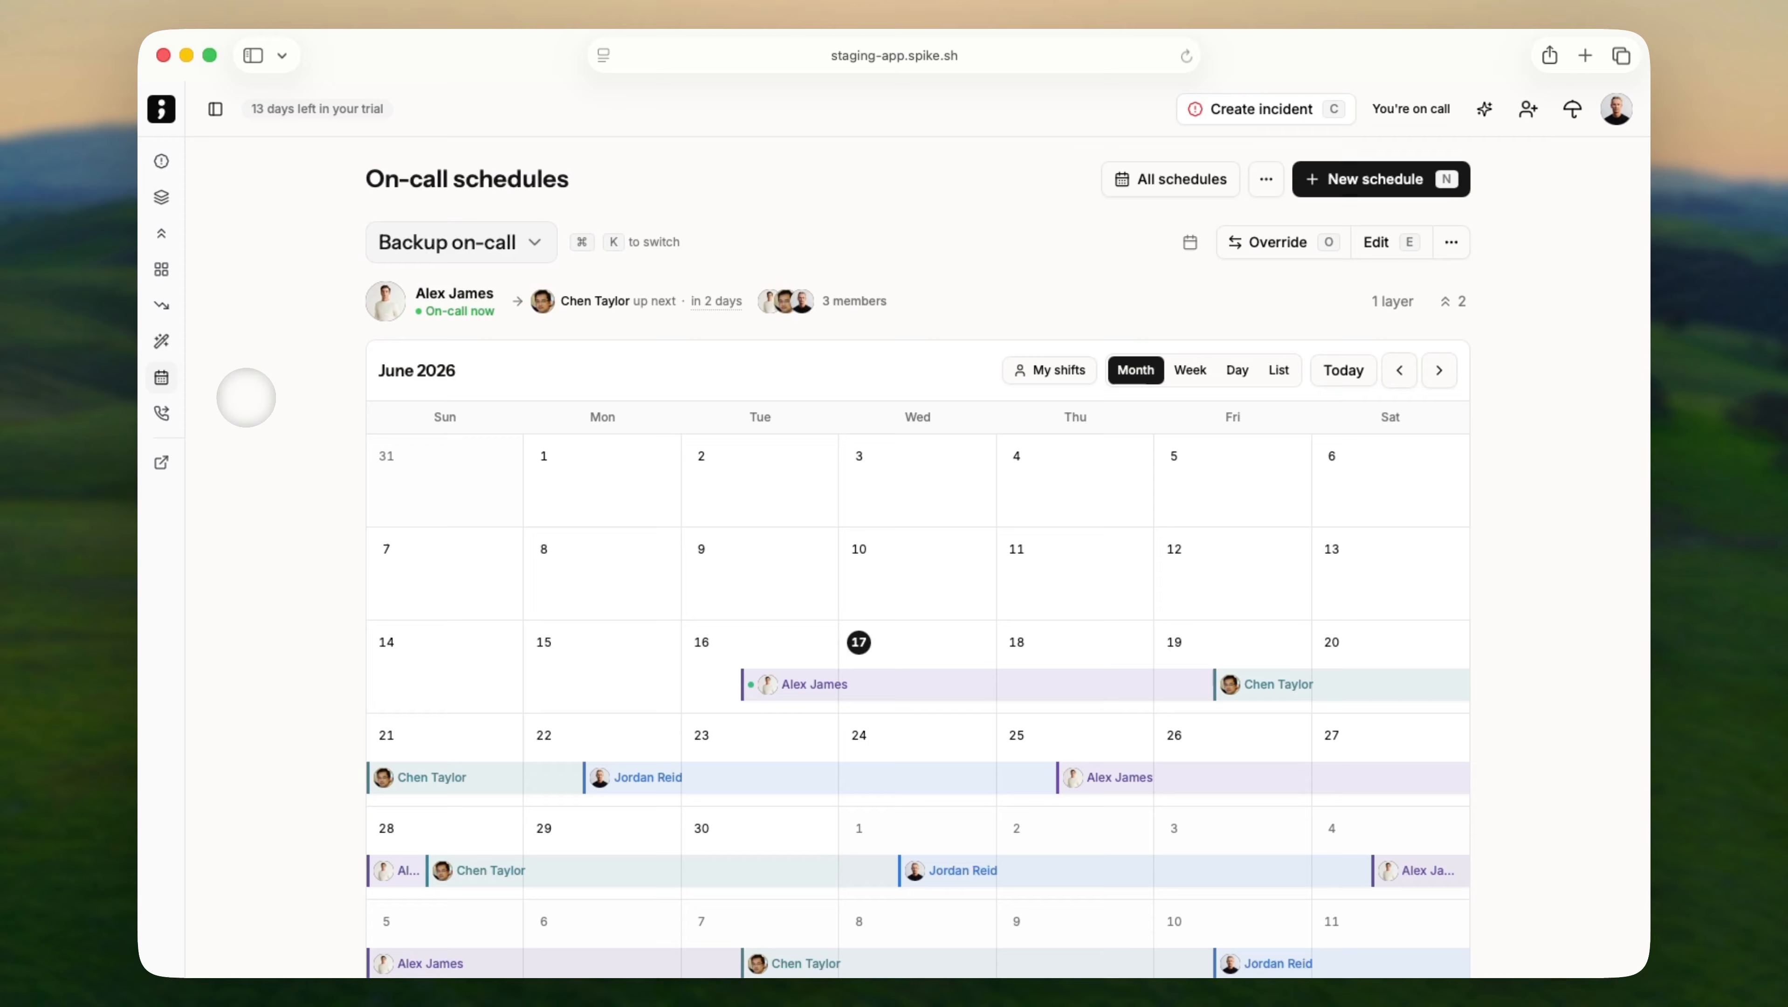
scroll(243, 395, down, 3)
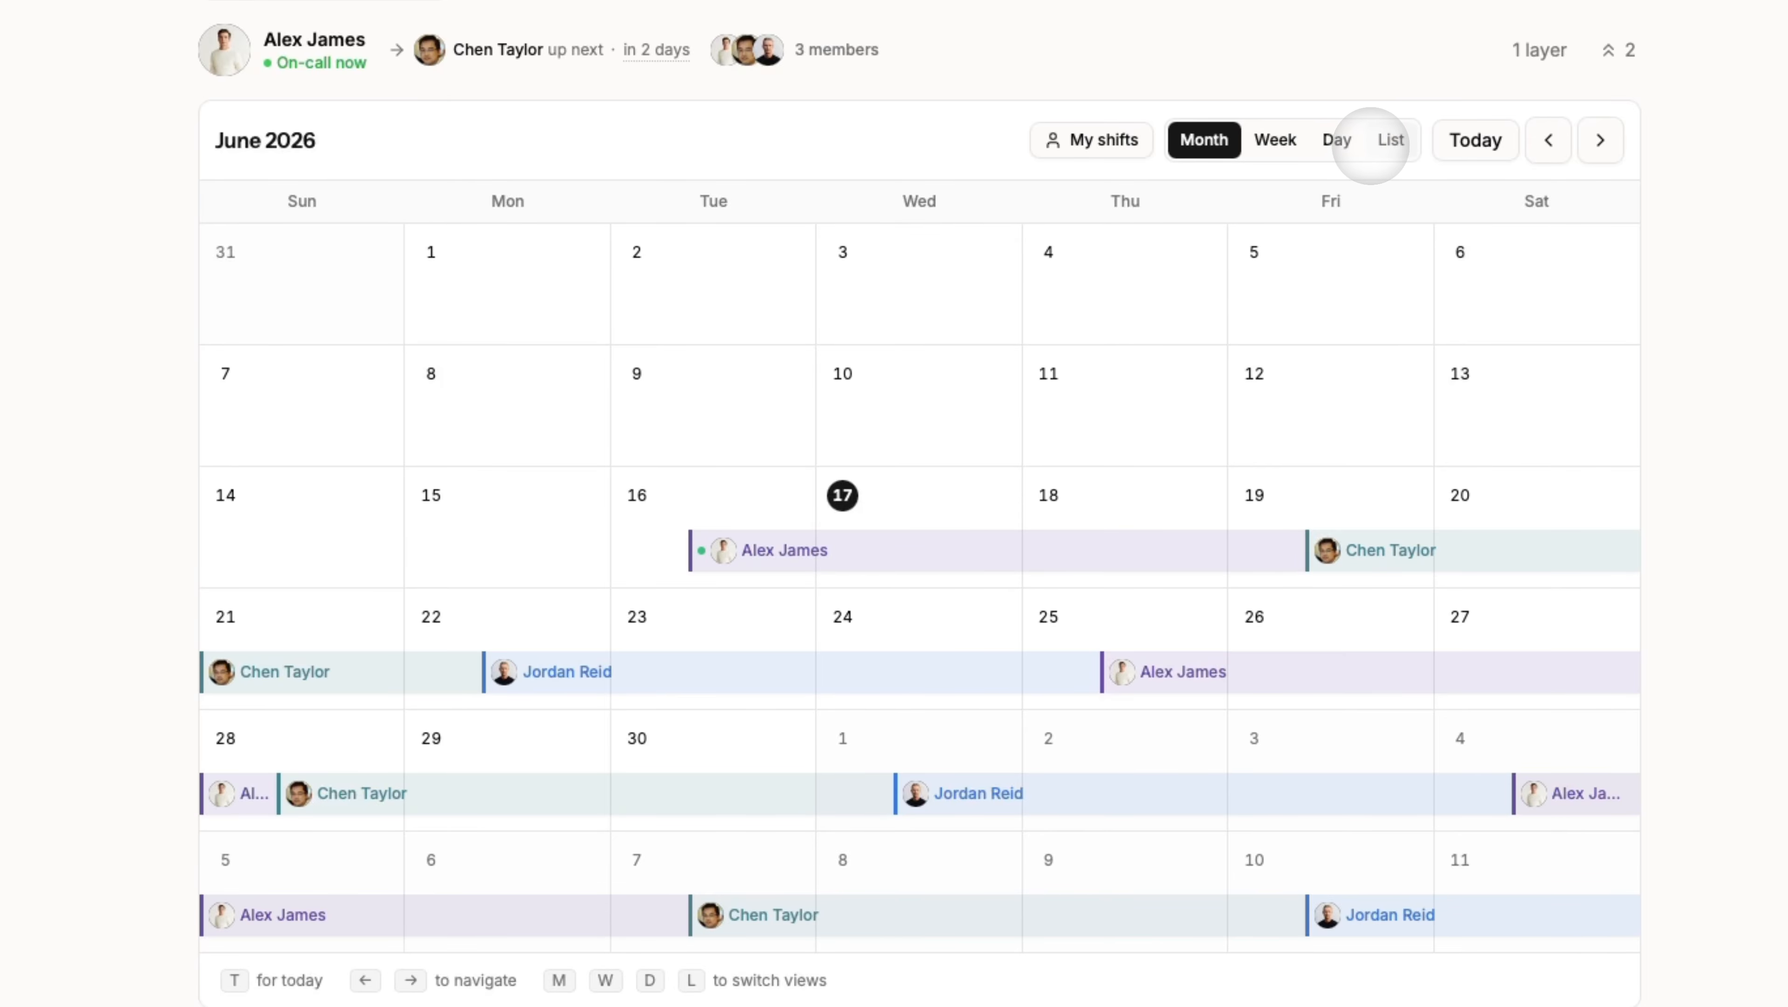
click(1600, 140)
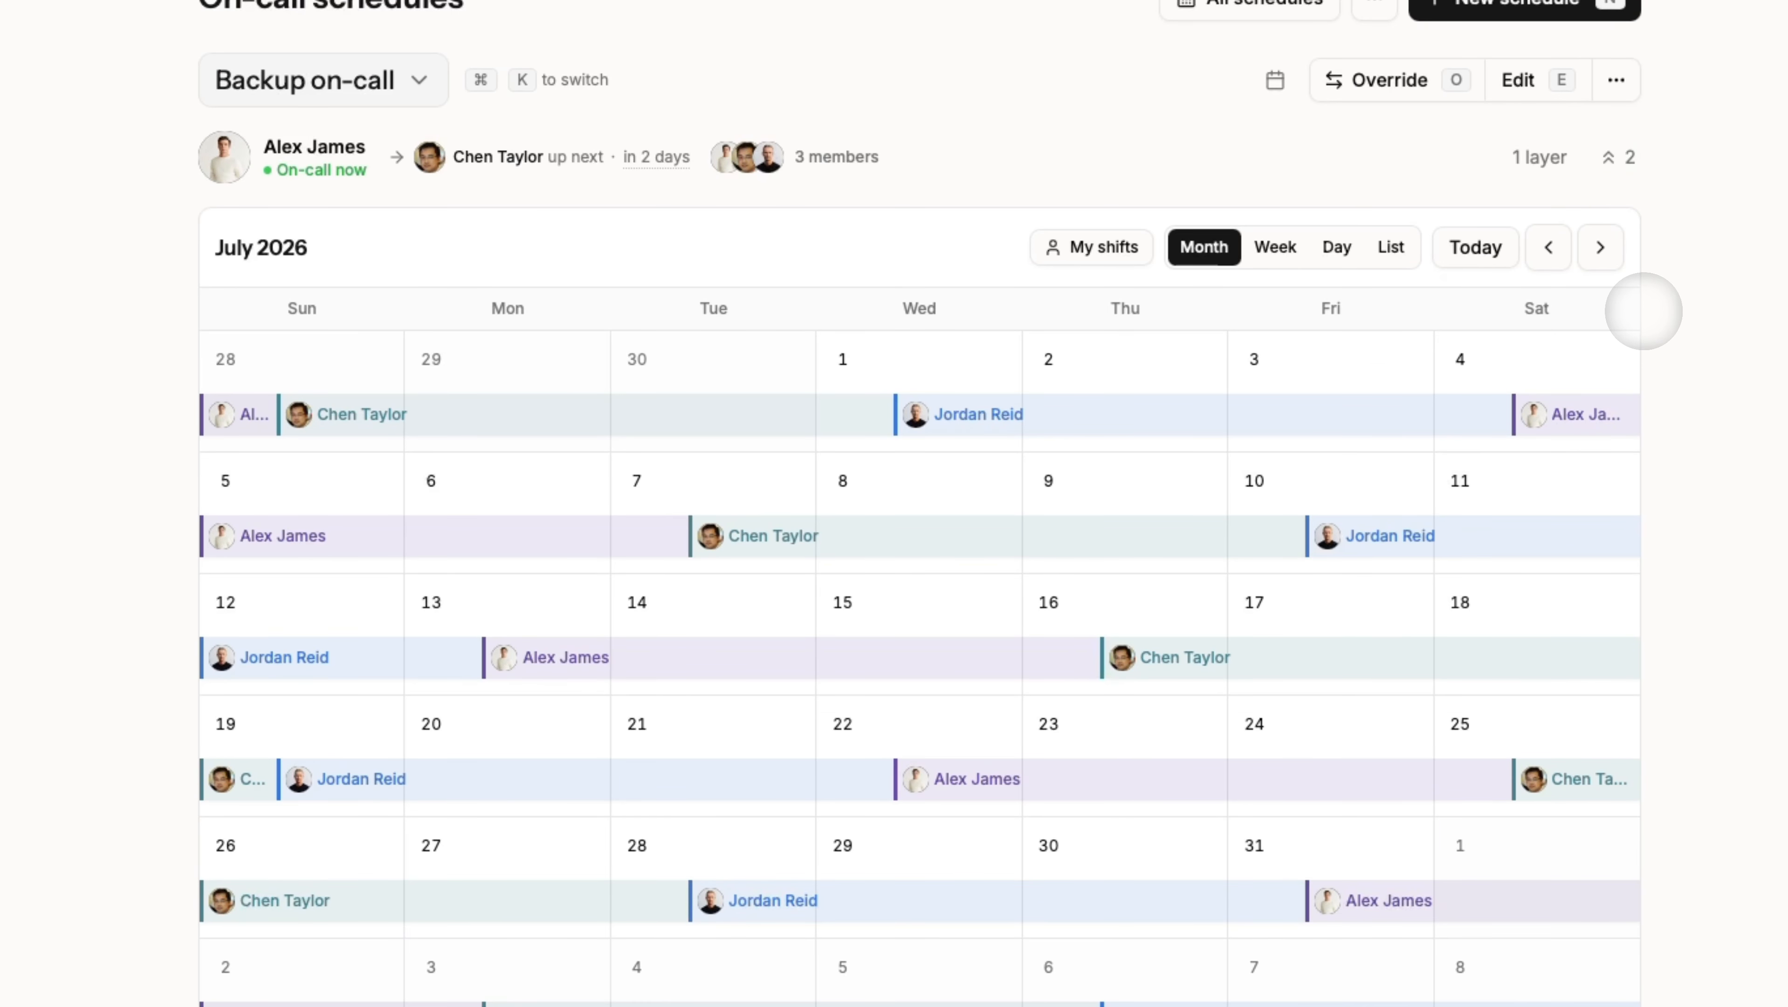
scroll(1644, 311, down, 3)
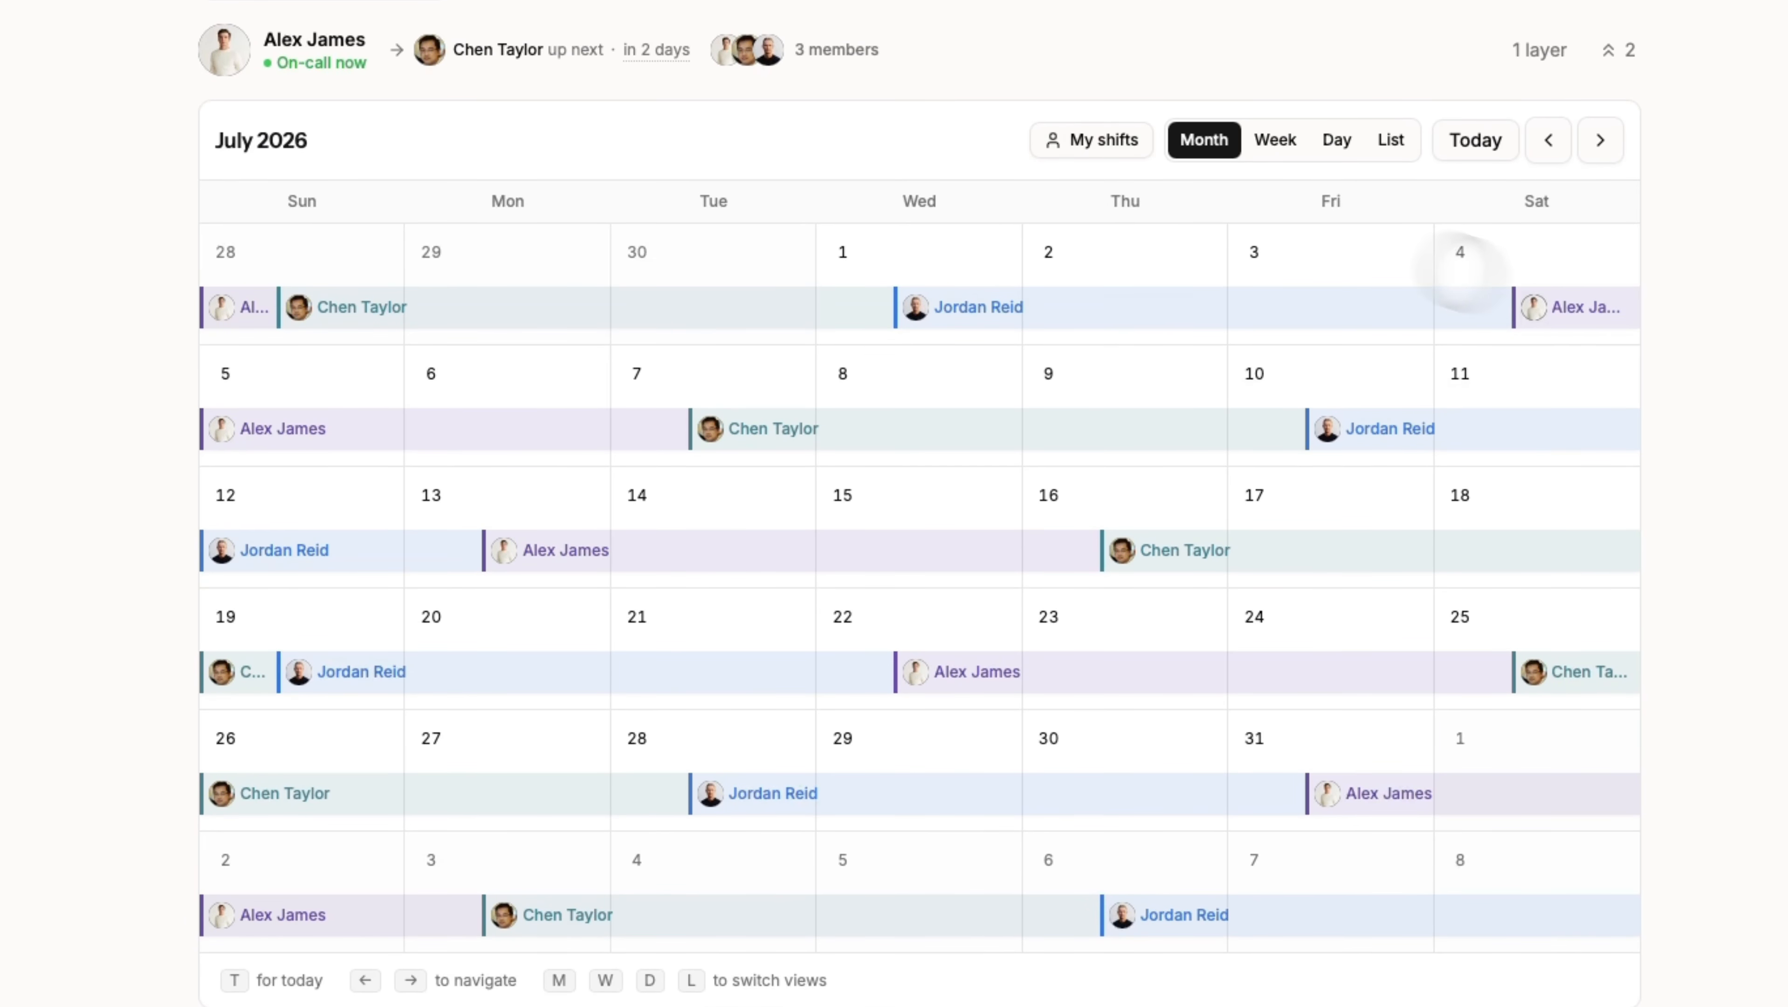
click(1095, 139)
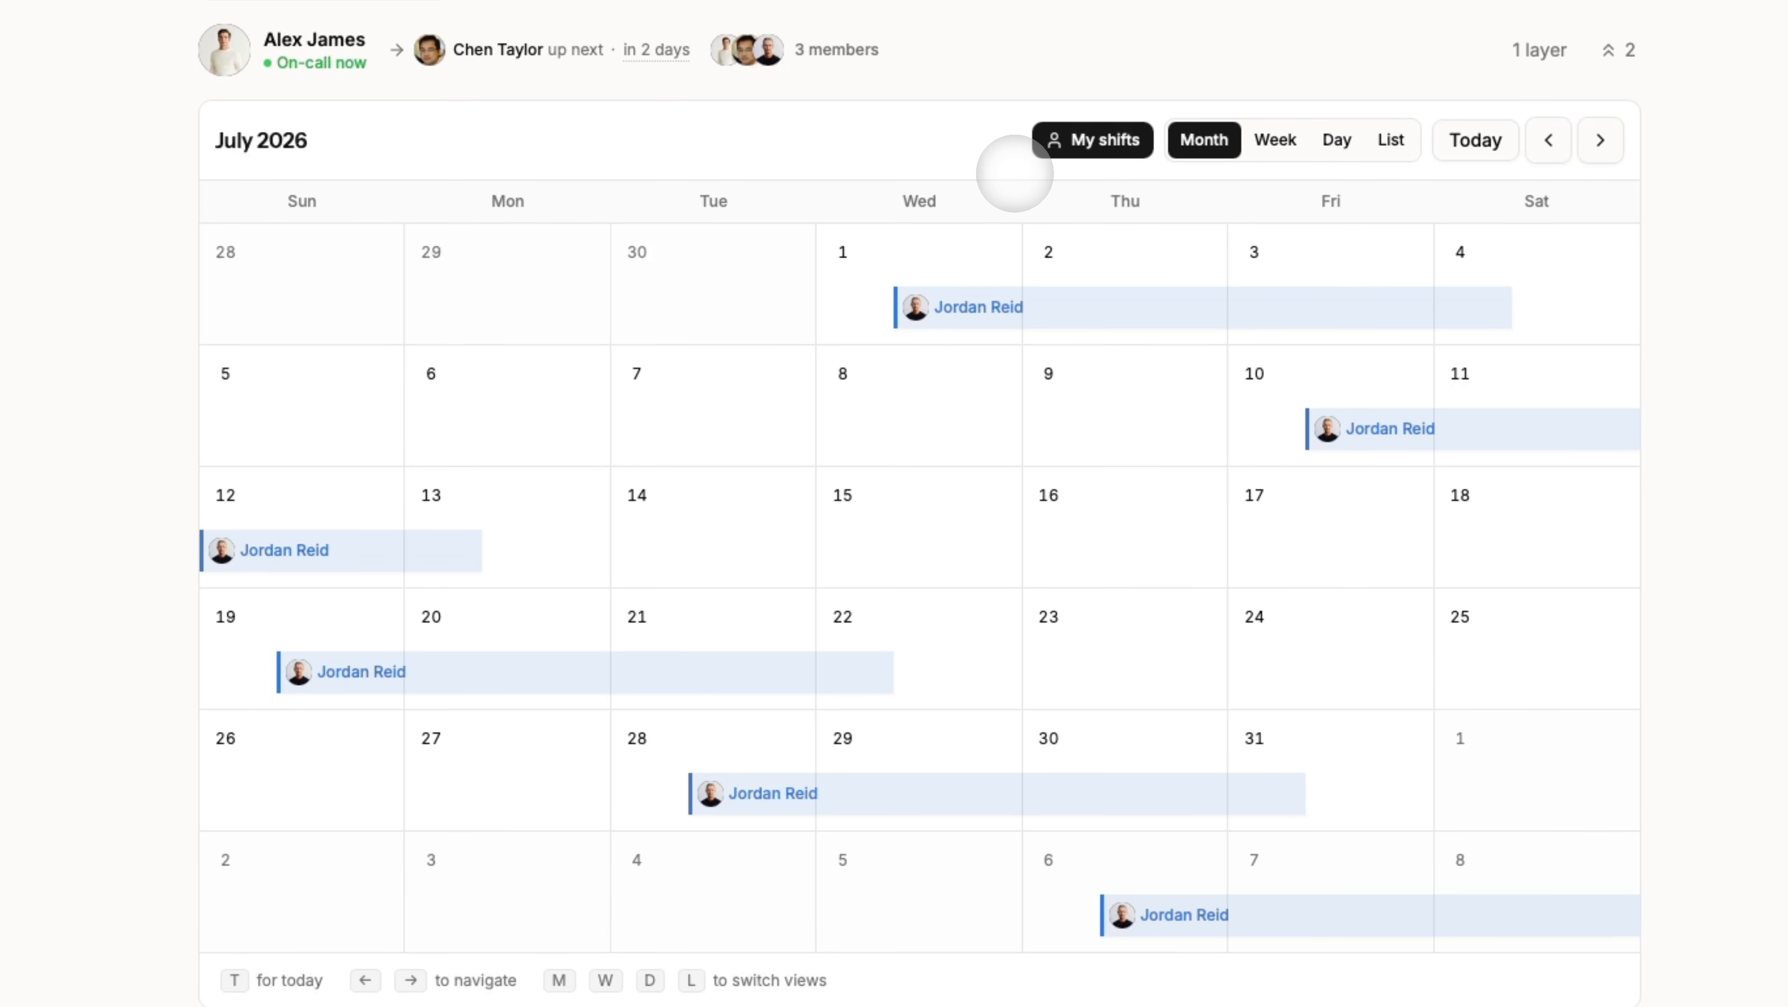
click(1064, 140)
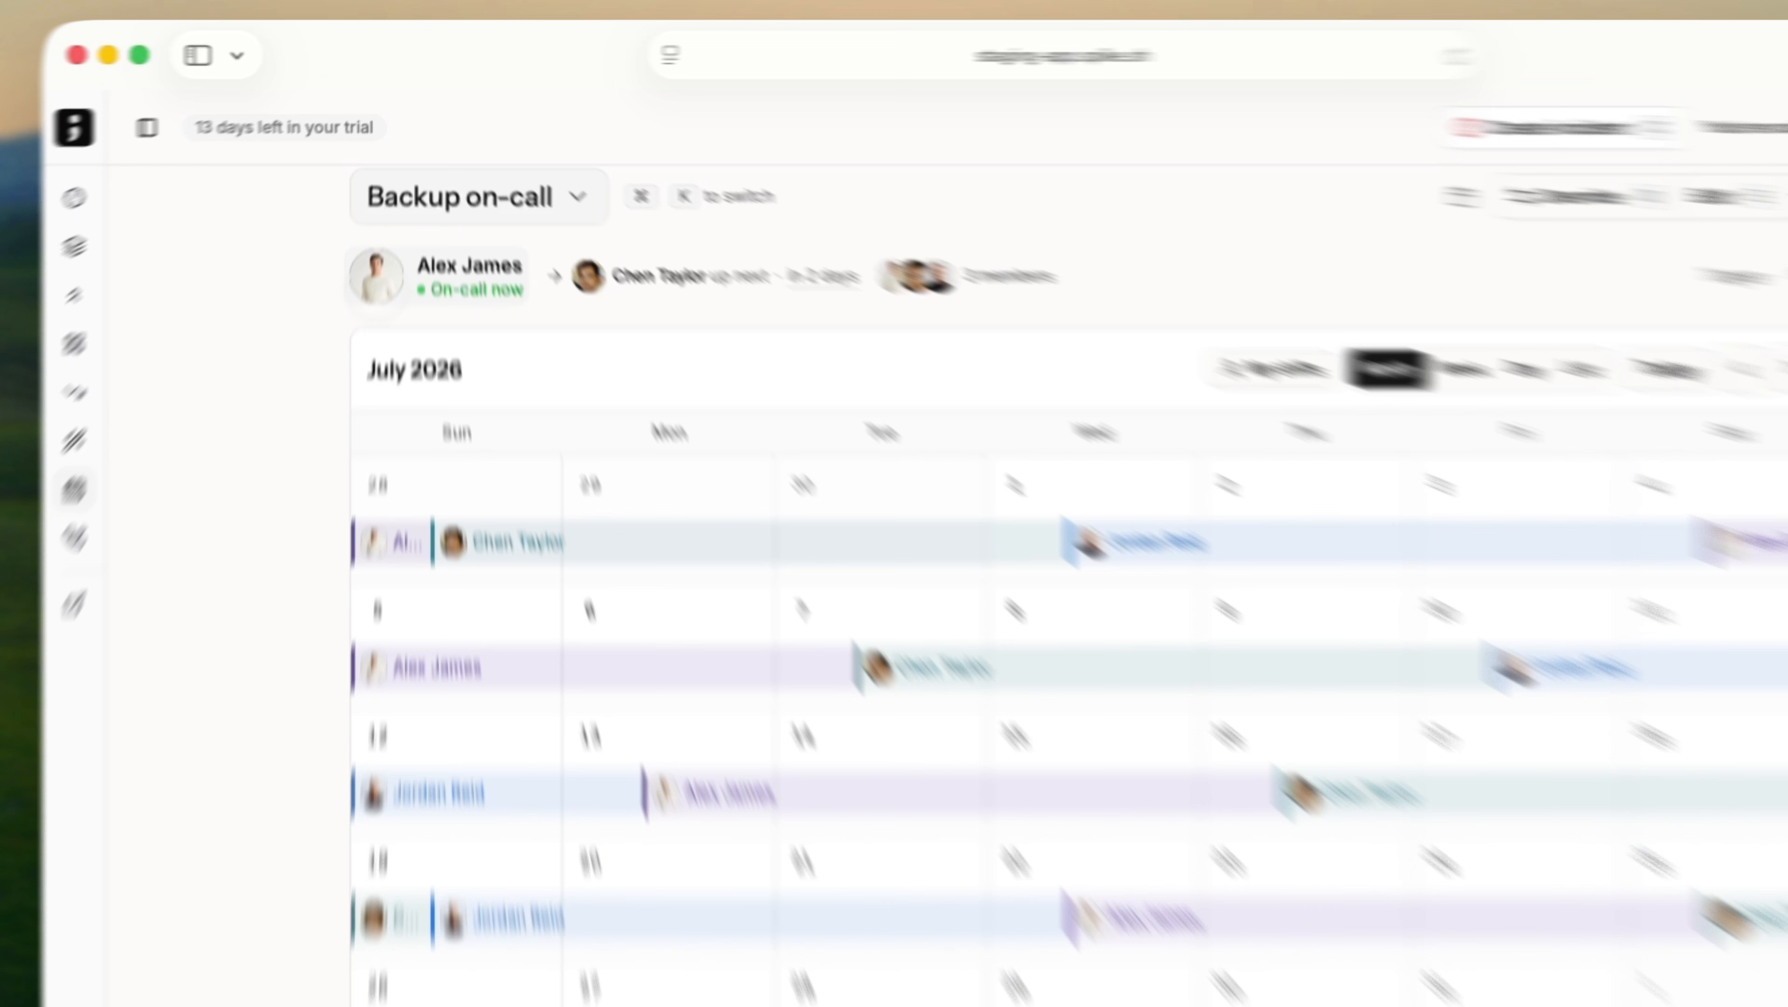
click(386, 225)
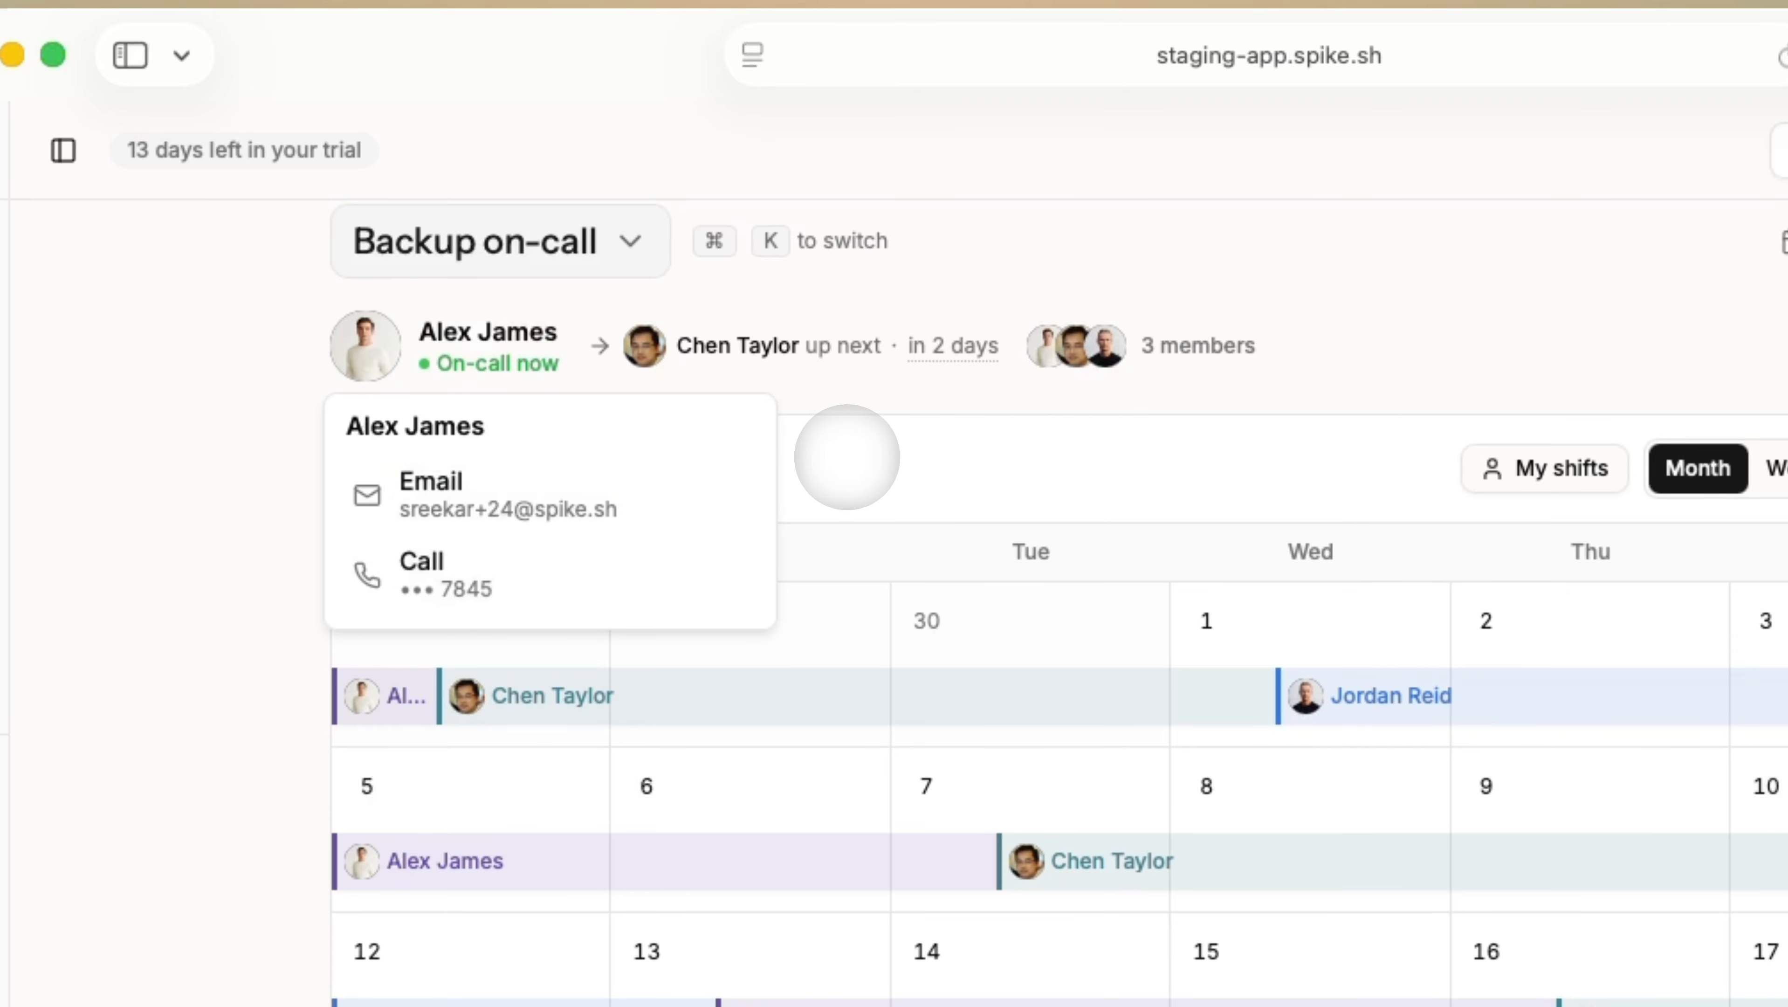
click(847, 456)
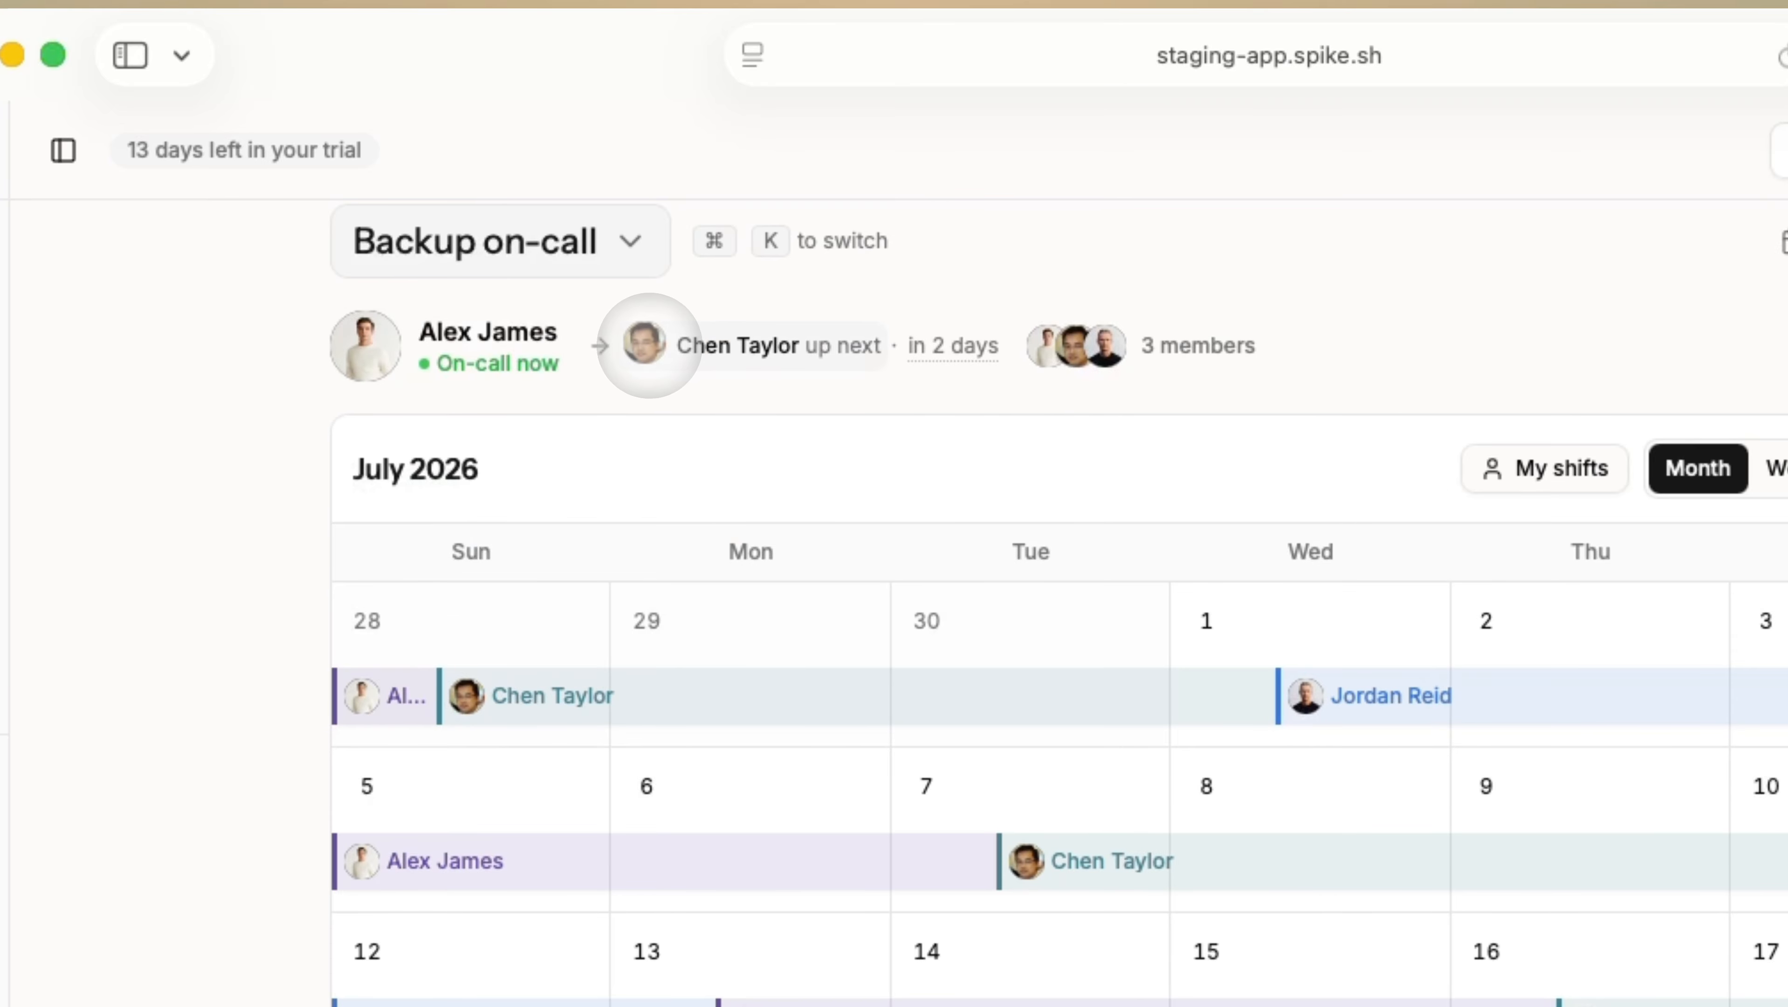
mouse_move(949, 345)
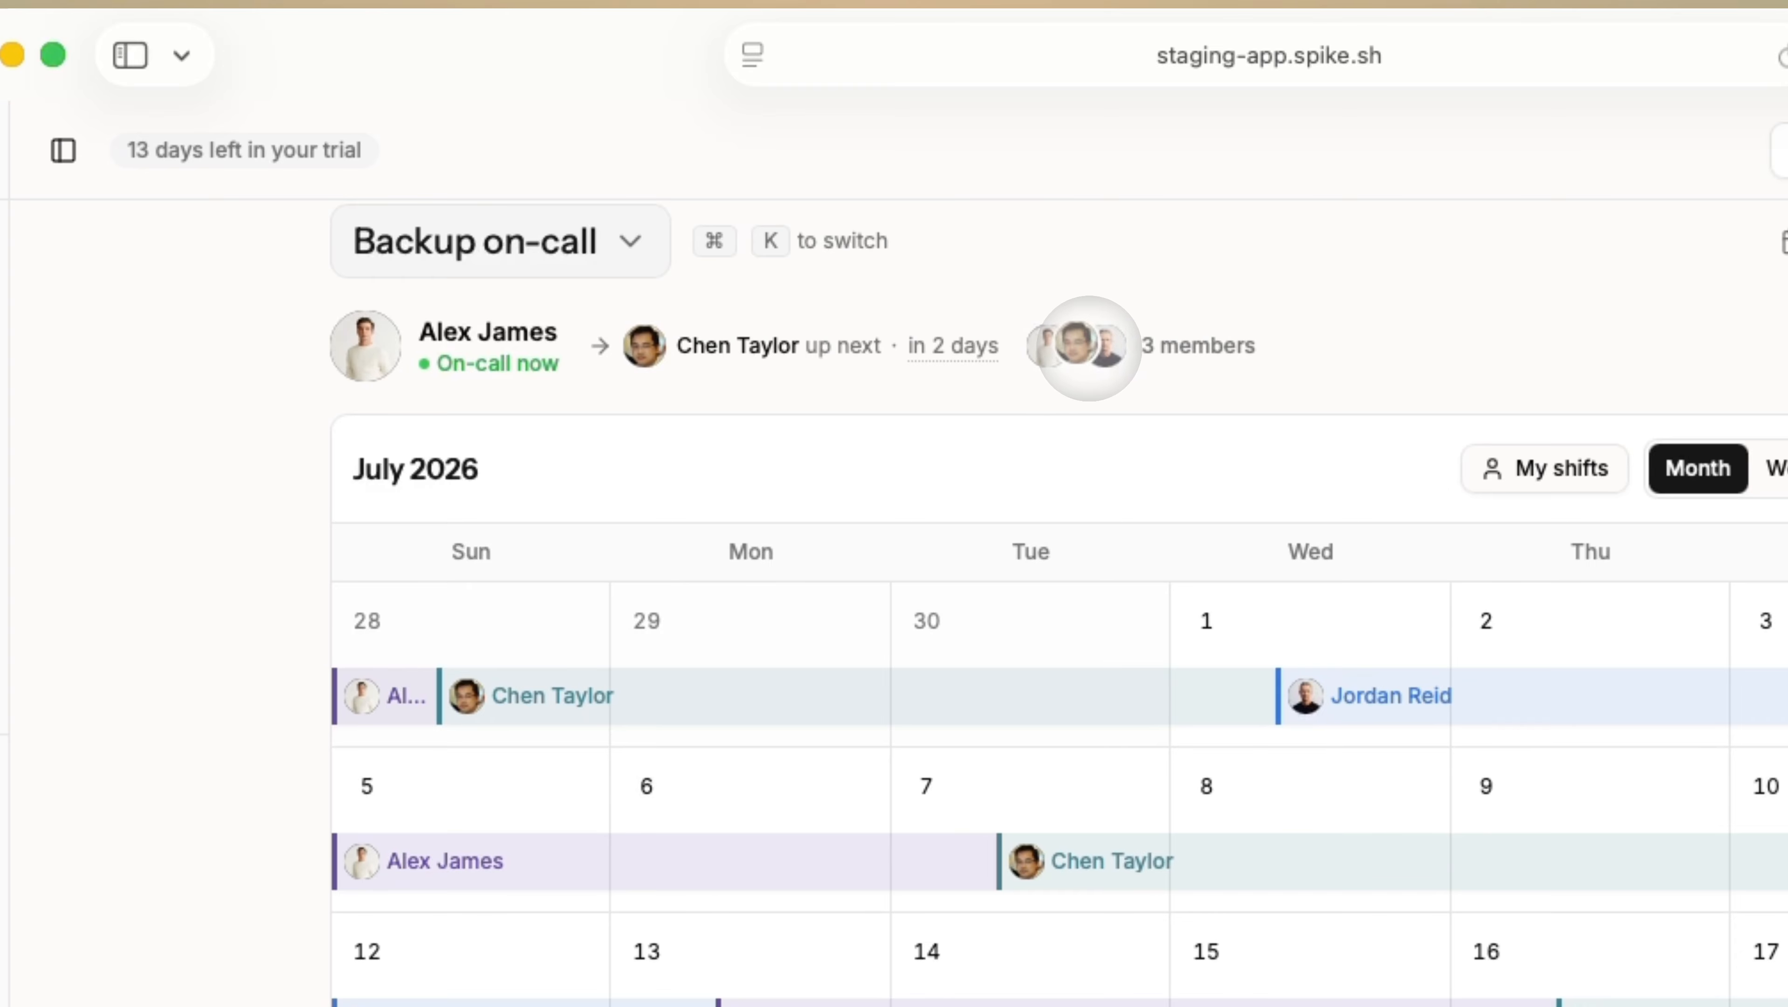
click(1106, 344)
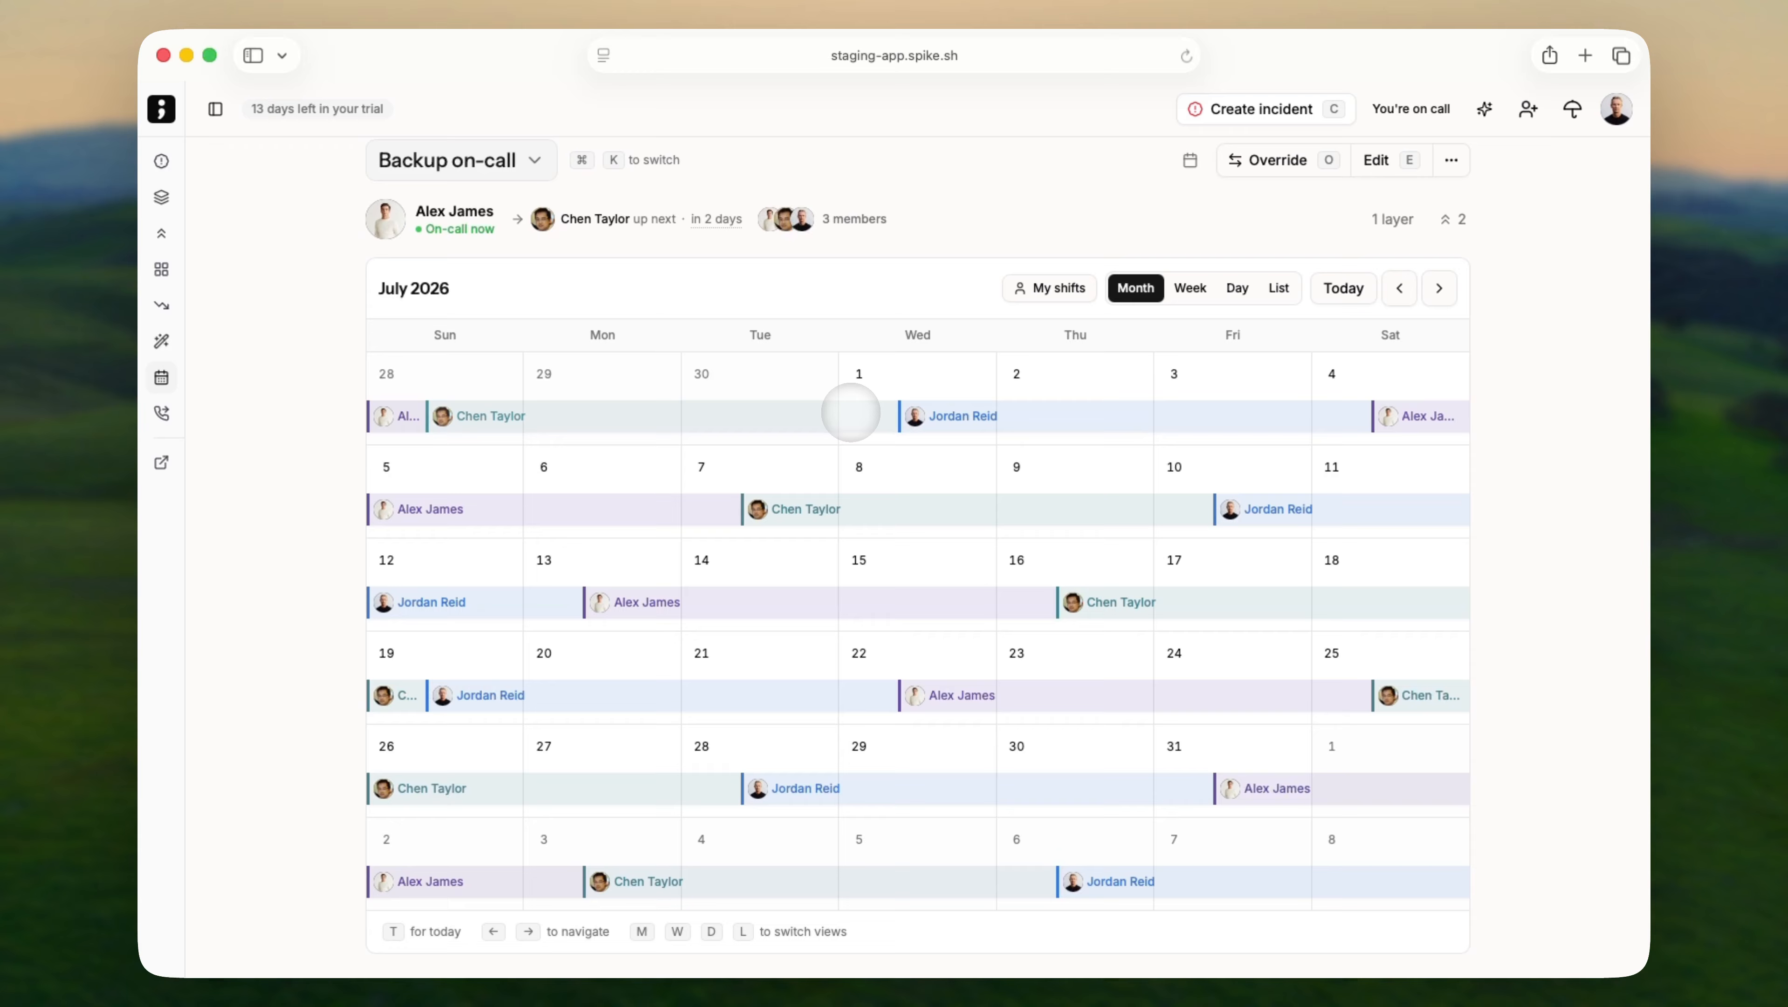
click(848, 414)
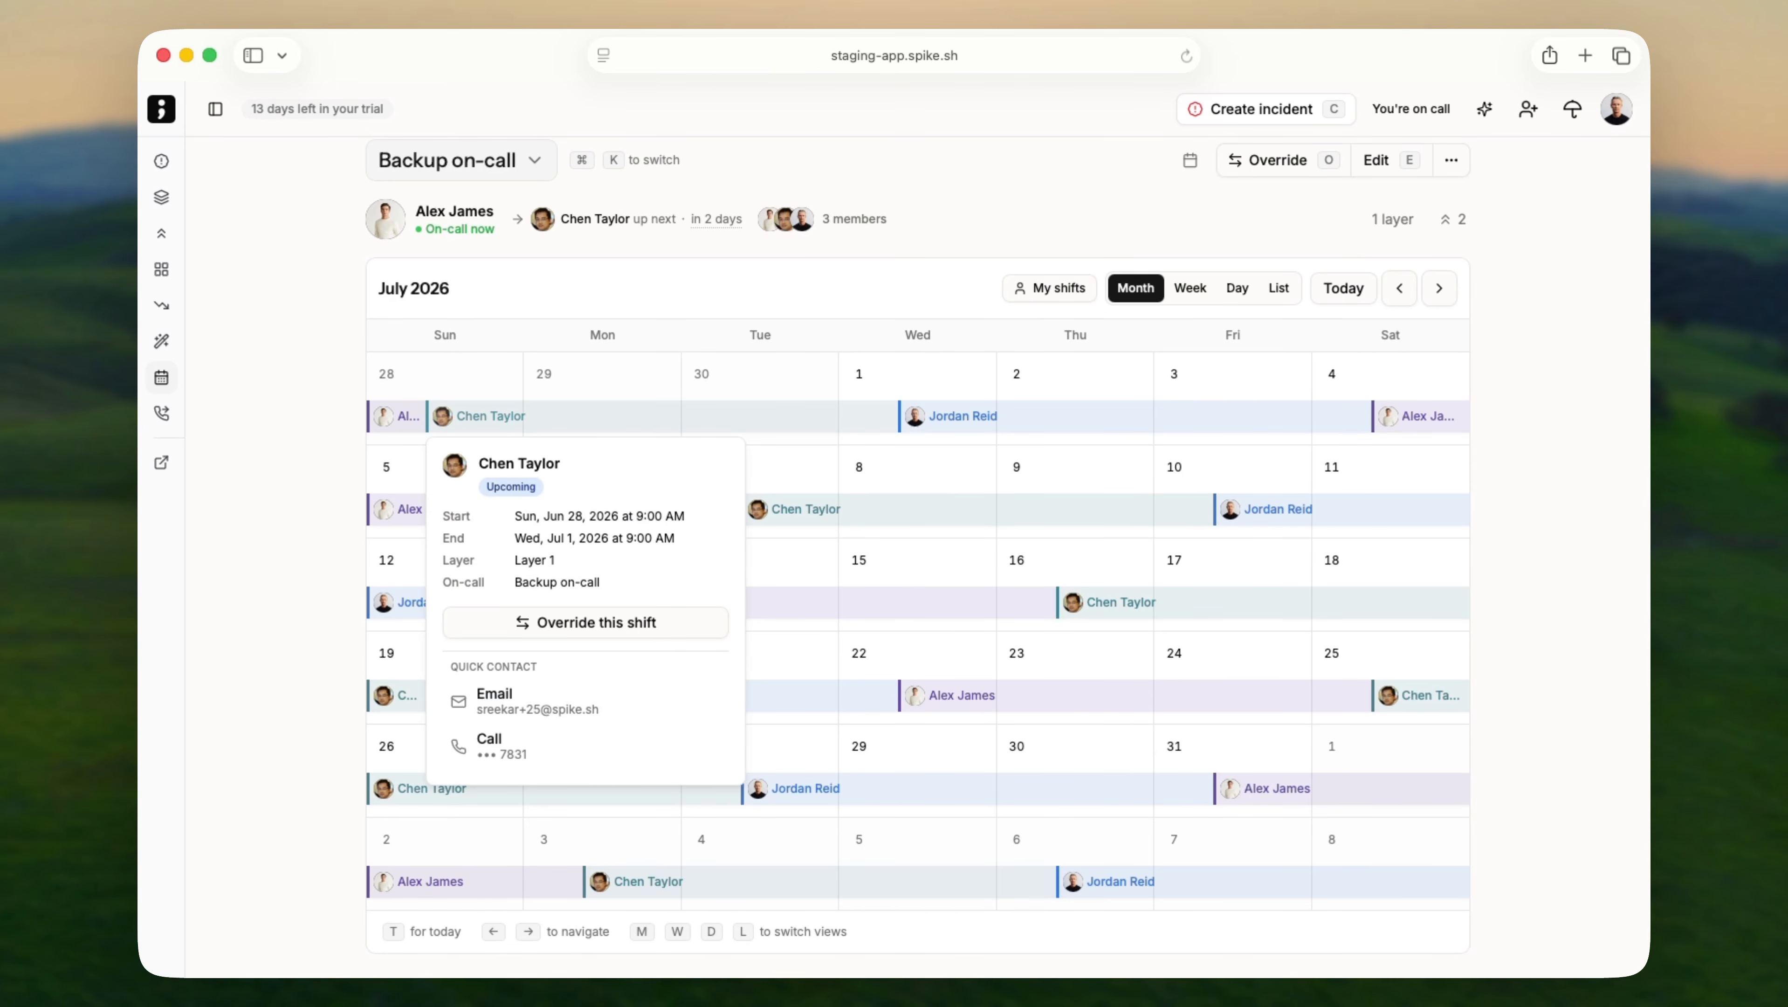
Select Jun 29–Jul 3 on the Backup on-call calendar and assign another teammate as the override.
click(803, 413)
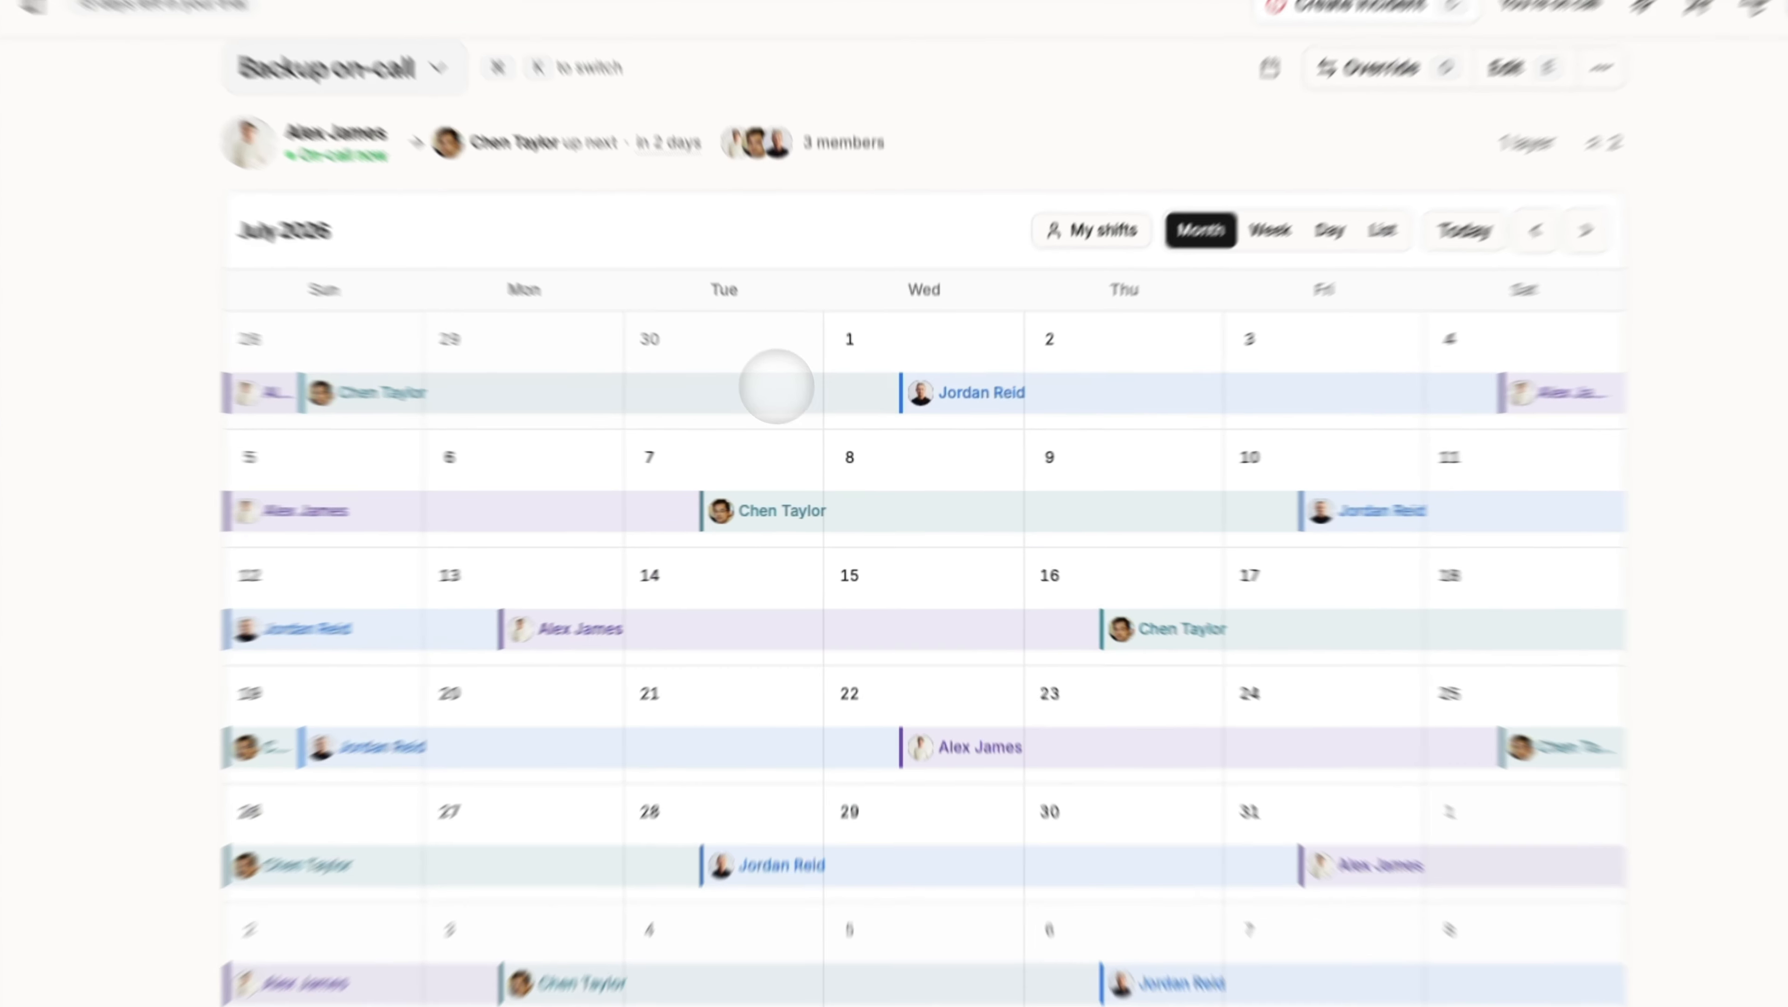
drag(606, 390, 1047, 380)
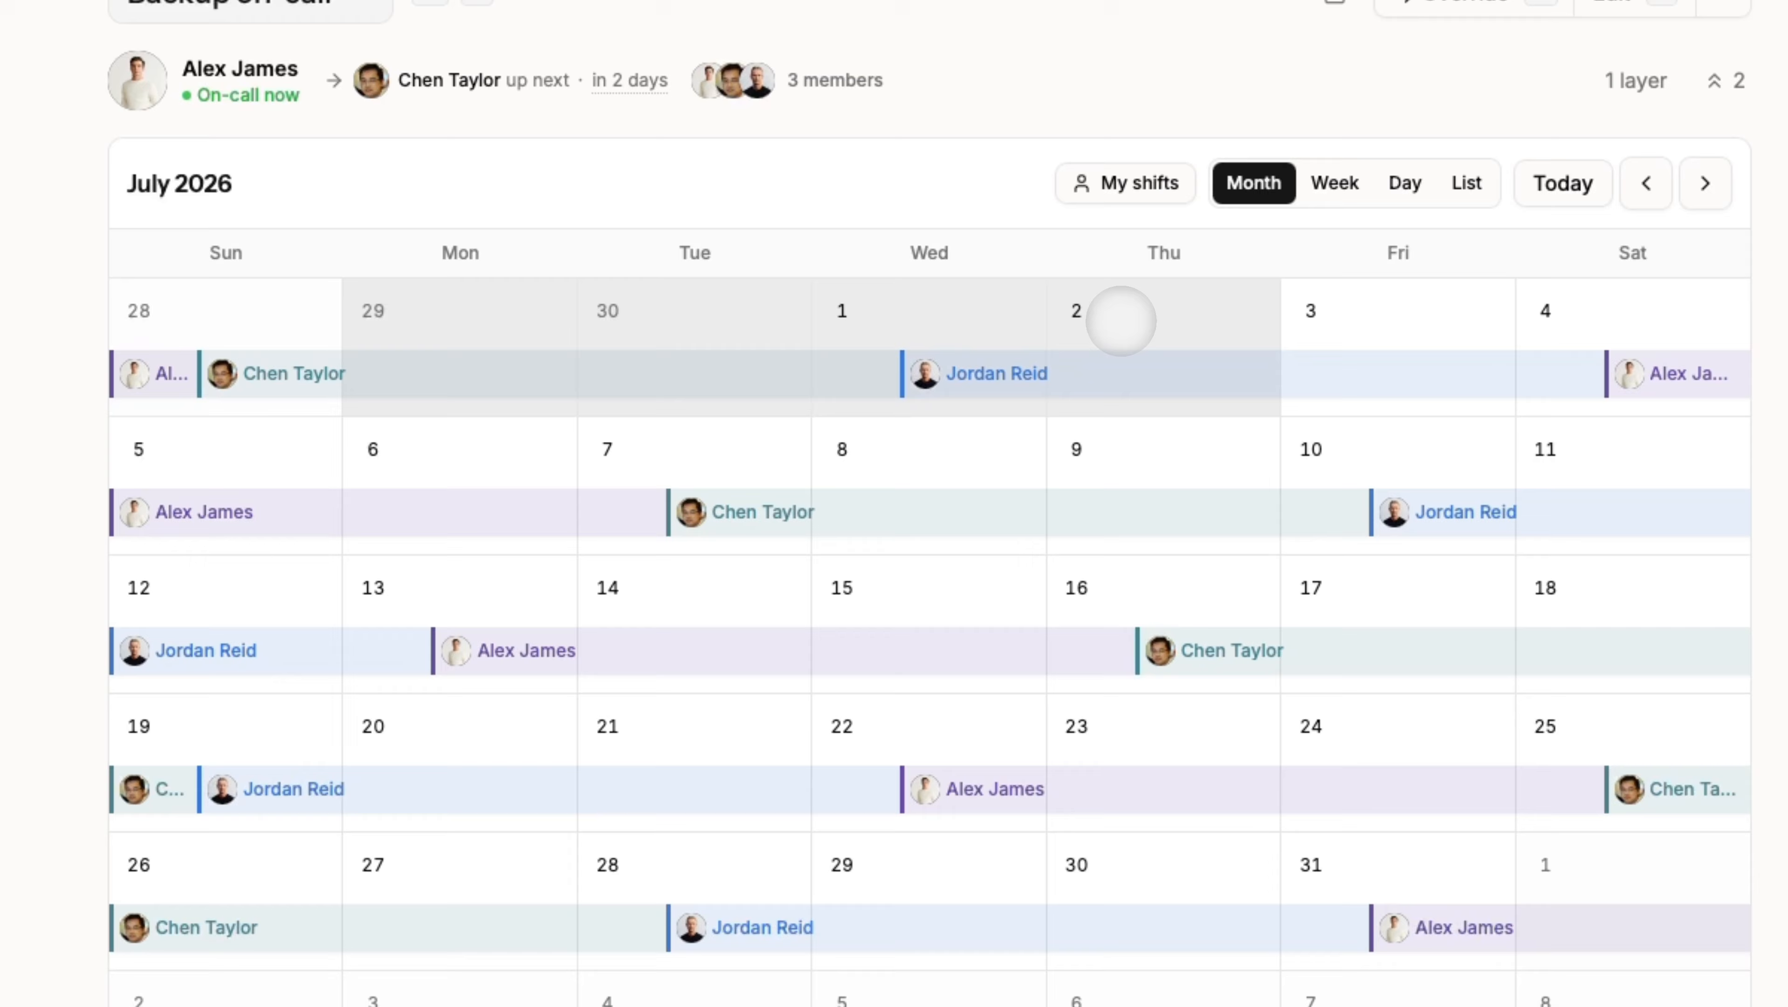
drag(1121, 320, 1398, 307)
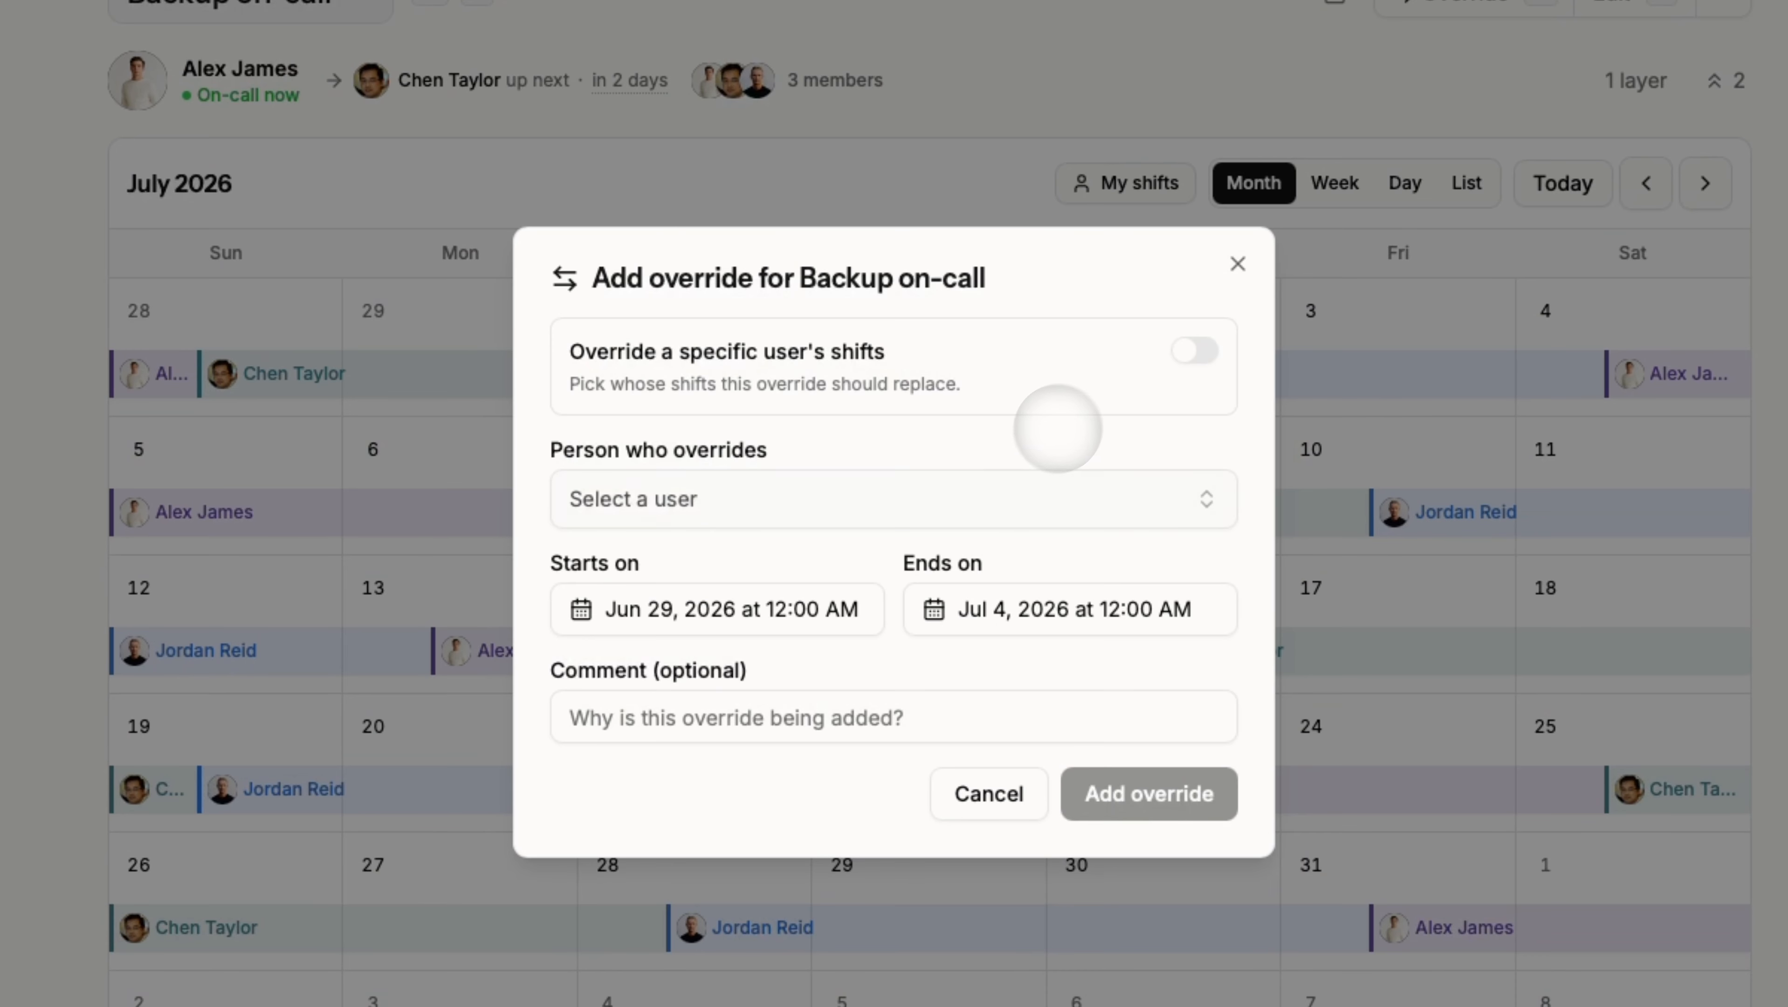
click(994, 488)
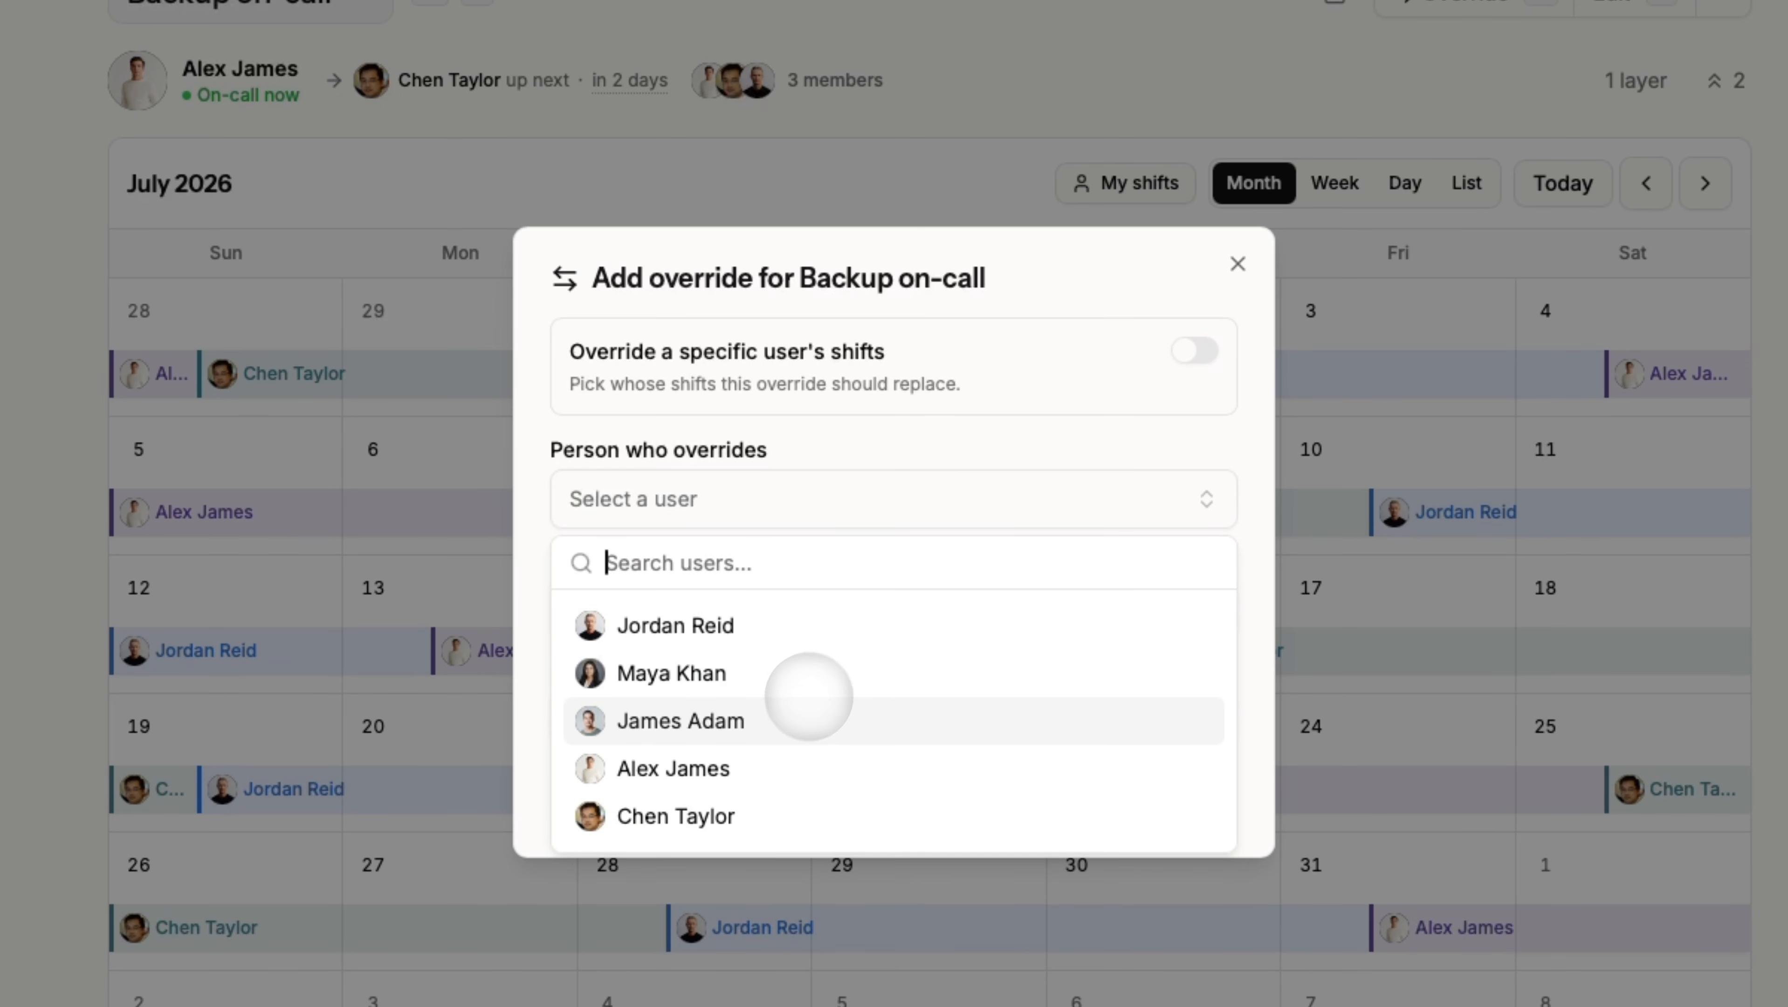
click(795, 718)
click(1154, 793)
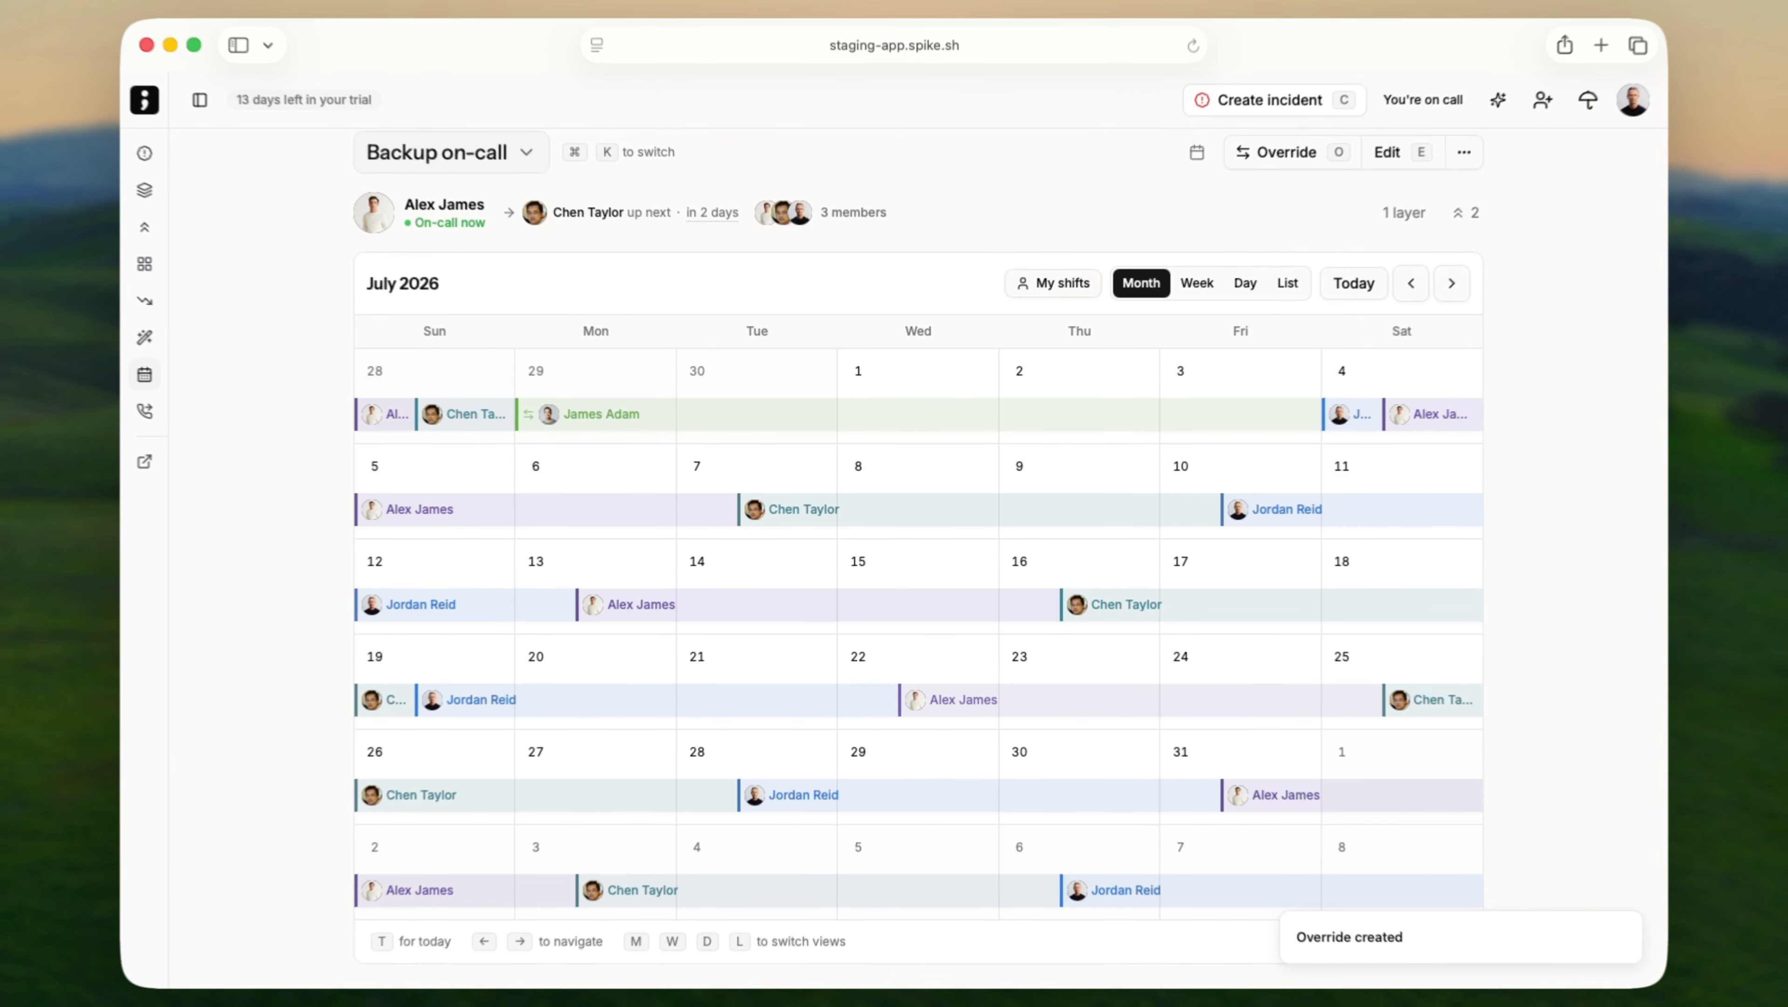
scroll(1135, 687, up, 2)
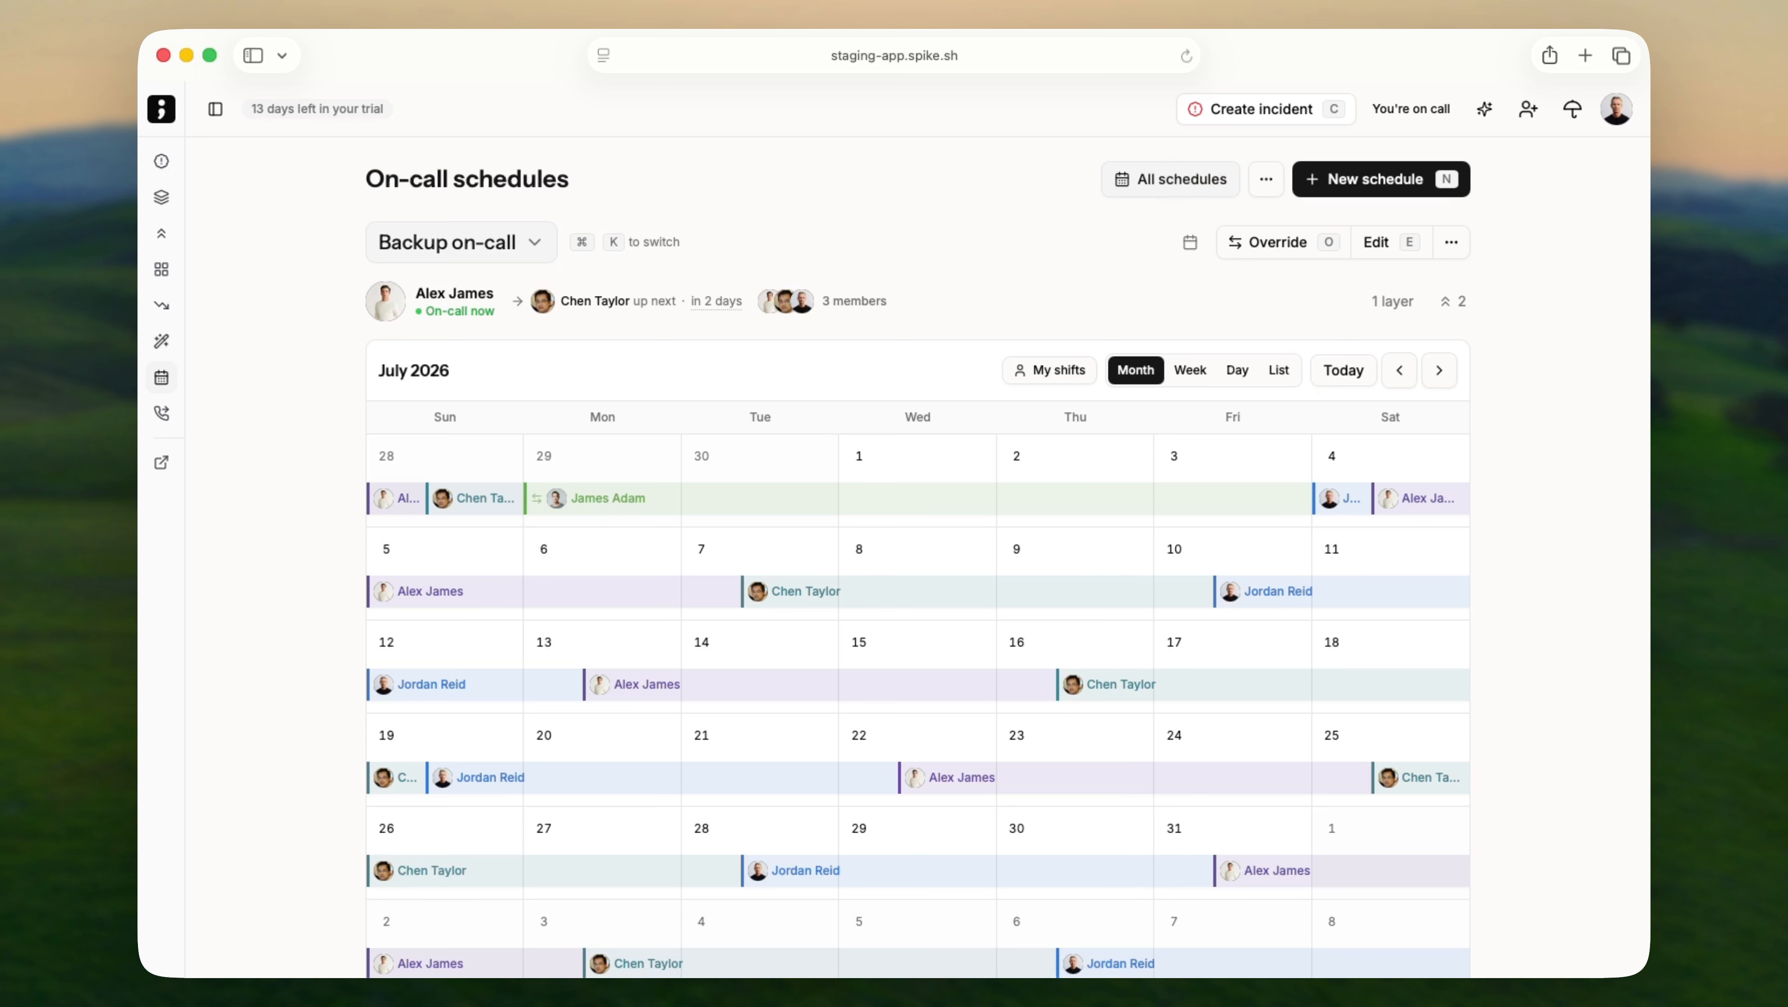
View the all-schedules on-call calendar, toggling My shifts and the schedule filter, then return to schedules.
click(1171, 179)
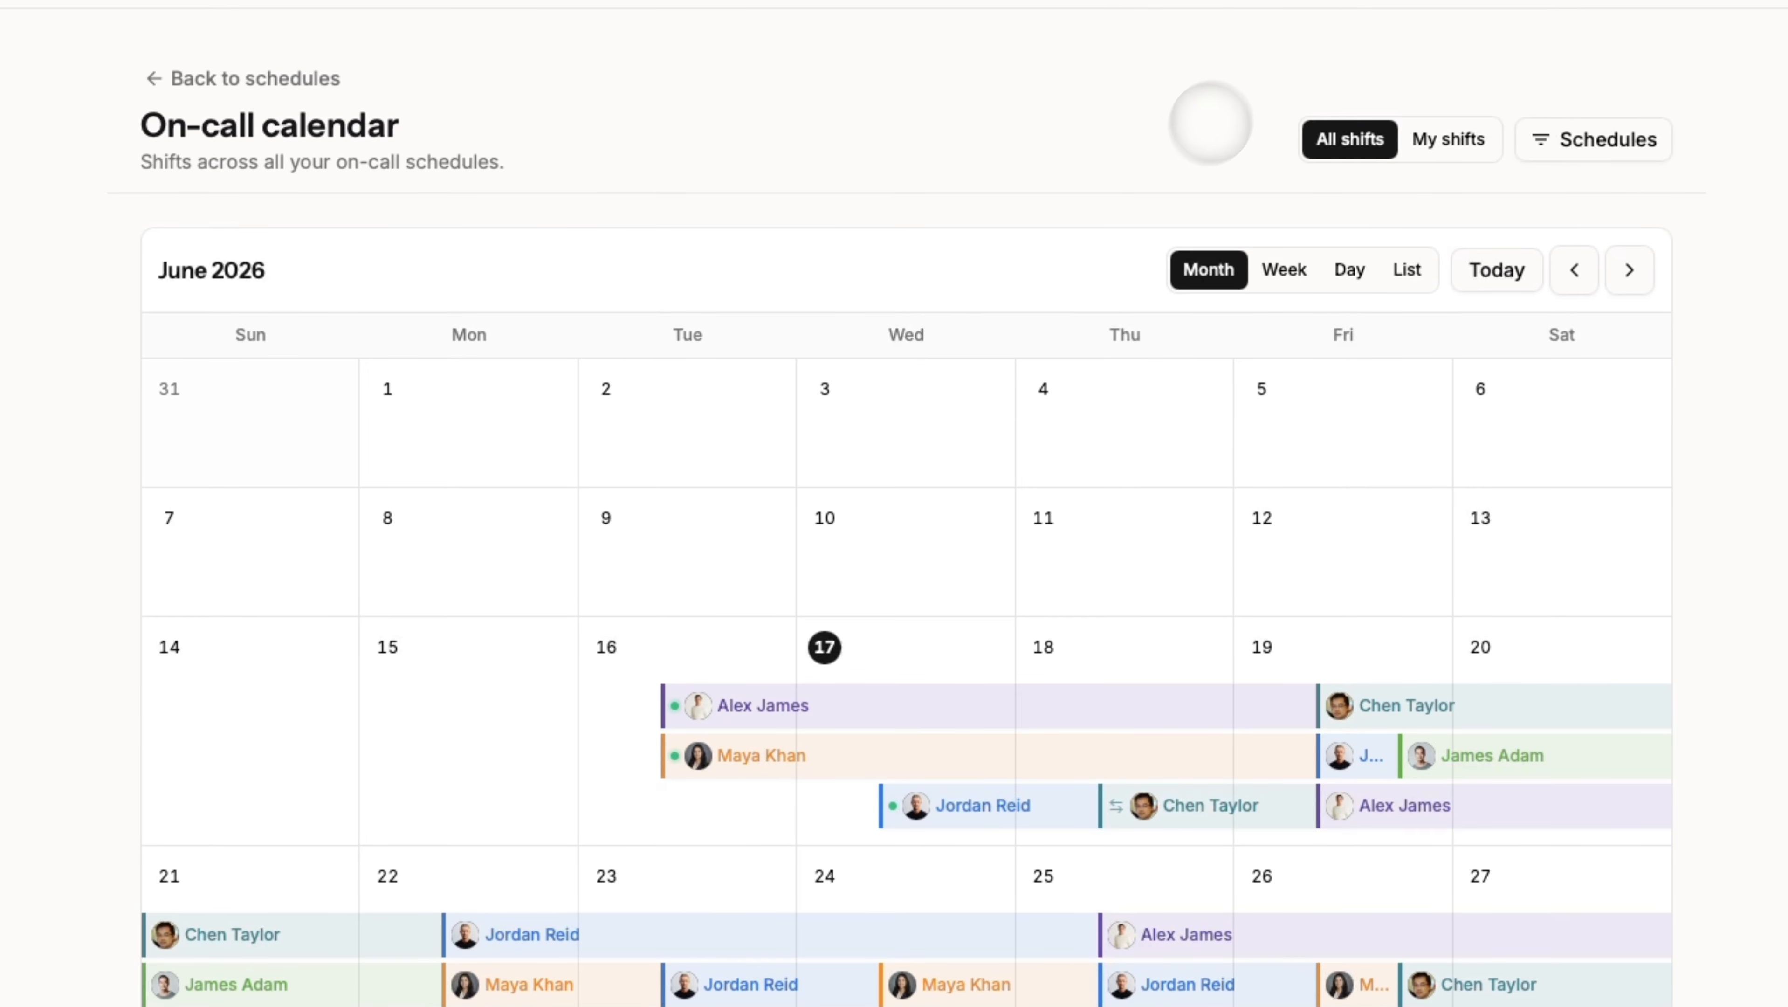
scroll(1210, 123, down, 2)
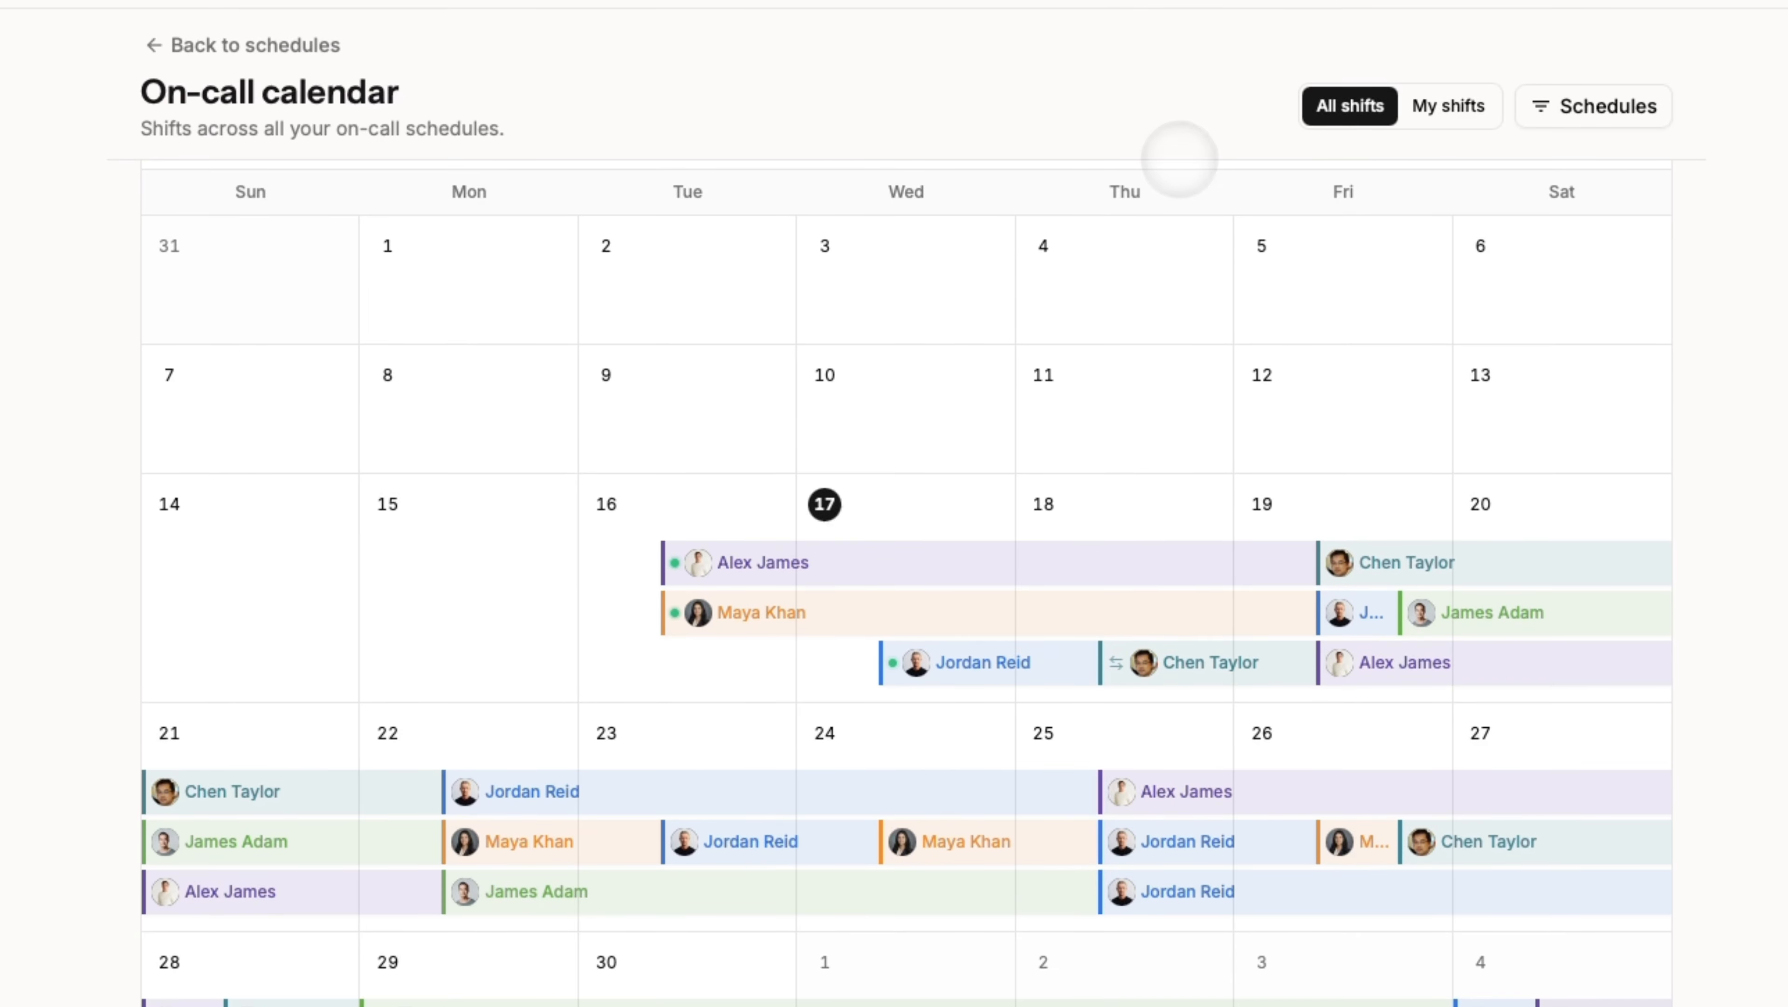
click(1448, 106)
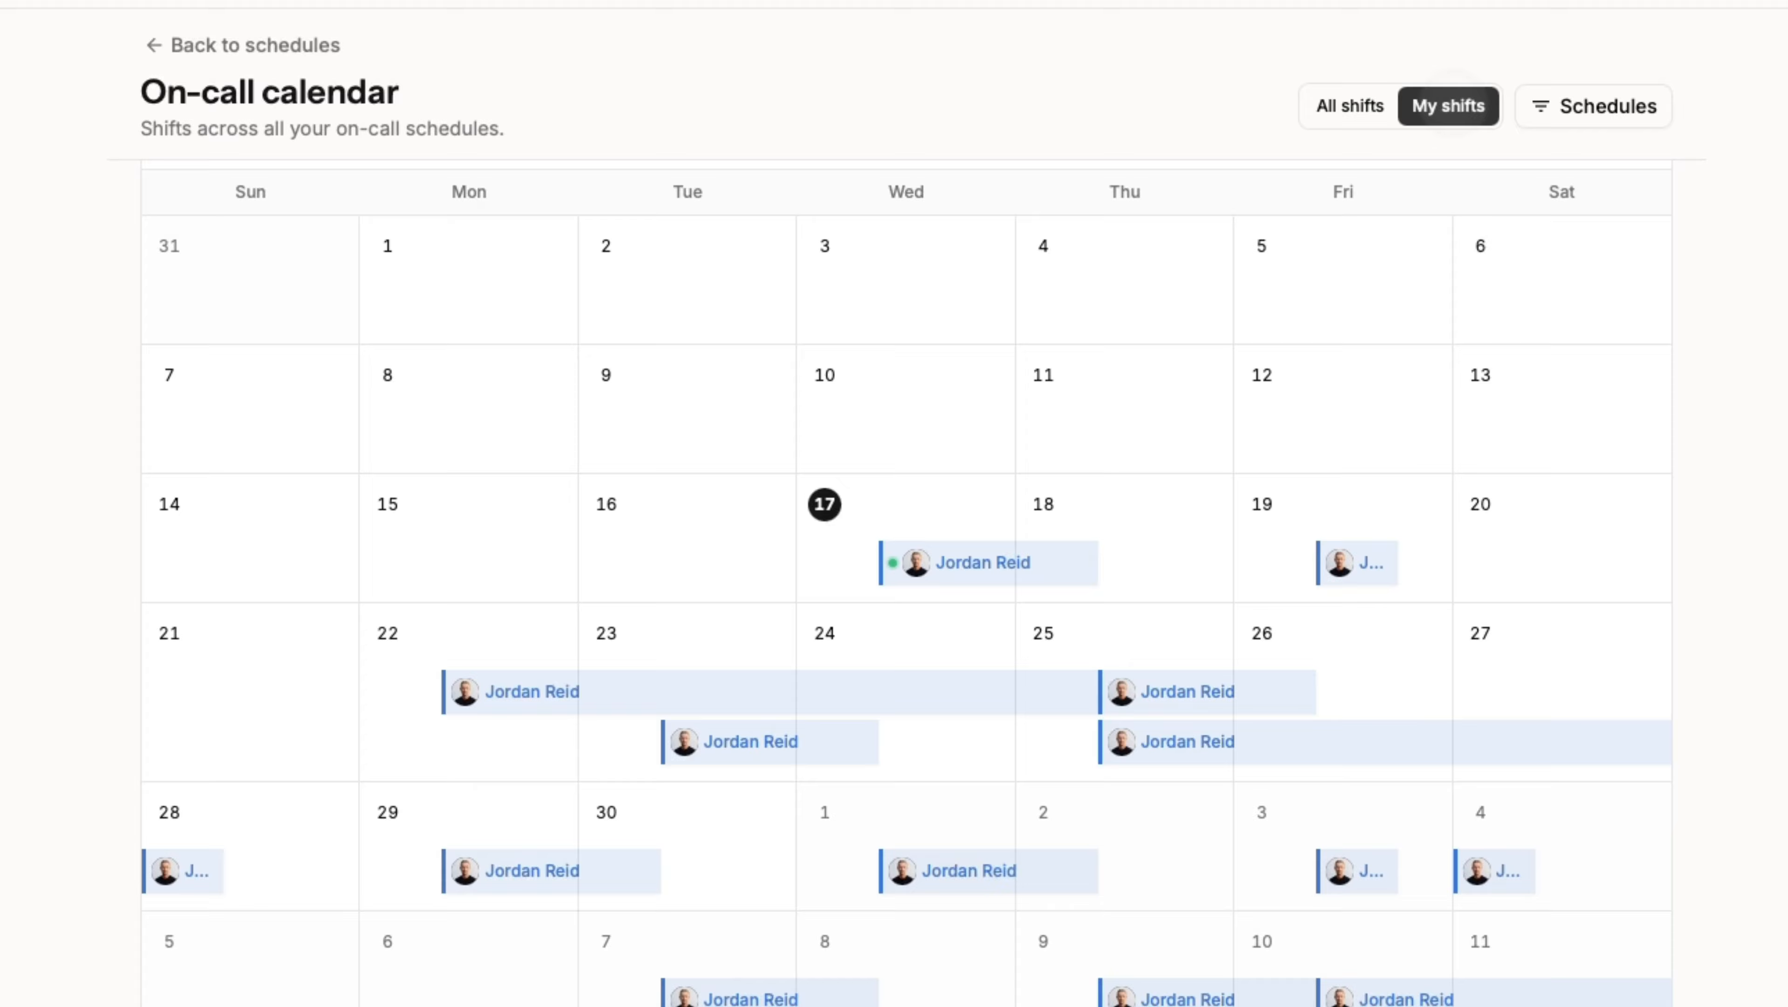
click(1551, 102)
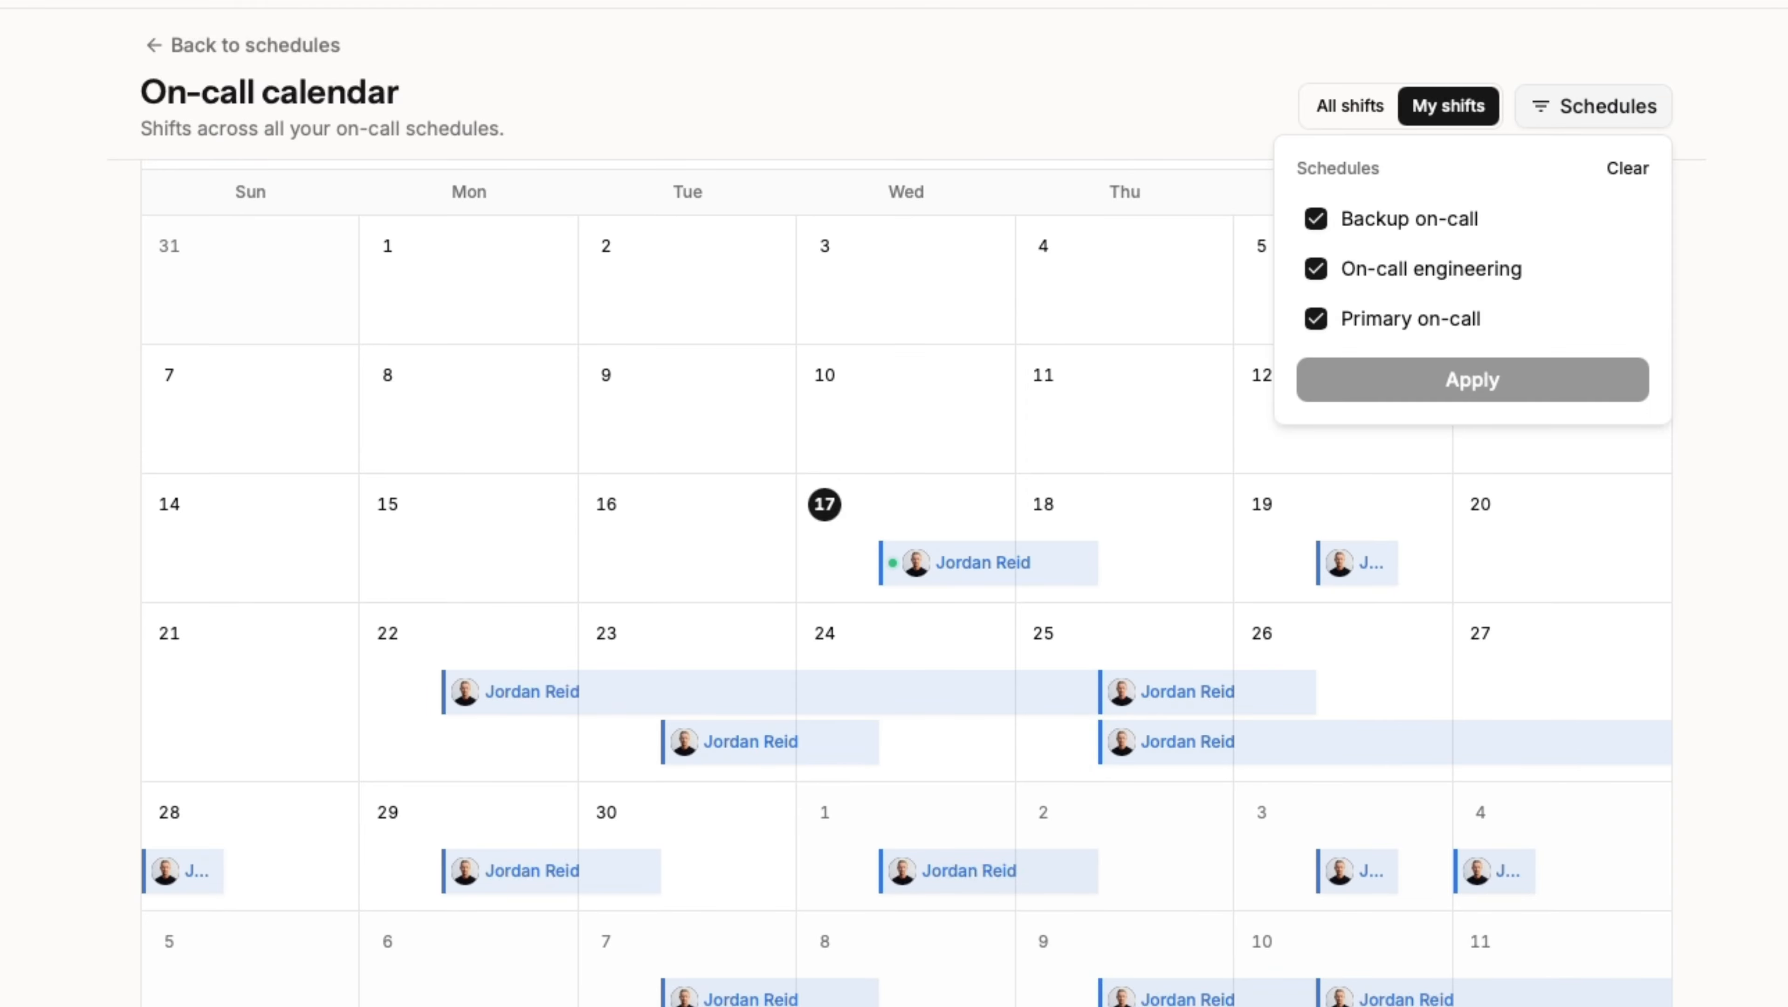
click(1550, 102)
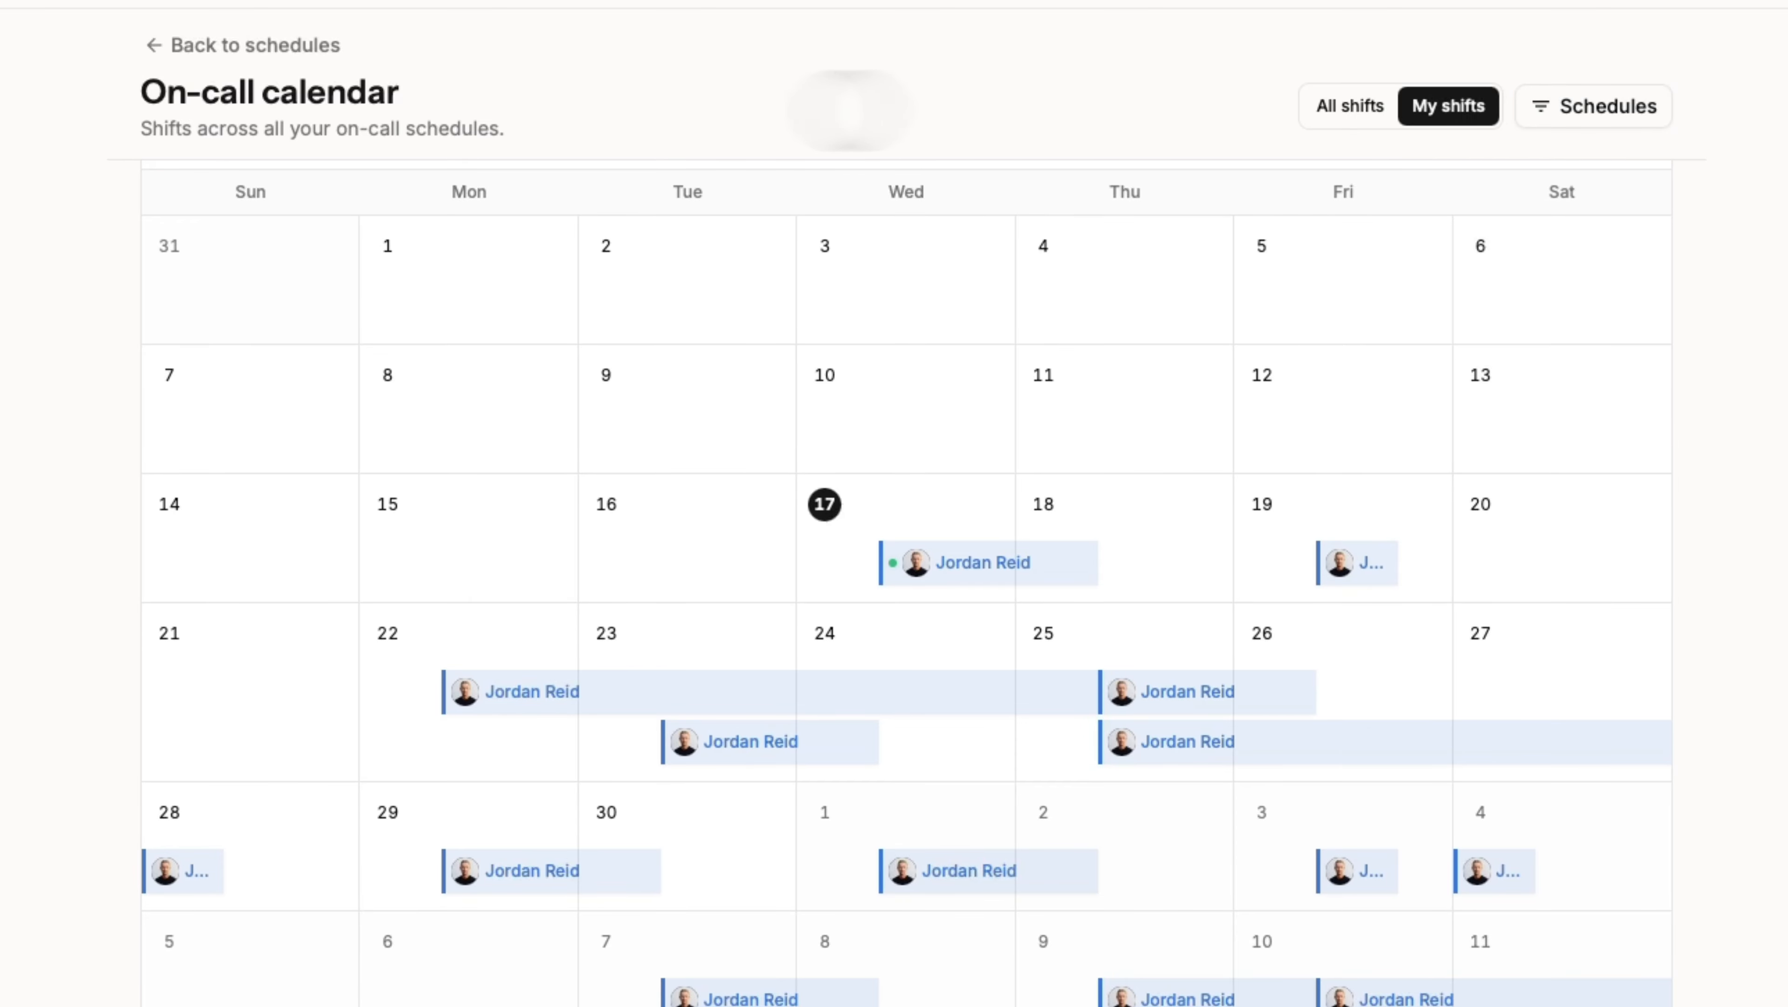
click(298, 47)
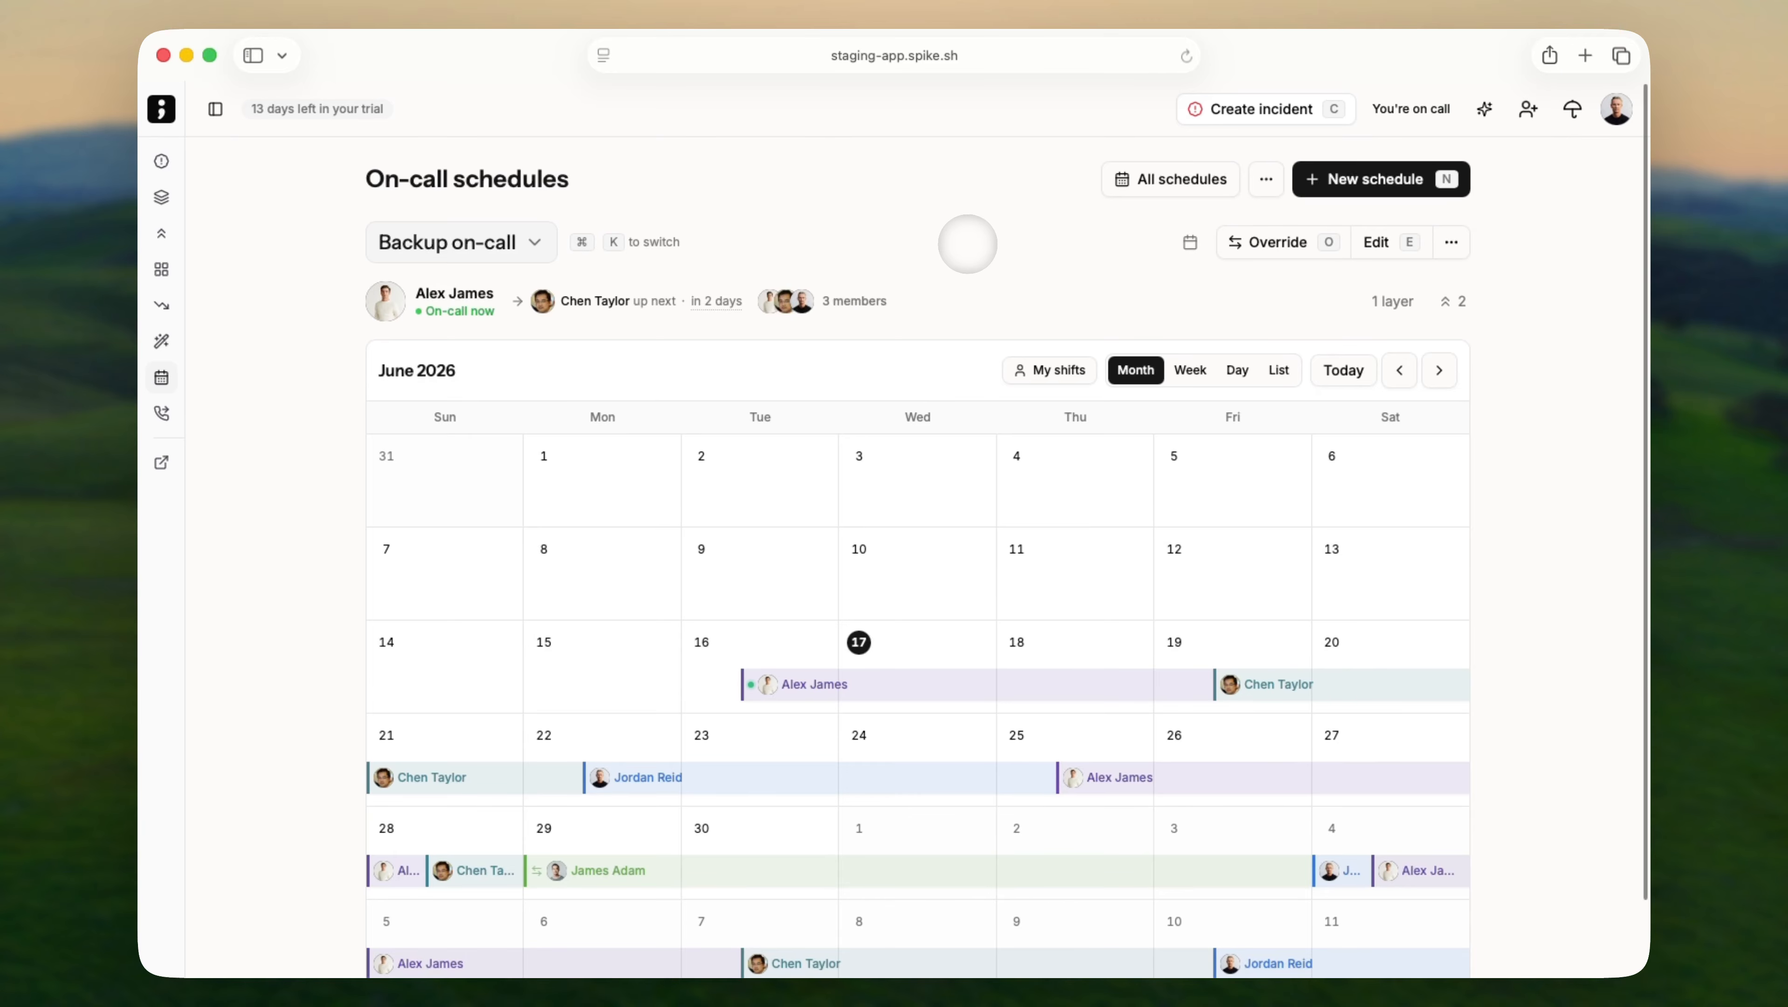
scroll(967, 243, down, 1)
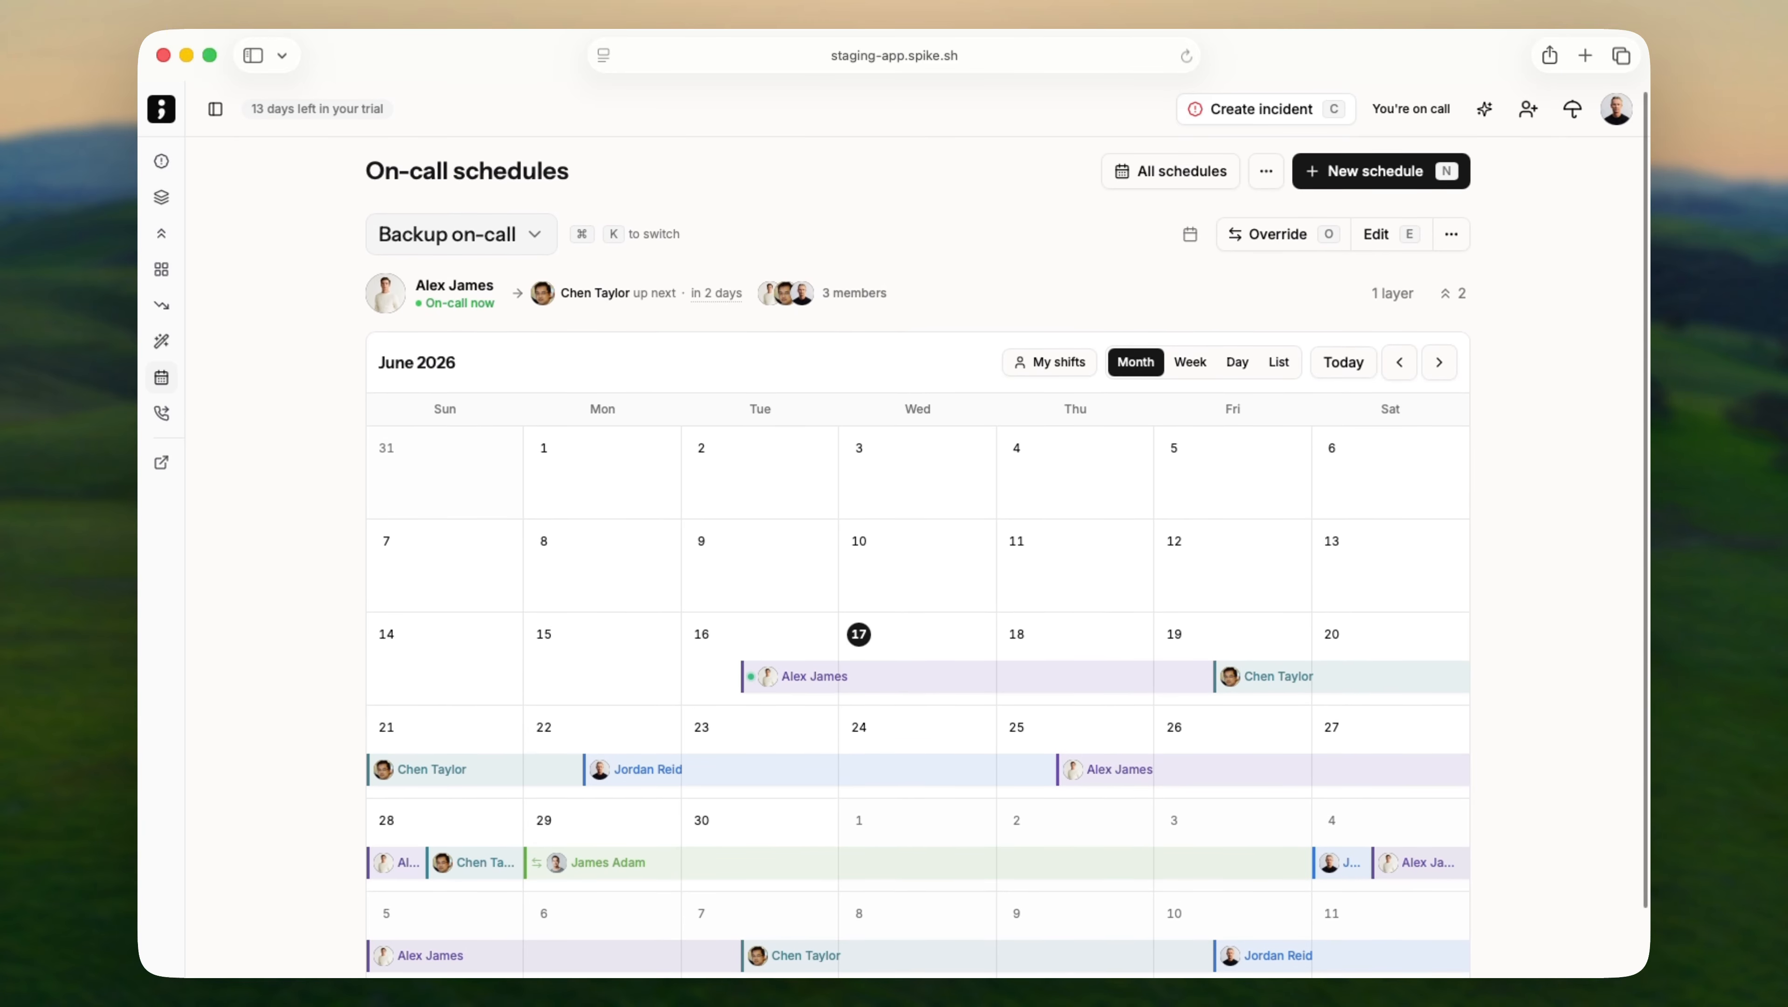
scroll(916, 564, up, 1)
Switch to the On-call engineering schedule's June 2026 calendar via ⌘K.
key(super+k)
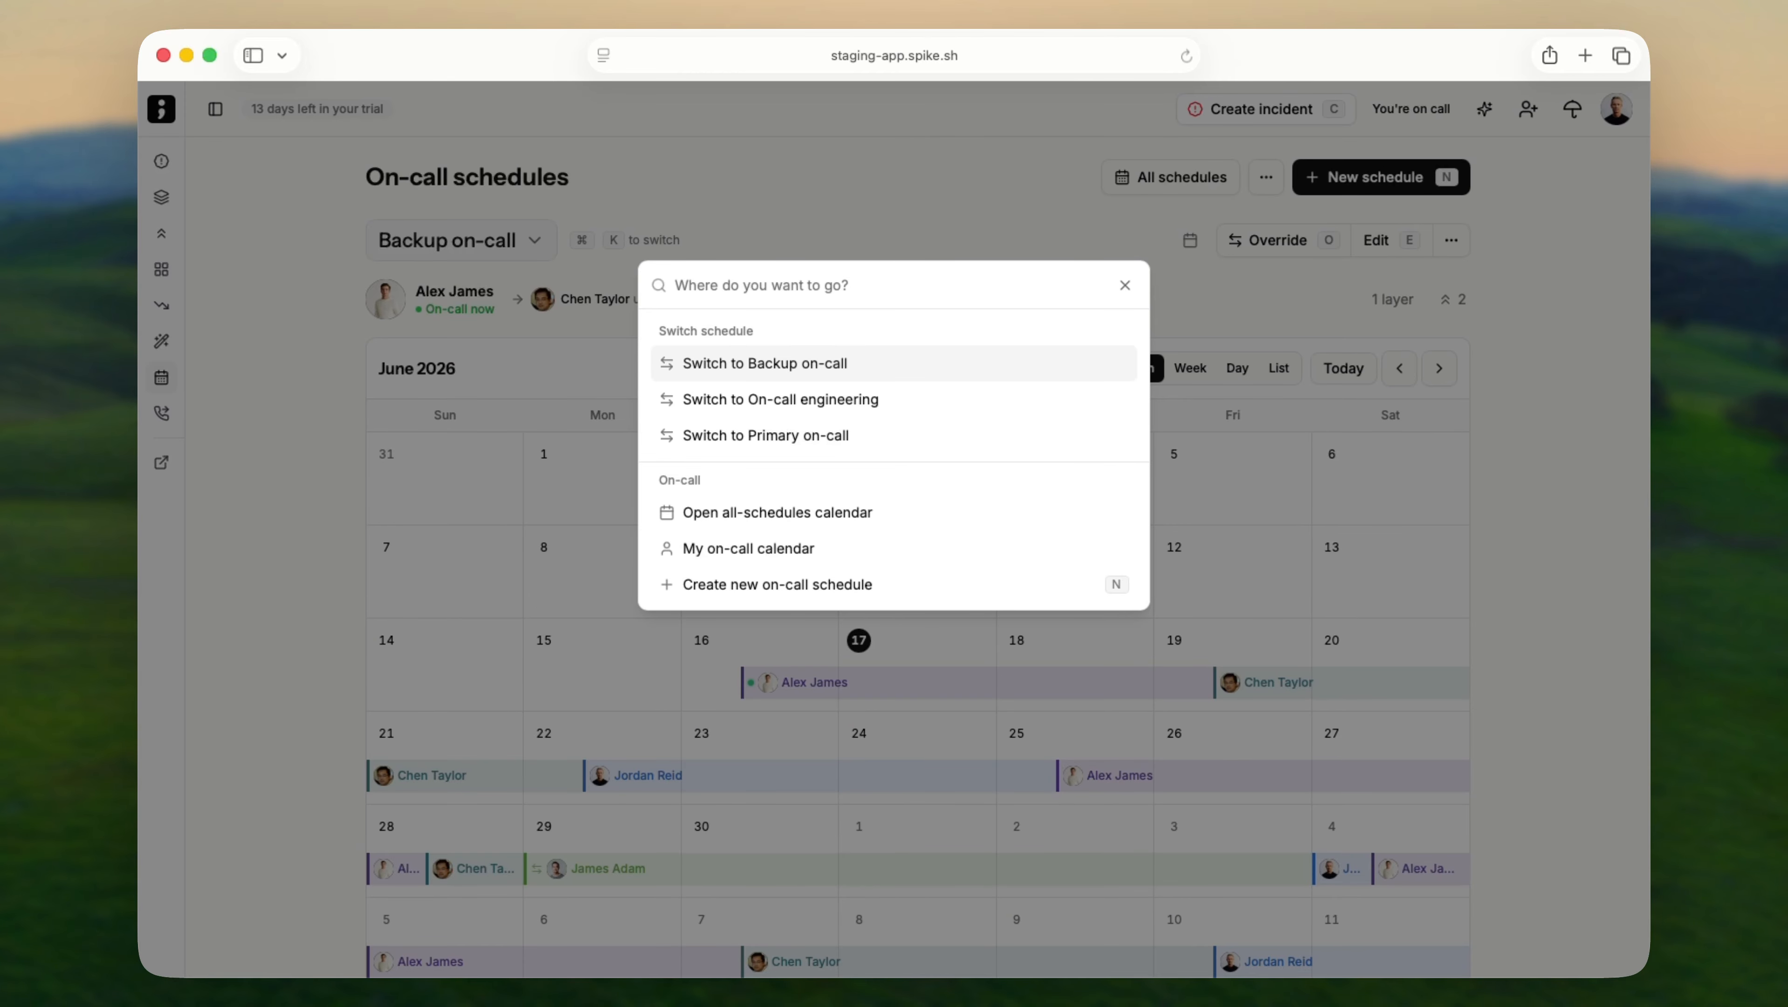
key(Down)
key(Return)
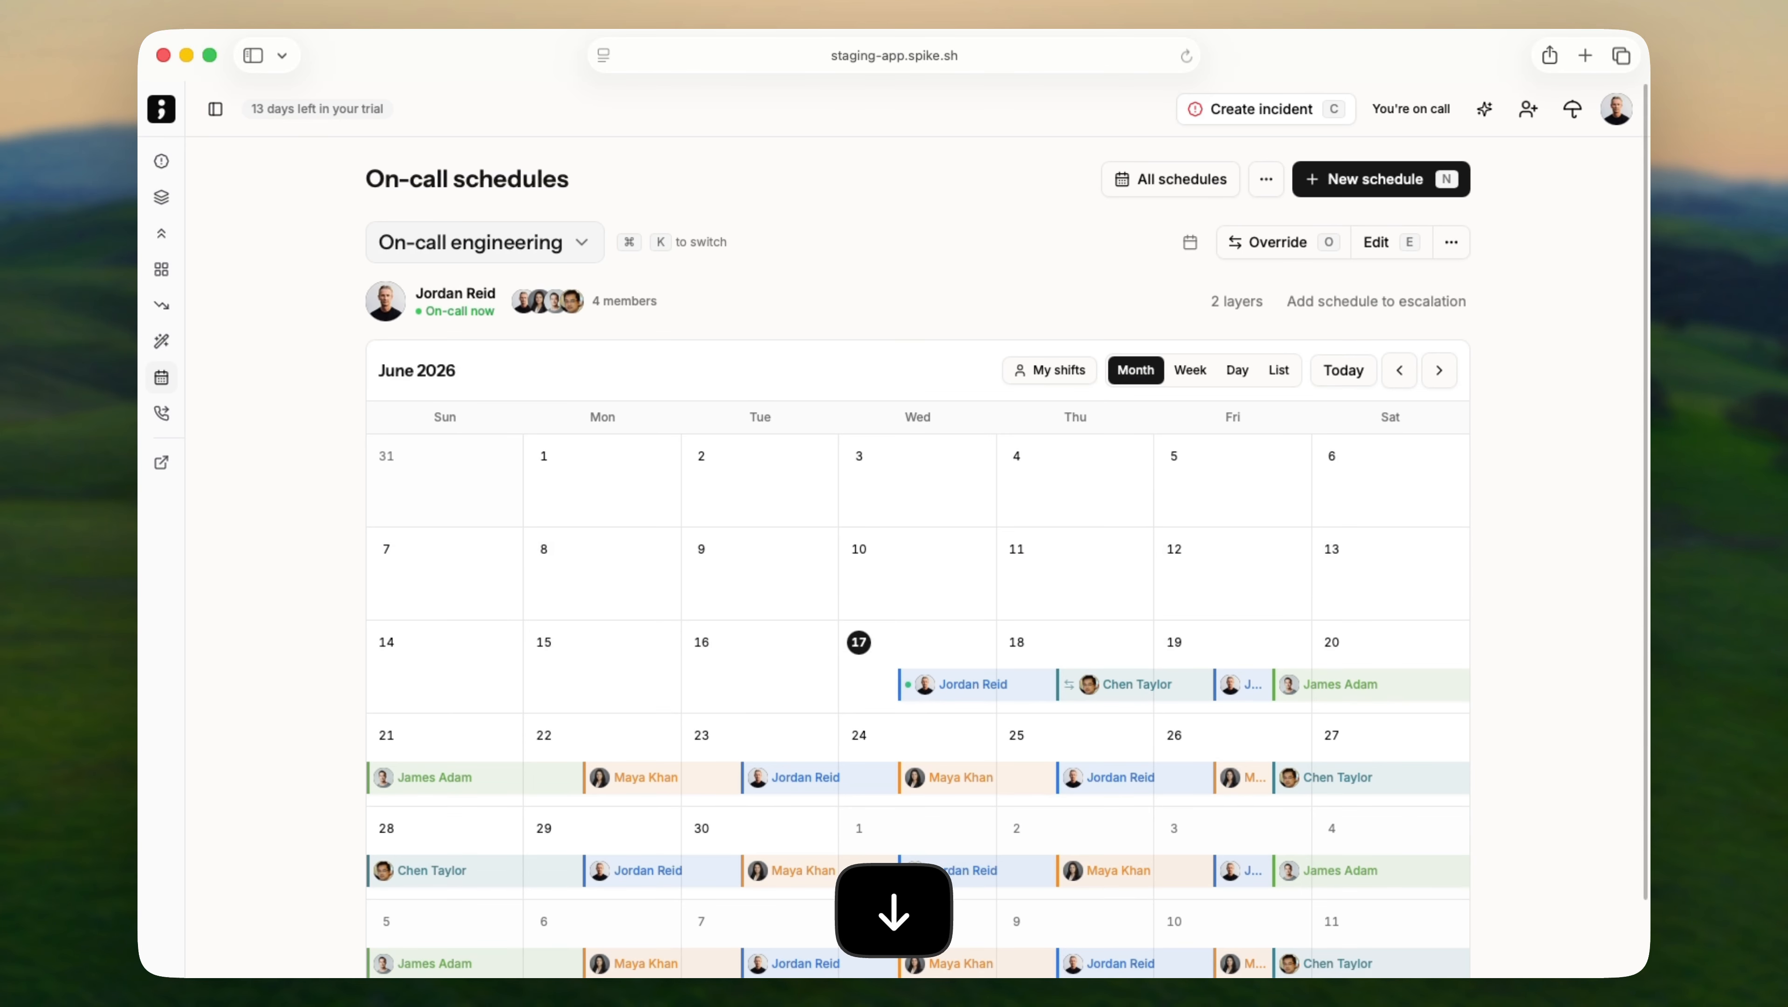
Switch to the Primary on-call schedule via ⌘K.
key(super+k)
key(Down)
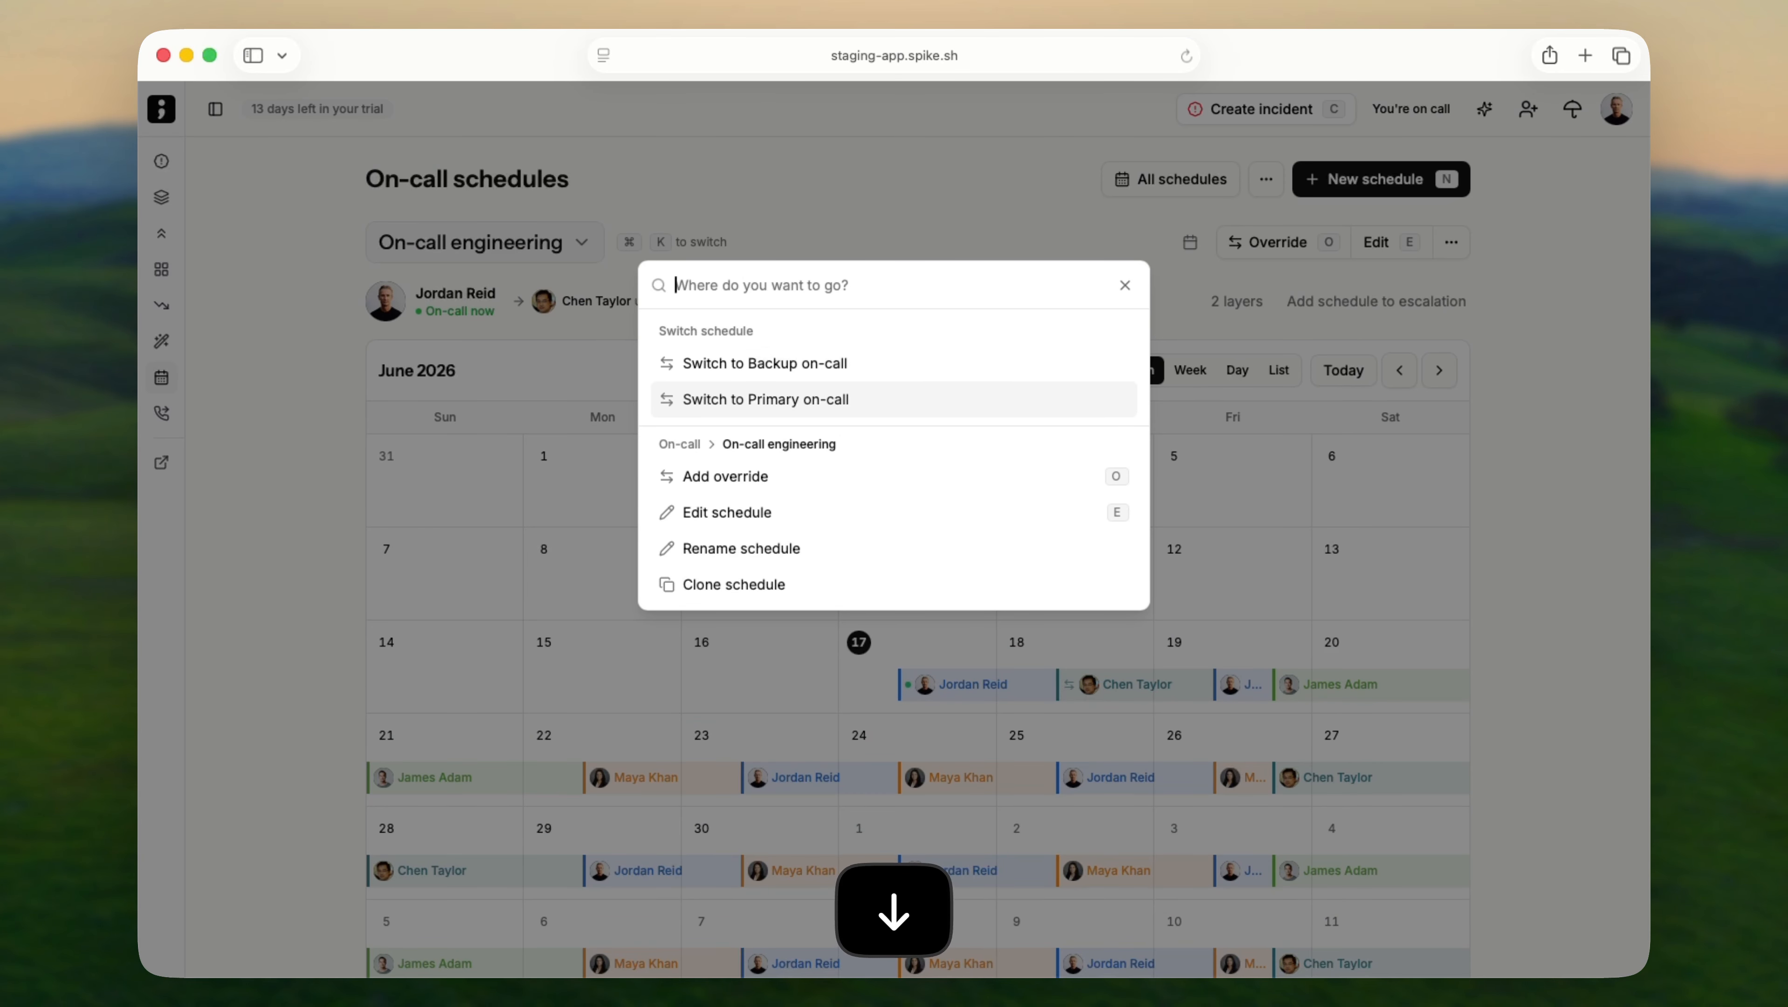
key(Return)
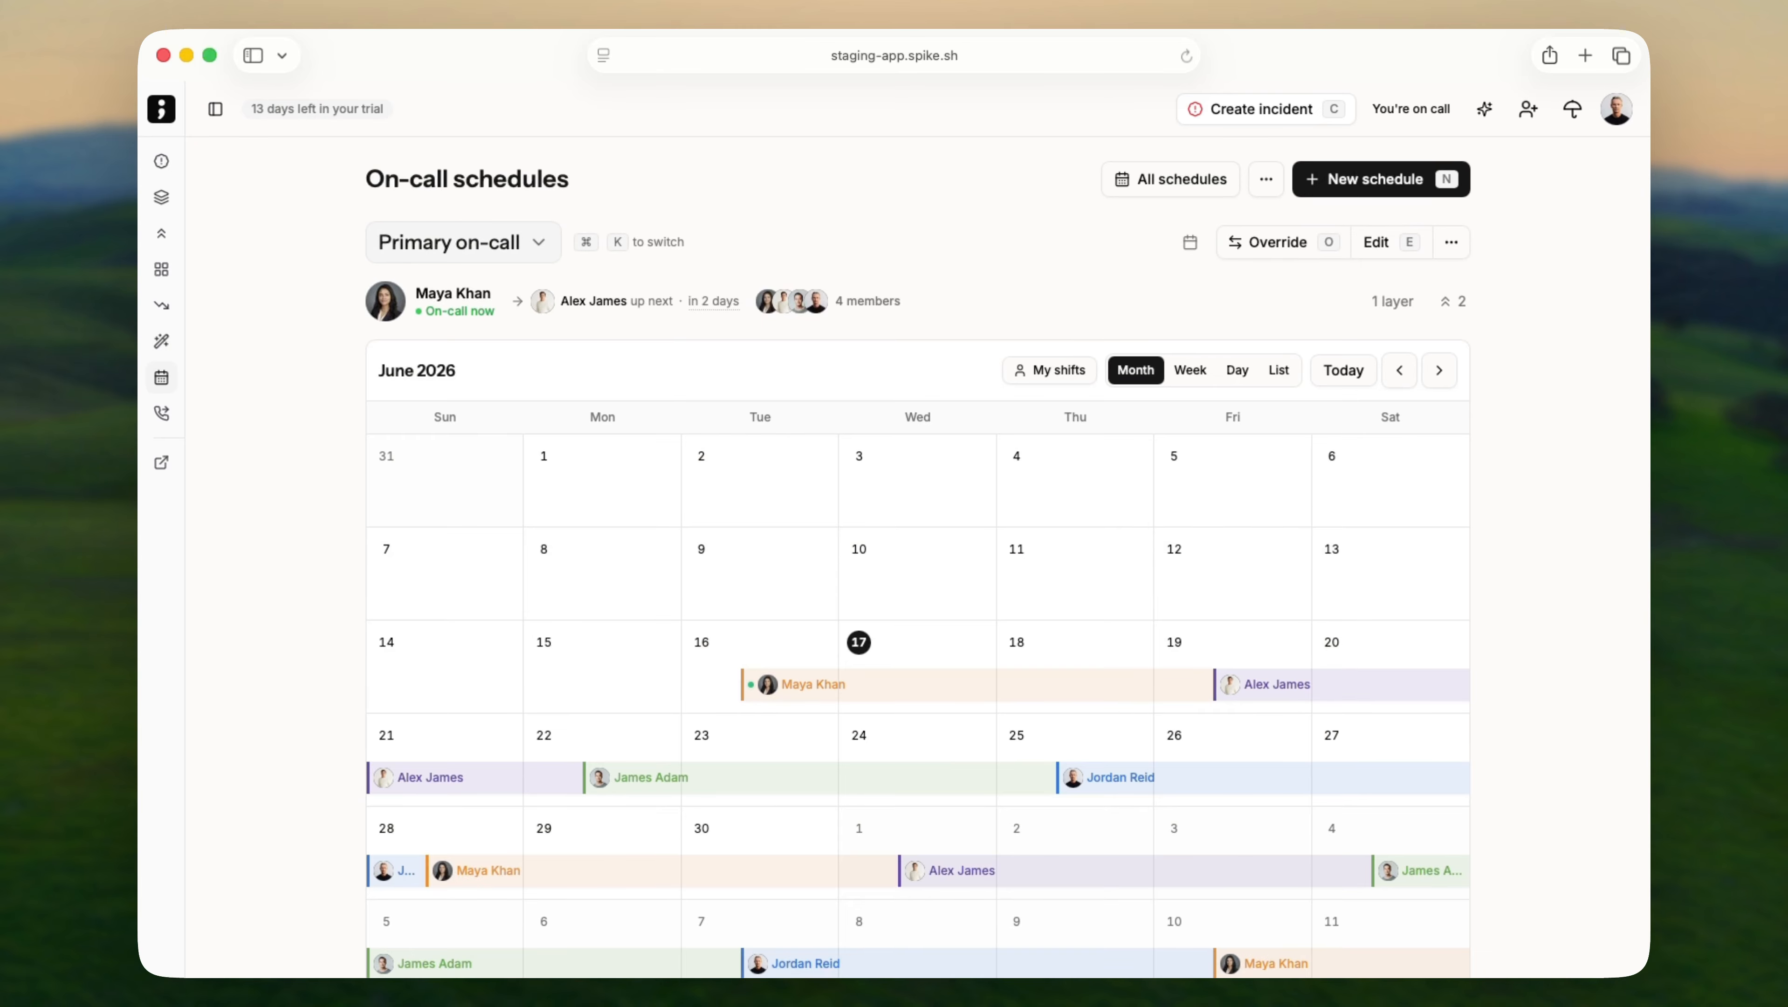
Open the Primary on-call override form and the ··· options menu, closing both without changes.
key(super+k)
text(overr)
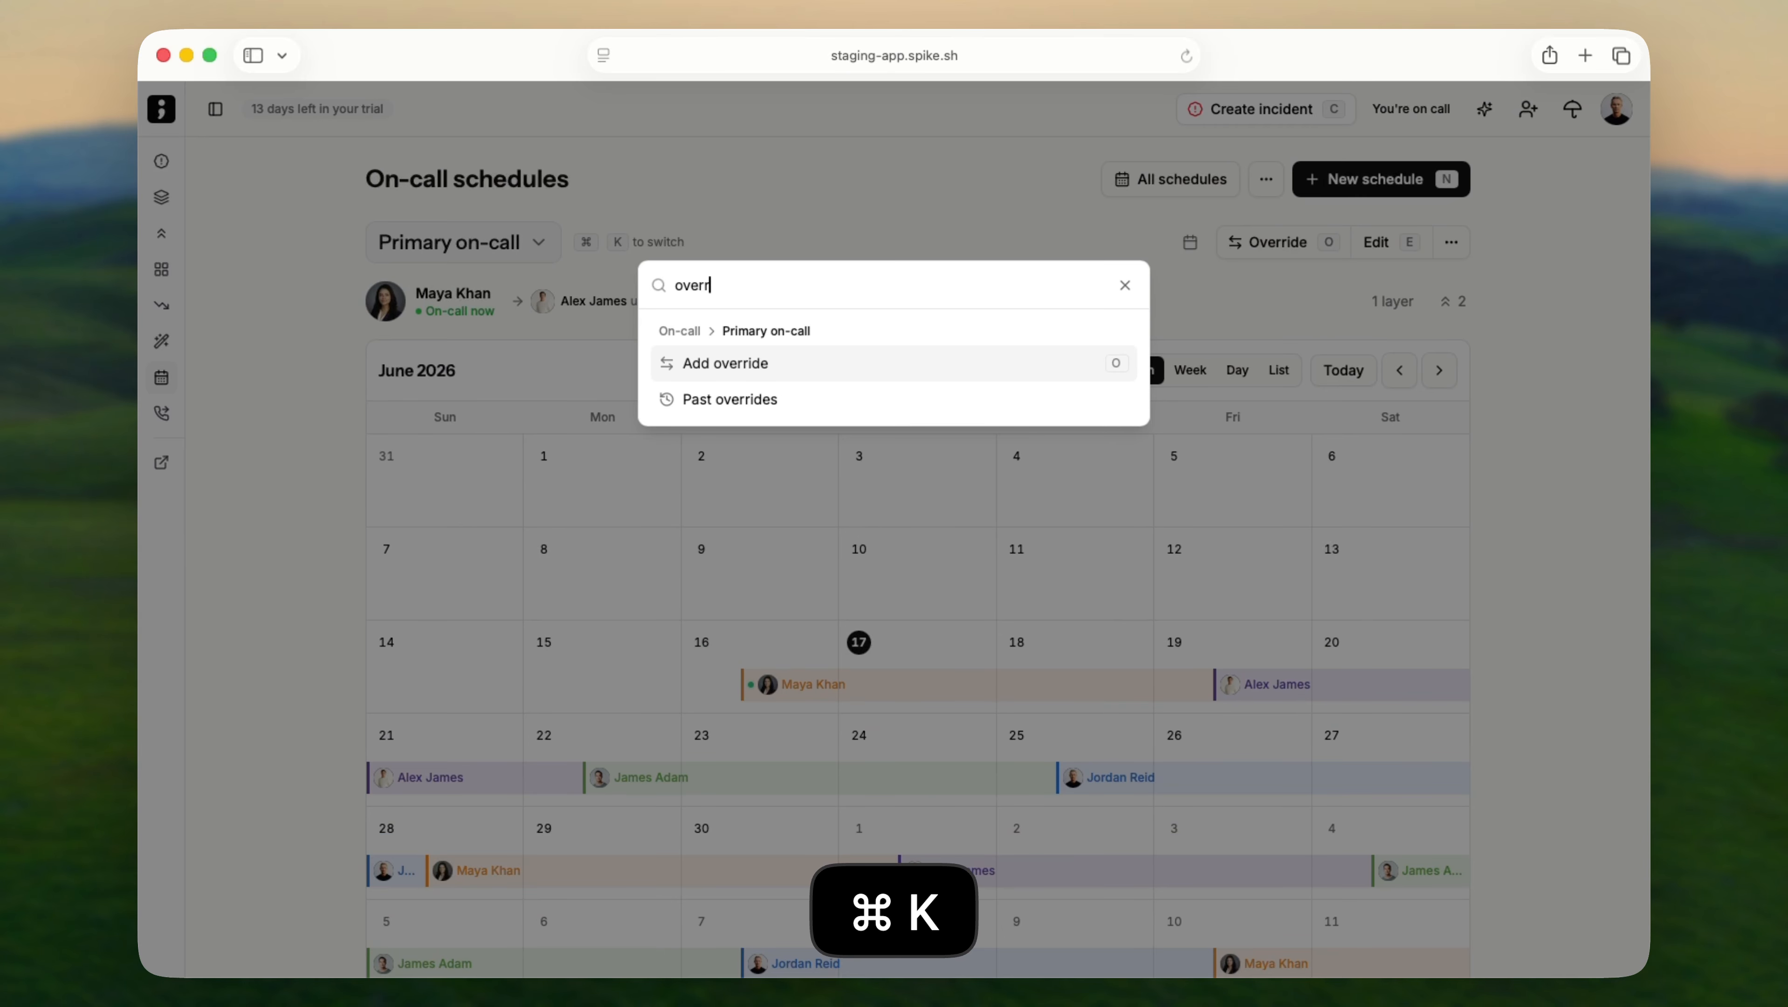
key(Return)
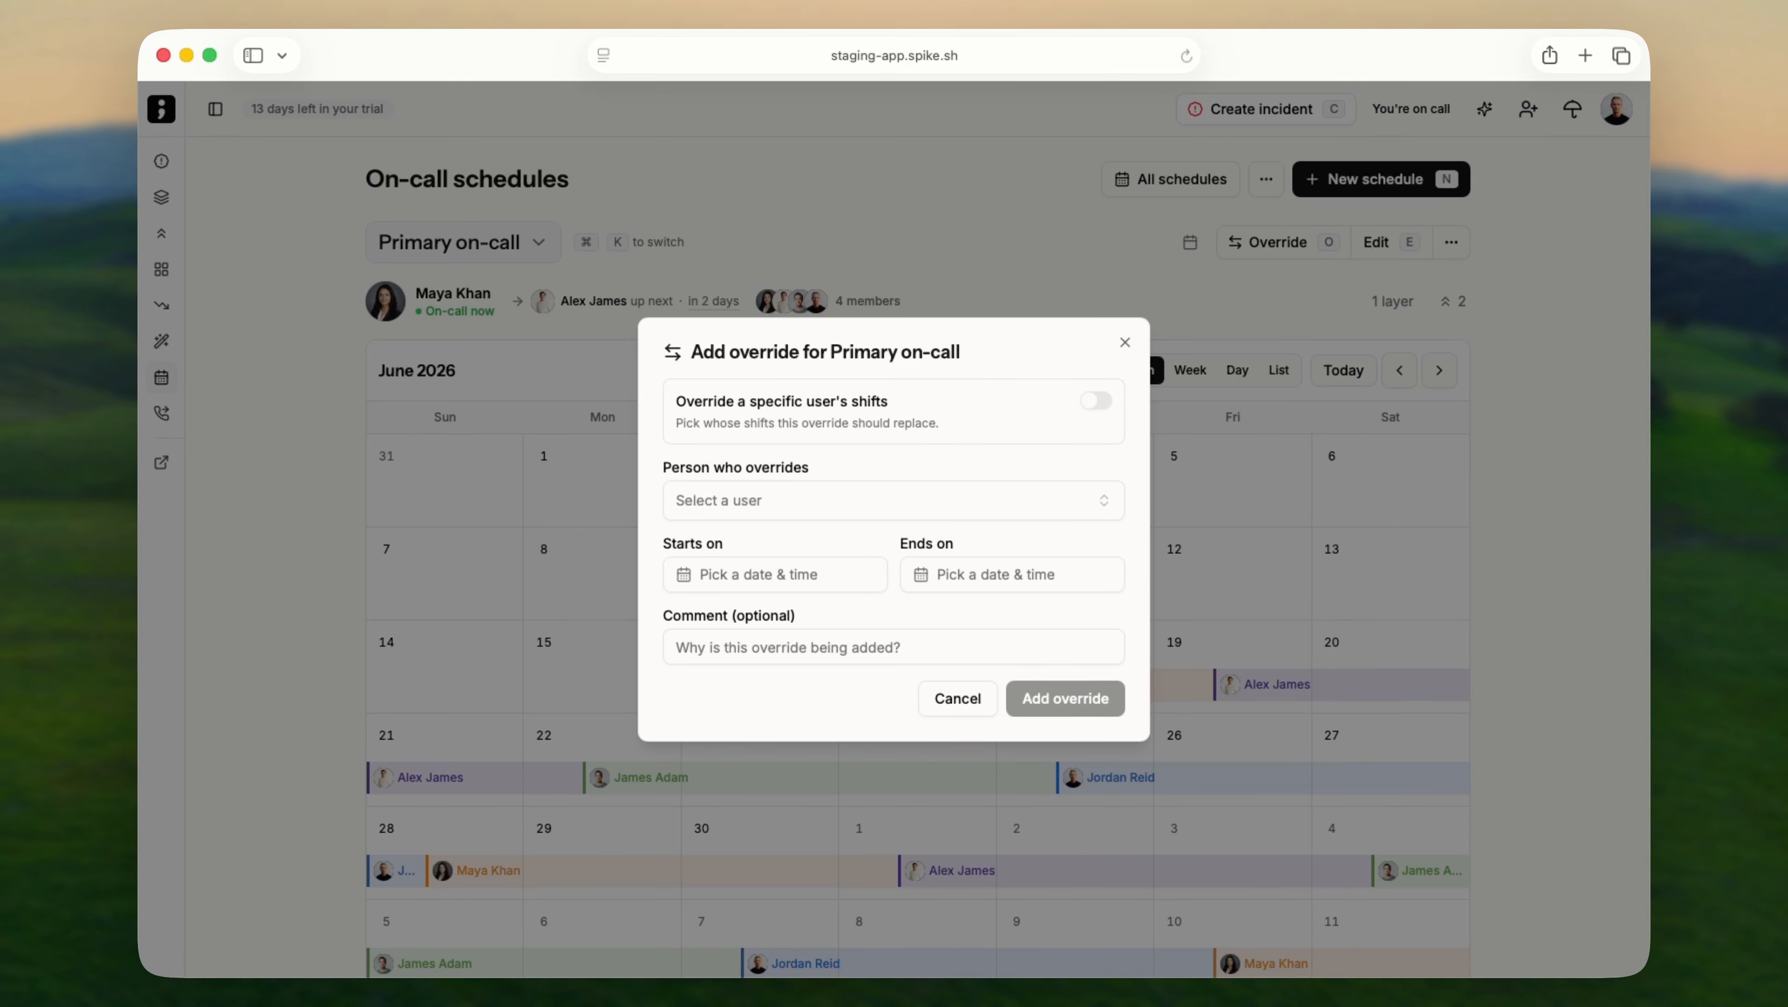
key(Escape)
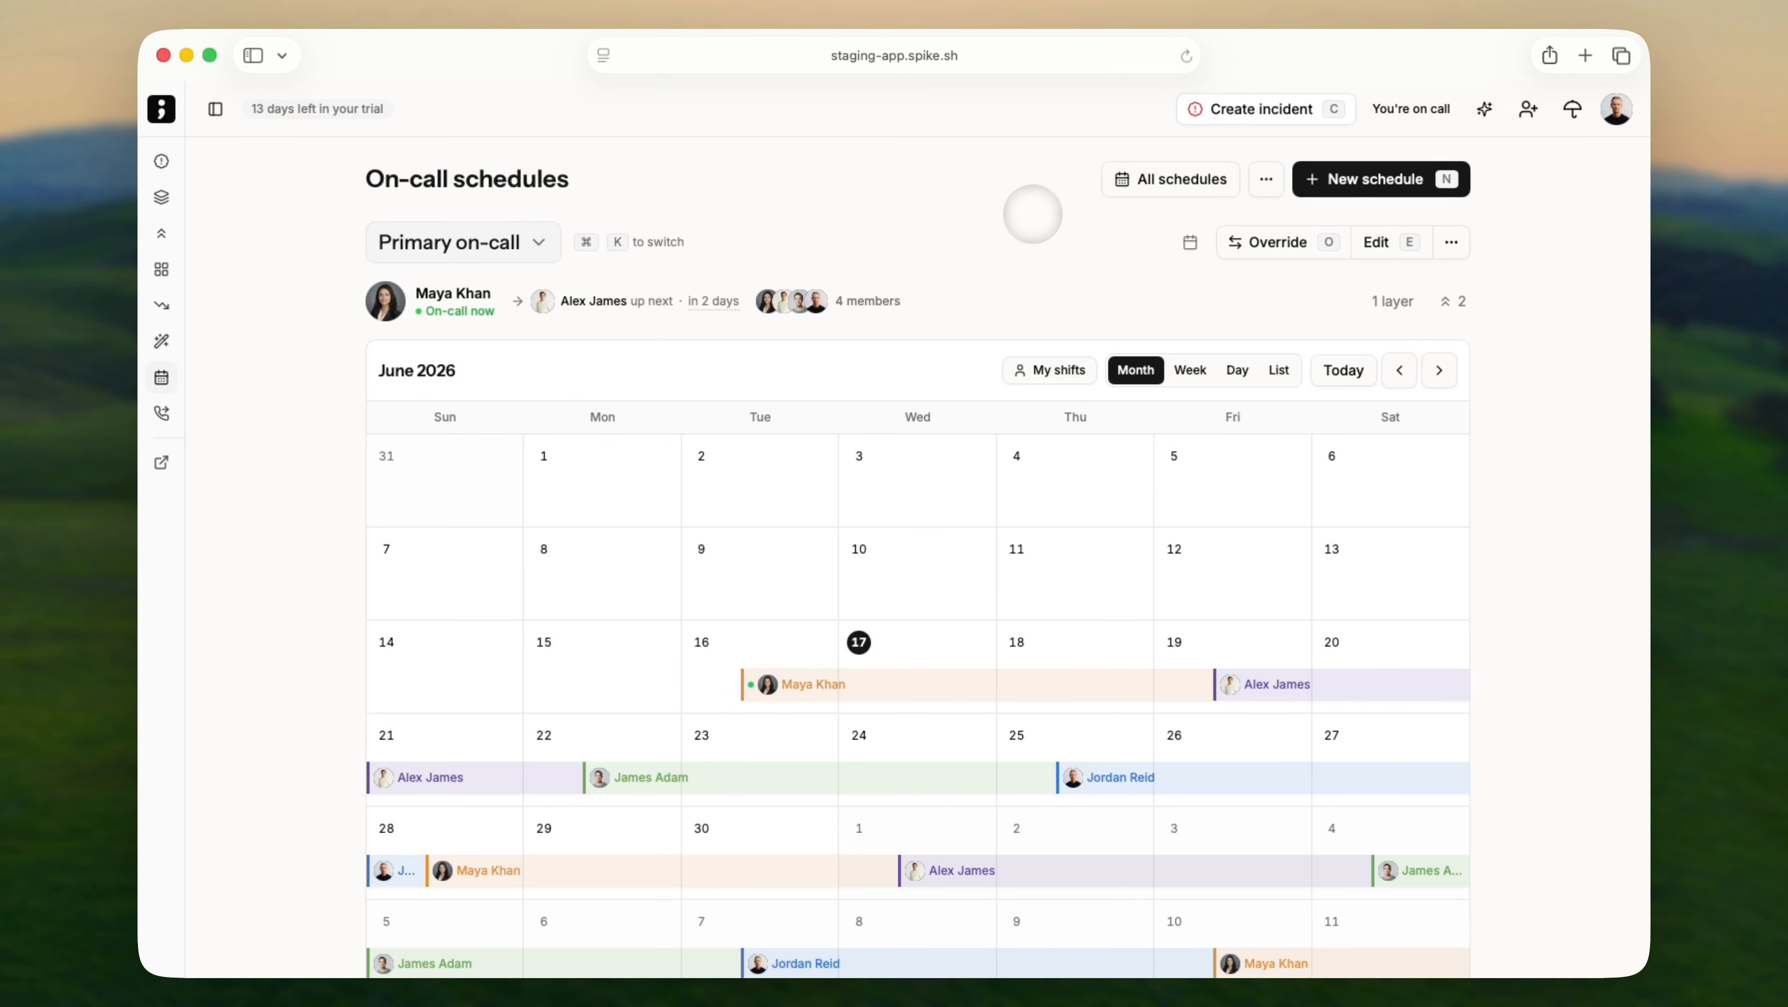
click(1266, 179)
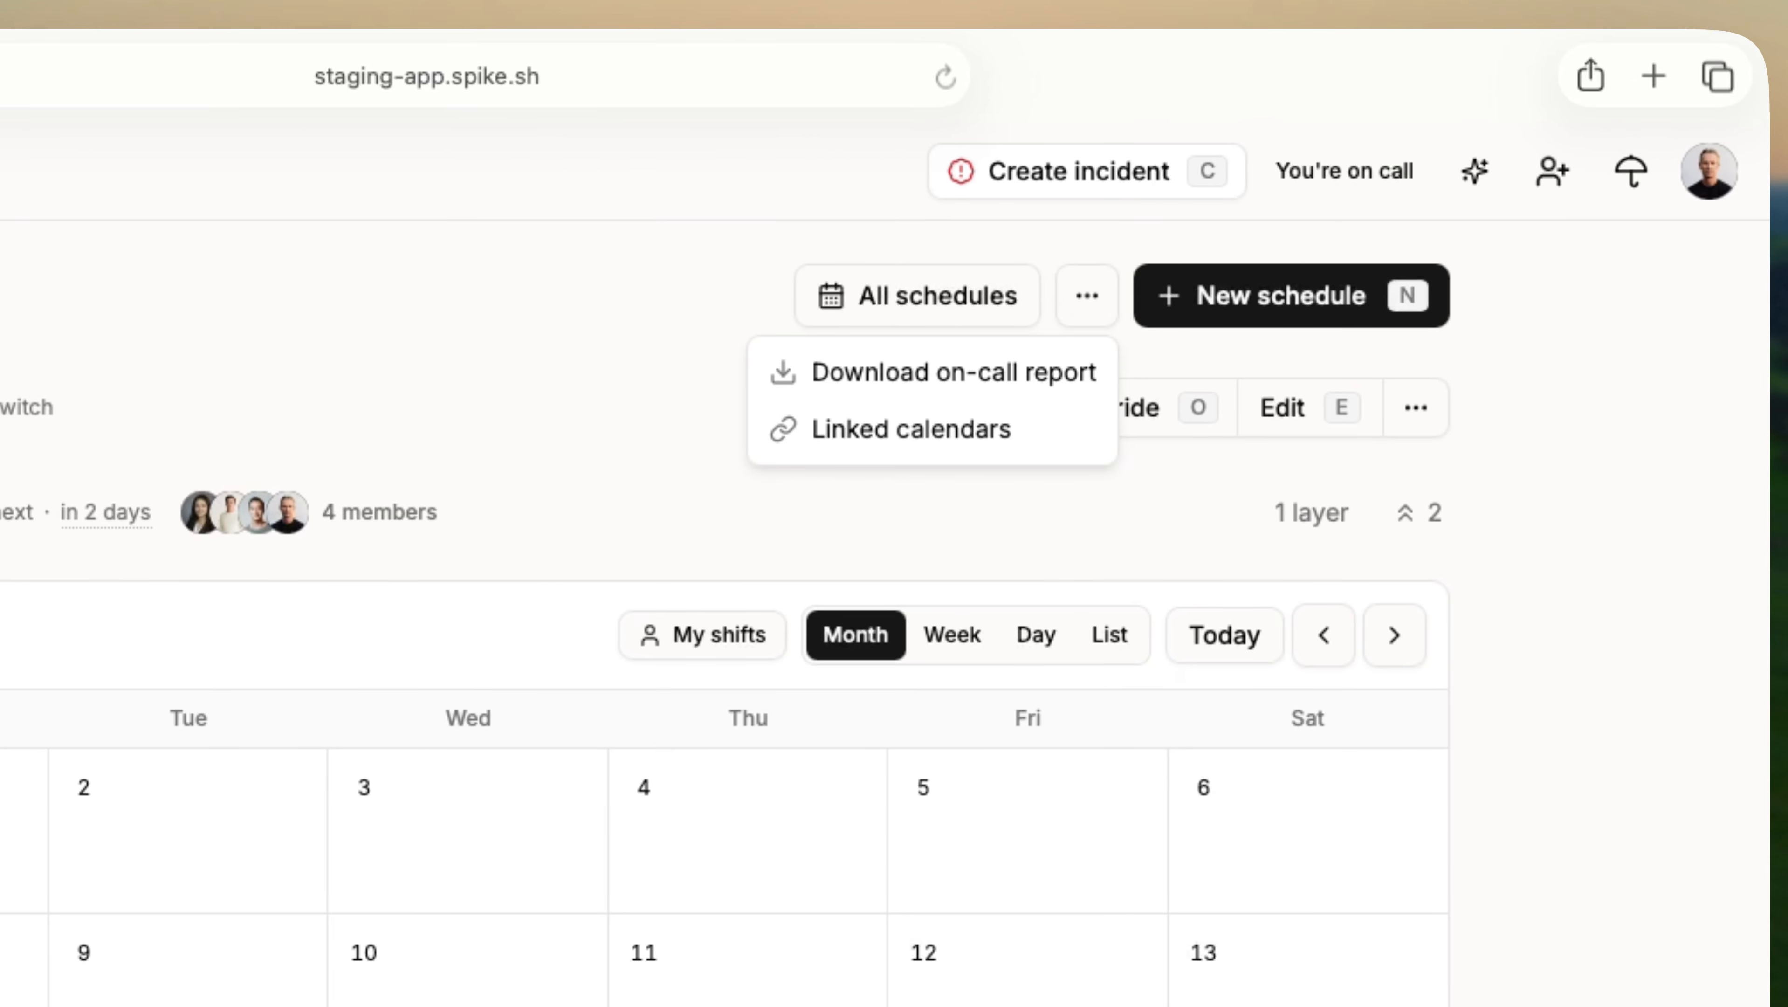
key(Escape)
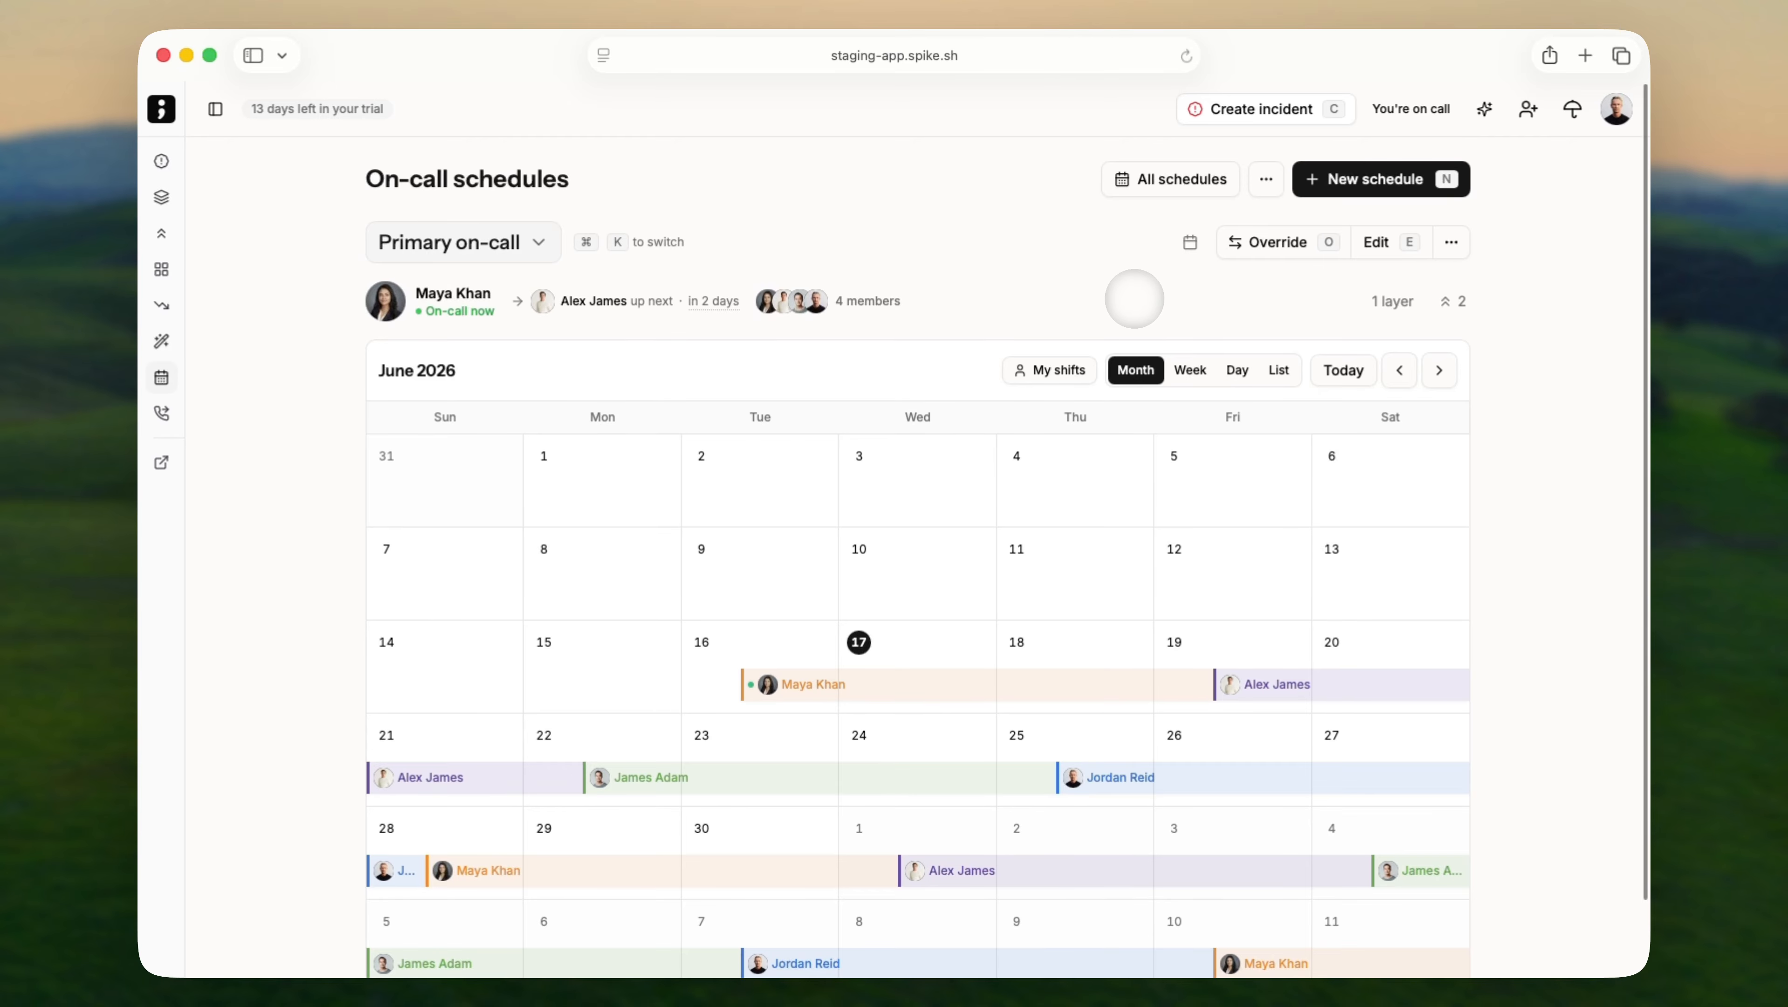
scroll(1135, 300, down, 3)
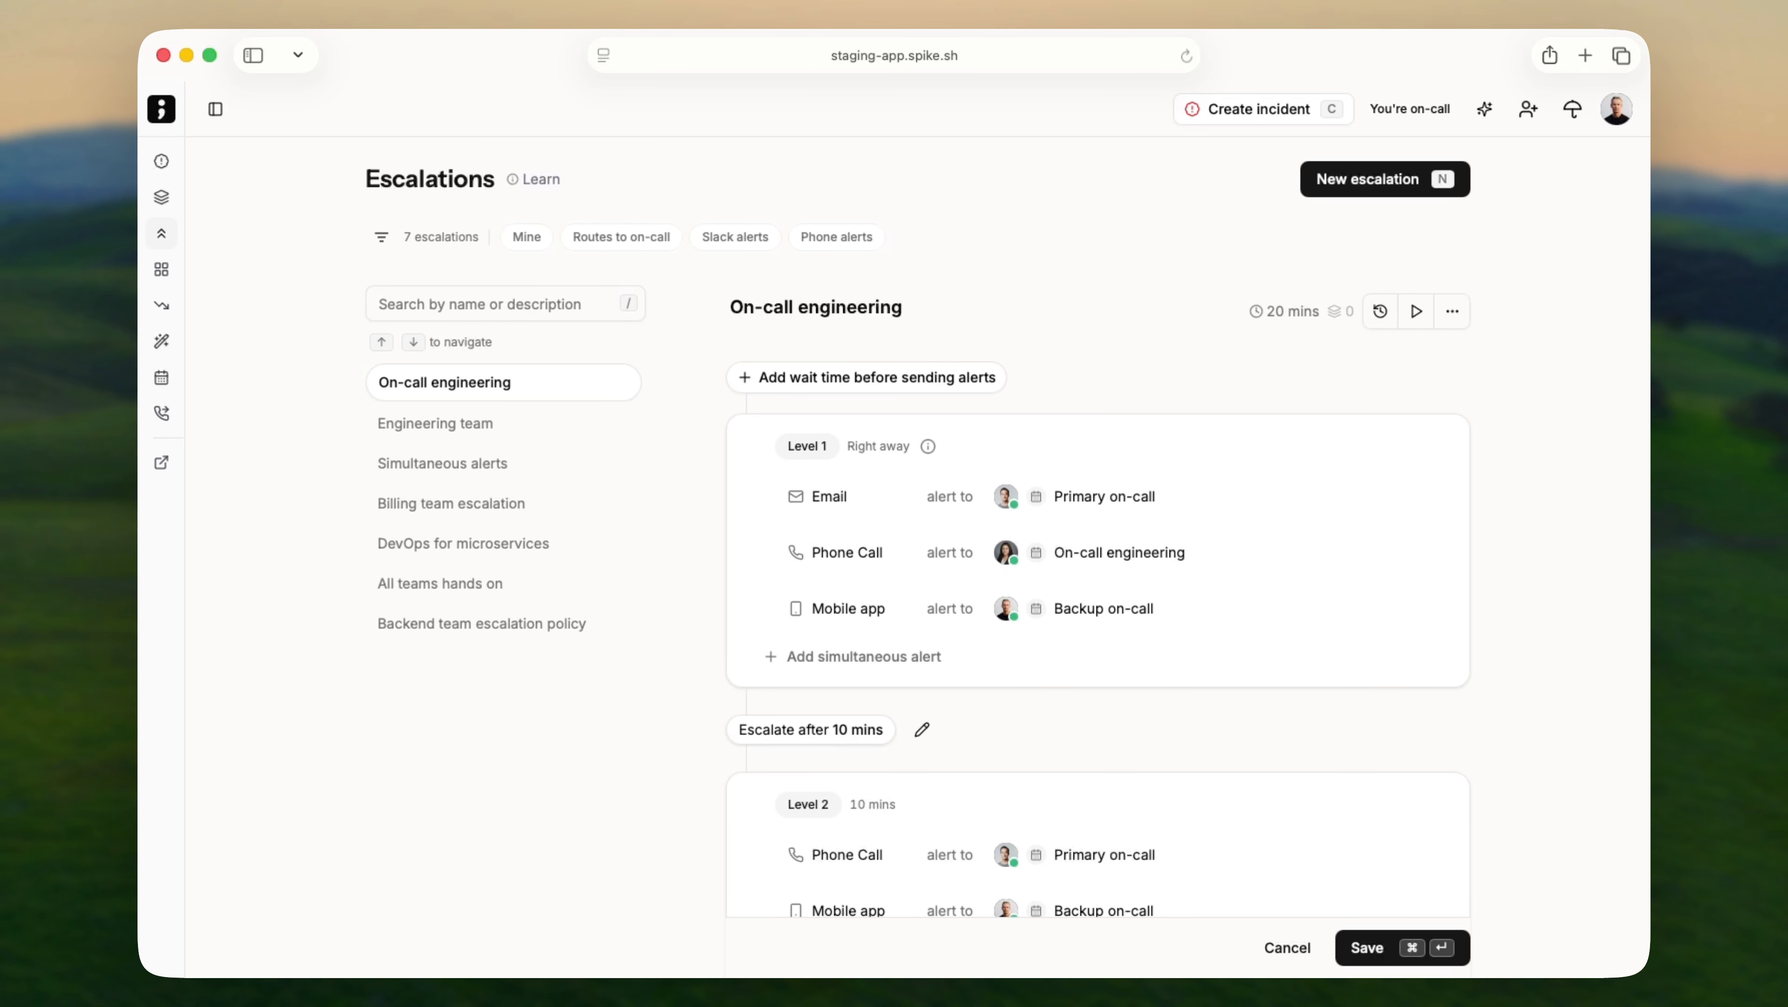
Browse the Engineering team and Simultaneous alerts escalations, then check On-call engineering's phone call target.
click(397, 420)
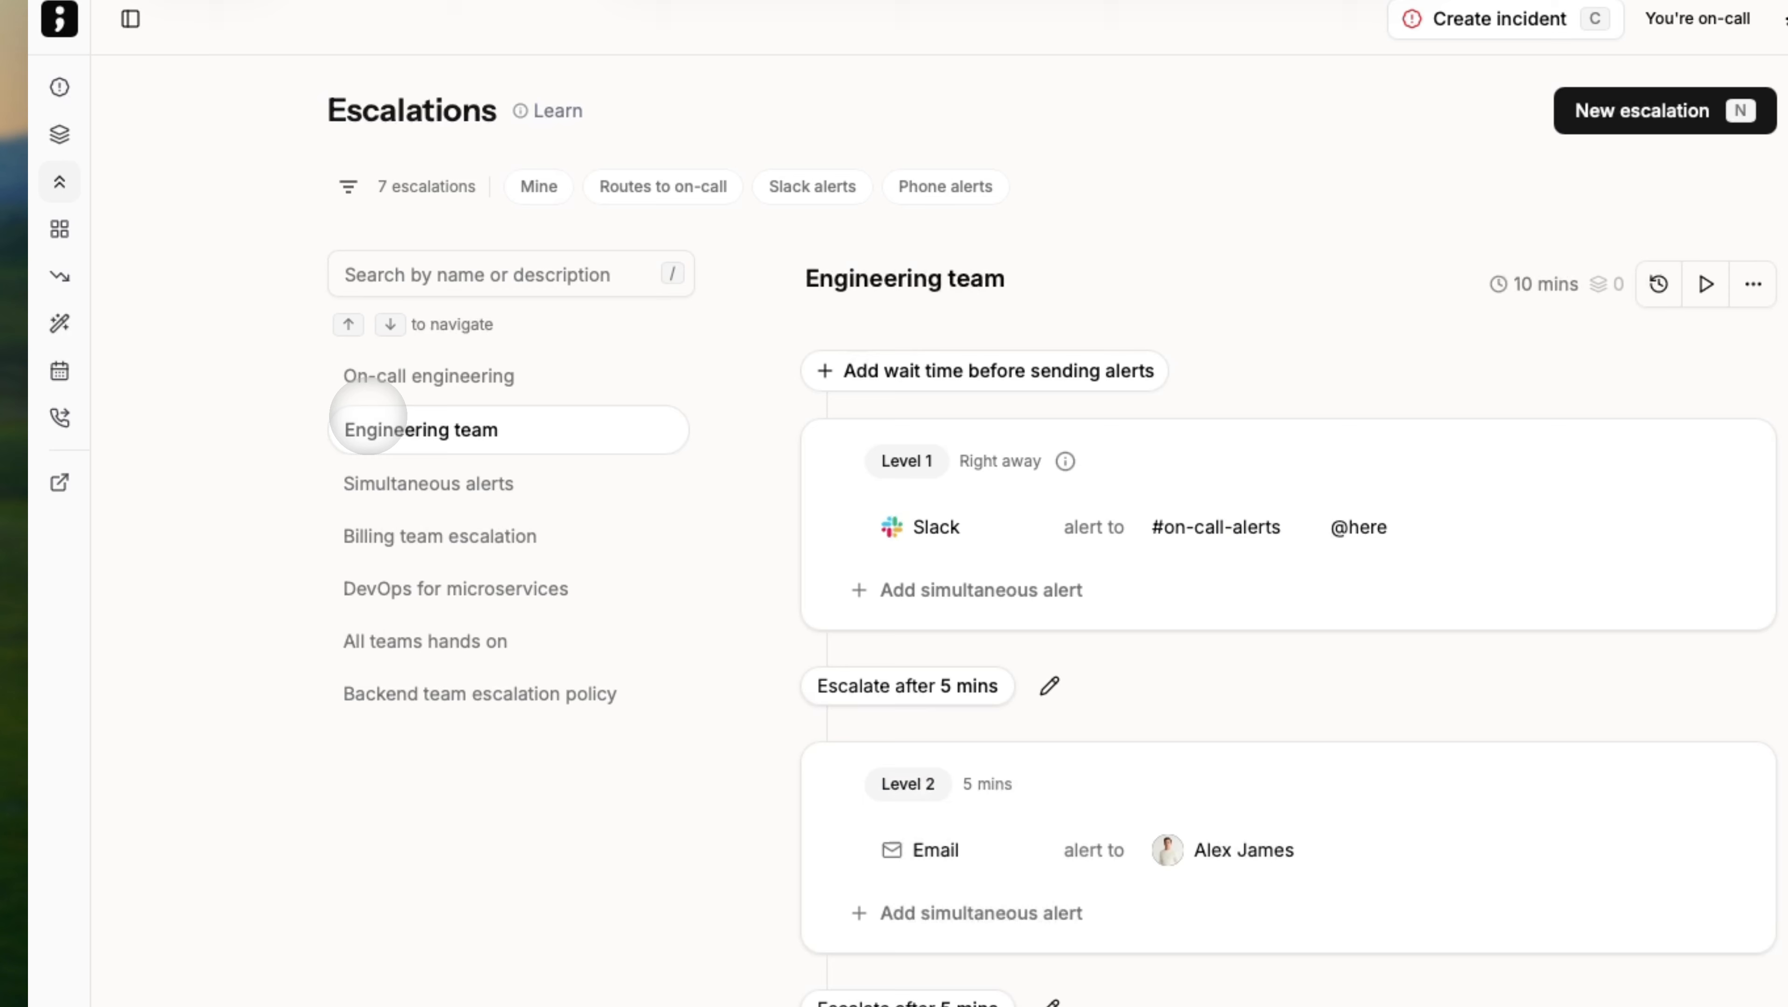
click(384, 482)
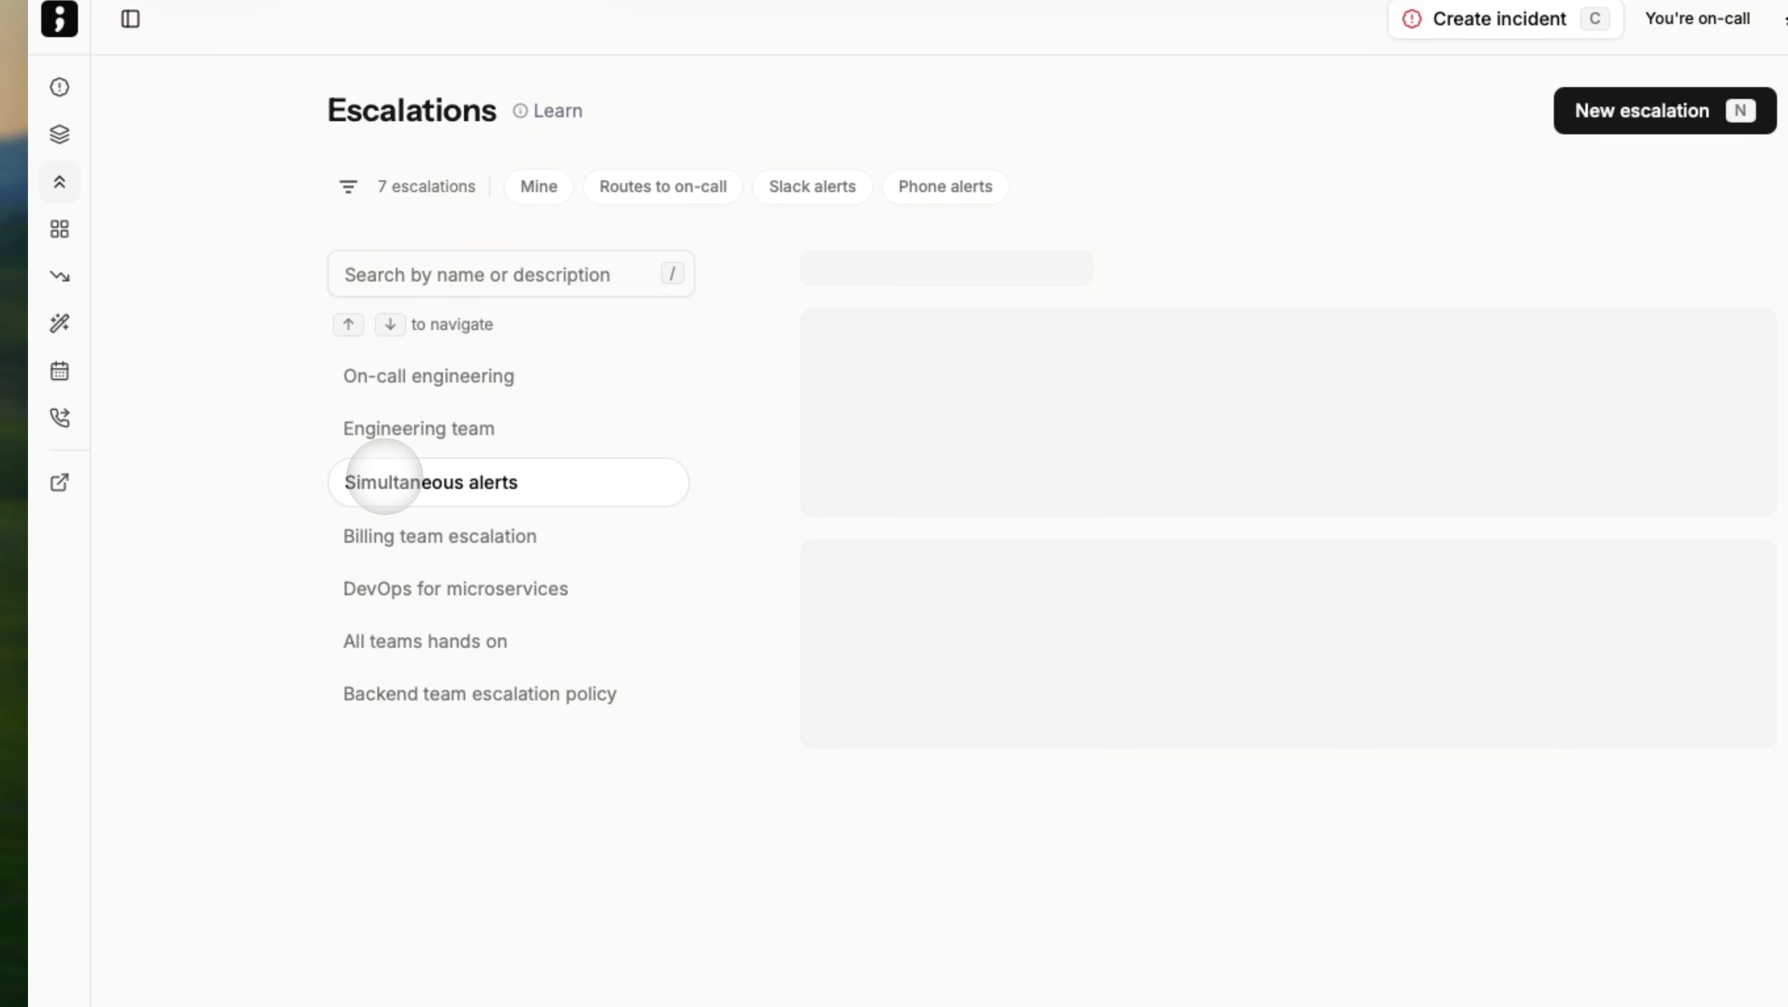
key(Up)
key(Up)
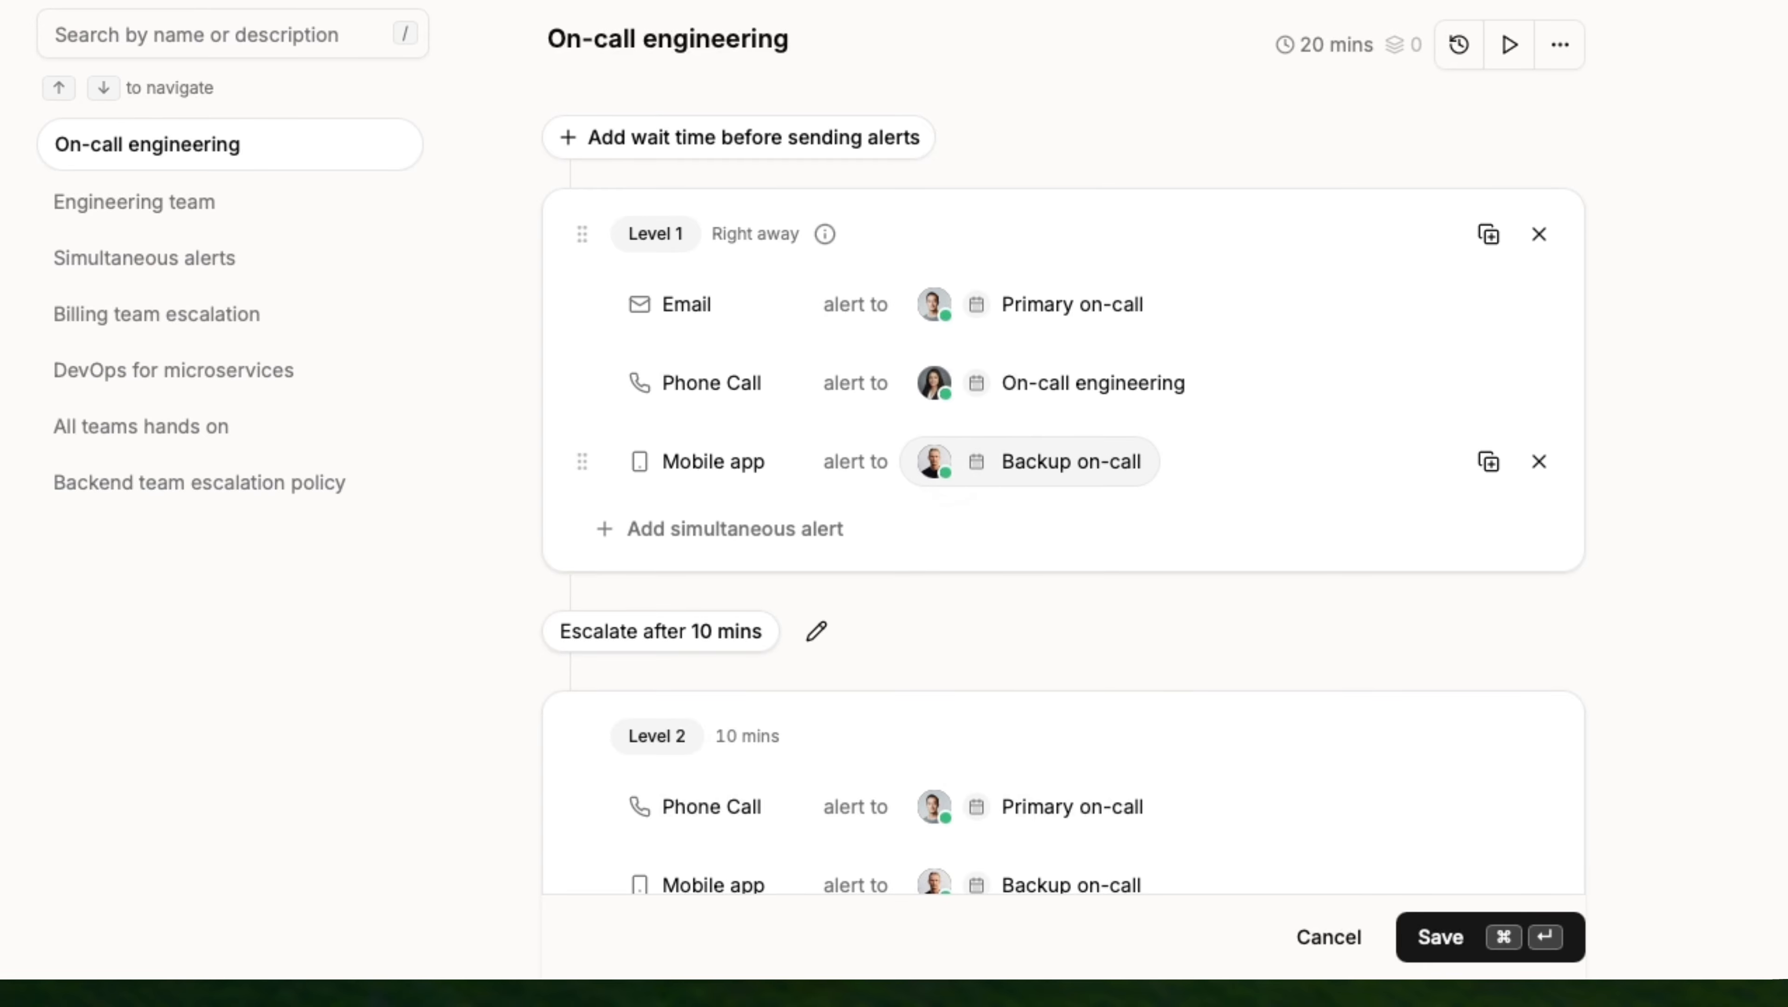
mouse_move(943, 467)
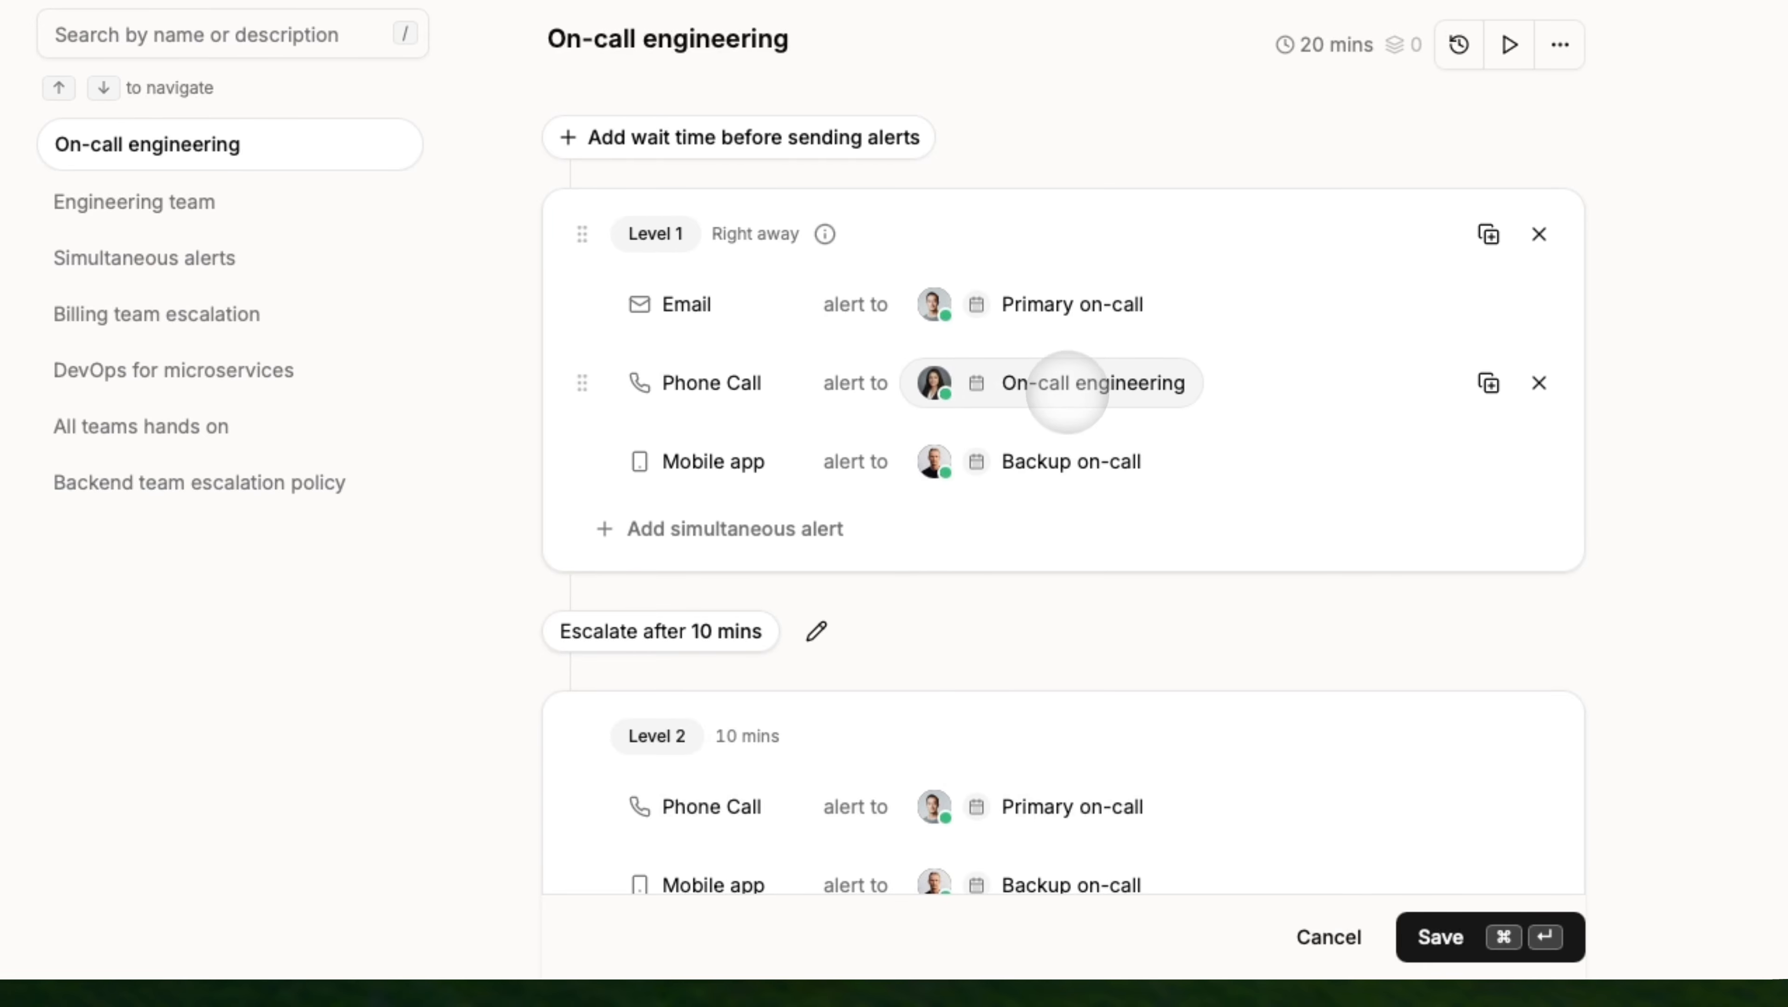
click(1067, 384)
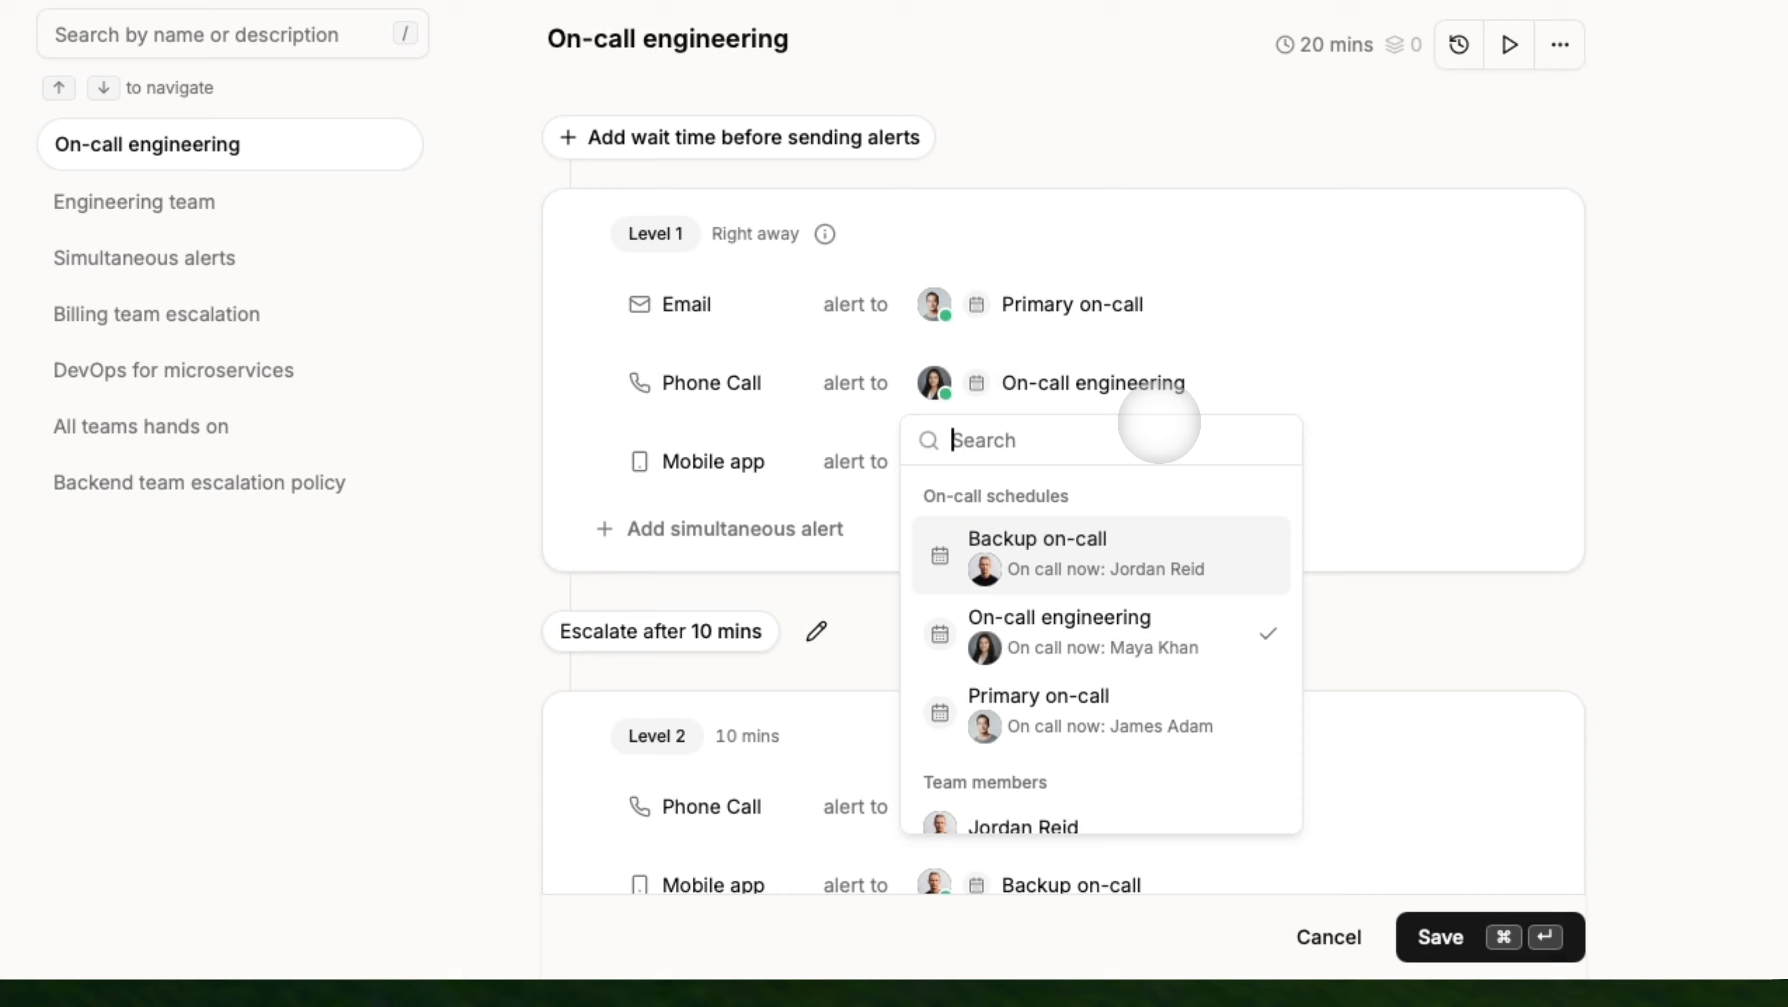
click(1140, 390)
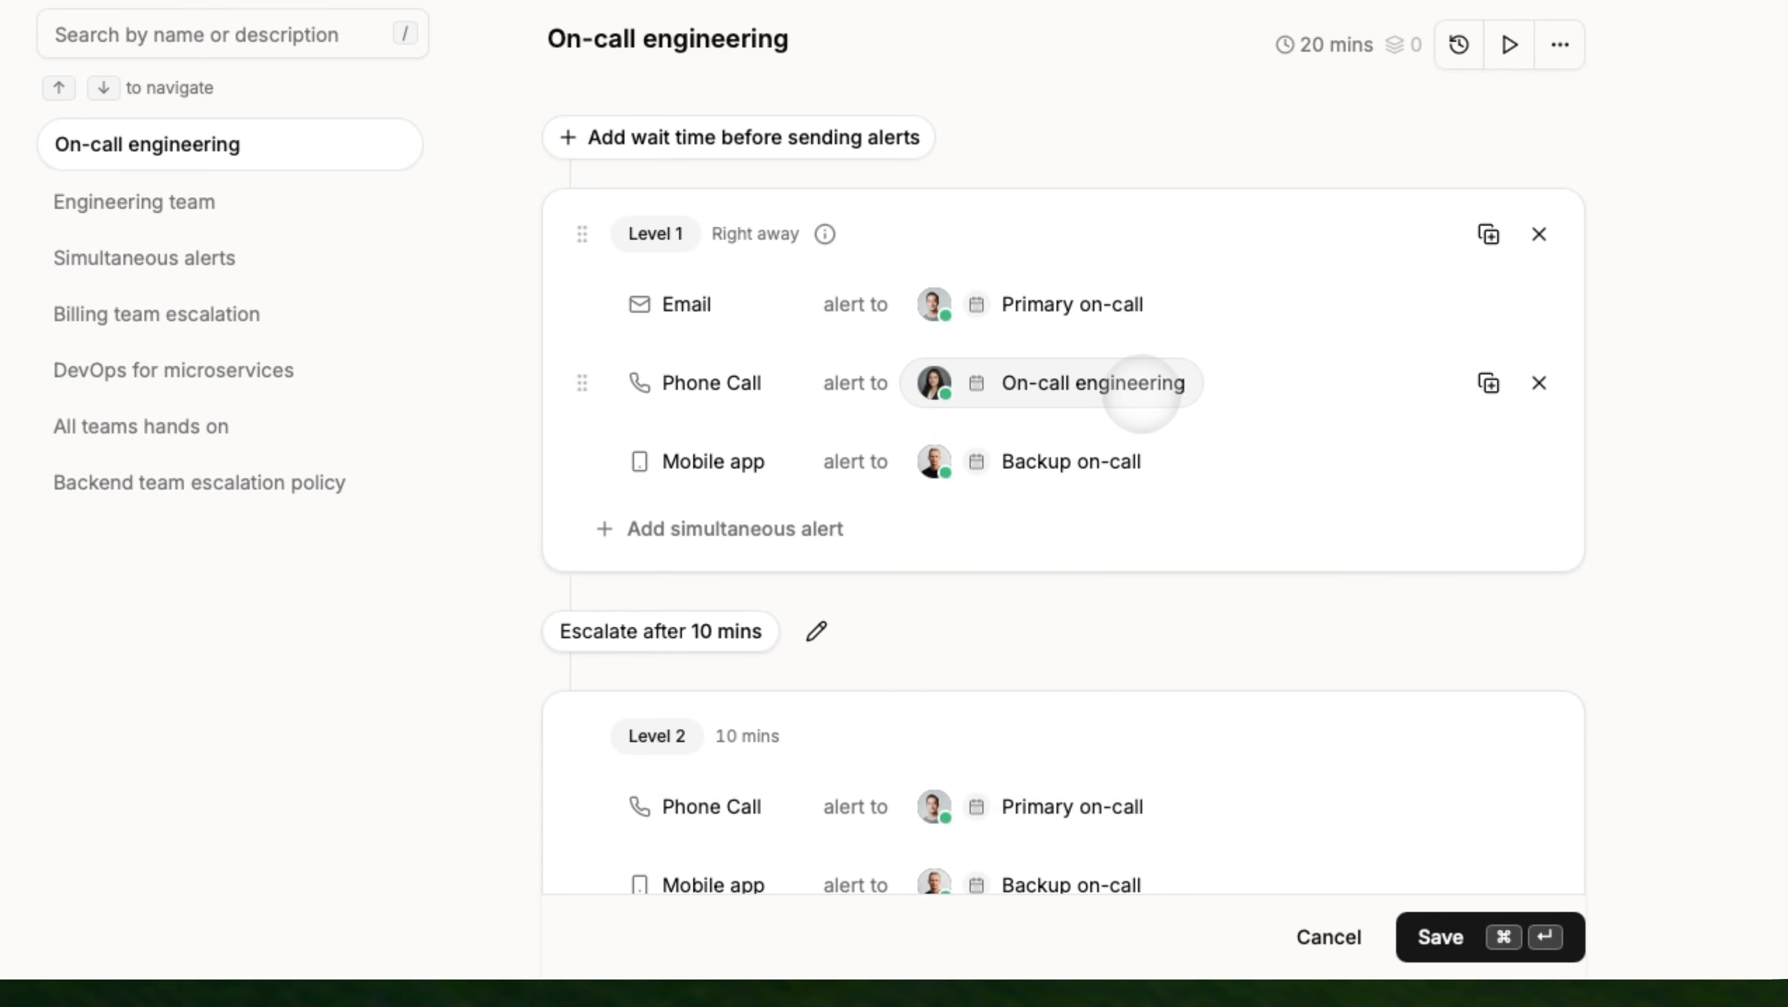
Switch the Level 1 Backup on-call alert from Mobile app to WhatsApp and save.
click(756, 461)
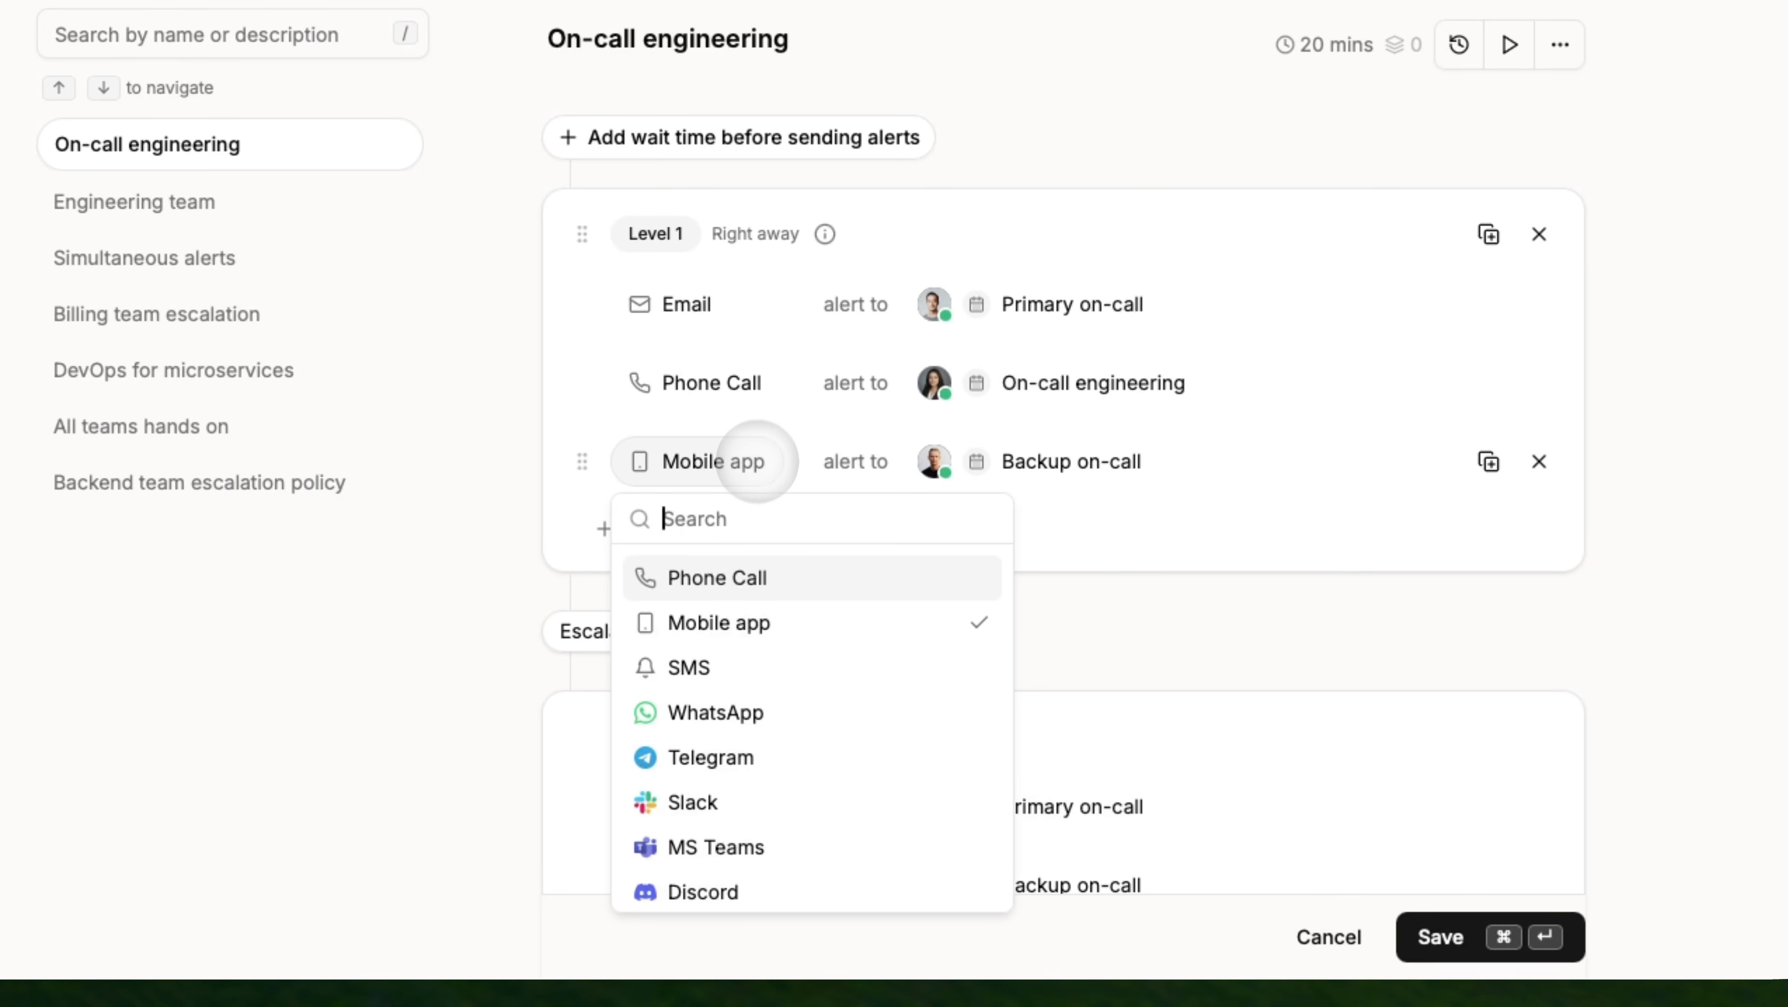
click(715, 712)
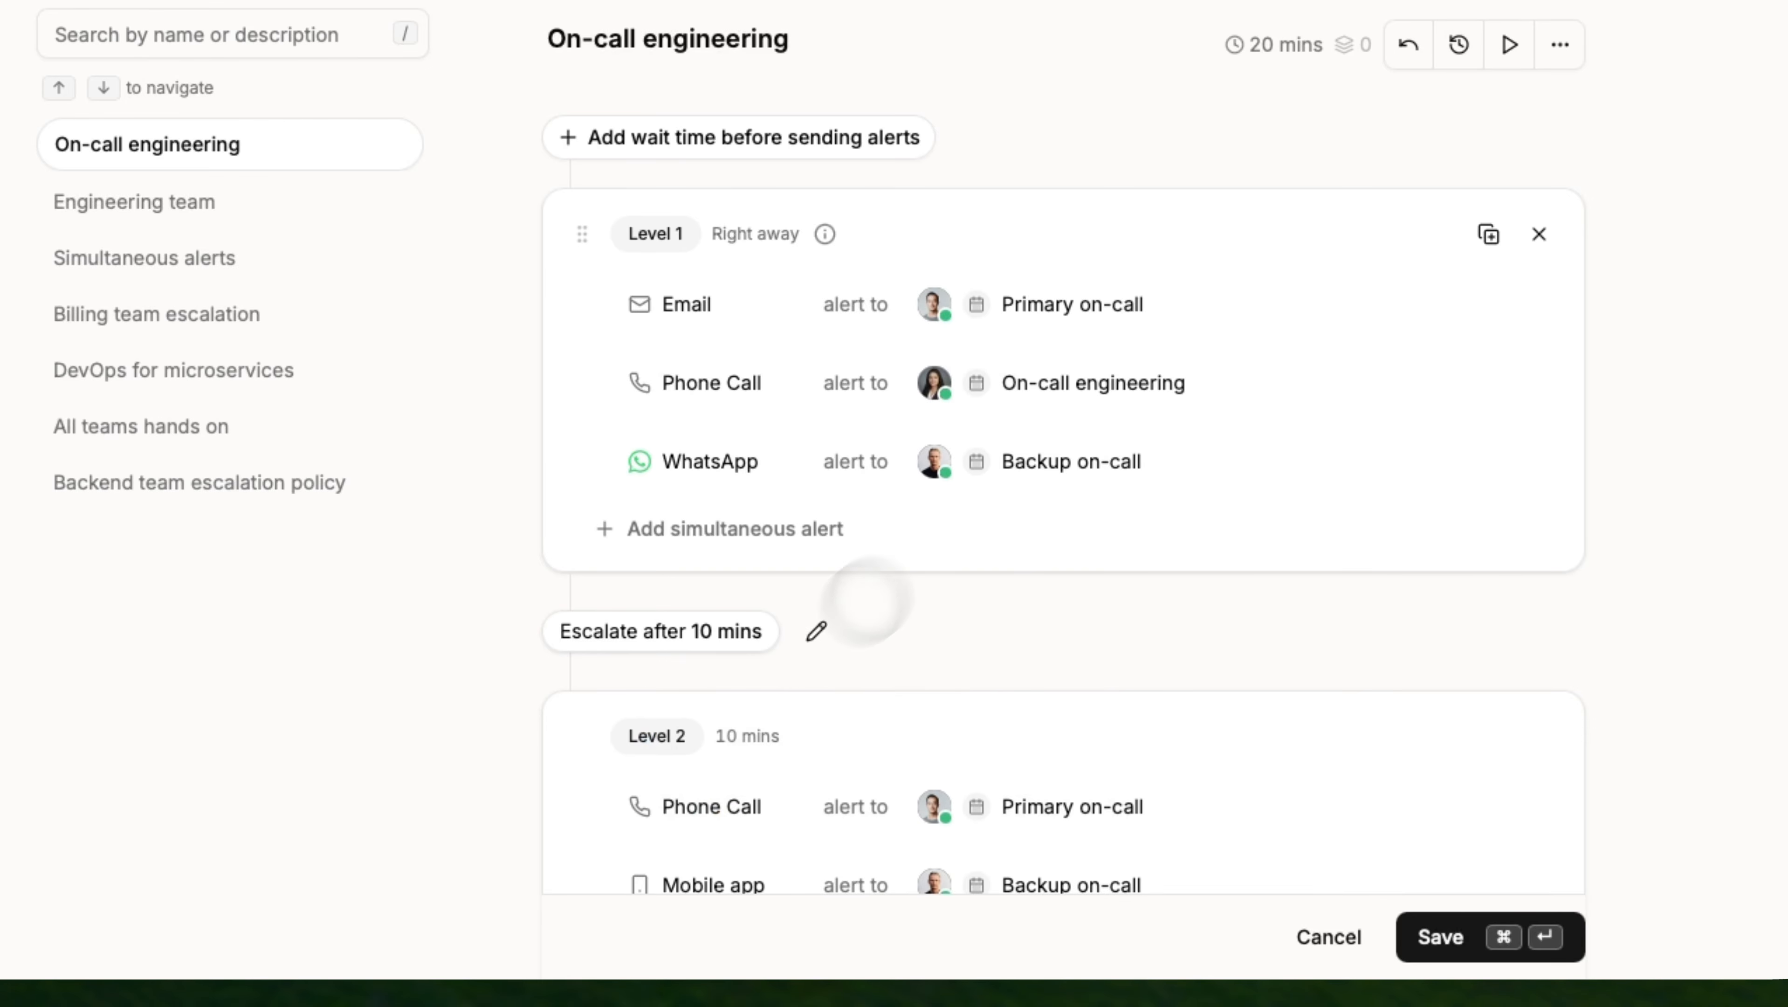
click(1451, 932)
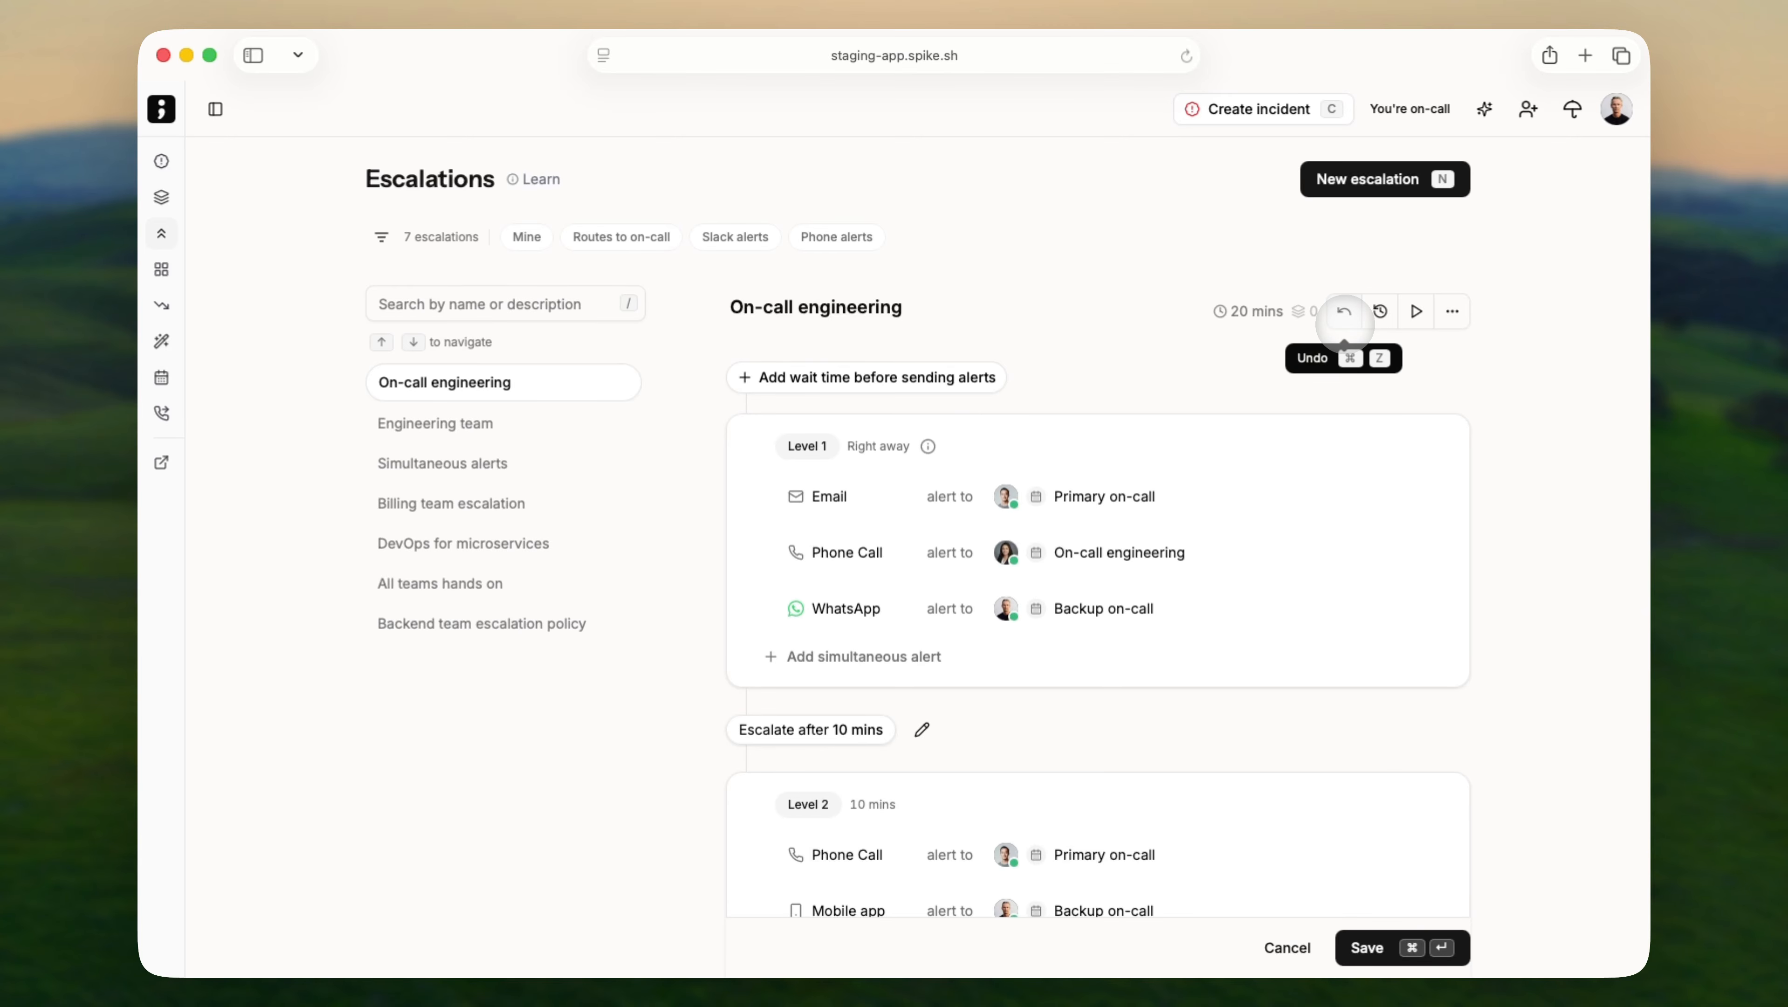
Open On-call engineering's escalation history, inspect the 11:49 AM WhatsApp diff, and go back to escalations.
click(1344, 324)
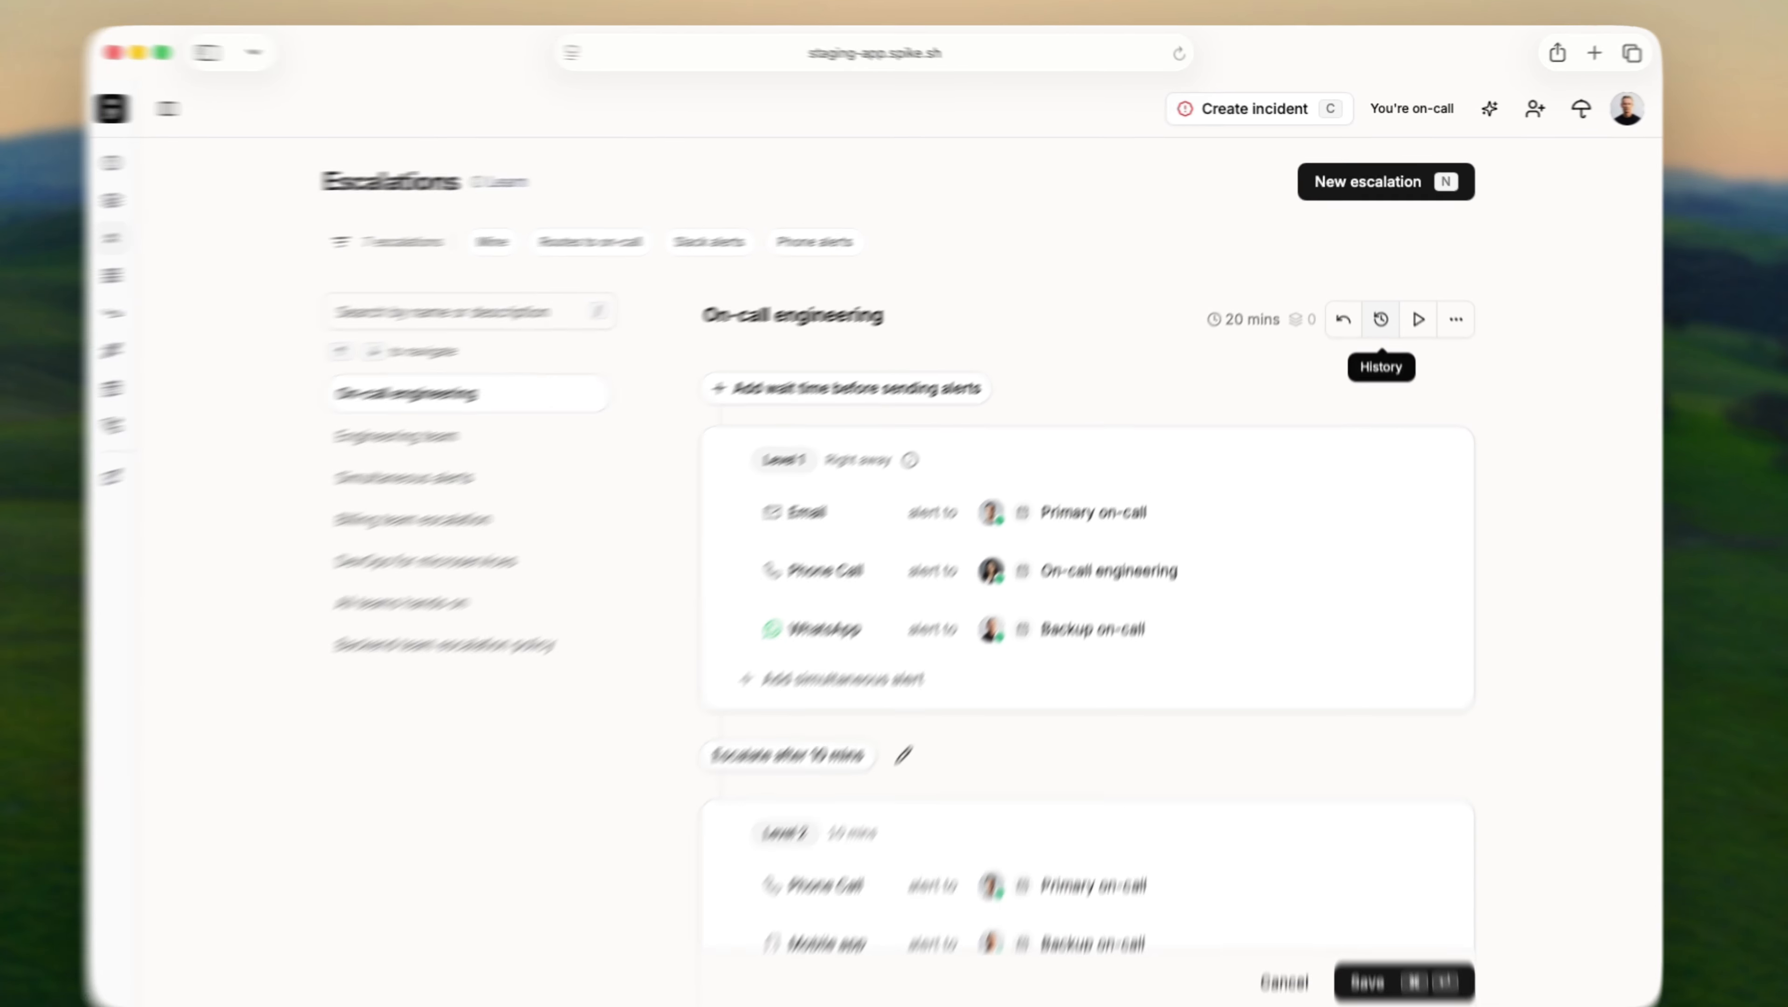
click(1382, 392)
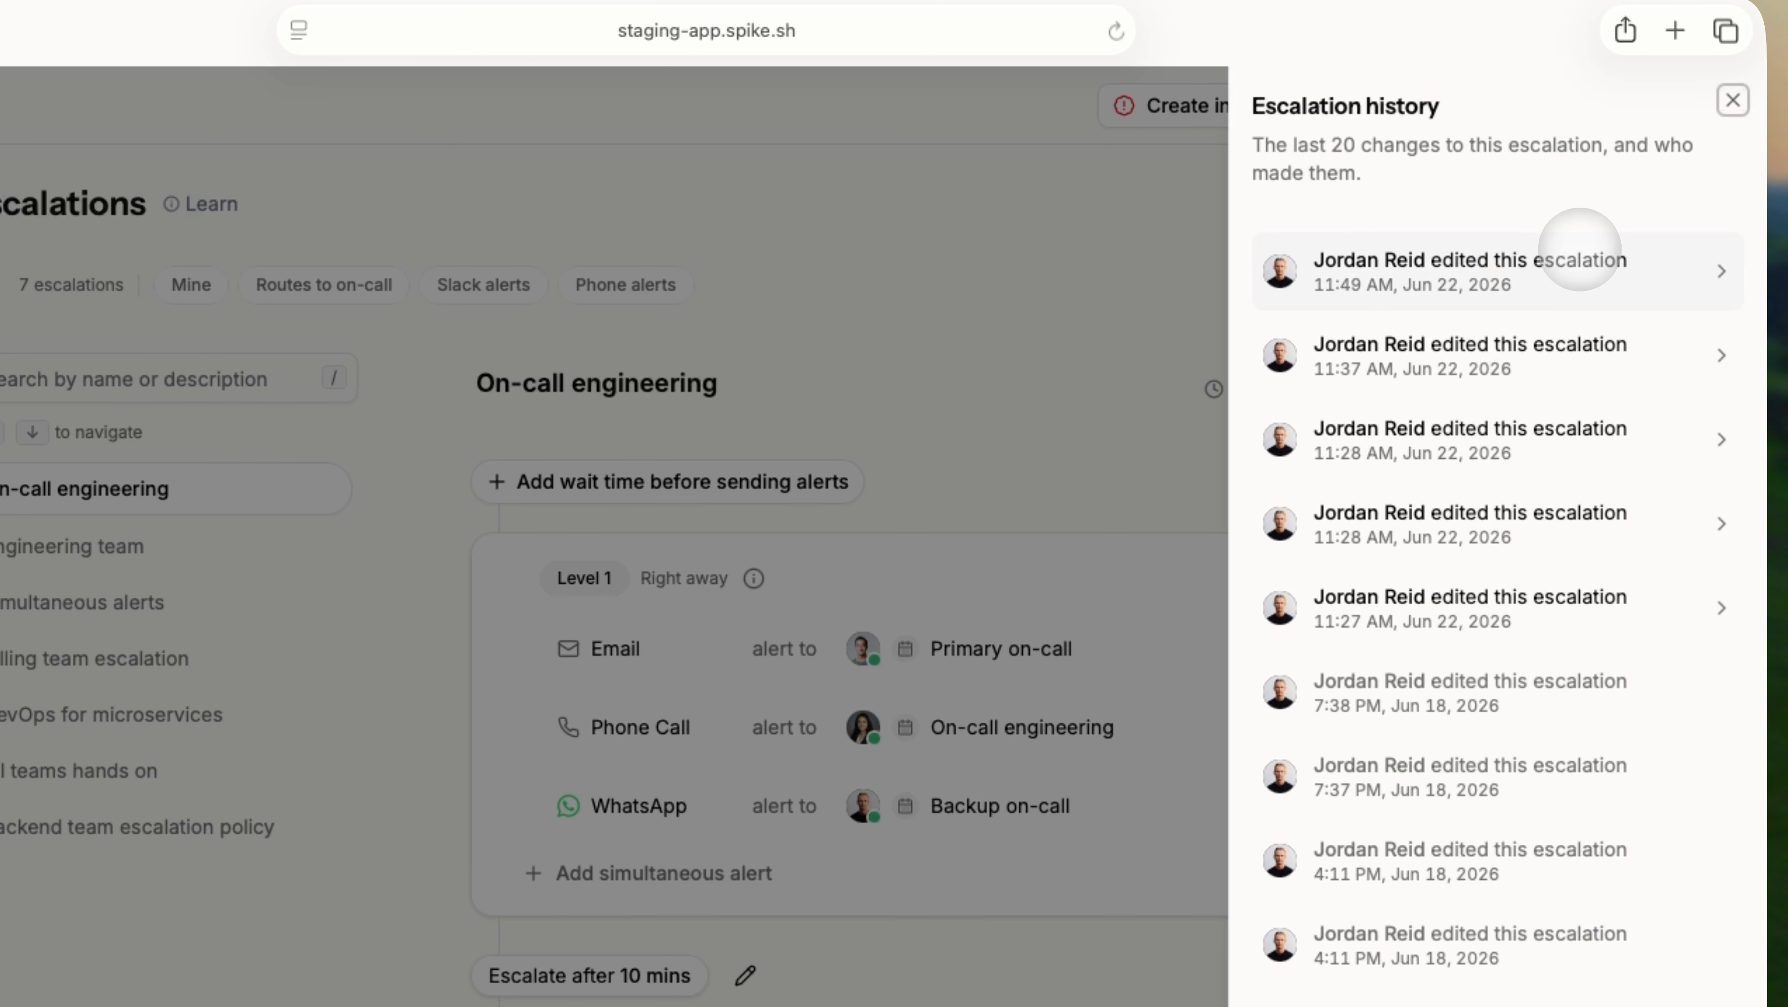
click(1580, 254)
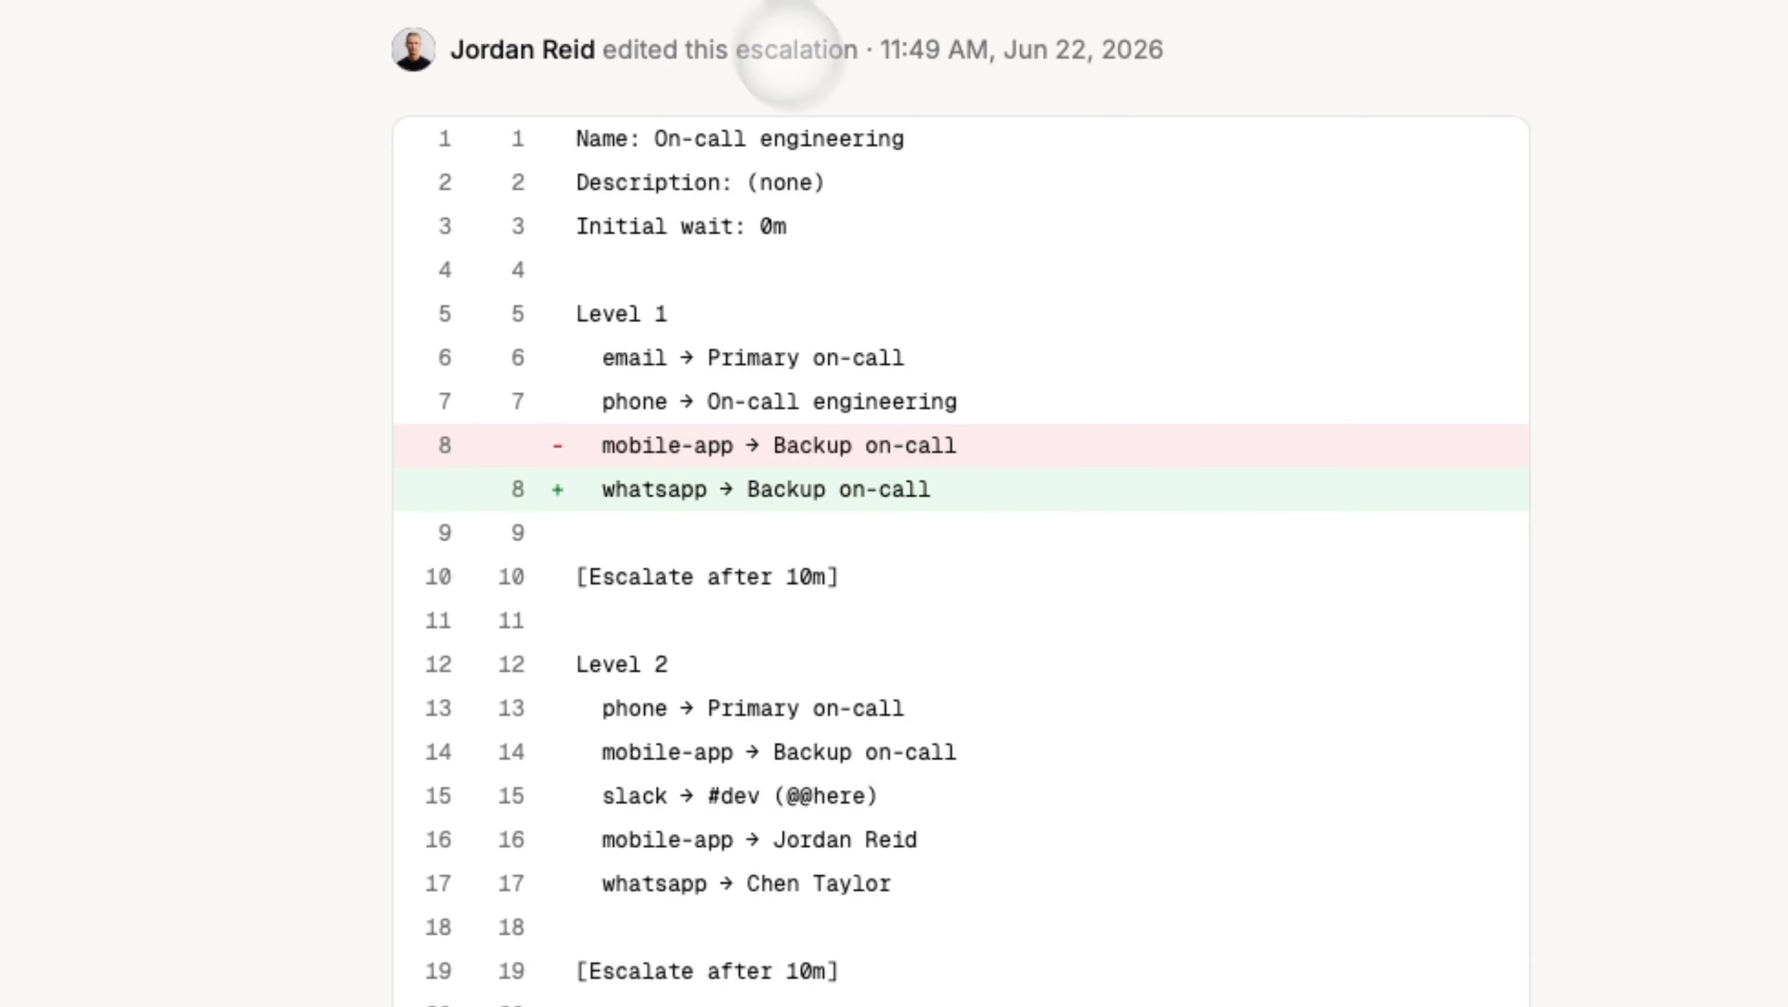
click(698, 111)
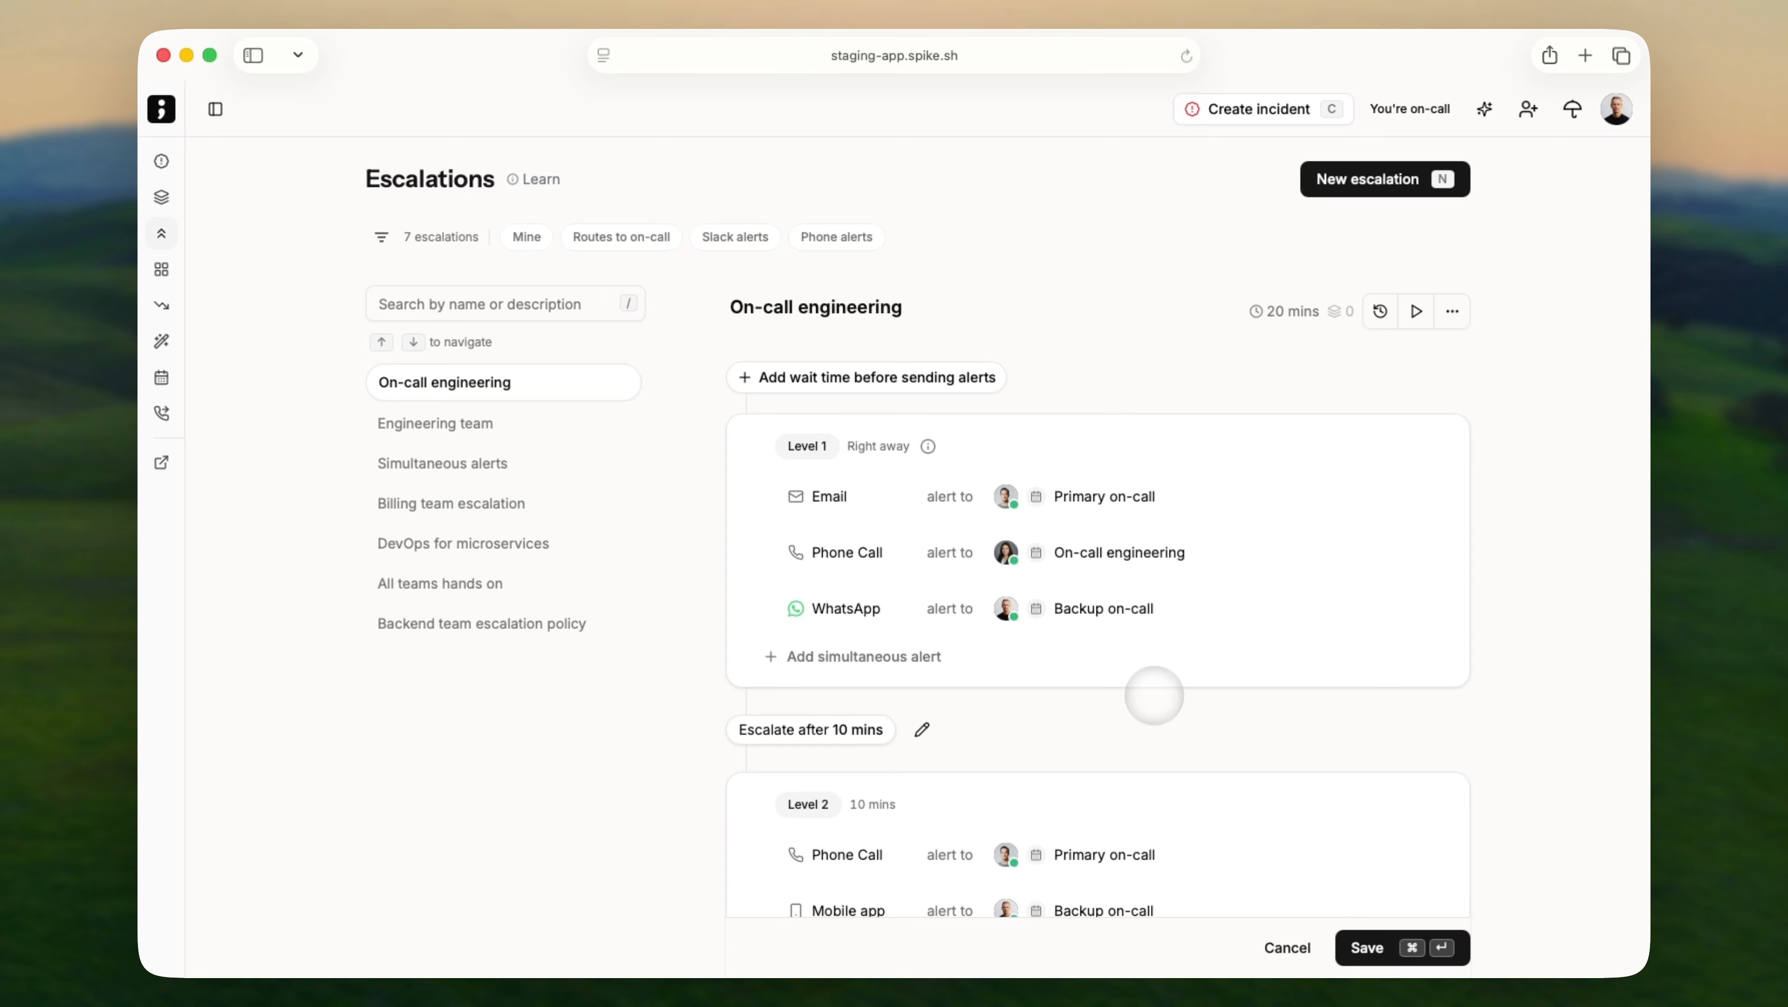
mouse_move(1289, 329)
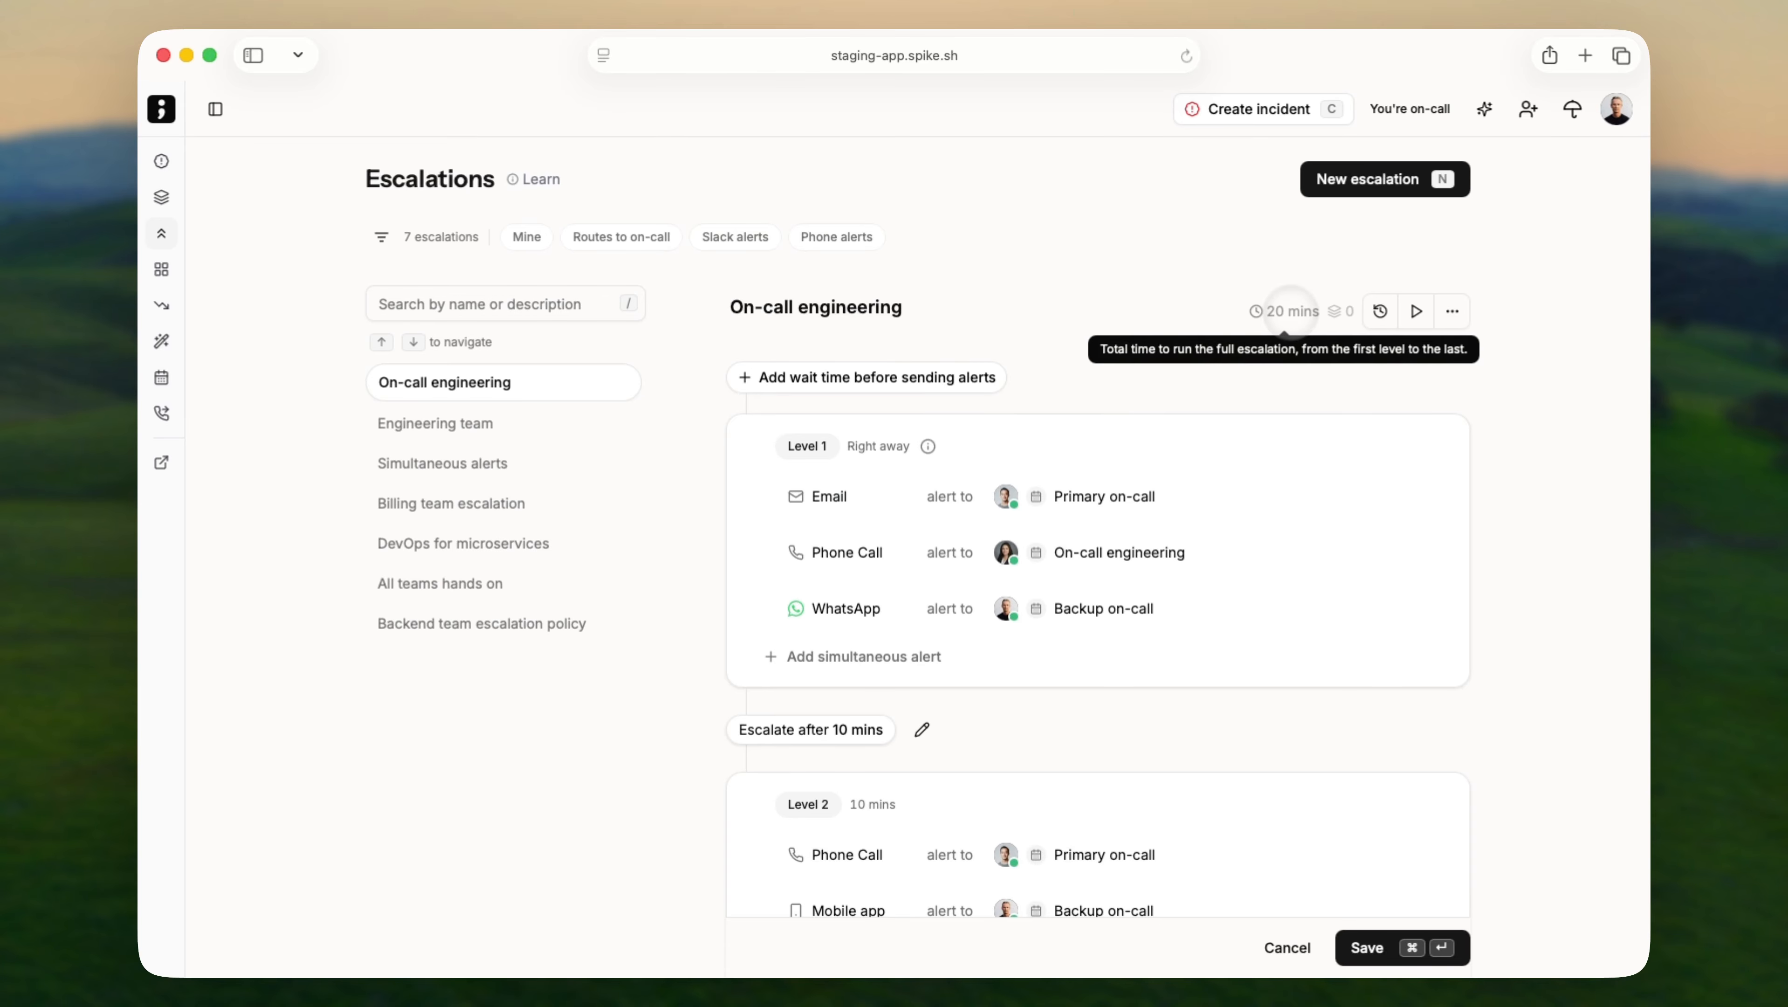
scroll(1169, 574, down, 5)
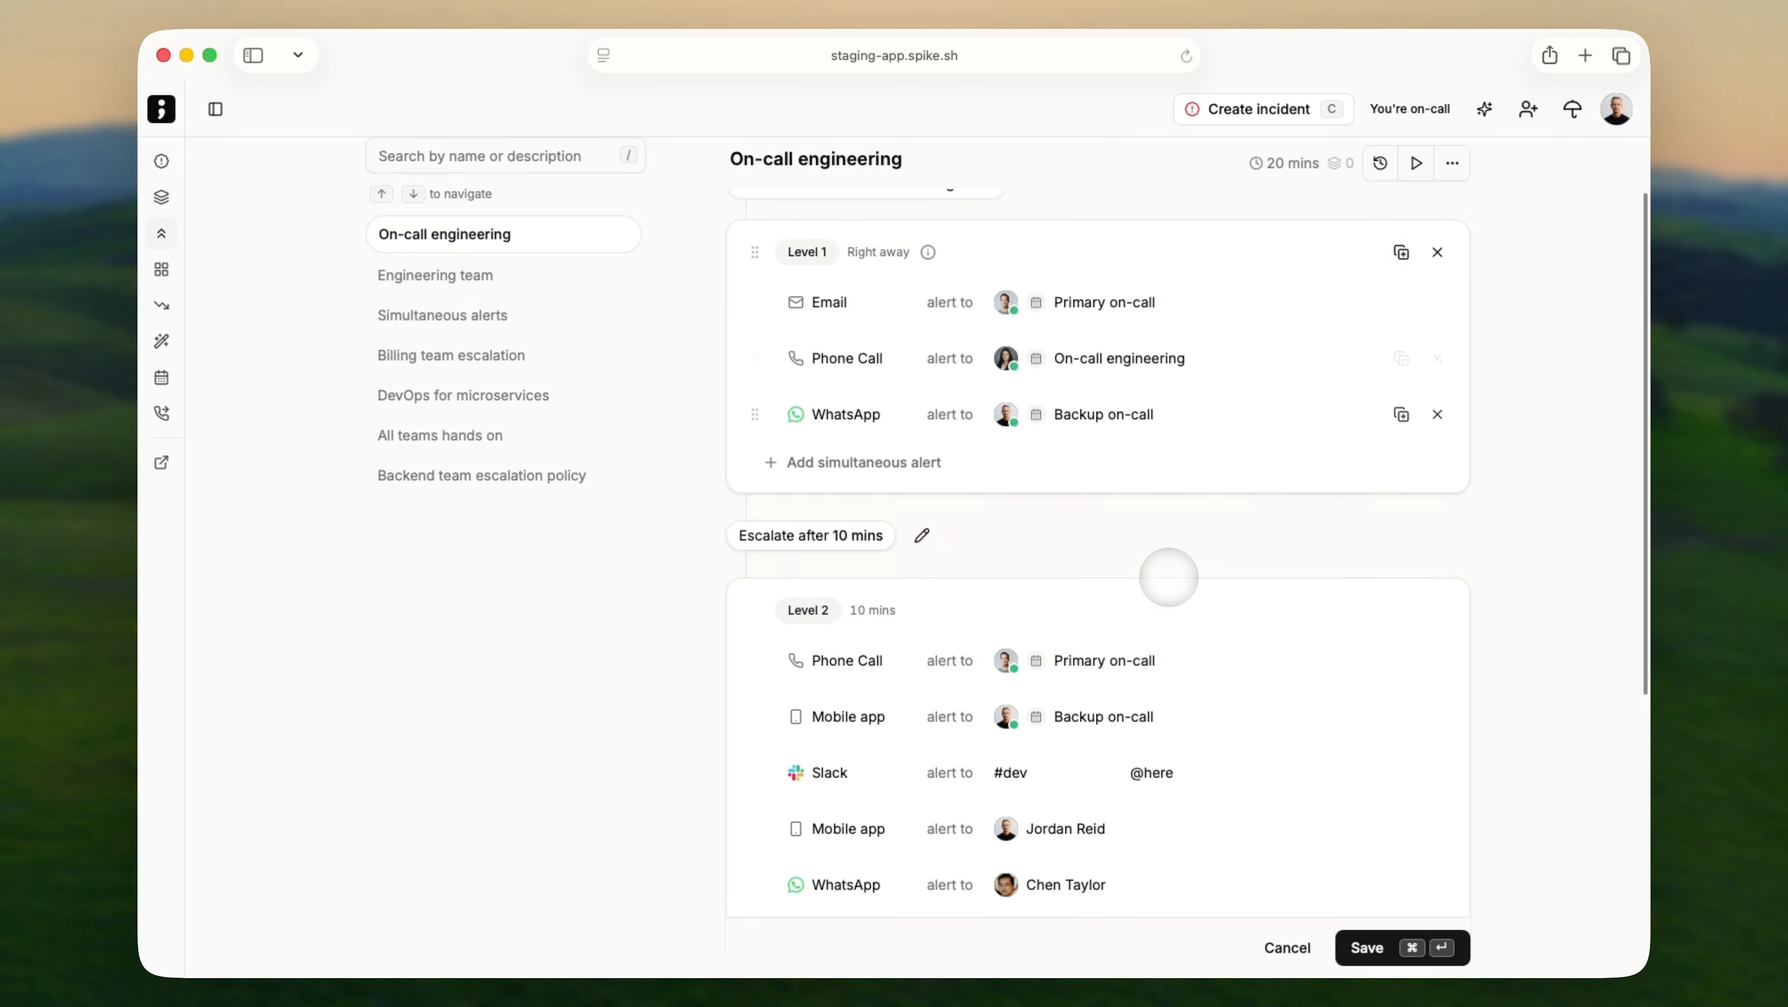
scroll(1167, 575, down, 5)
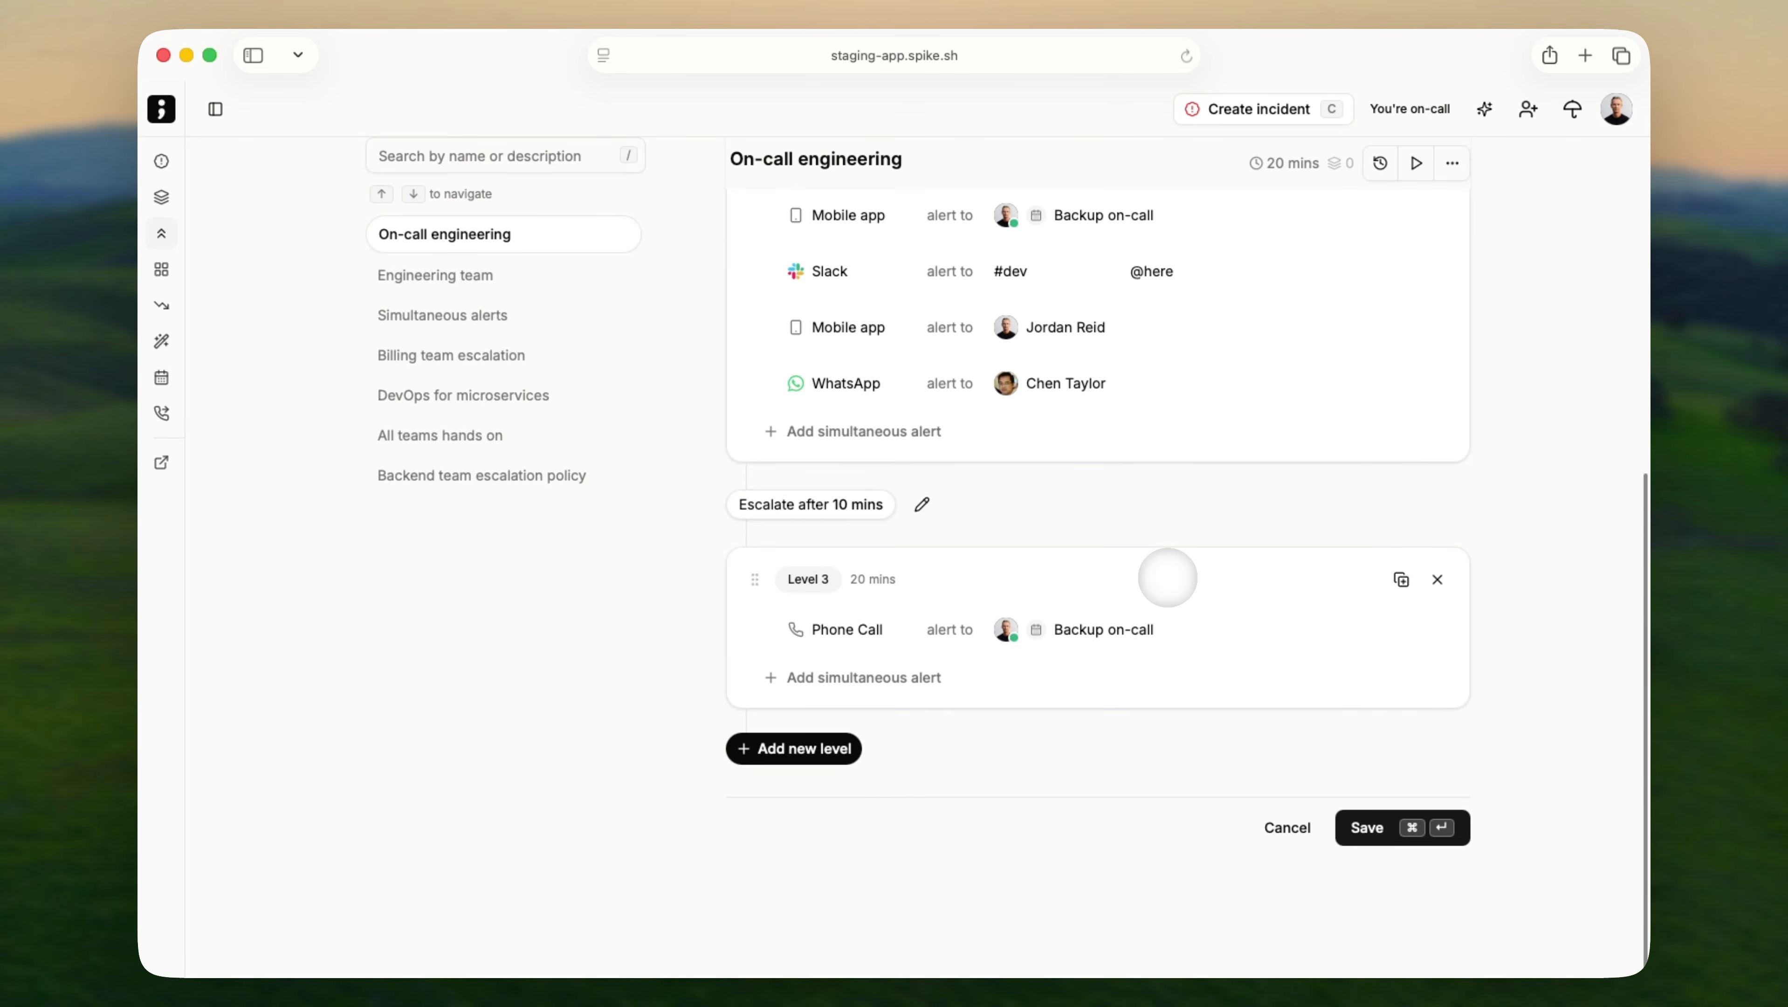
mouse_move(881, 577)
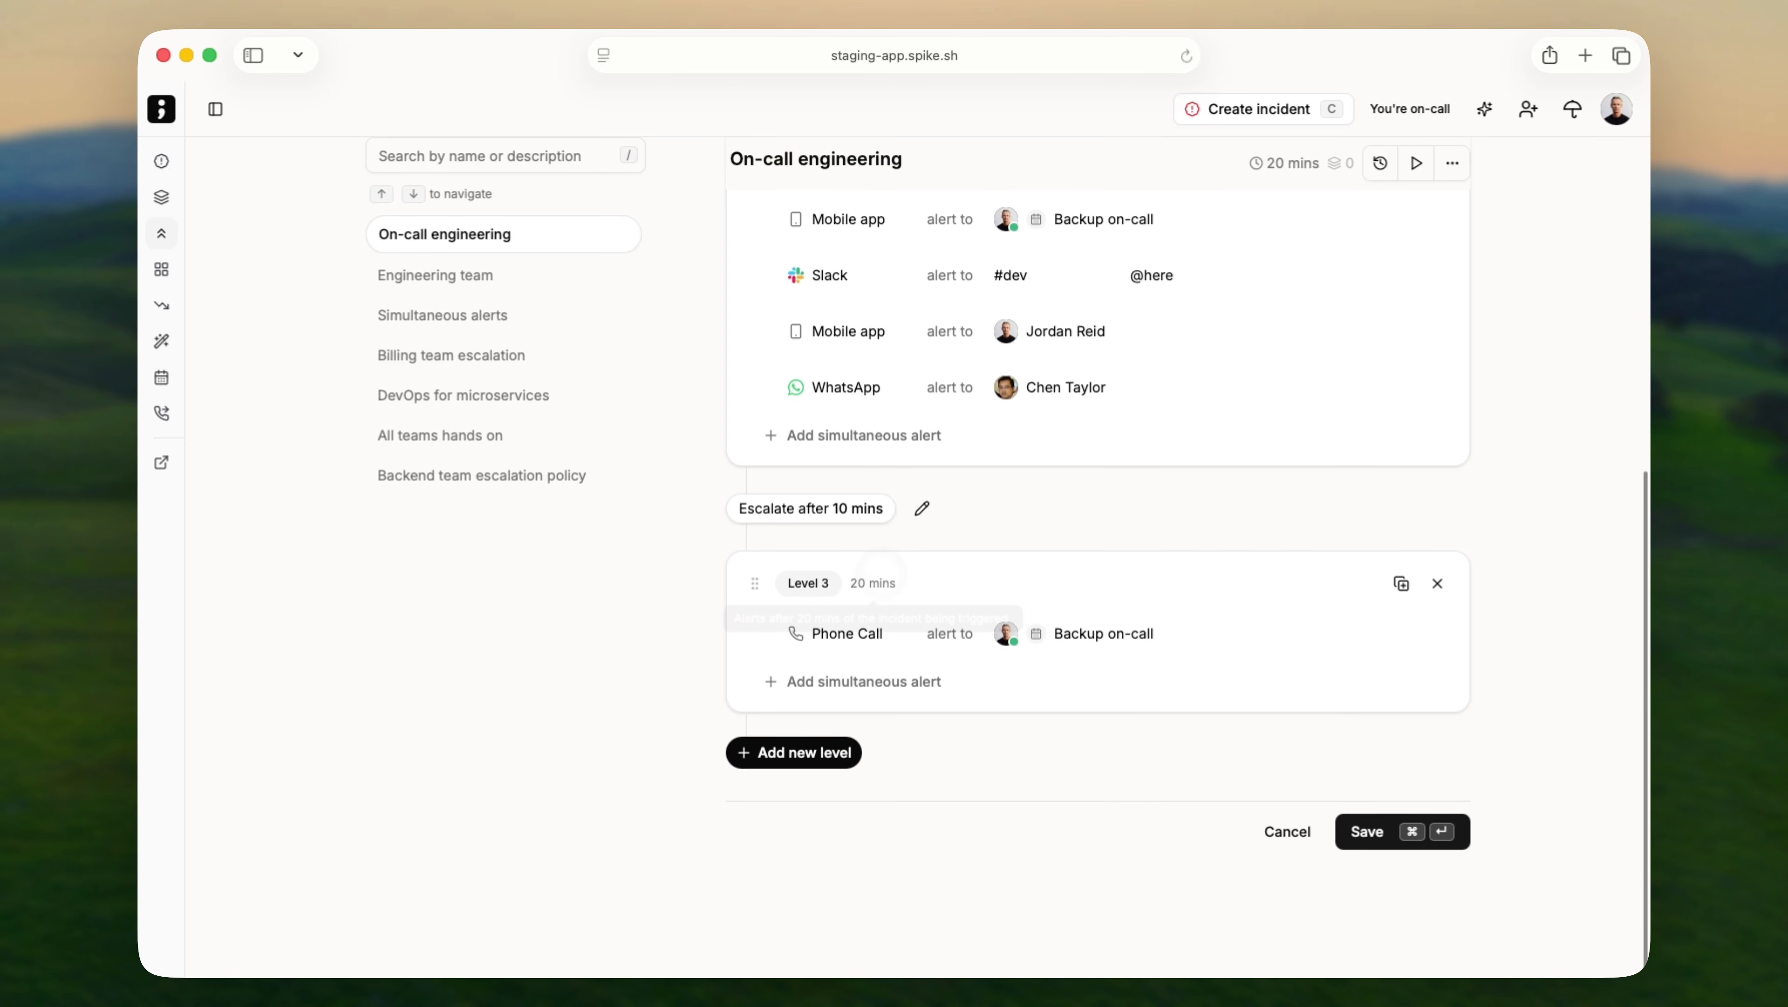
scroll(882, 572, up, 10)
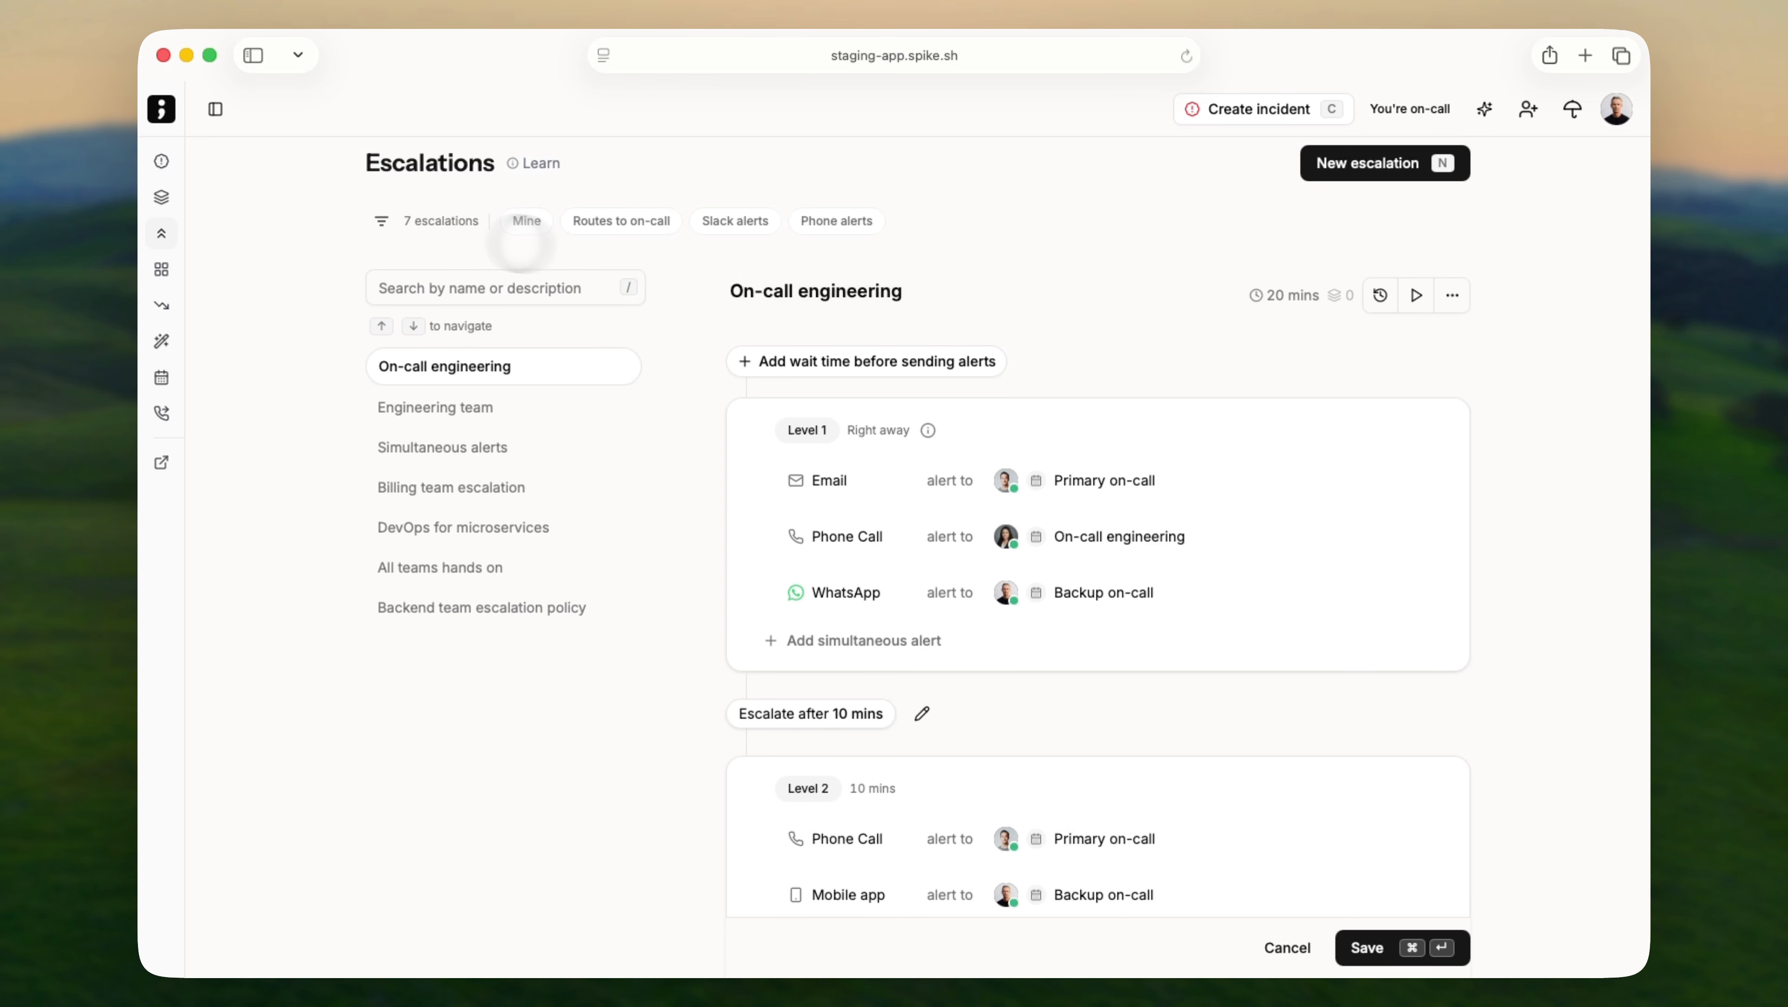
click(382, 220)
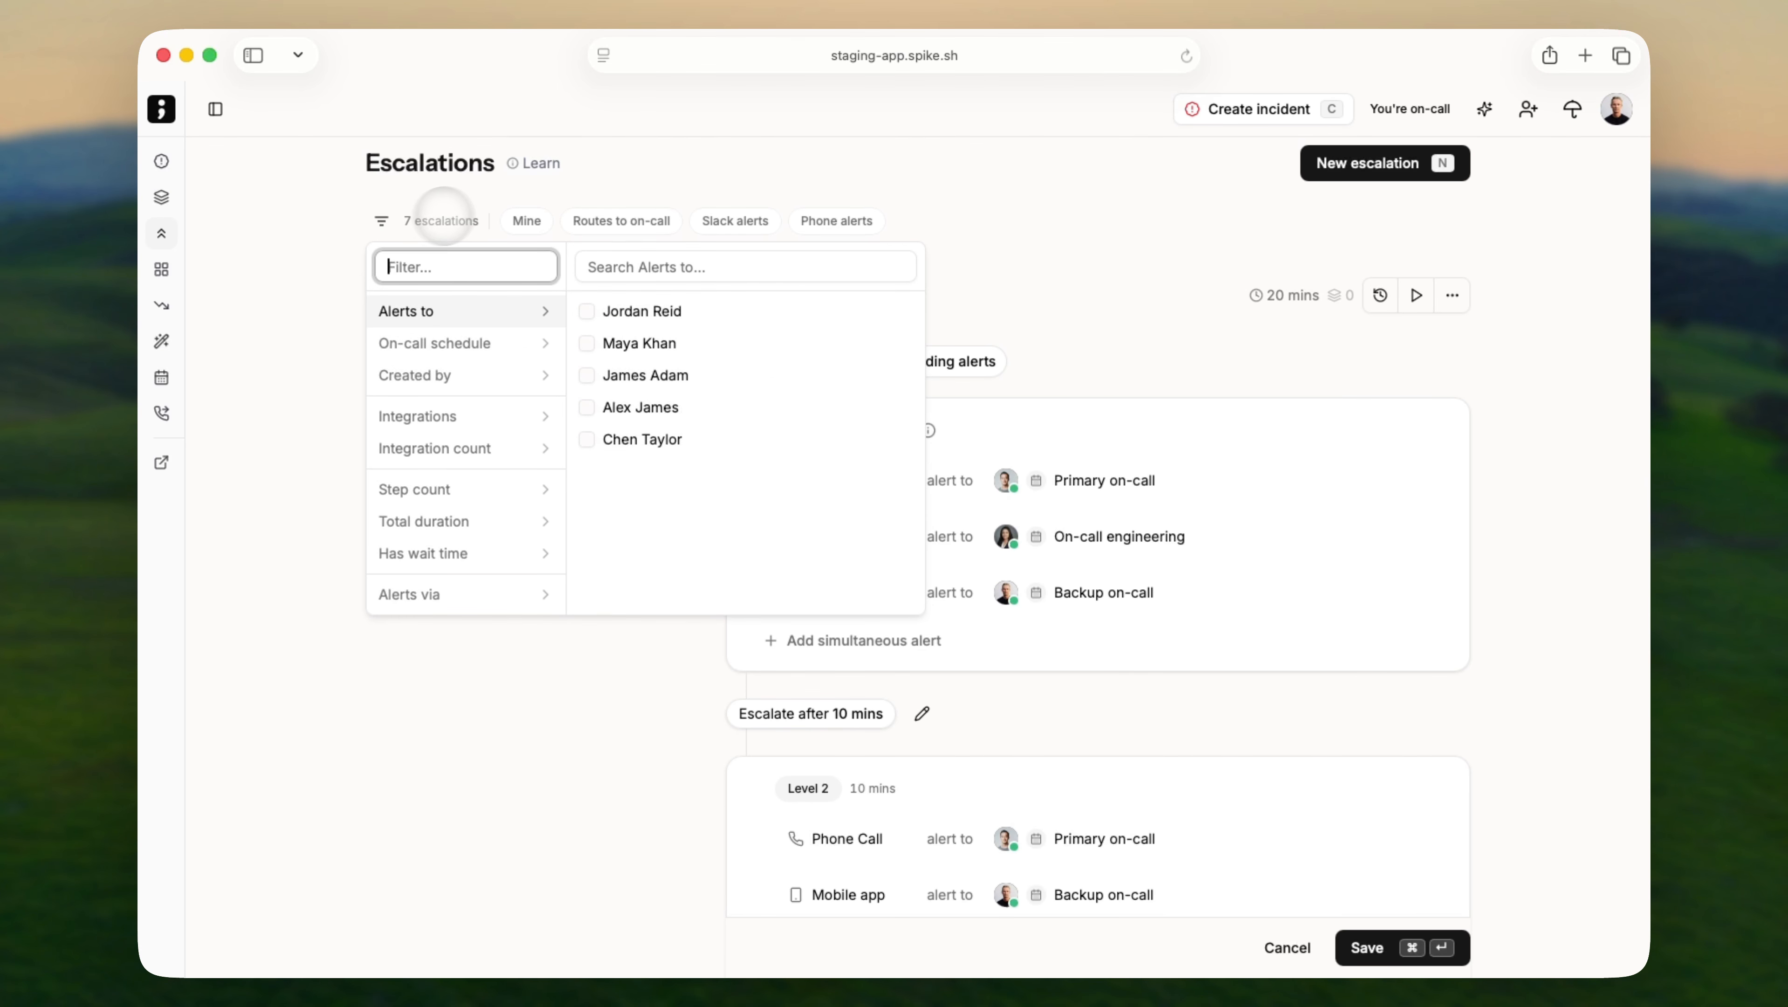
click(656, 203)
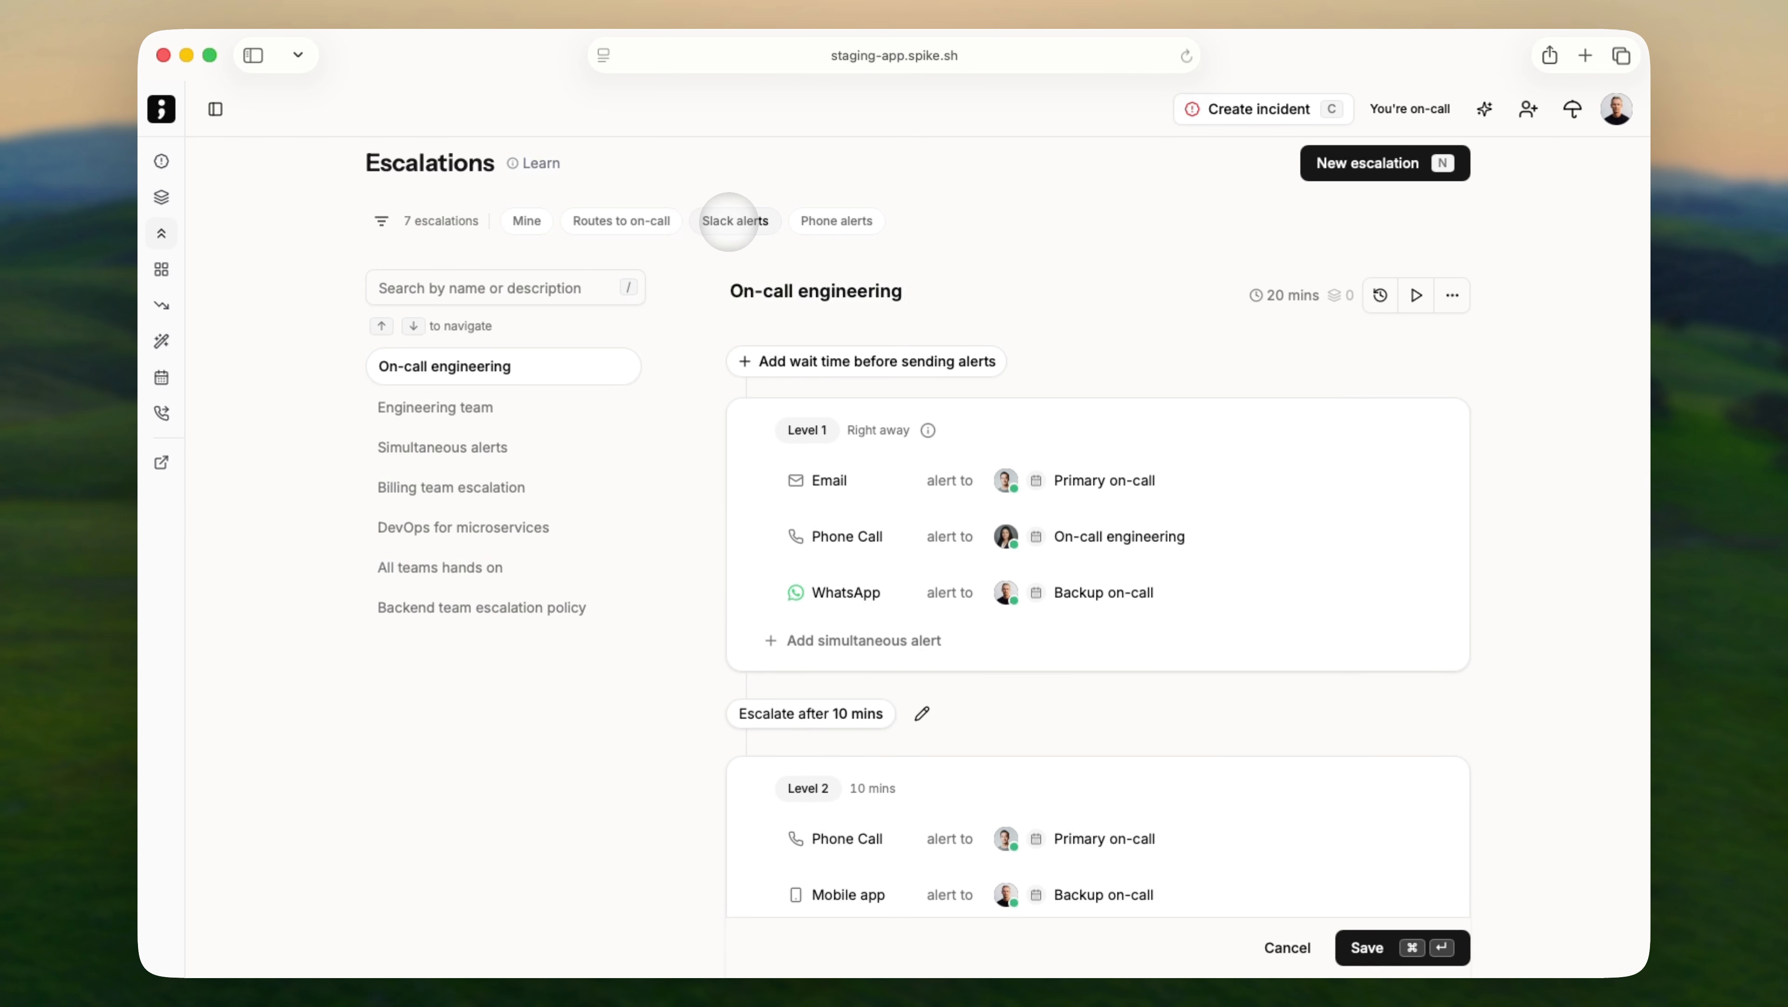
click(729, 221)
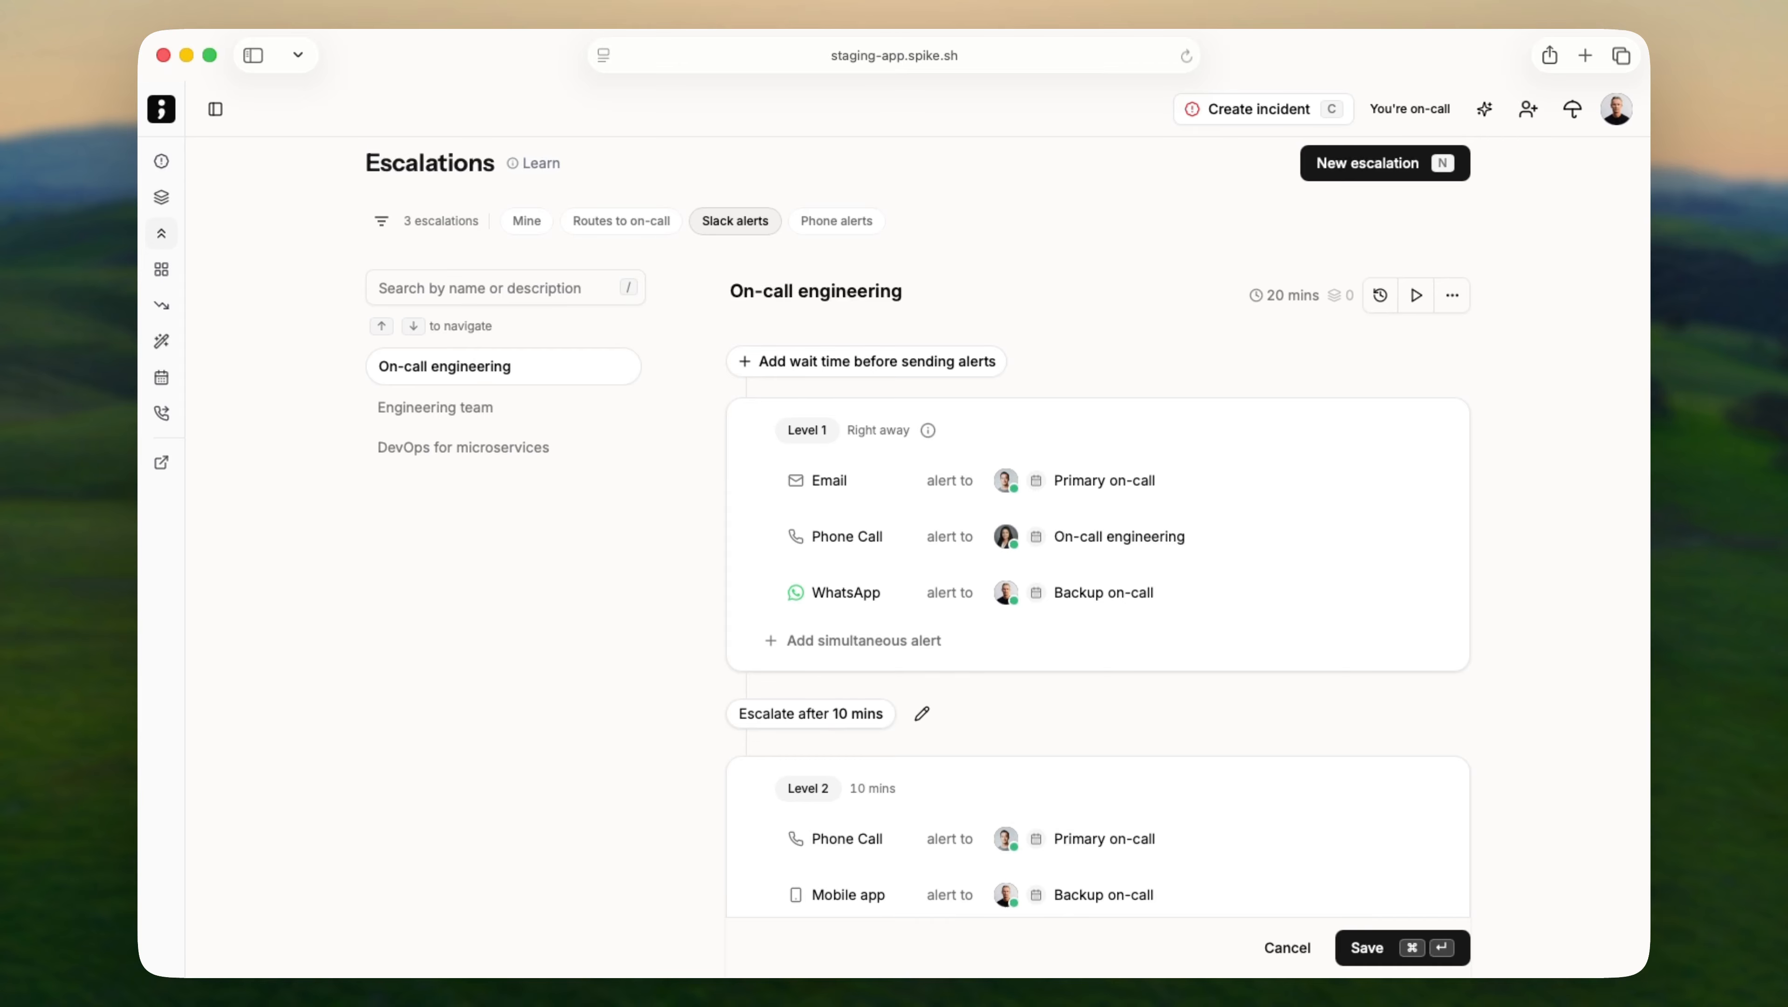
click(732, 221)
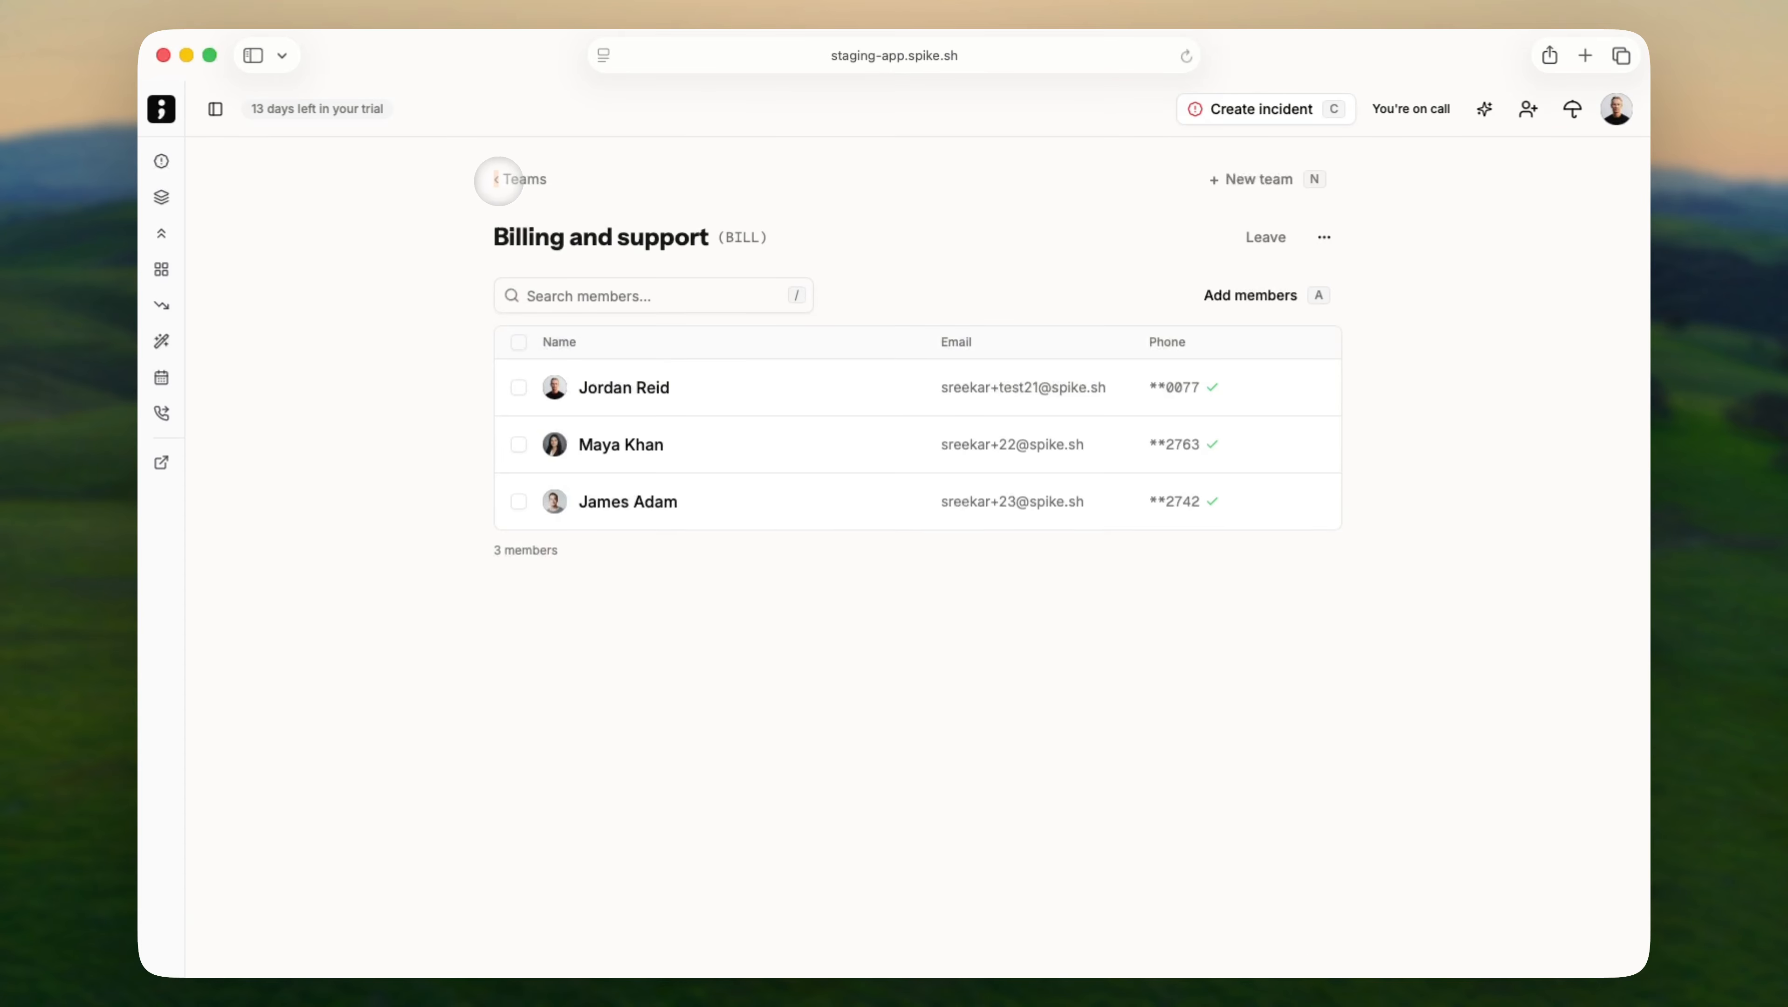
Go to Teams, open DevOps to see its five members, then return to the Teams list.
click(498, 179)
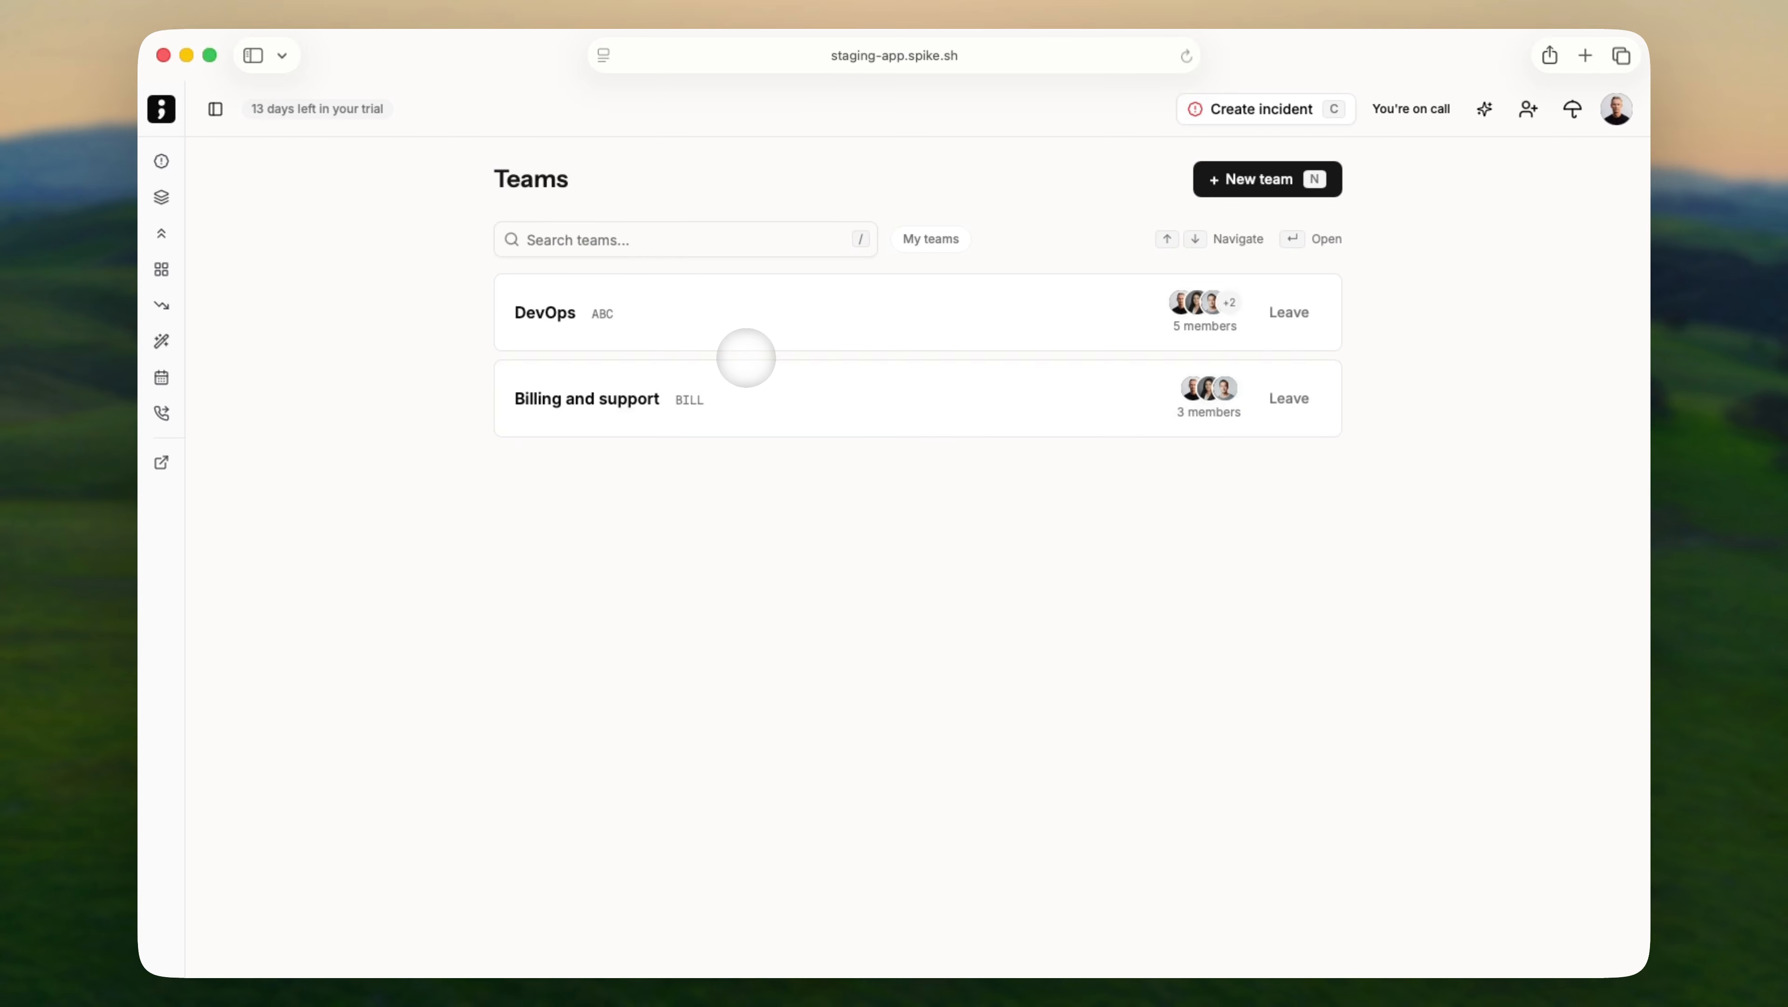
click(750, 327)
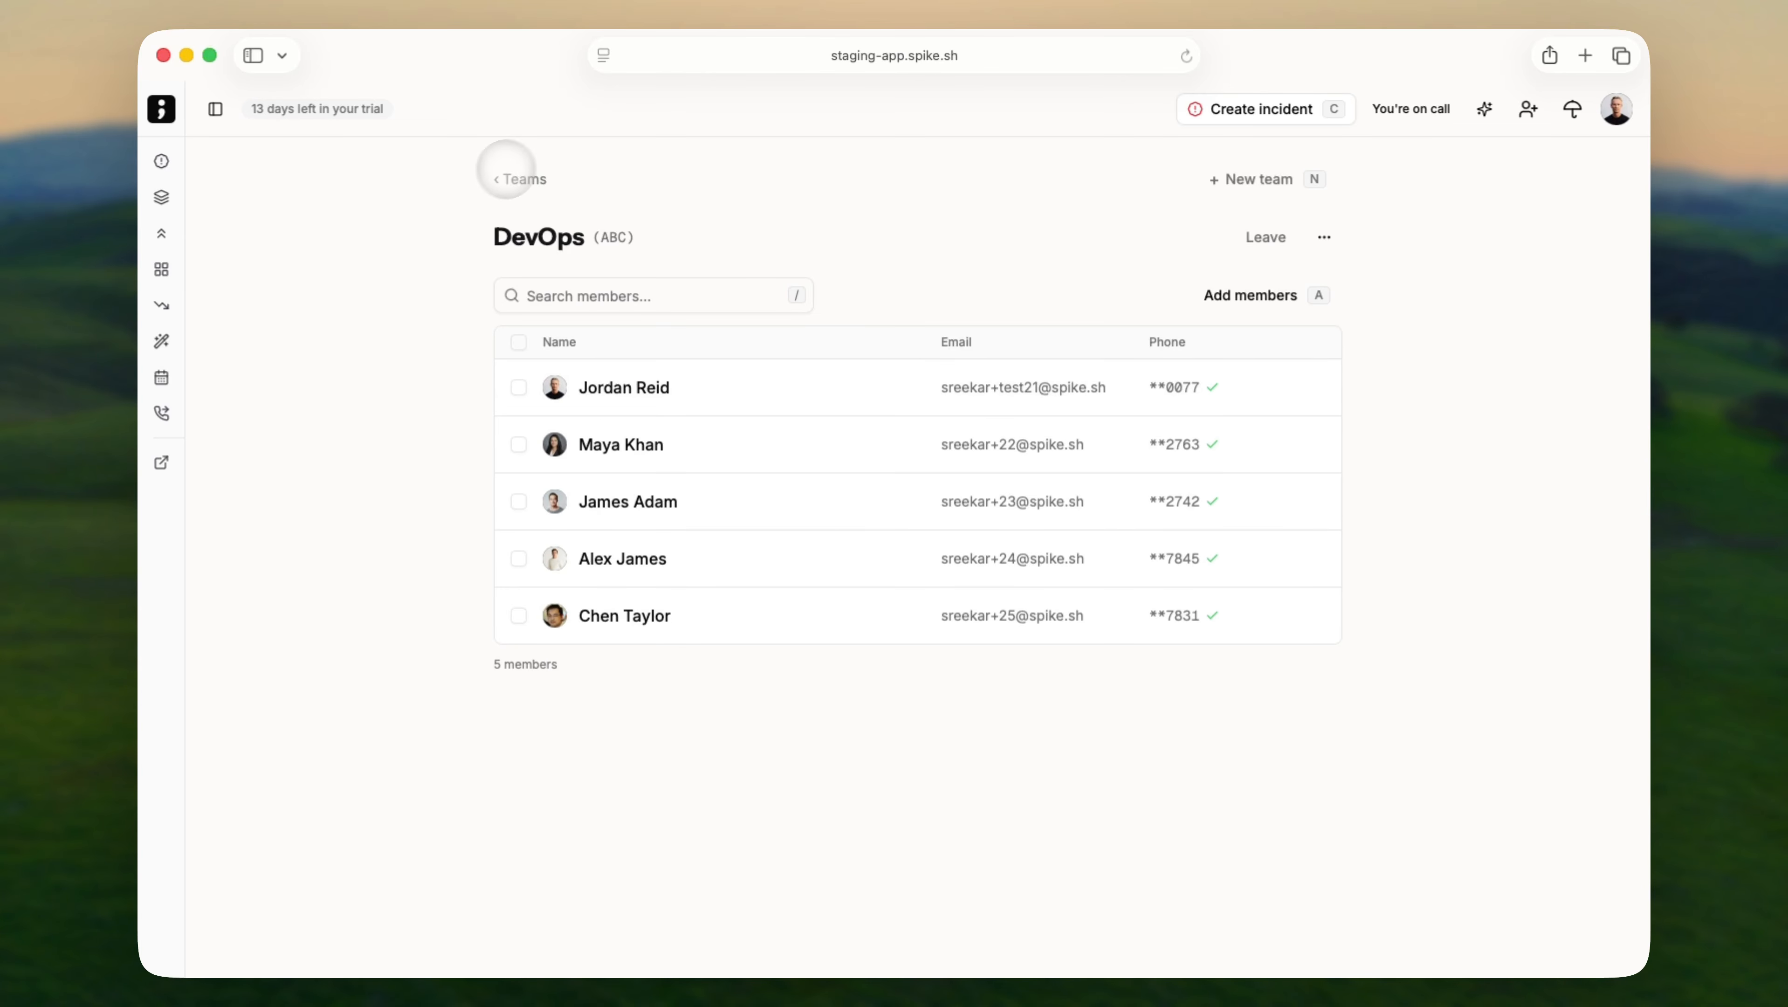
click(509, 177)
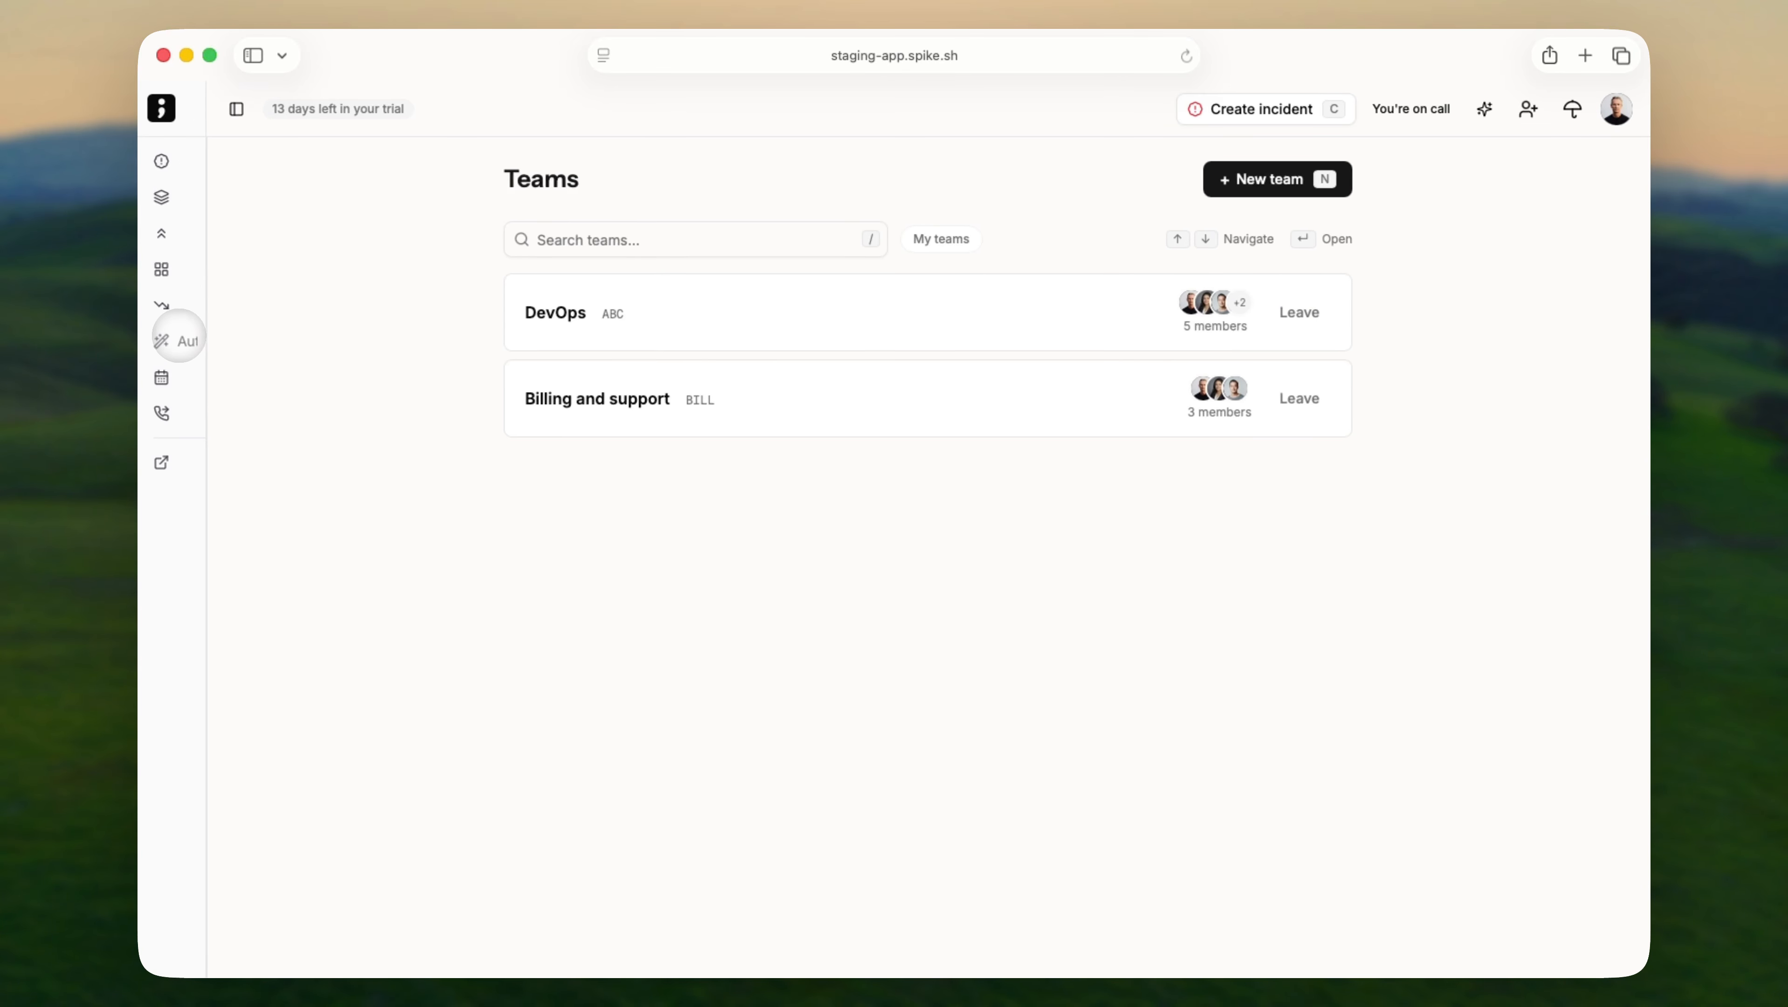
Start a new title remapper under Automation and load incident abc-16 as the test payload.
click(211, 341)
click(215, 372)
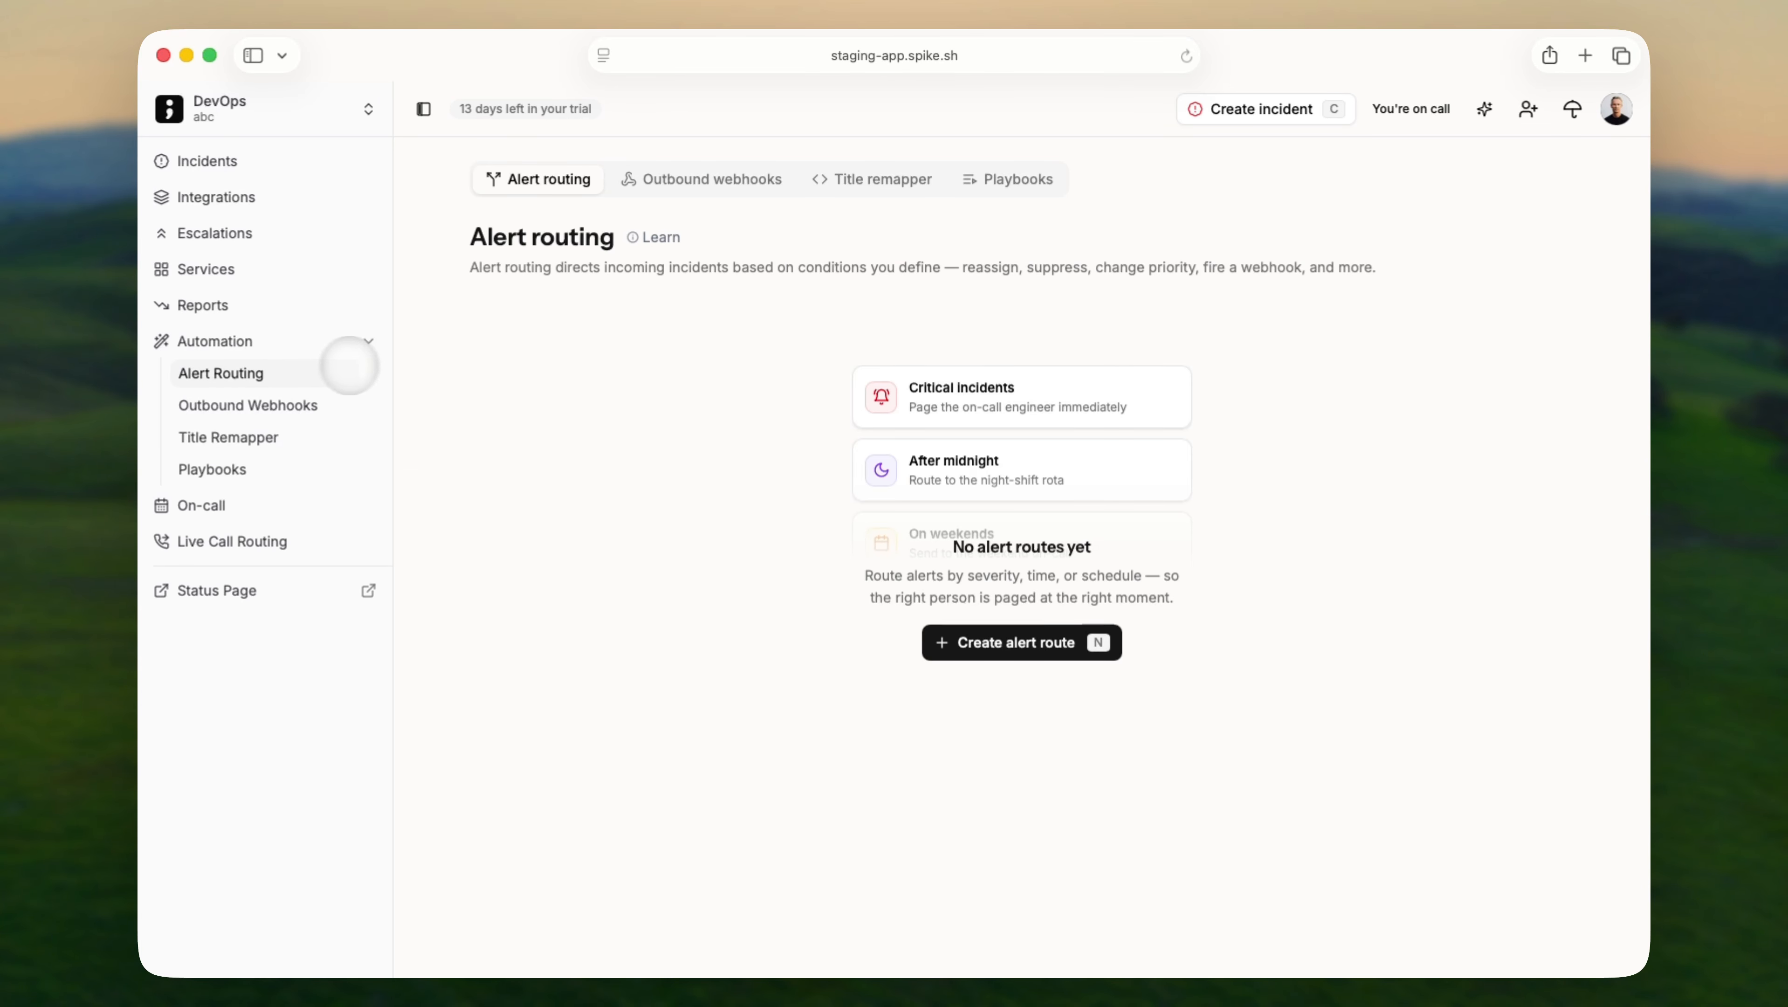
click(832, 179)
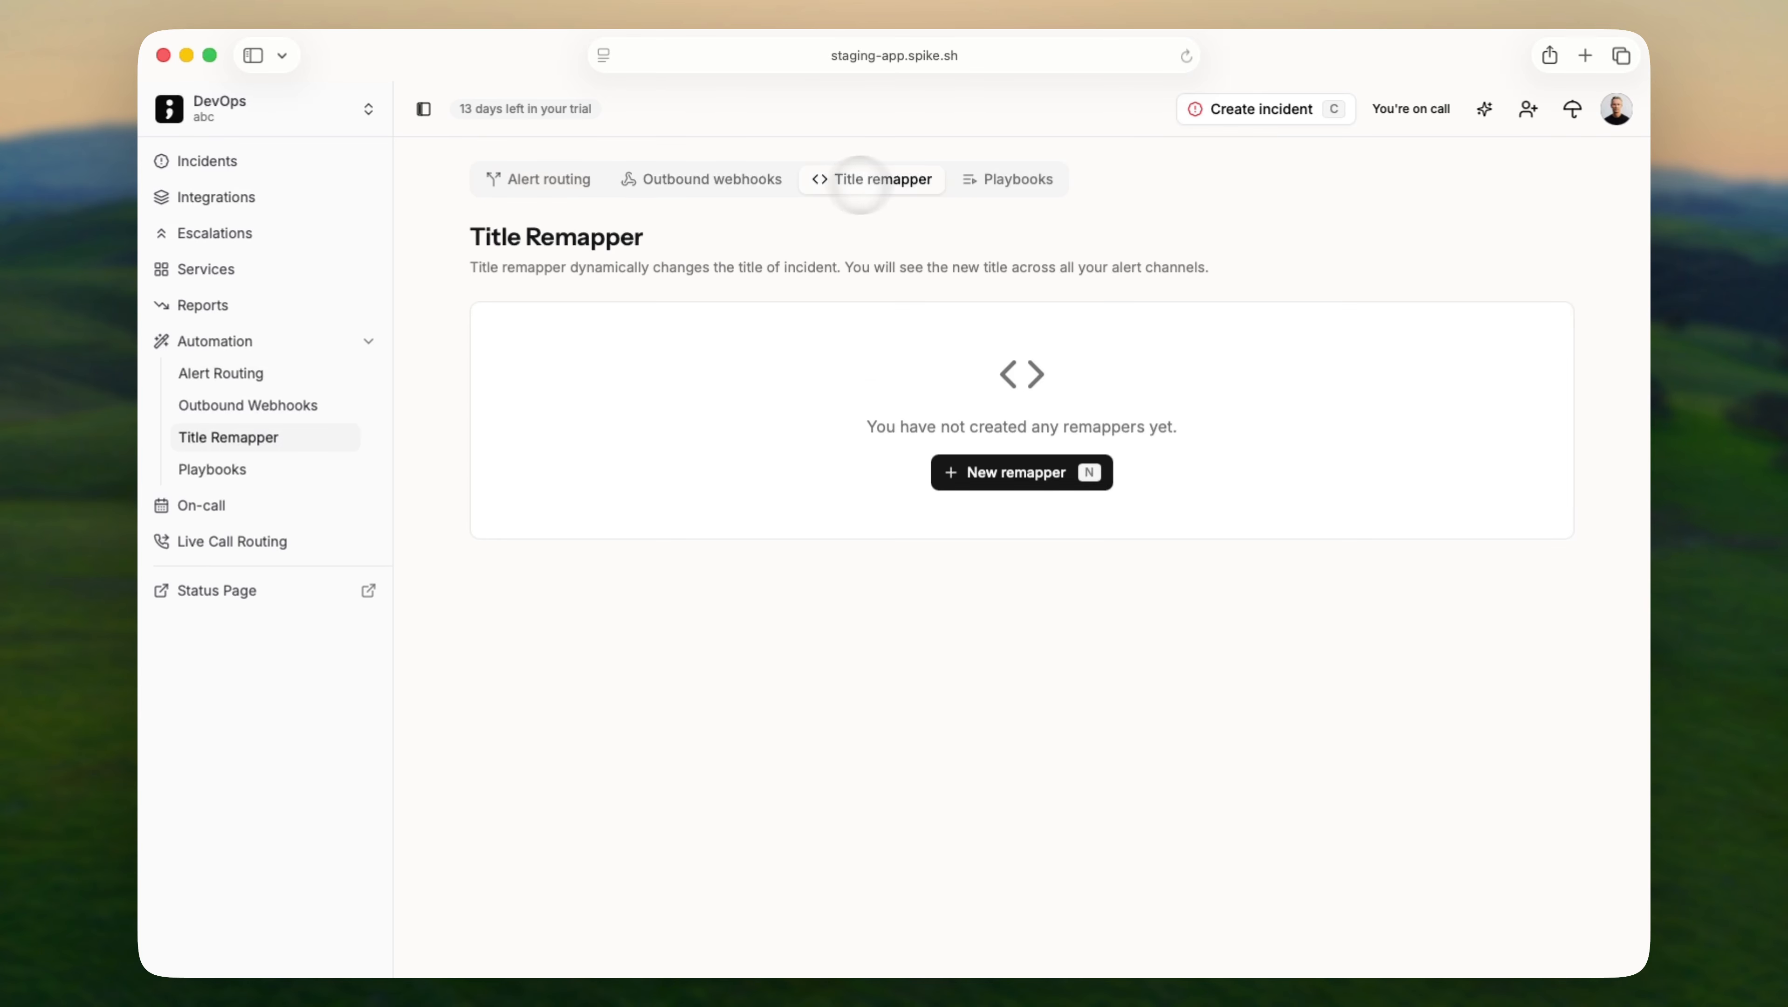
click(988, 471)
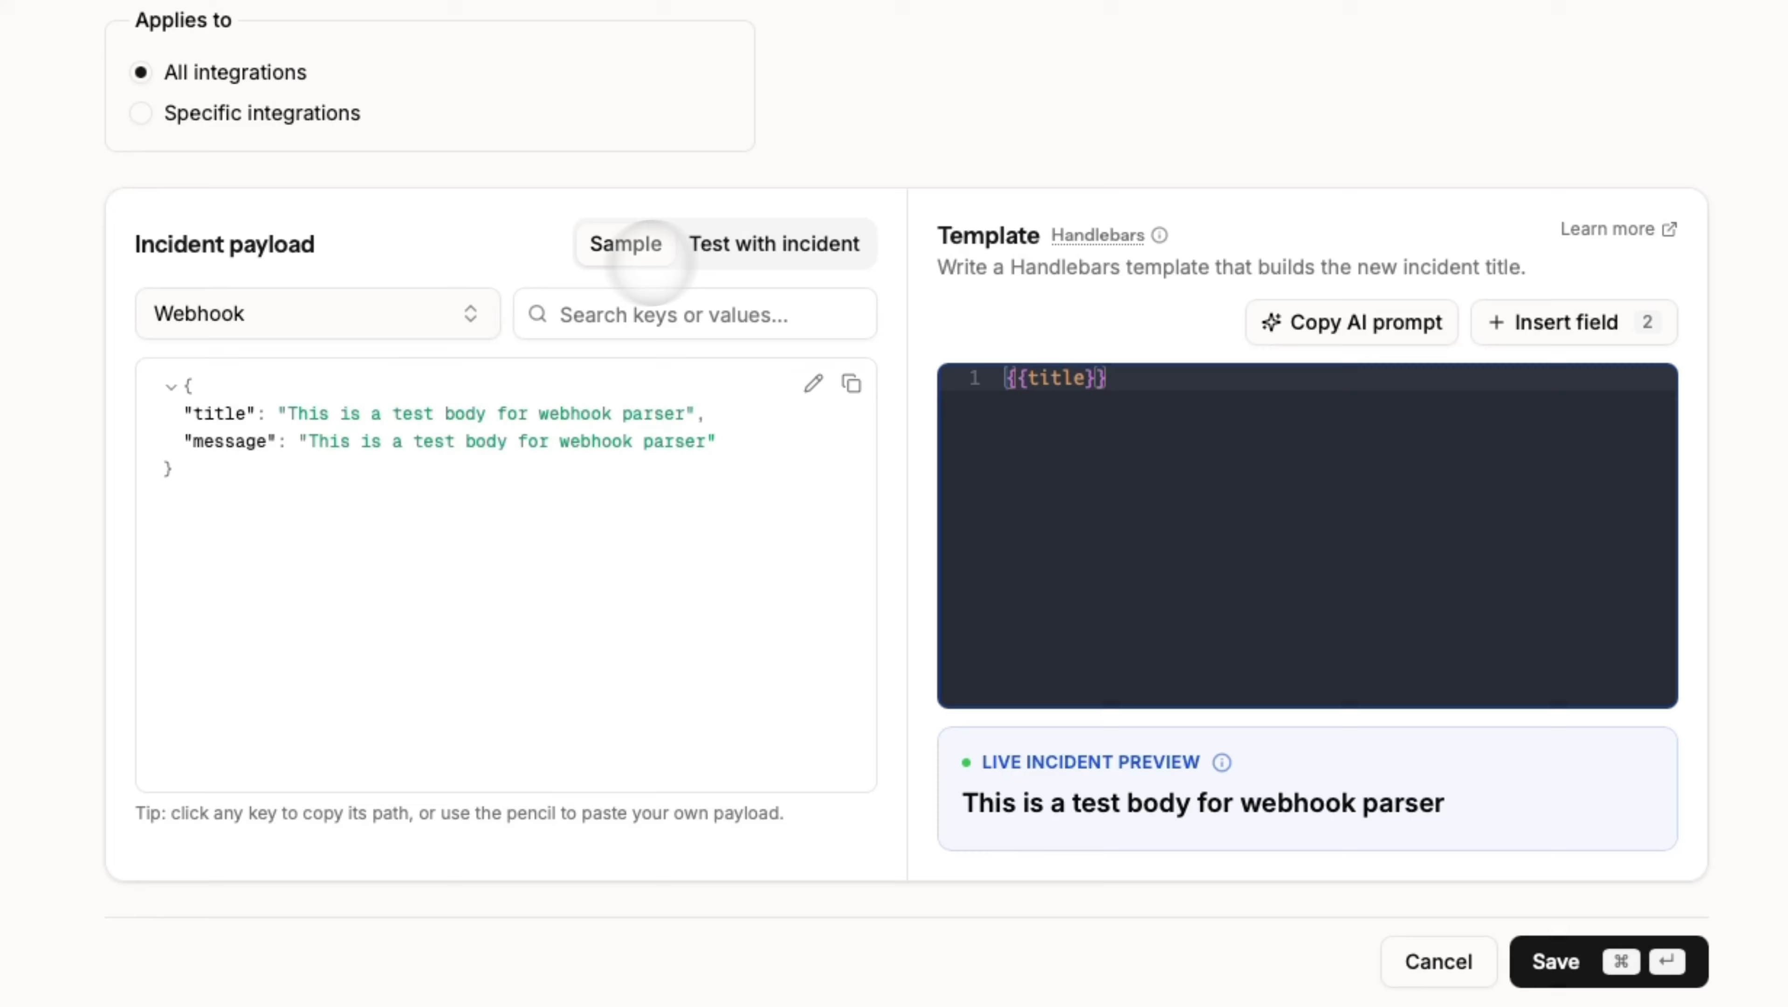
click(738, 247)
click(501, 303)
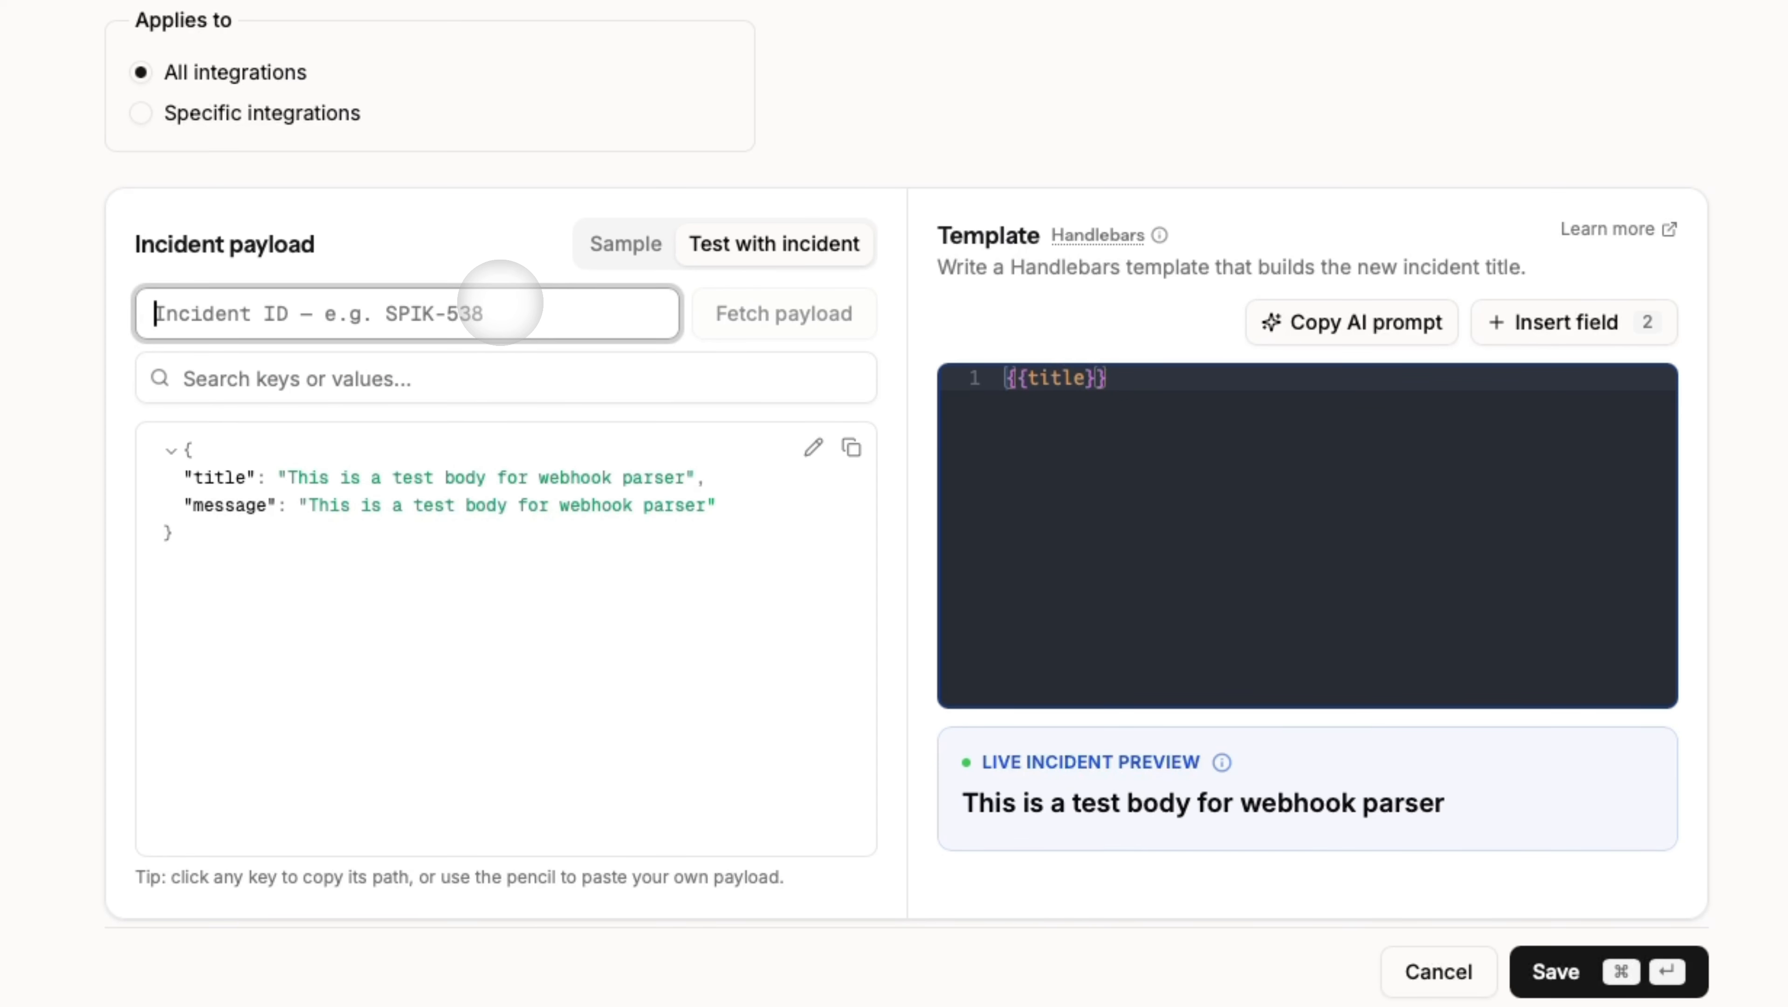
text(abc-16)
key(Return)
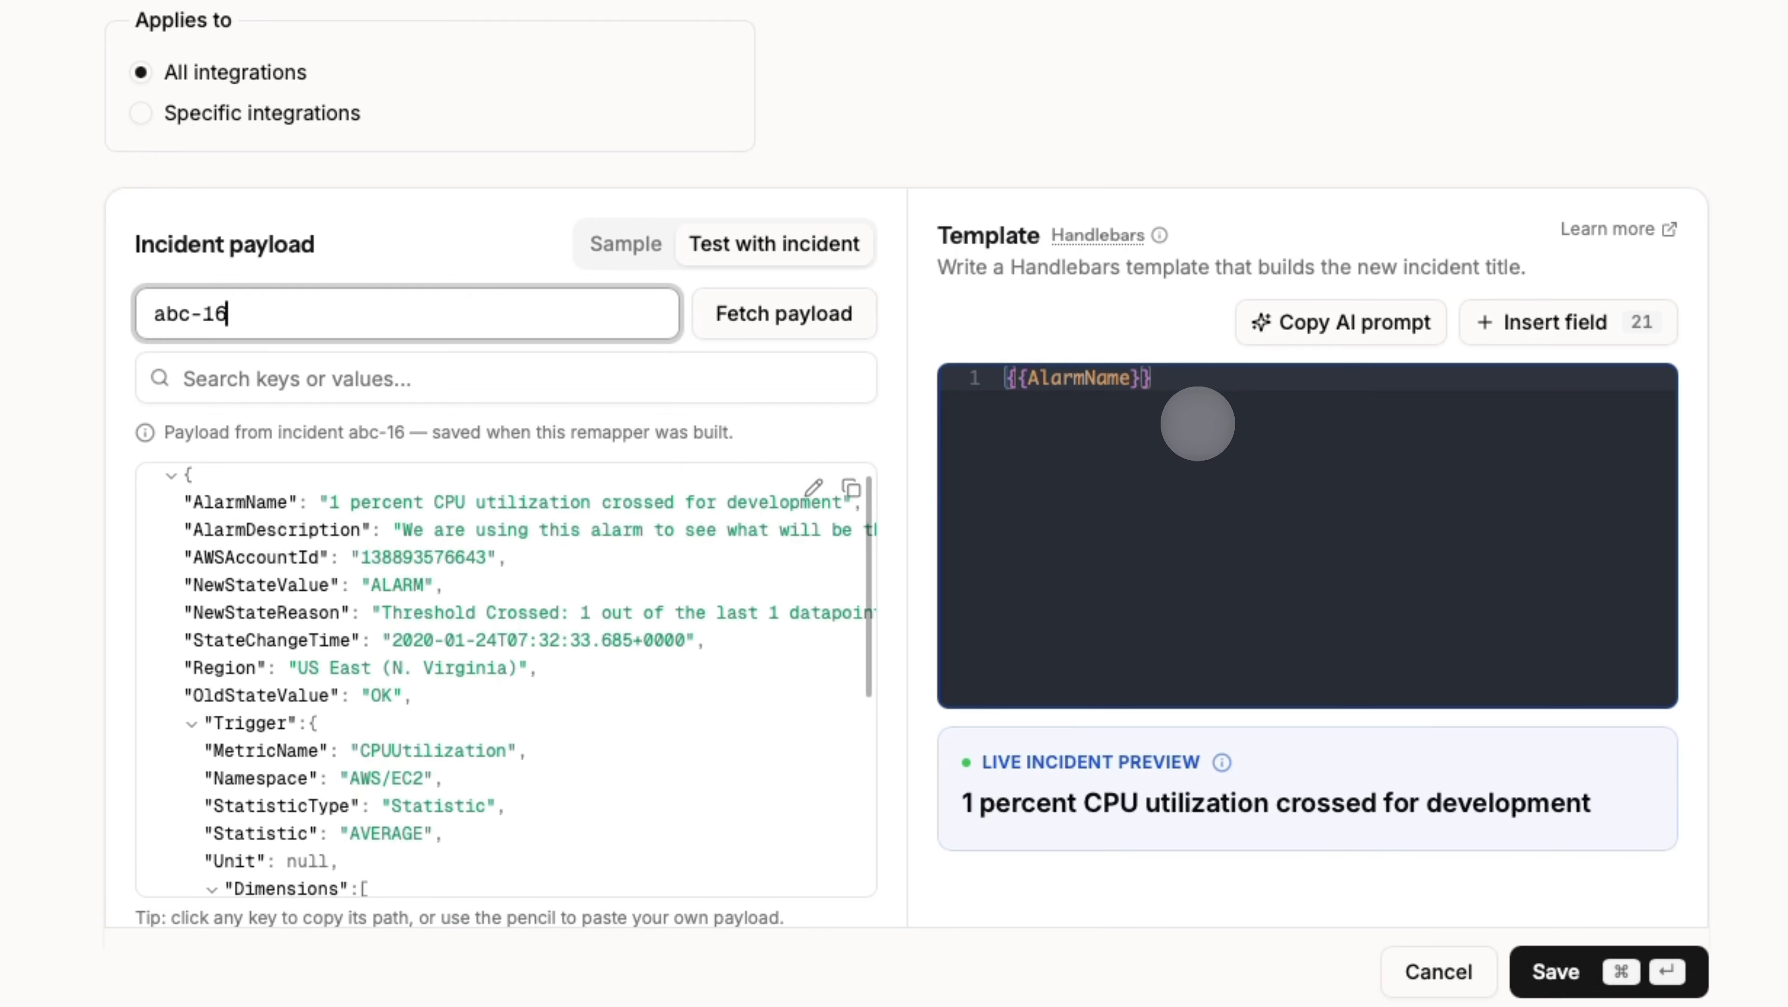
Append {{AlarmDescription}} to the template, copy the AI prompt, and return to Incidents with sidebar collapsed.
click(1197, 414)
key(shift+braceleft)
text({al)
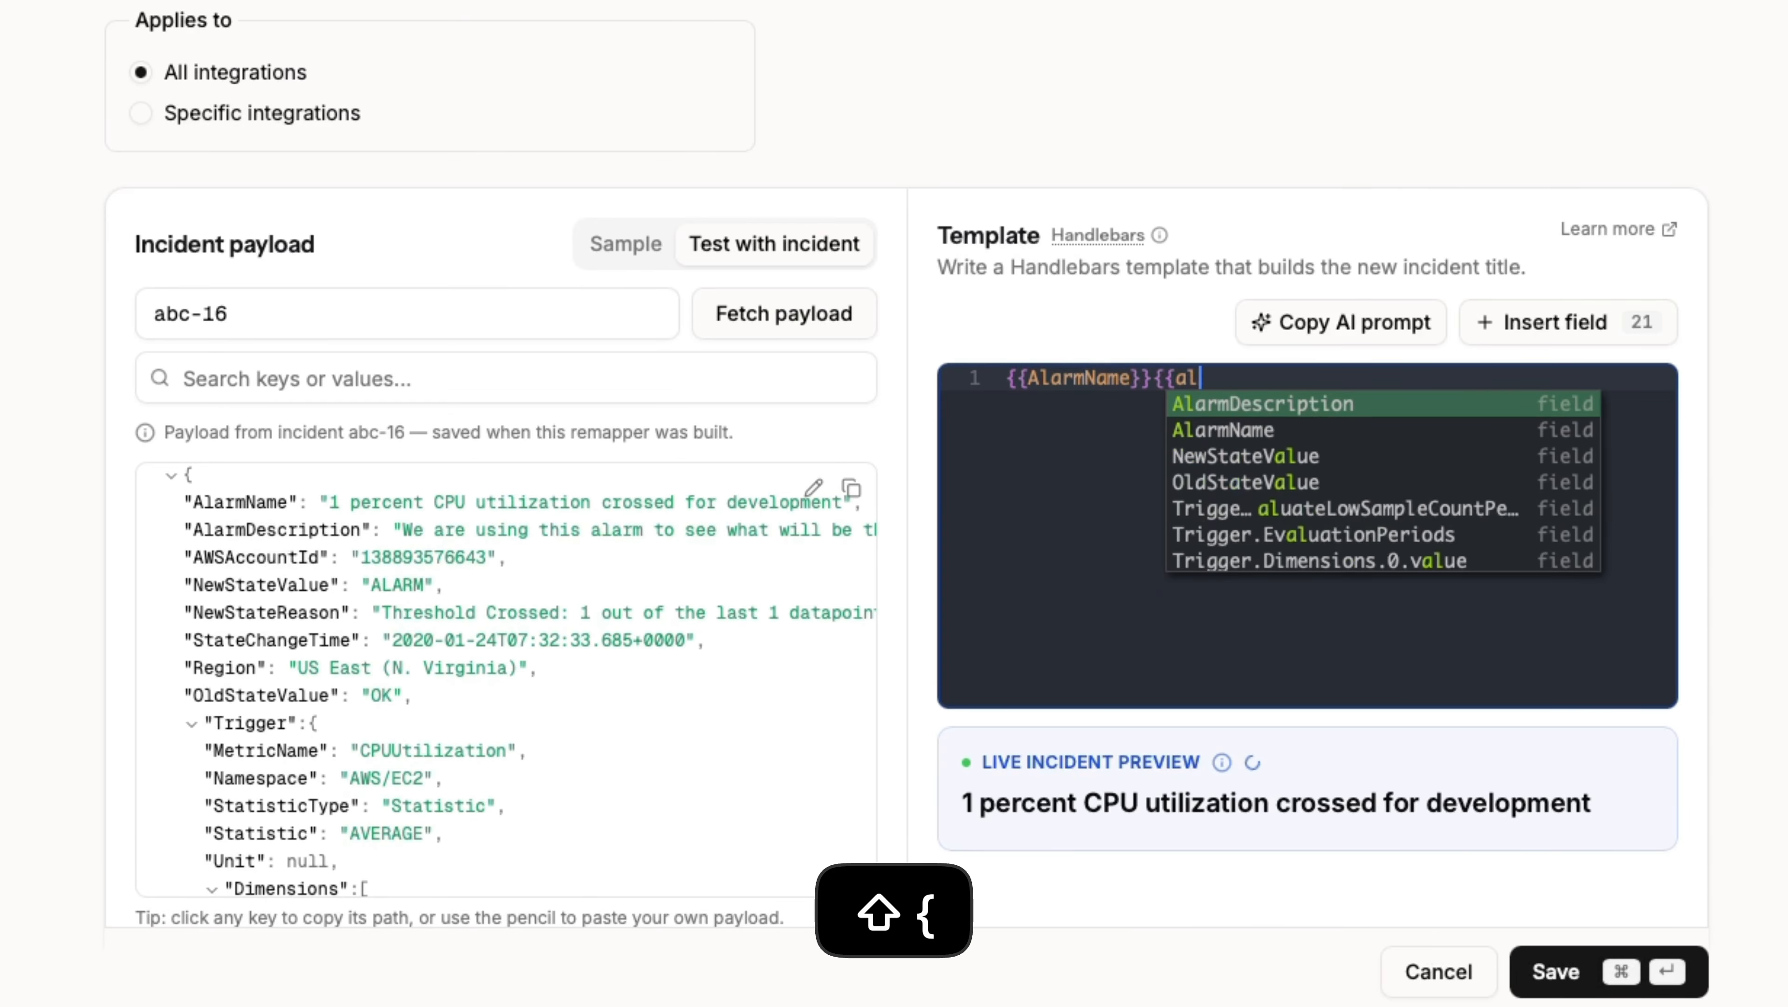
key(Return)
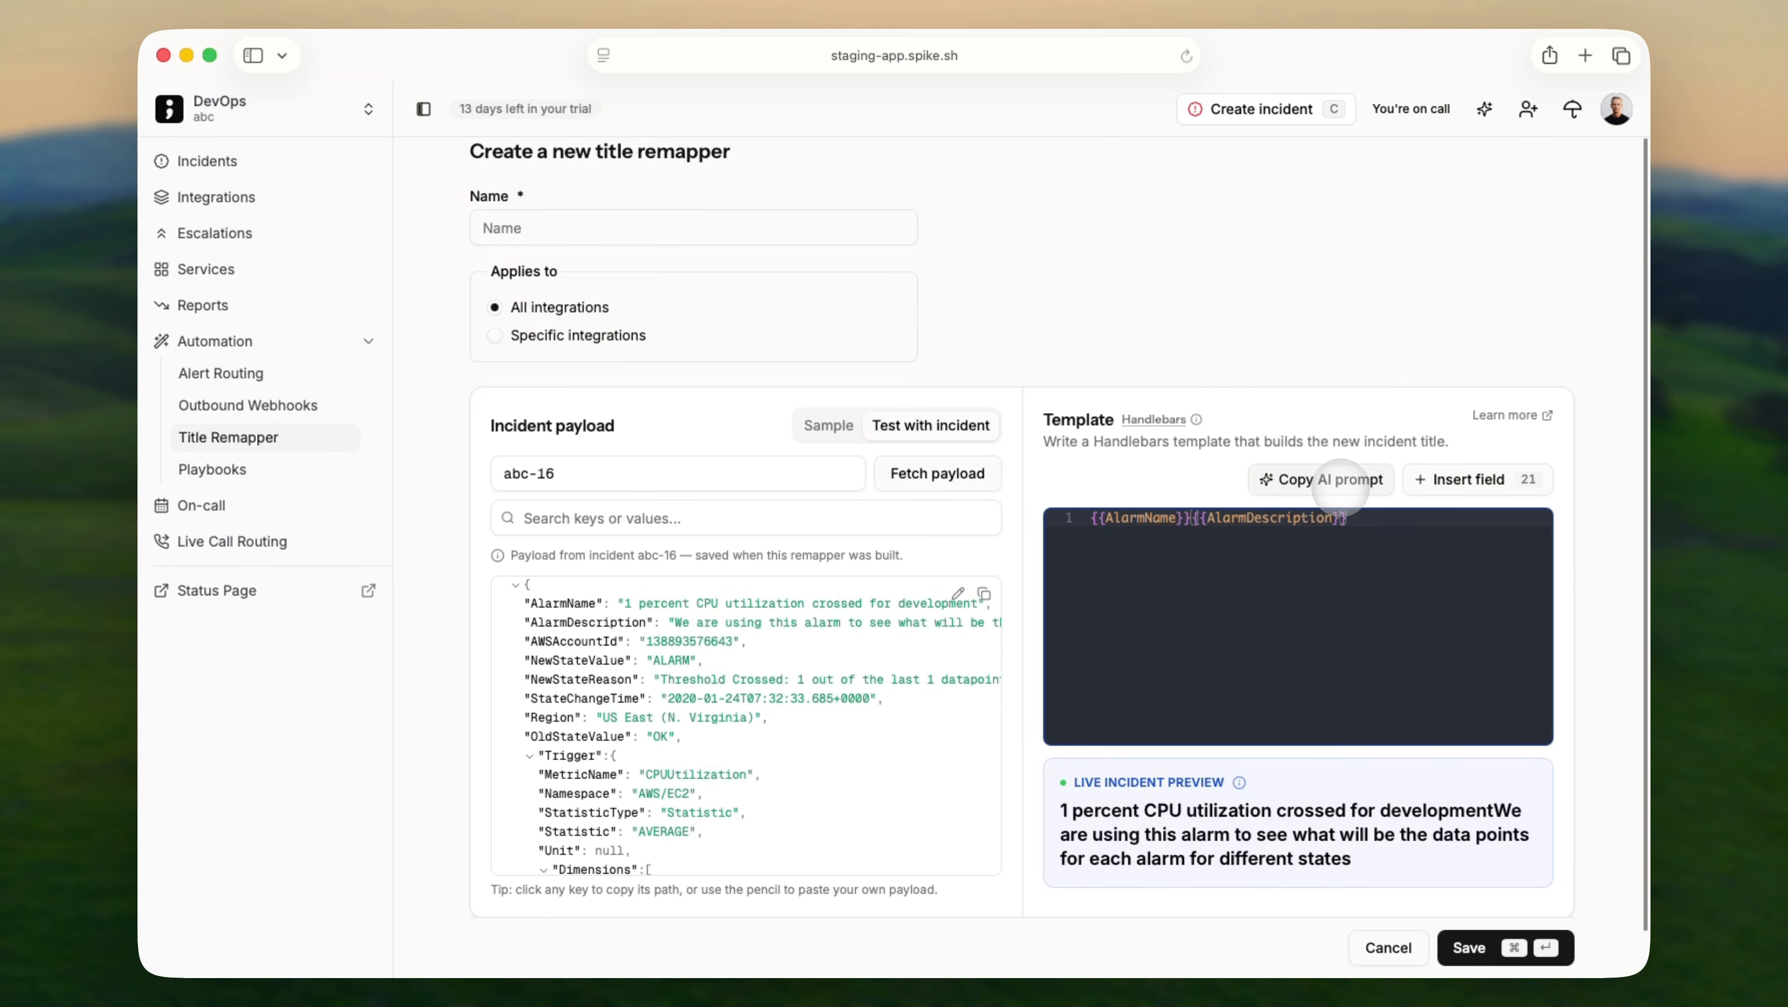
click(1340, 482)
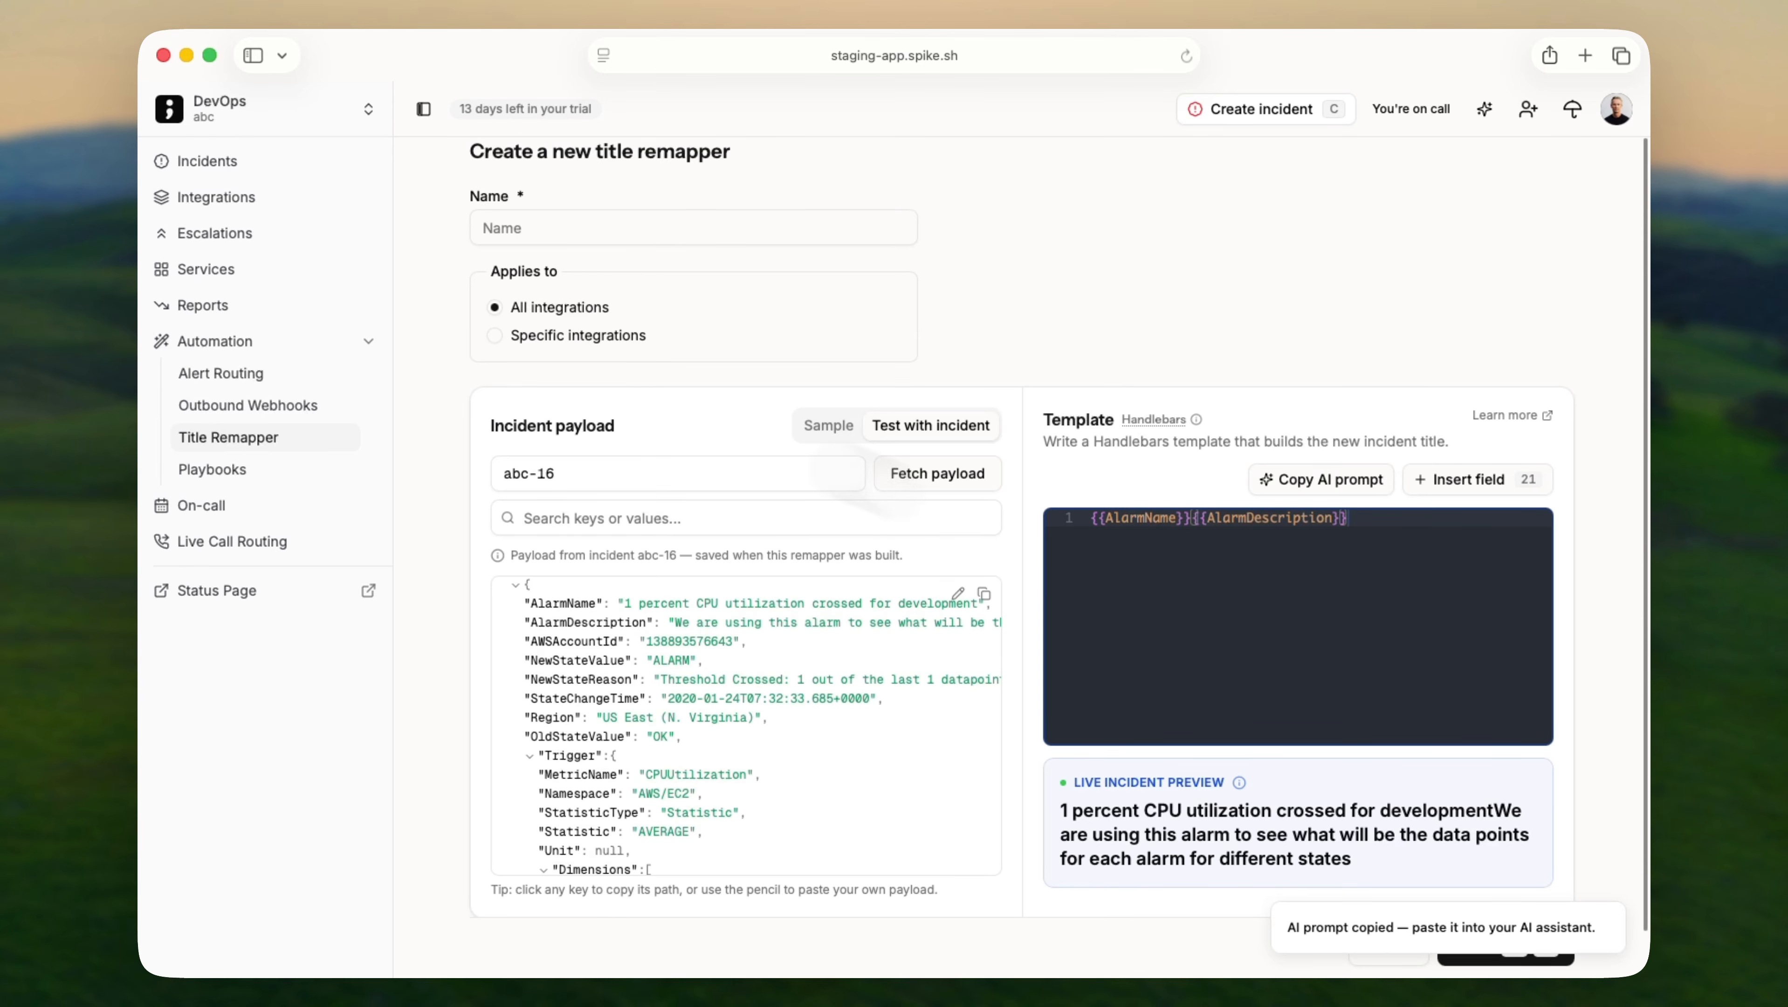
click(263, 161)
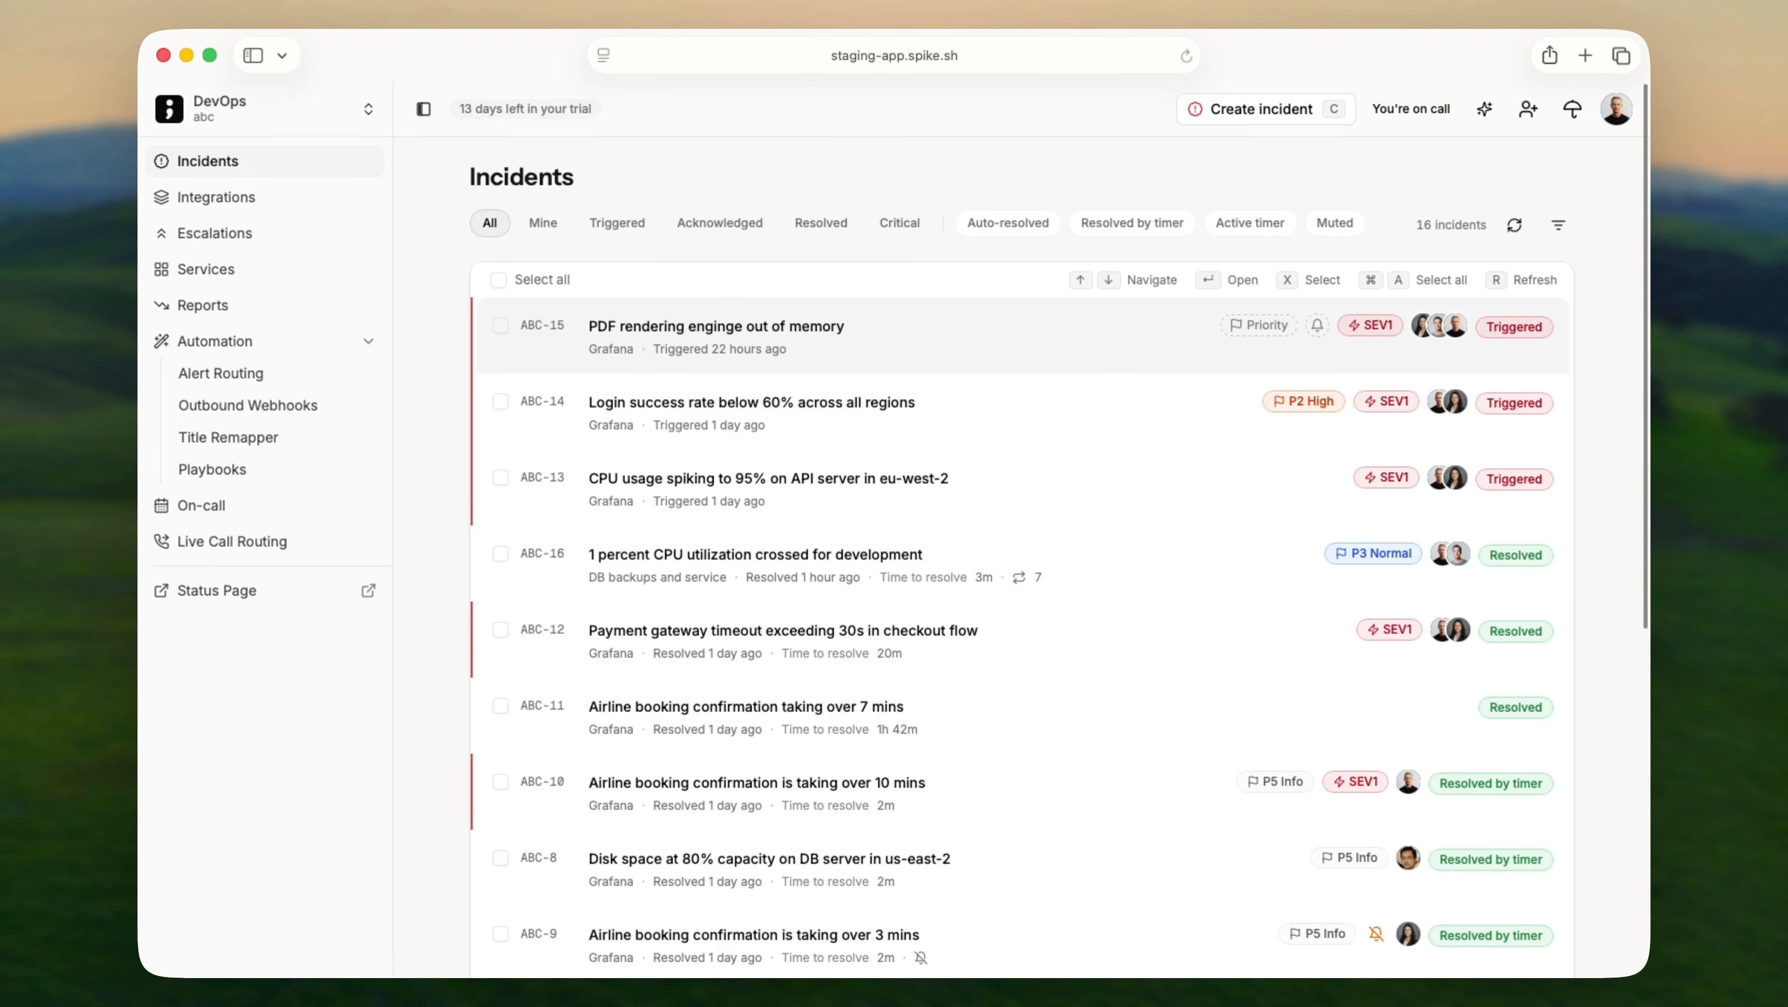
key(super+b)
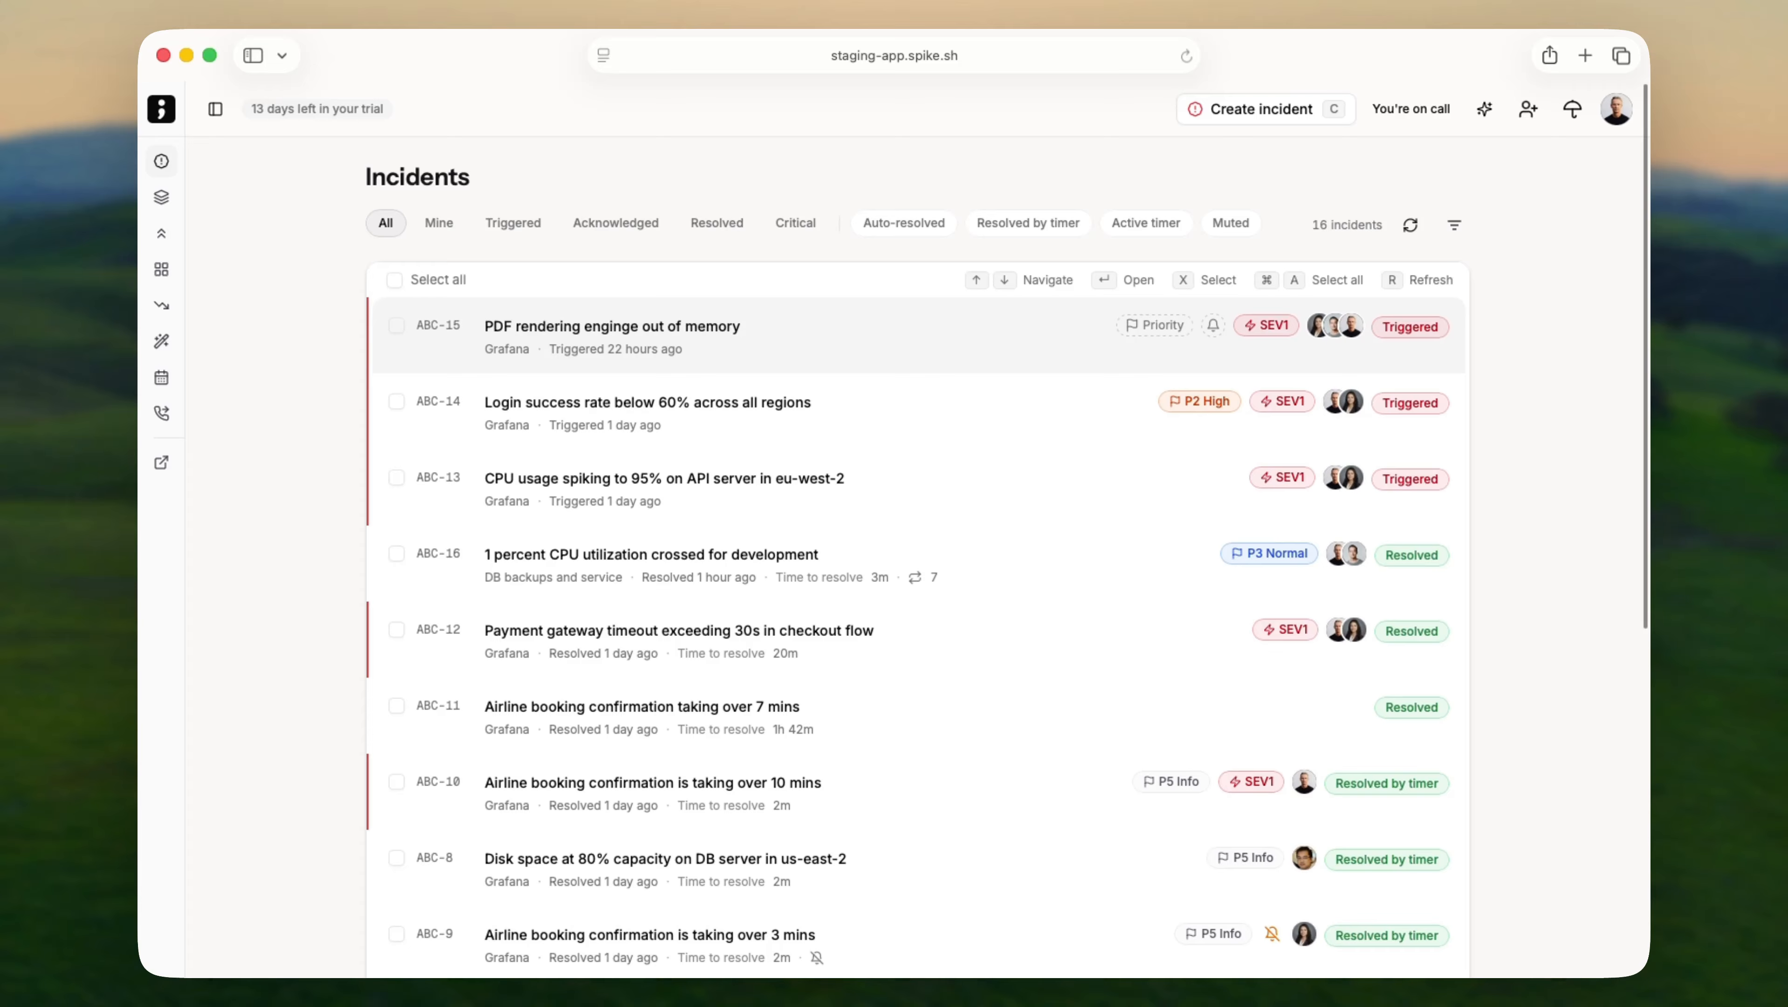